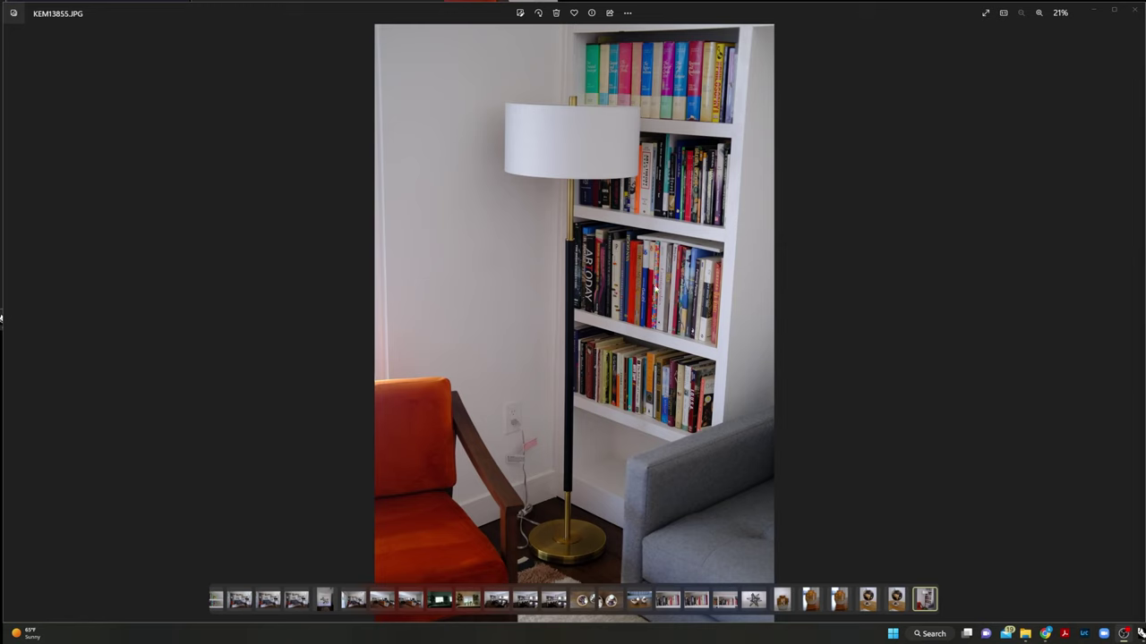
# - Minimize the lamp reference photo and the House Pics folder window, and maximize the Top viewport
pyautogui.click(1096, 15)
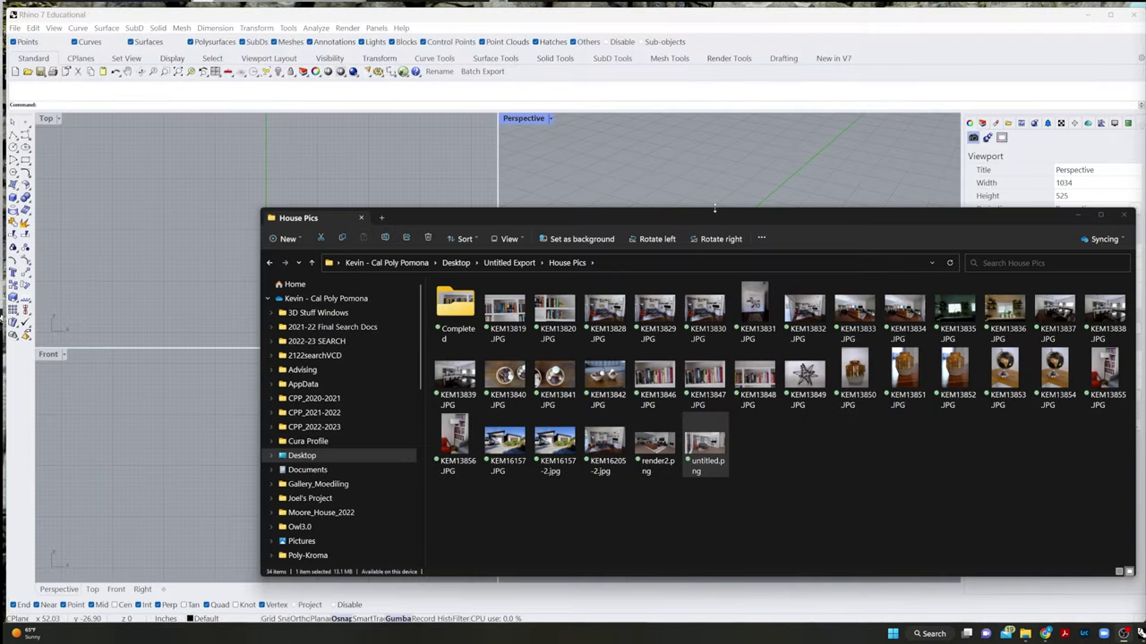
pyautogui.click(1093, 214)
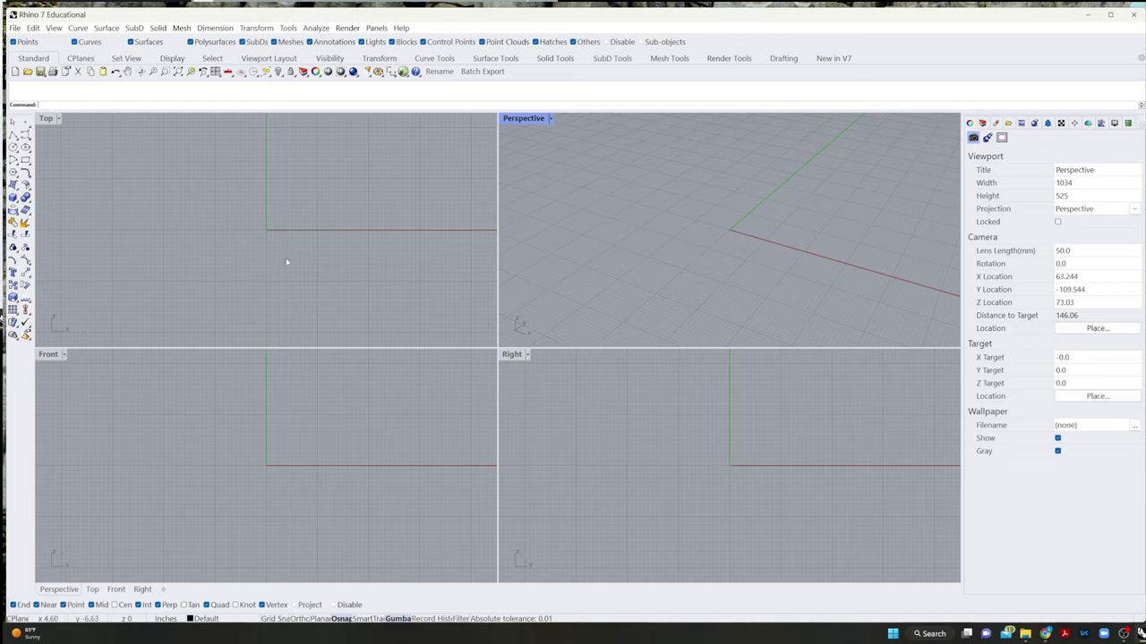
pyautogui.doubleClick(47, 118)
pyautogui.moveTo(710, 322); pyautogui.dragTo(559, 363, button='right')
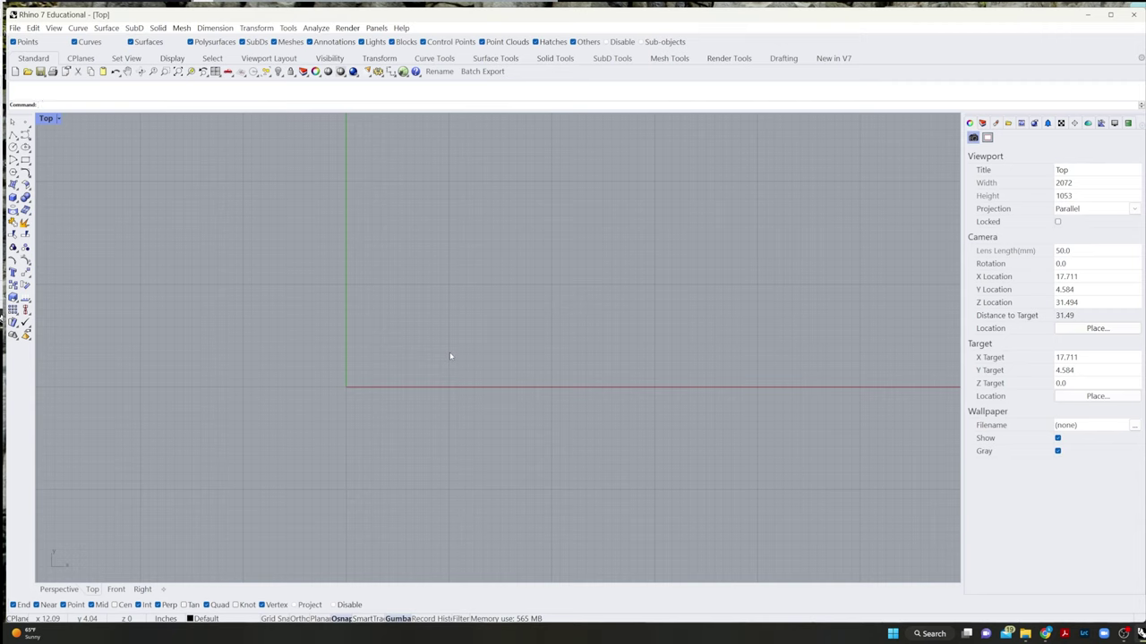
# - Draw a circle 17 inches in diameter centred on the origin for the lampshade outline
pyautogui.write('Cilcle')
pyautogui.press('Return')
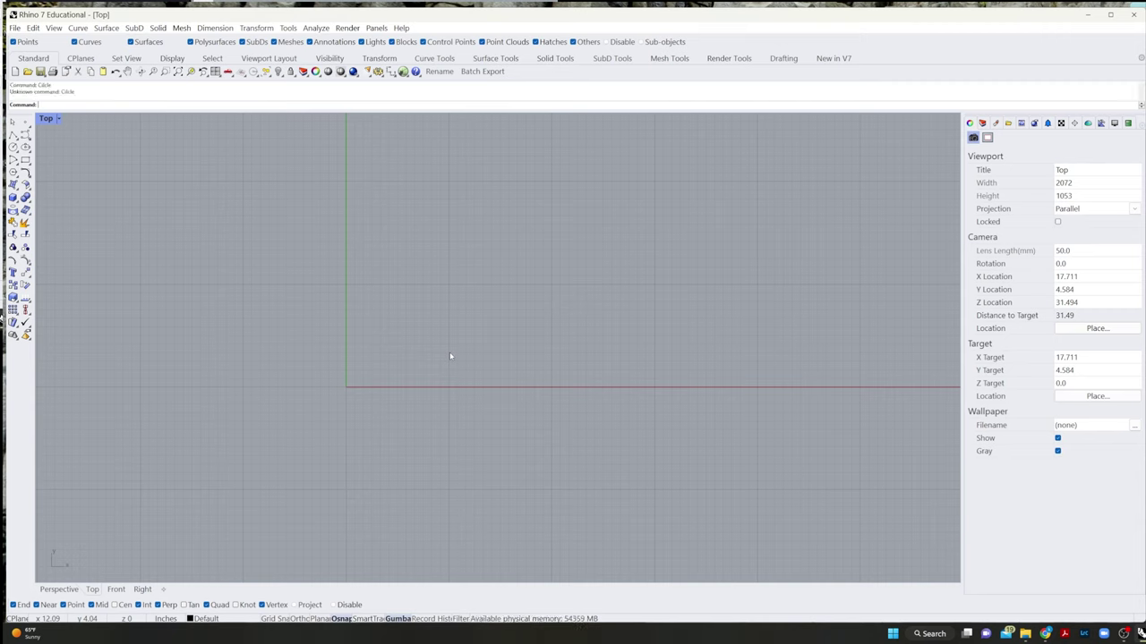
pyautogui.write('0')
pyautogui.press('Return')
pyautogui.write('Circle')
pyautogui.press('Return')
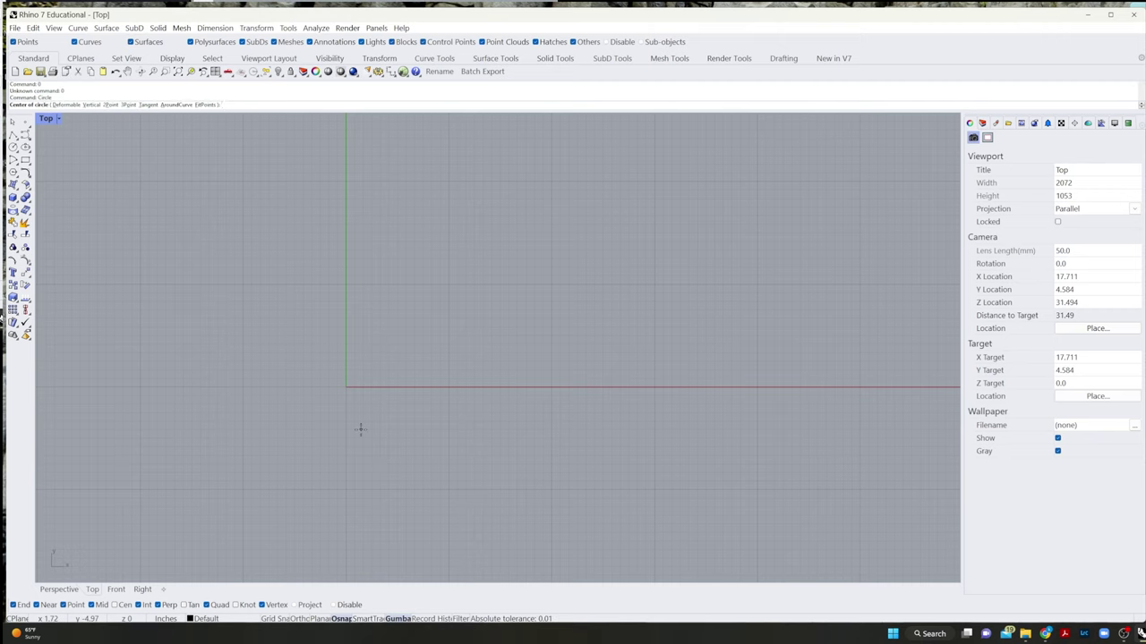
pyautogui.click(345, 387)
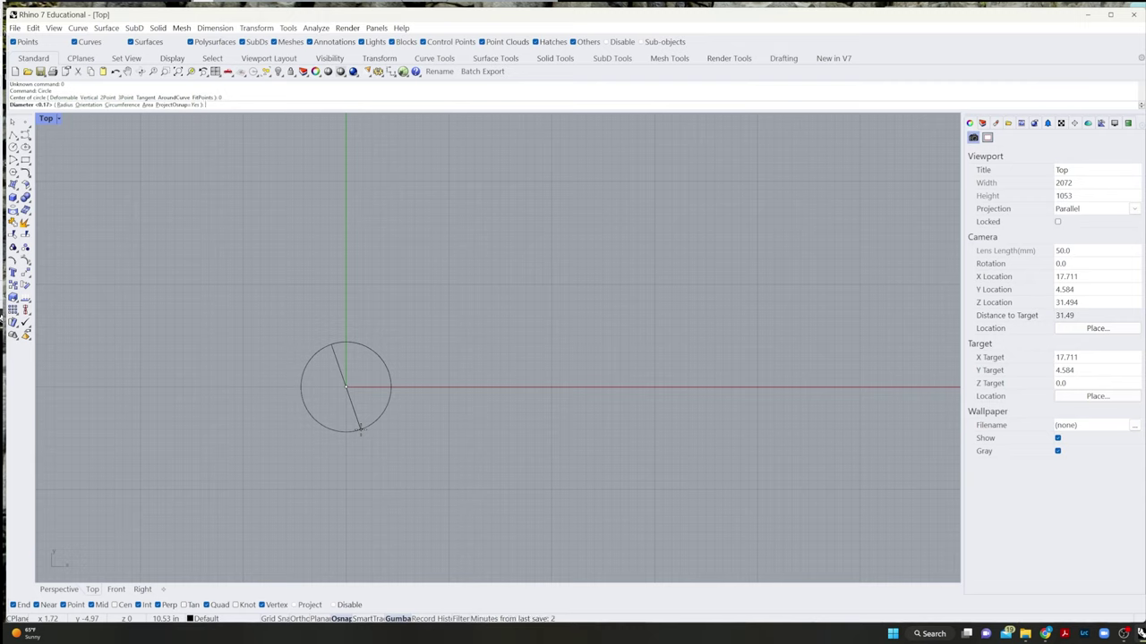
pyautogui.write('17')
pyautogui.press('Return')
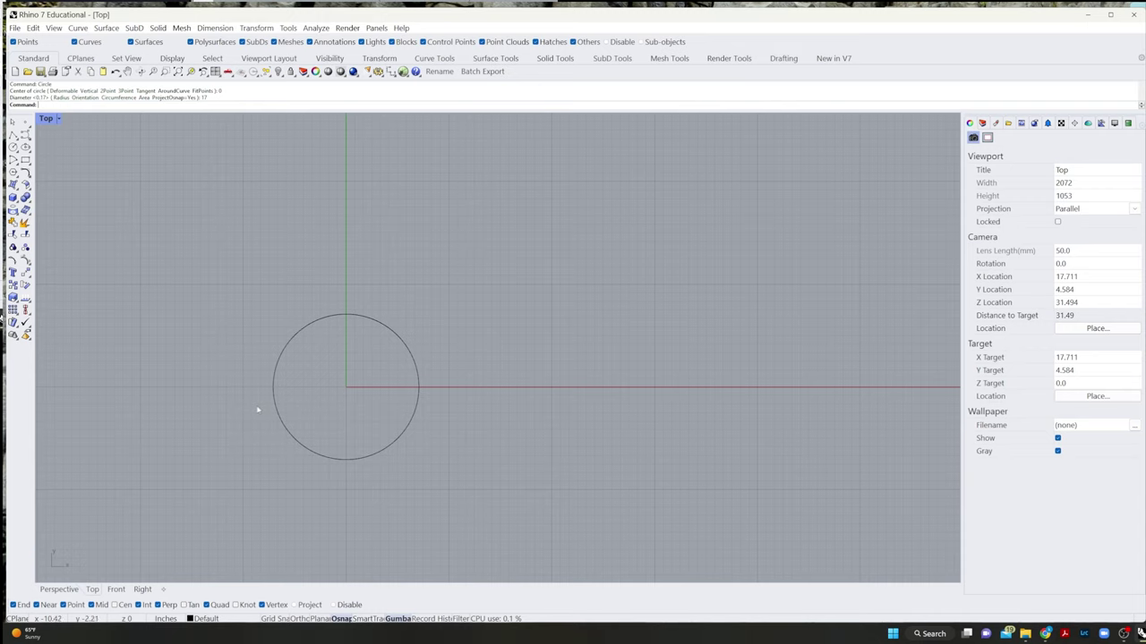
# - Turn off the Near snap and draw an 11-inch diameter circle concentric with the 17-inch circle
pyautogui.press('Return')
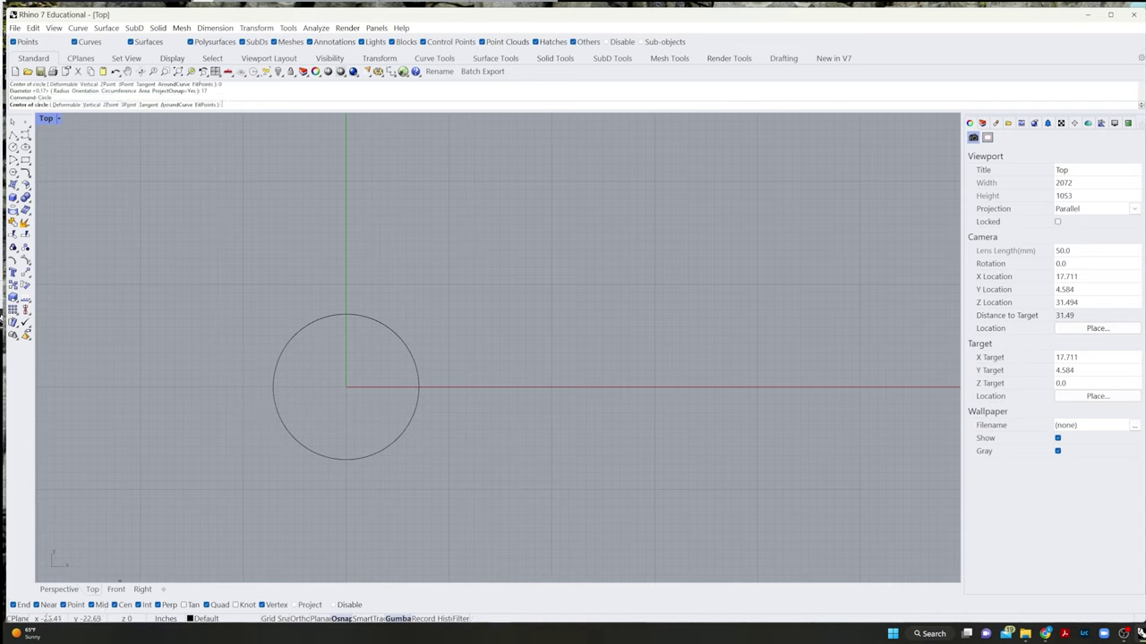
pyautogui.click(37, 605)
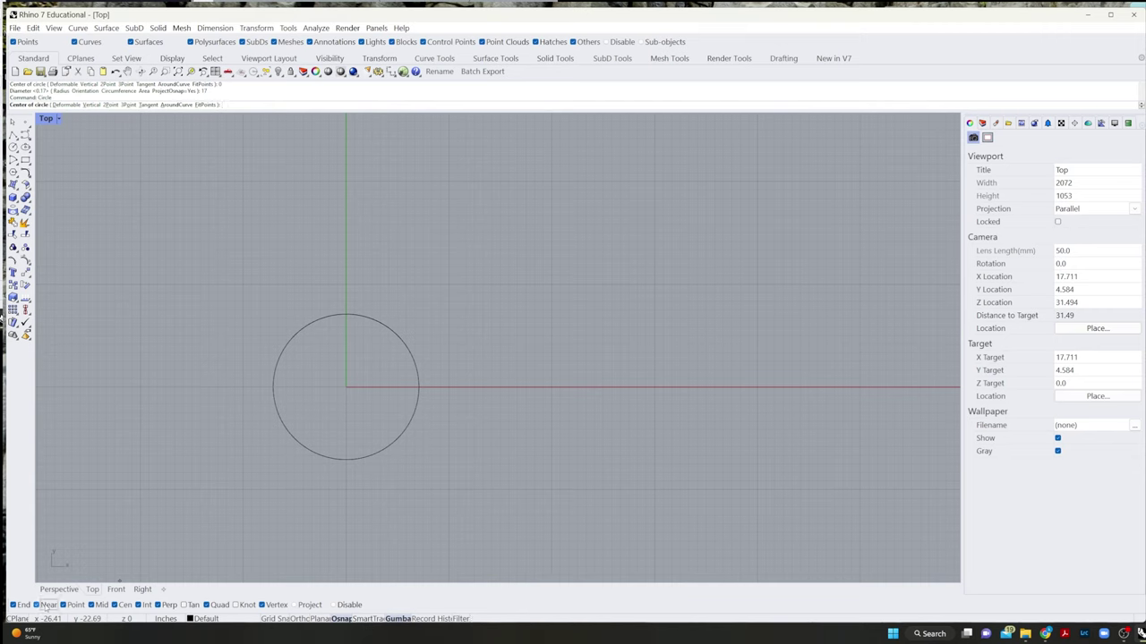
pyautogui.click(274, 434)
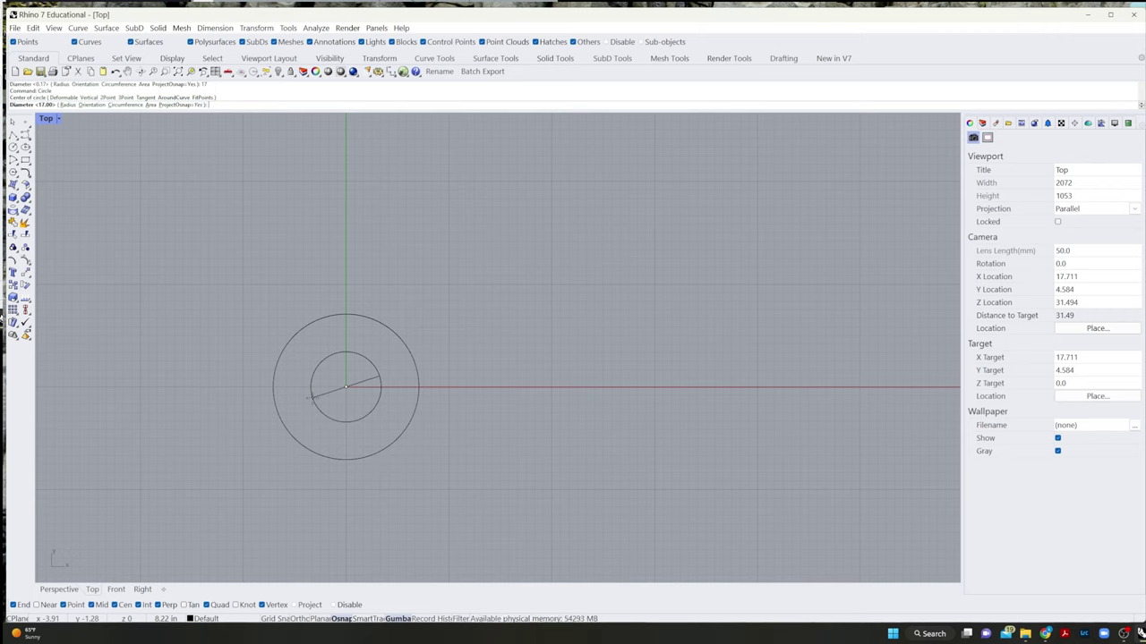
pyautogui.write('11')
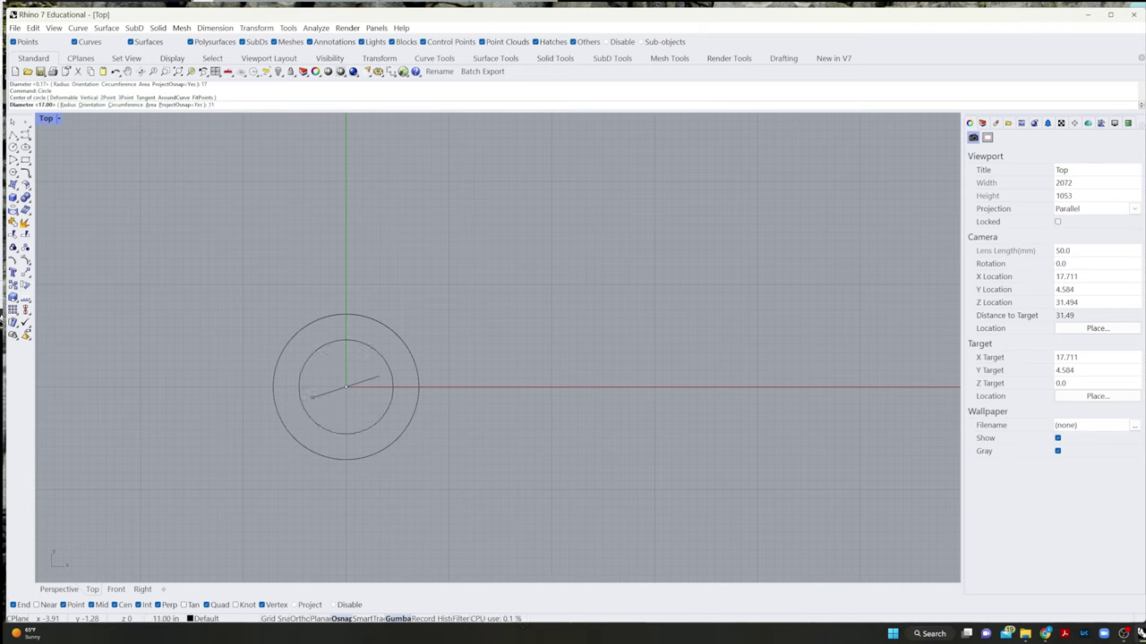
pyautogui.press('Return')
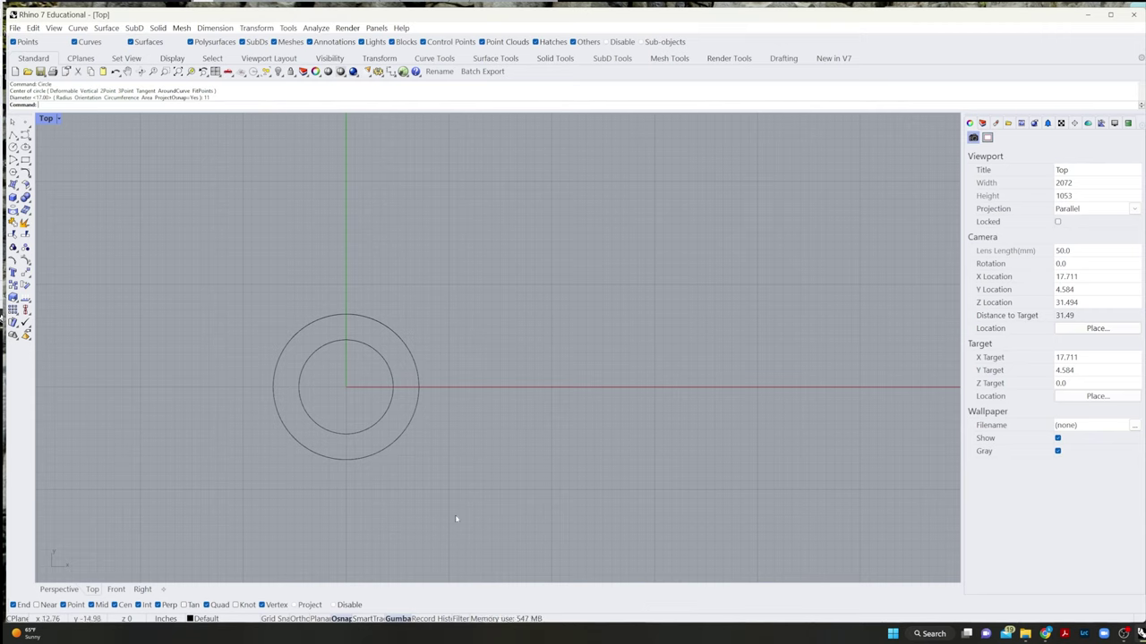
# - Draw a 1-inch diameter circle at the shared centre of the existing circles
pyautogui.write('c')
pyautogui.press('Return')
pyautogui.press('Escape')
pyautogui.write('cir')
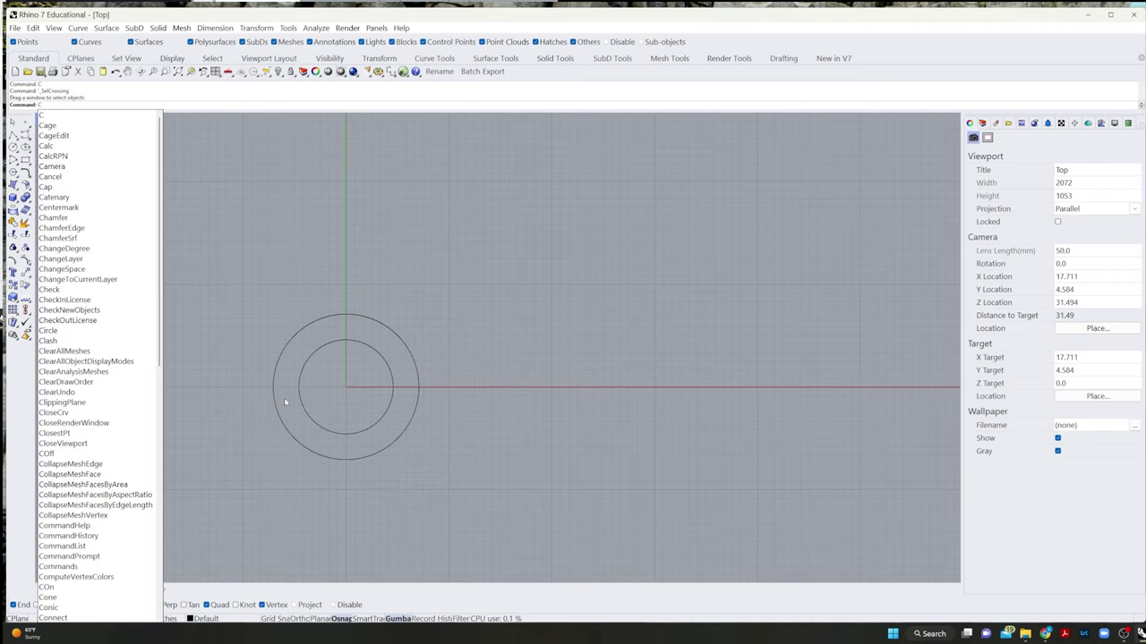
pyautogui.press('Return')
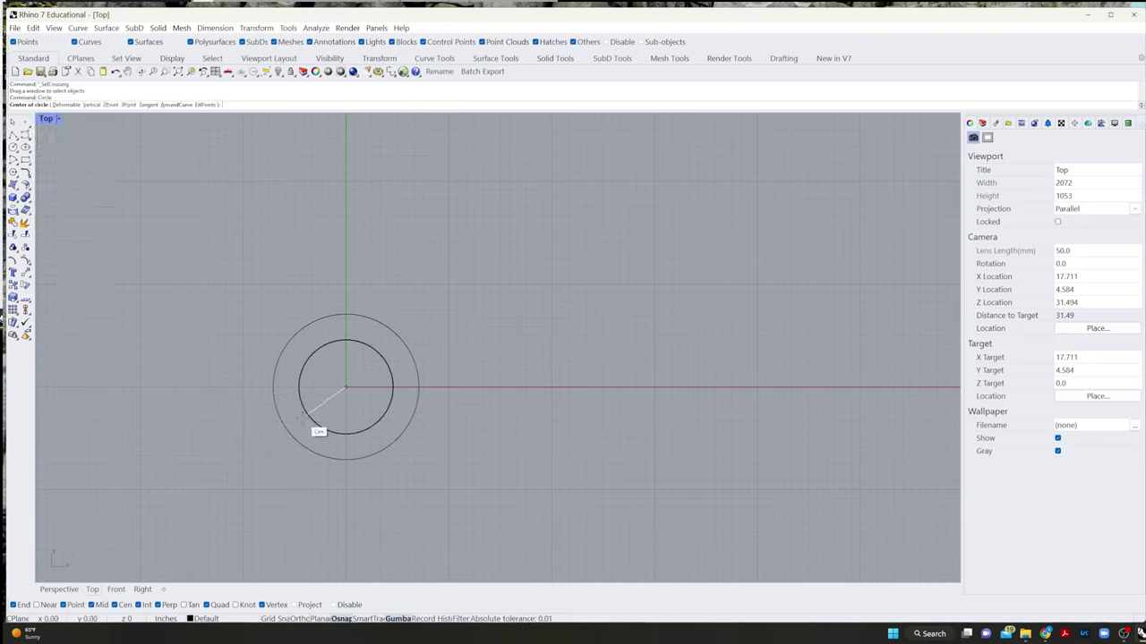
pyautogui.click(346, 386)
pyautogui.write('1')
pyautogui.press('Return')
# - Draw a 1.5-inch diameter circle concentric with the others
pyautogui.press('Return')
pyautogui.click(310, 411)
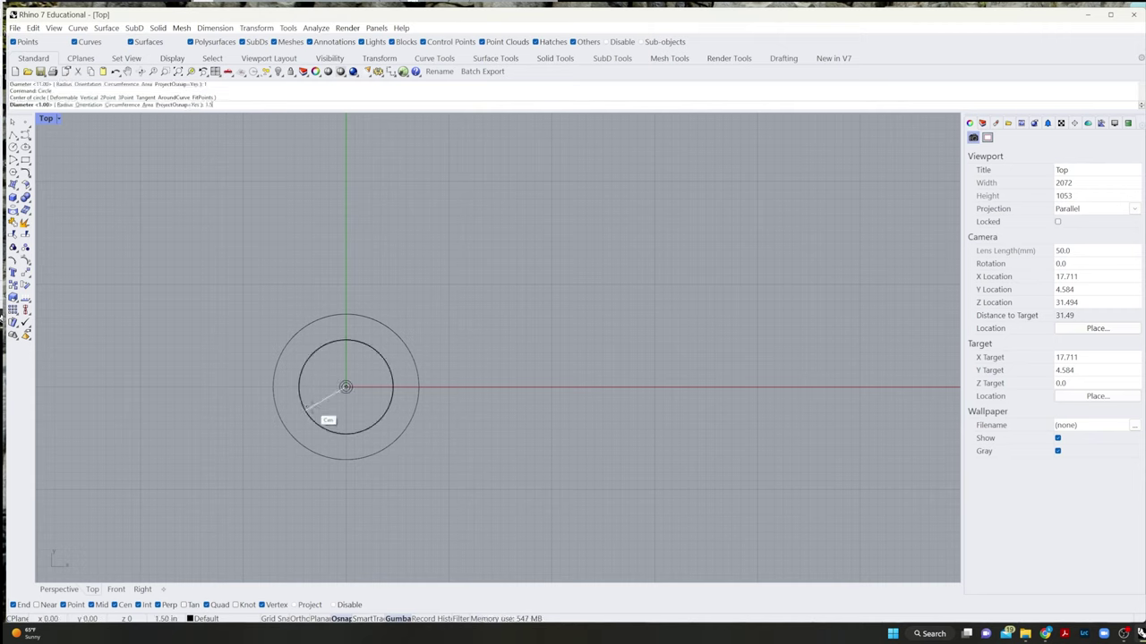
pyautogui.write('1.5')
pyautogui.press('Return')
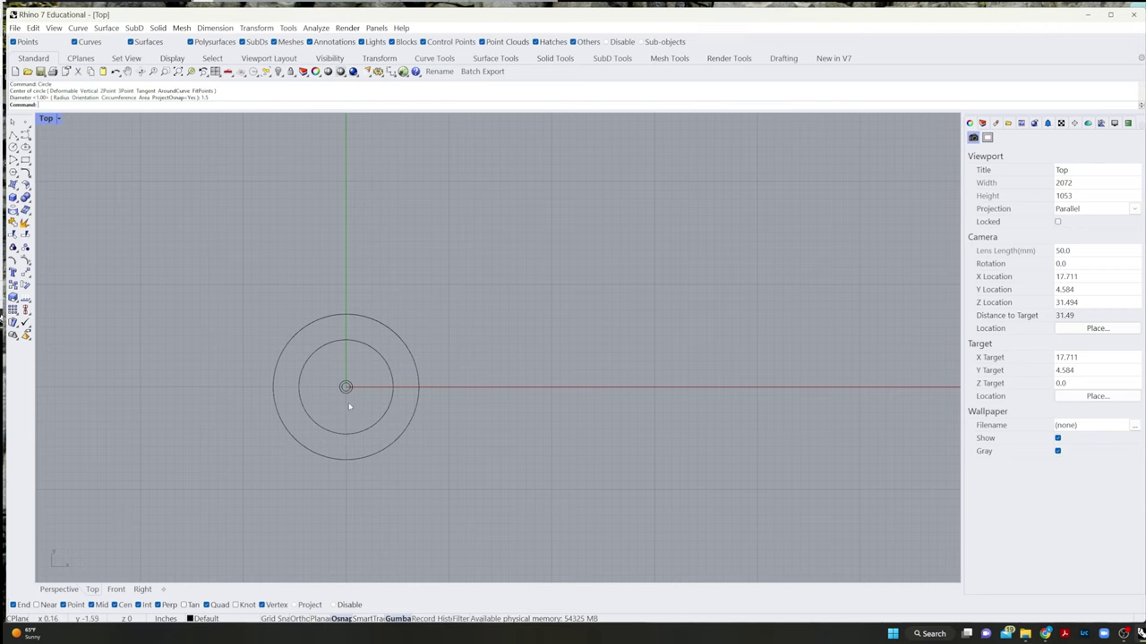
# - In the Perspective view, raise the 17-inch circle straight up to the height of the lampshade's top
pyautogui.click(59, 588)
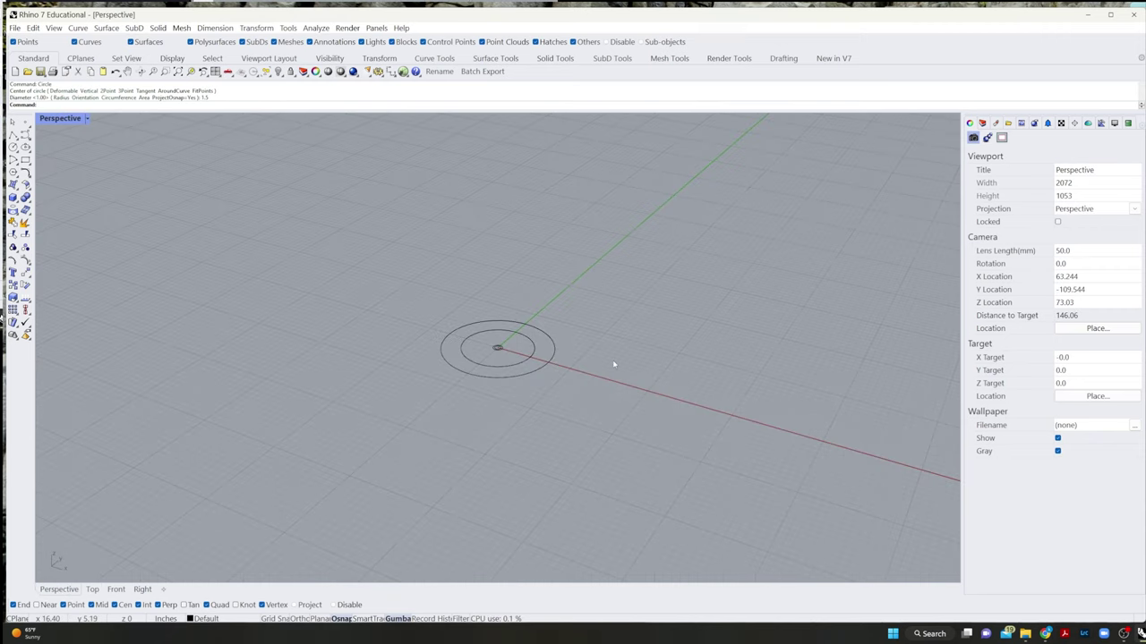
pyautogui.keyDown('shift'); pyautogui.moveTo(408, 402); pyautogui.dragTo(394, 434, button='right'); pyautogui.keyUp('shift')
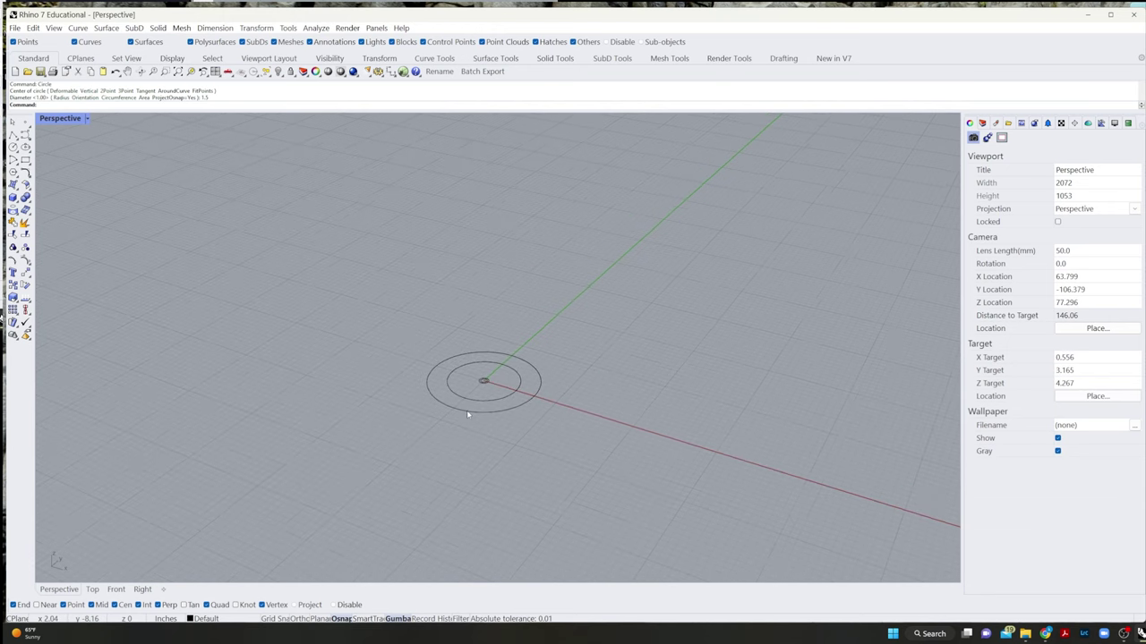
pyautogui.click(521, 409)
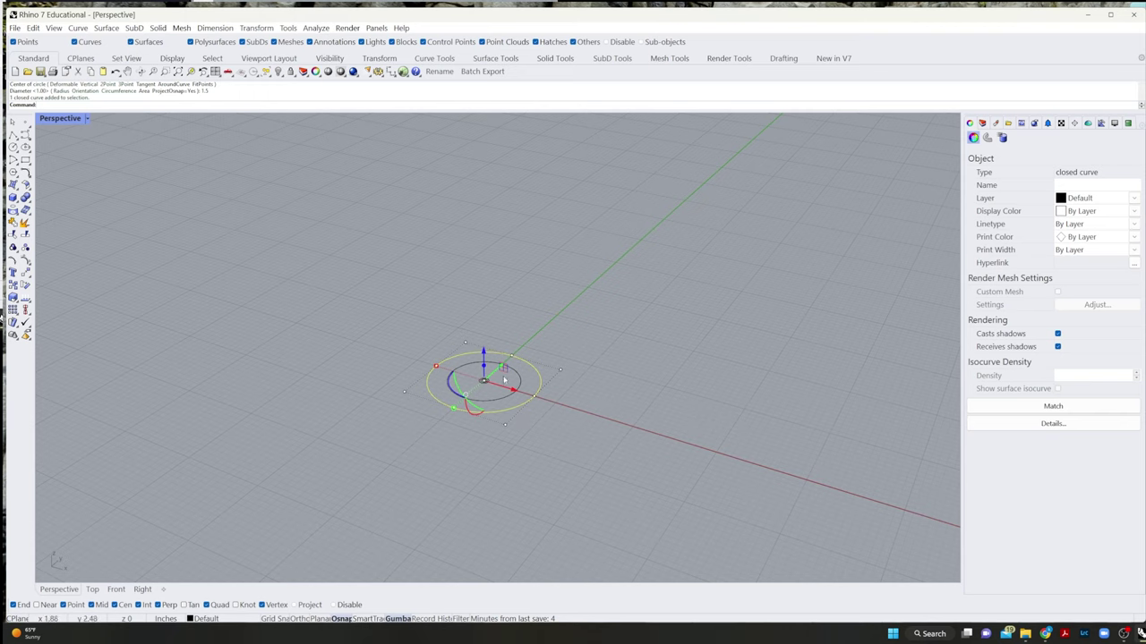
pyautogui.click(483, 353)
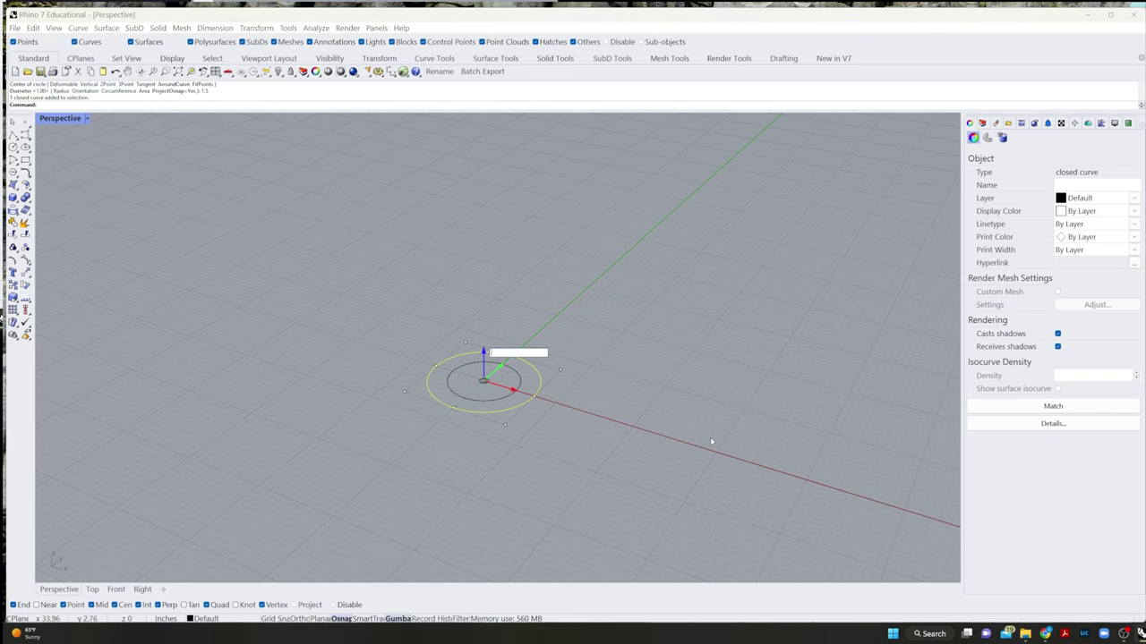
pyautogui.write('5.5')
pyautogui.press('Return')
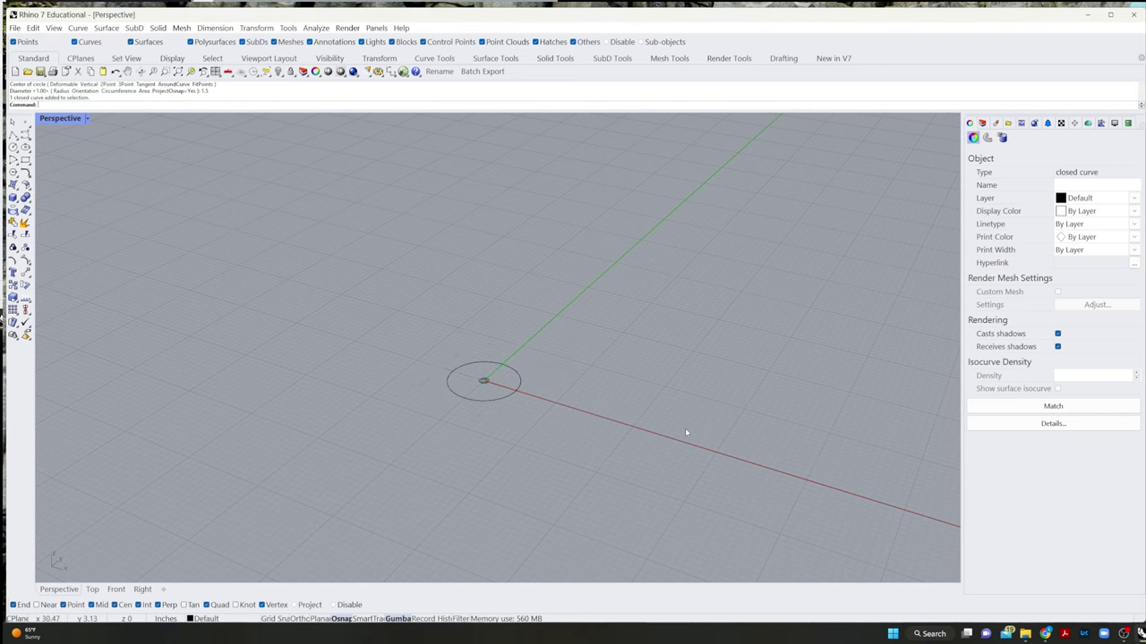
pyautogui.scroll(-6, 685, 428)
pyautogui.keyDown('shift'); pyautogui.moveTo(693, 340); pyautogui.dragTo(633, 419, button='right'); pyautogui.keyUp('shift')
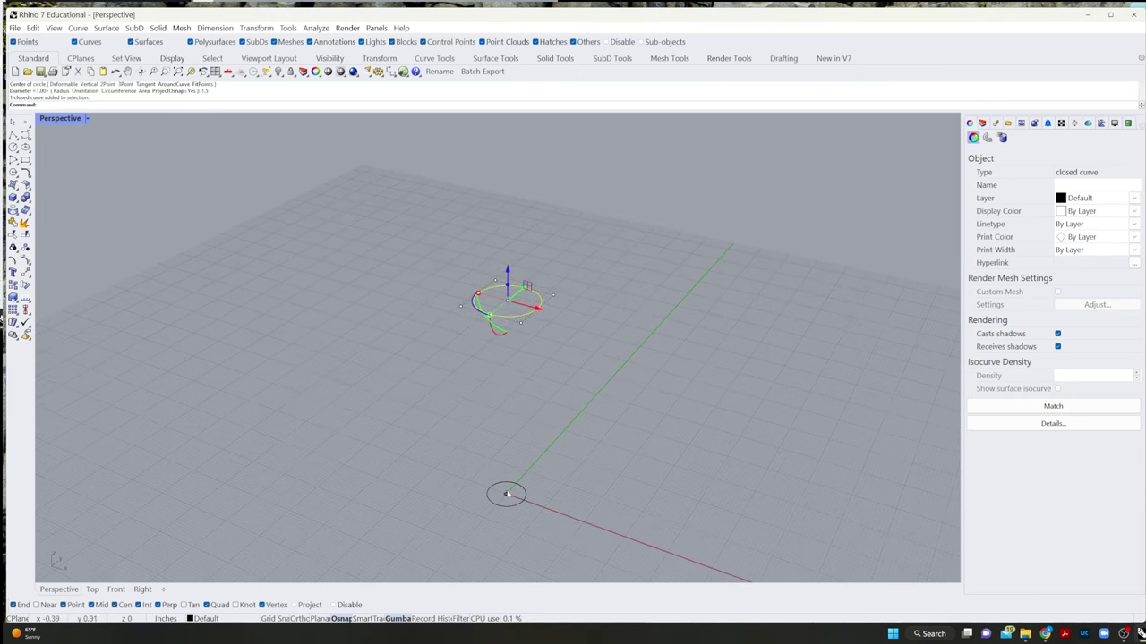
# - Extrude the raised 17-inch circle 9 inches downward as a capped solid to form the lampshade
pyautogui.write('EExtrudeCrv')
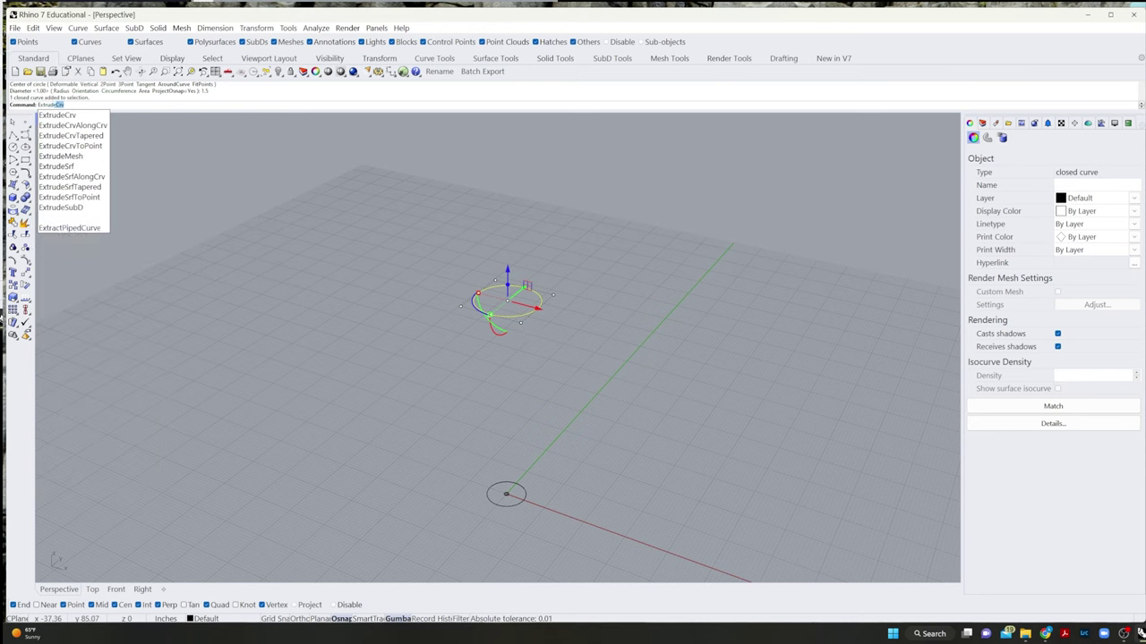
pyautogui.press('Return')
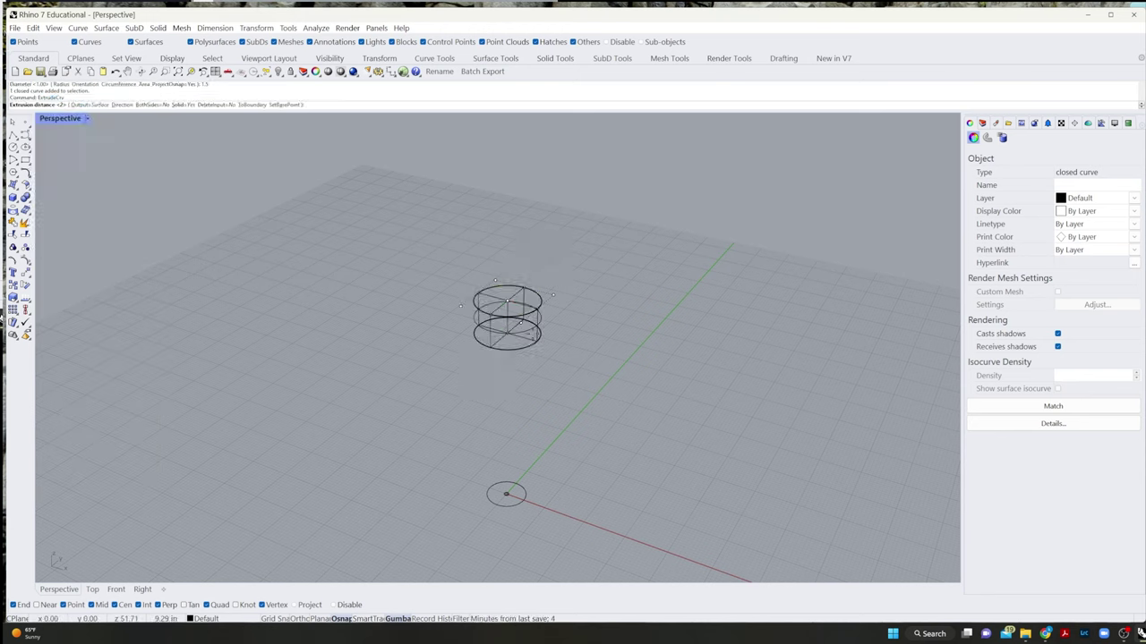
pyautogui.write('9')
pyautogui.press('Return')
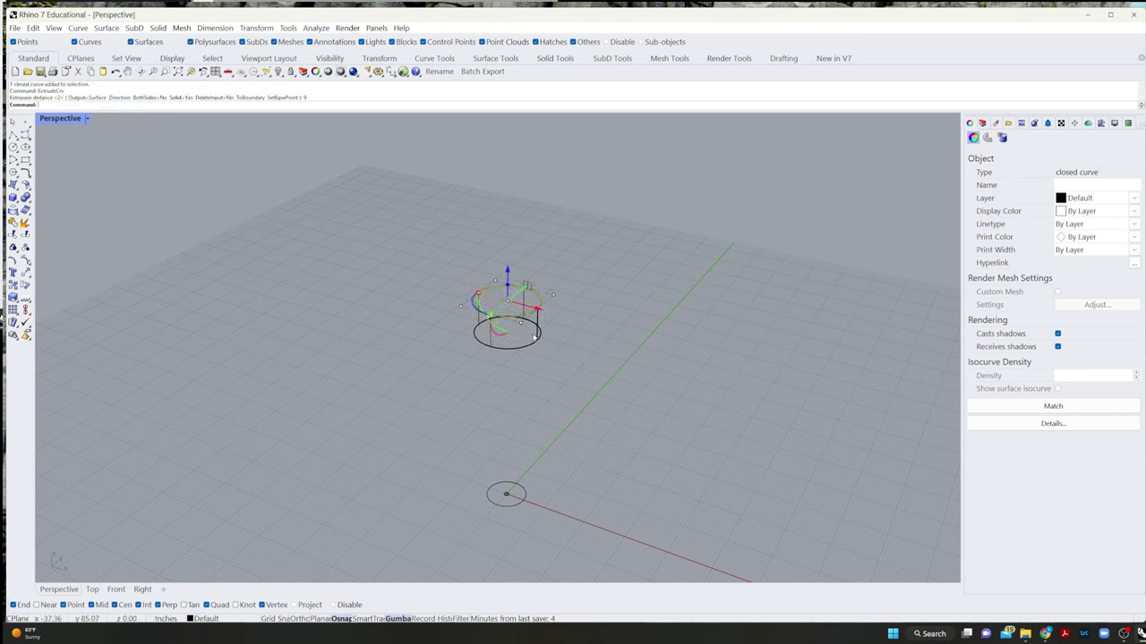
pyautogui.click(580, 385)
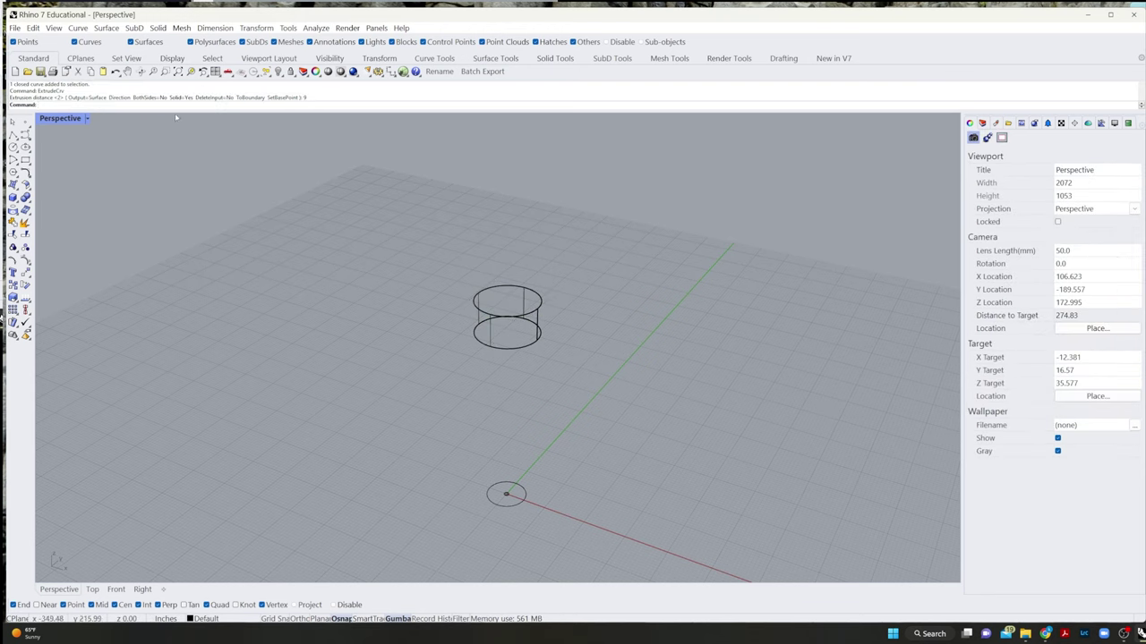
# - Set the Perspective viewport to Shaded display and frame the lampshade cylinder
pyautogui.click(86, 118)
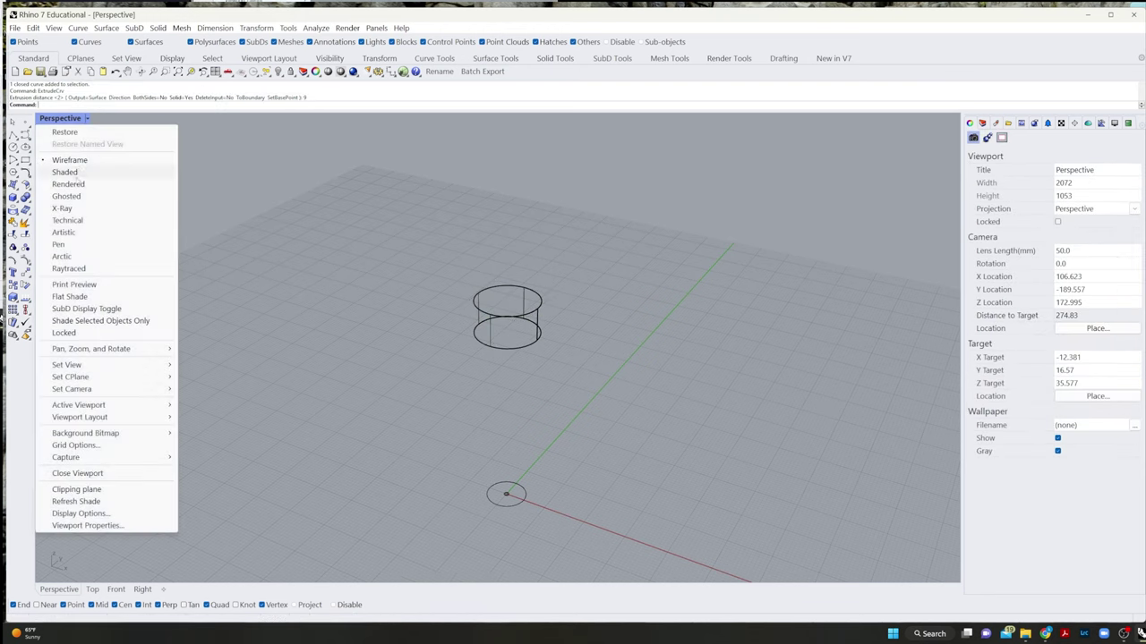
pyautogui.click(63, 172)
pyautogui.moveTo(615, 409); pyautogui.dragTo(506, 346, button='right')
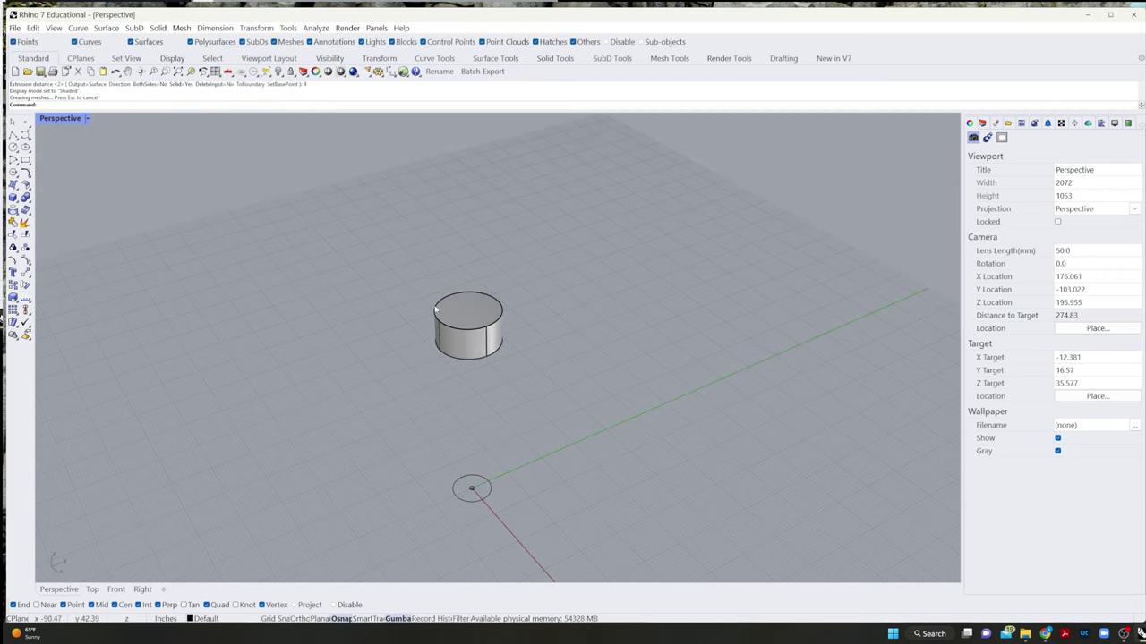
pyautogui.scroll(8, 413, 341)
pyautogui.moveTo(568, 458); pyautogui.dragTo(603, 422, button='right')
pyautogui.scroll(-2, 573, 420)
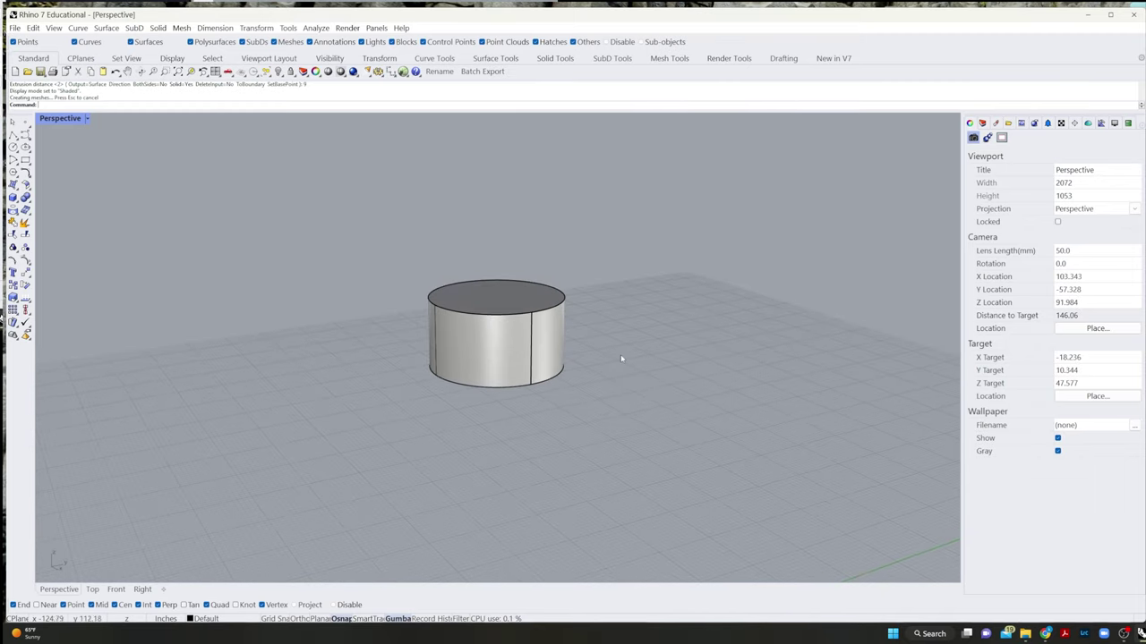
pyautogui.moveTo(620, 354); pyautogui.dragTo(603, 363, button='right')
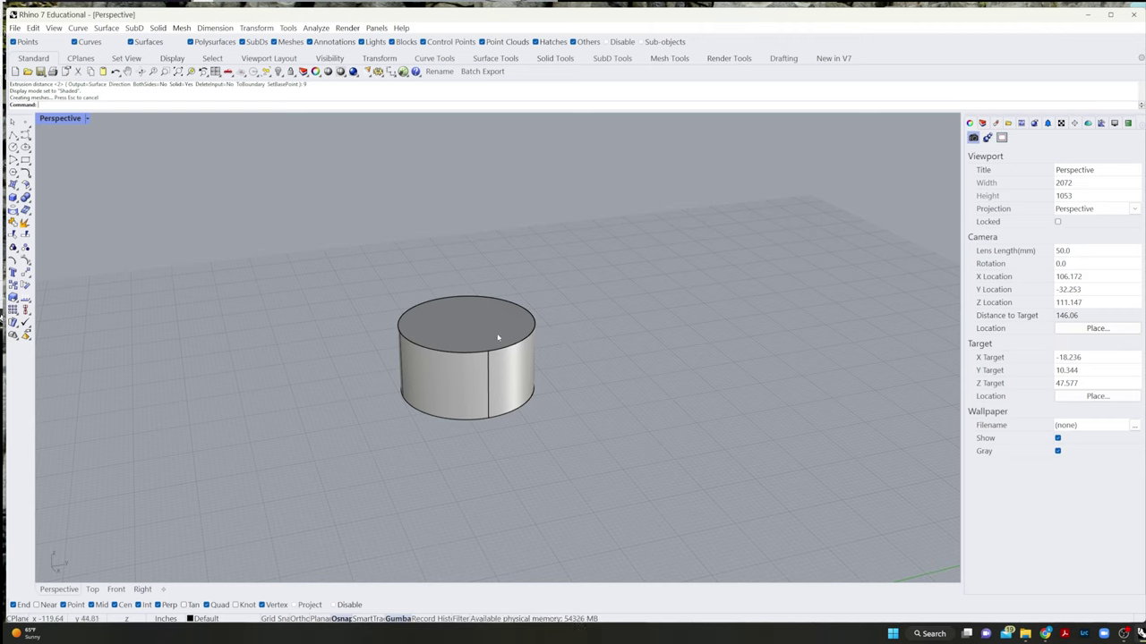
# - Try to shell the lampshade cylinder with a thickness of 1, removing its top and bottom faces, and undo it
pyautogui.write('shell')
pyautogui.press('Return')
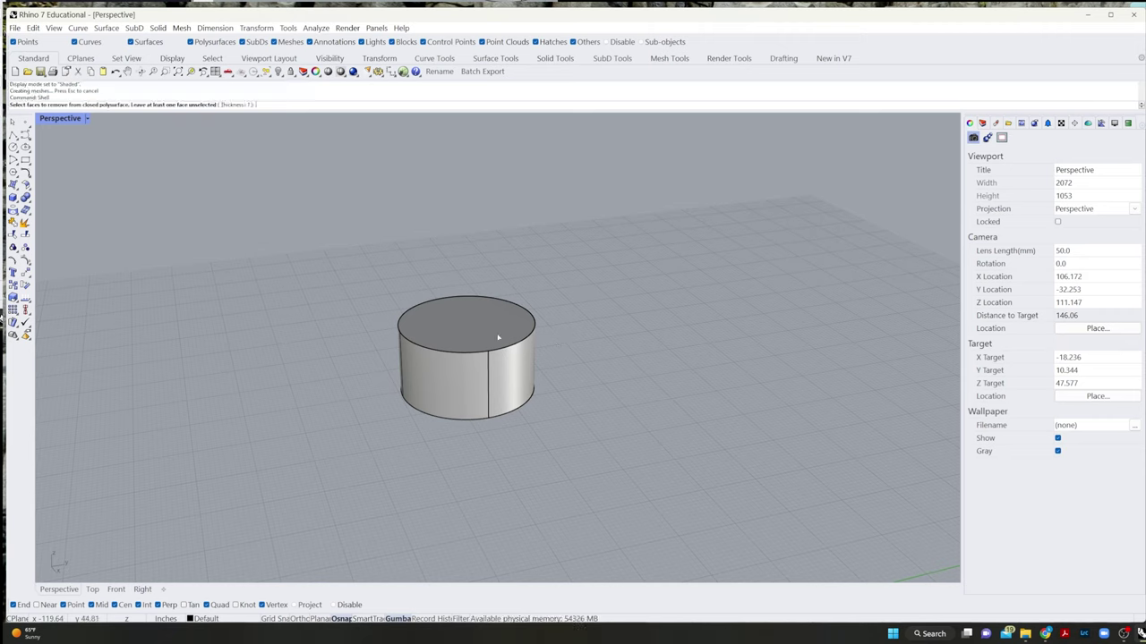
pyautogui.click(499, 338)
pyautogui.moveTo(478, 510); pyautogui.dragTo(528, 362, button='right')
pyautogui.press('Return')
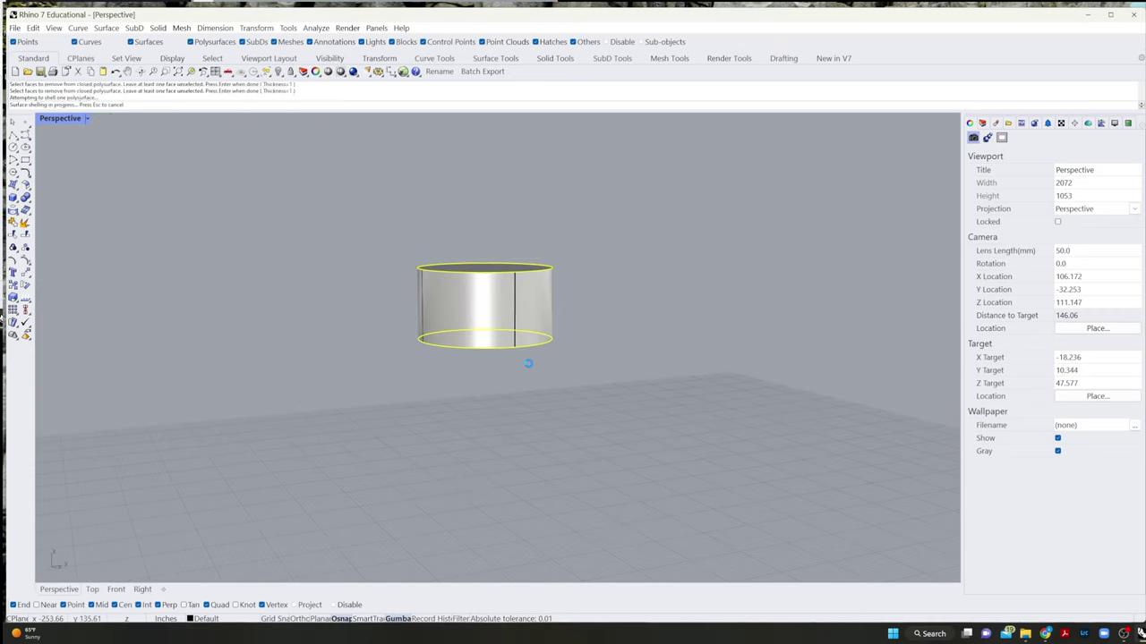
pyautogui.moveTo(598, 415); pyautogui.dragTo(595, 462, button='right')
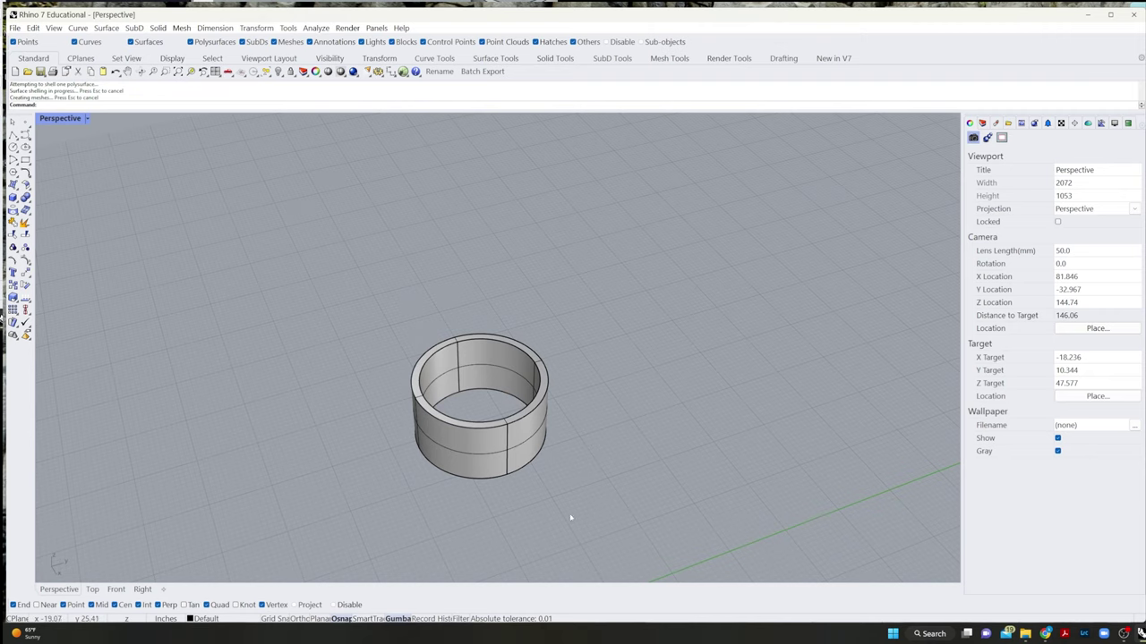
pyautogui.hotkey('ctrl', 'z')
# - Shell the lampshade cylinder with a thickness of 1/8, removing its top and bottom faces
pyautogui.press('Return')
pyautogui.click(511, 379)
pyautogui.moveTo(700, 486); pyautogui.dragTo(543, 269, button='right')
pyautogui.click(545, 264)
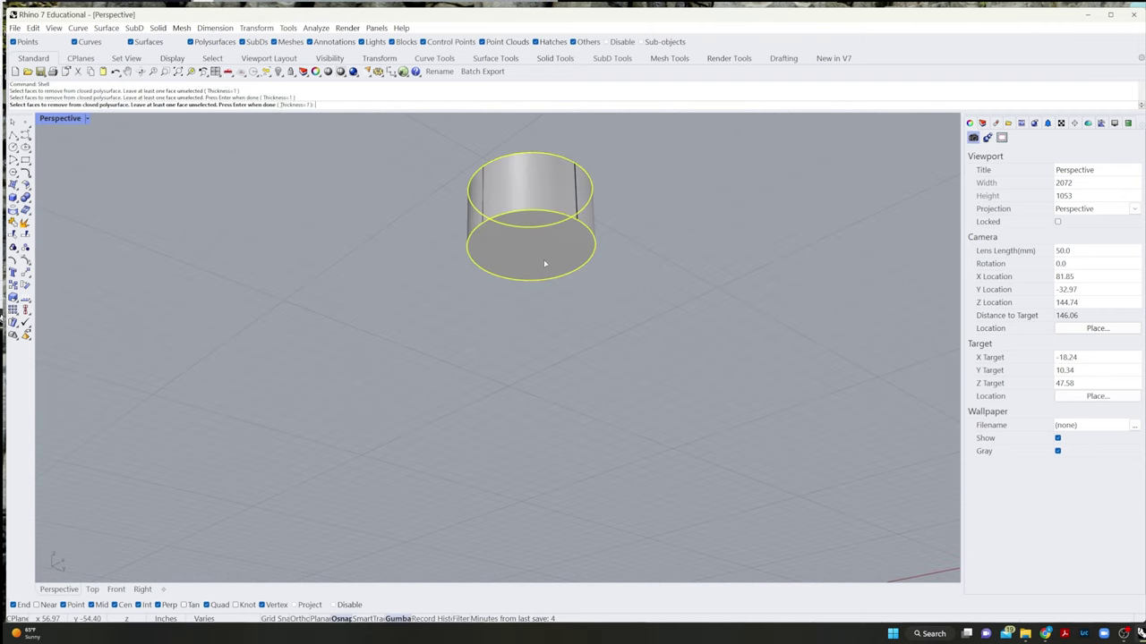
pyautogui.click(295, 104)
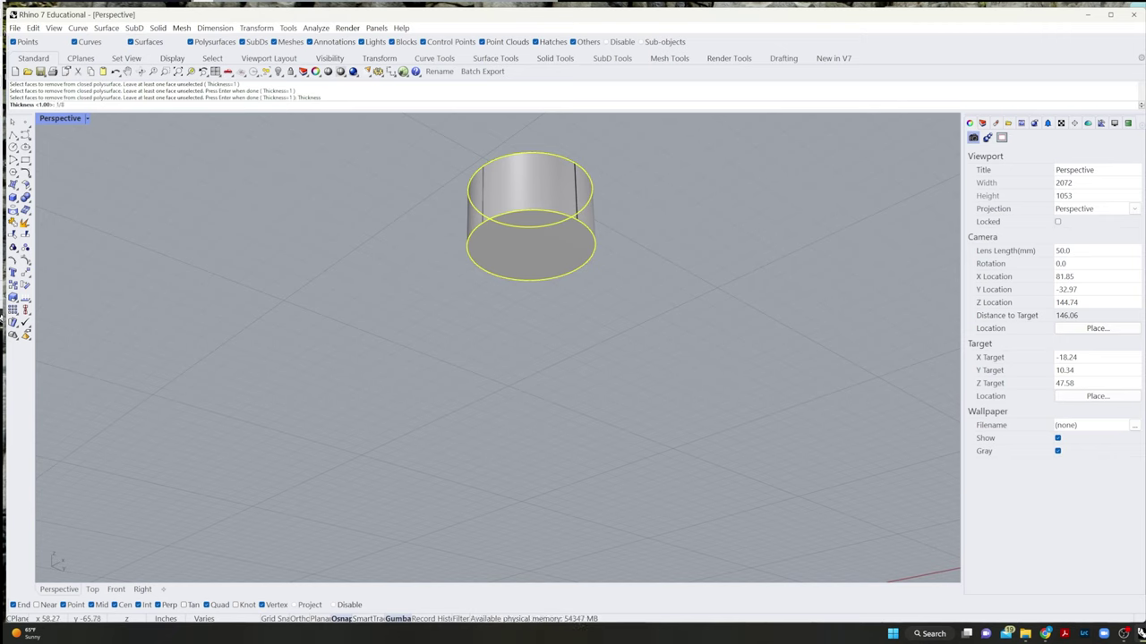
pyautogui.press('Return')
pyautogui.press('Return')
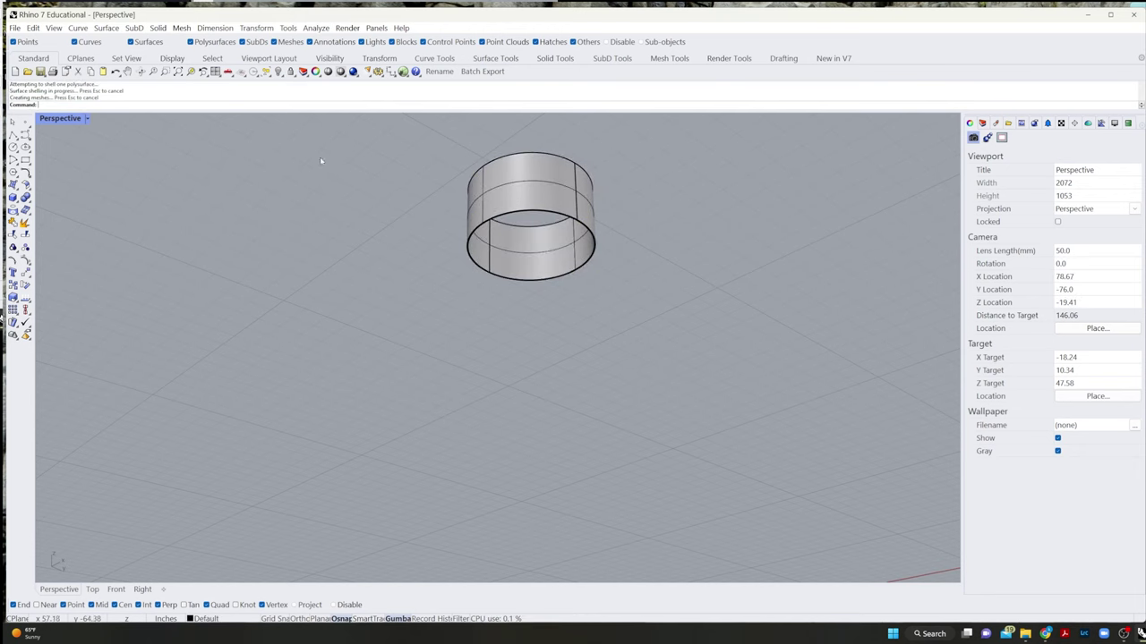
# - Raise the two small concentric circles at the origin straight up by 1.5 inches
pyautogui.moveTo(368, 215); pyautogui.dragTo(463, 376, button='right')
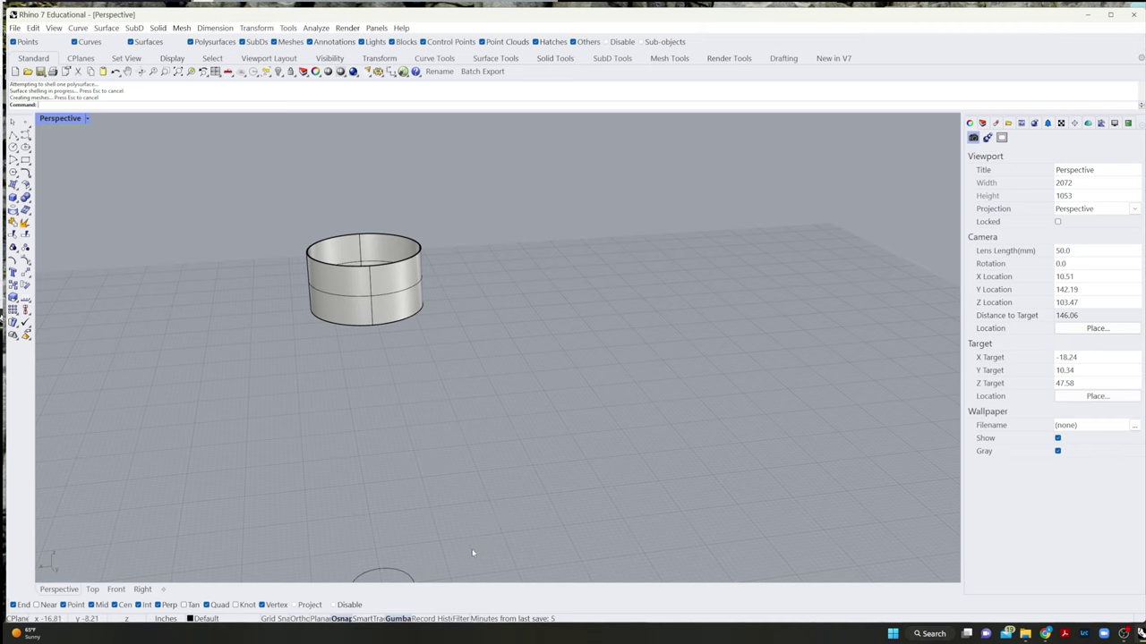
pyautogui.moveTo(399, 429); pyautogui.dragTo(436, 346, button='right')
pyautogui.scroll(1, 407, 501)
pyautogui.scroll(3, 378, 476)
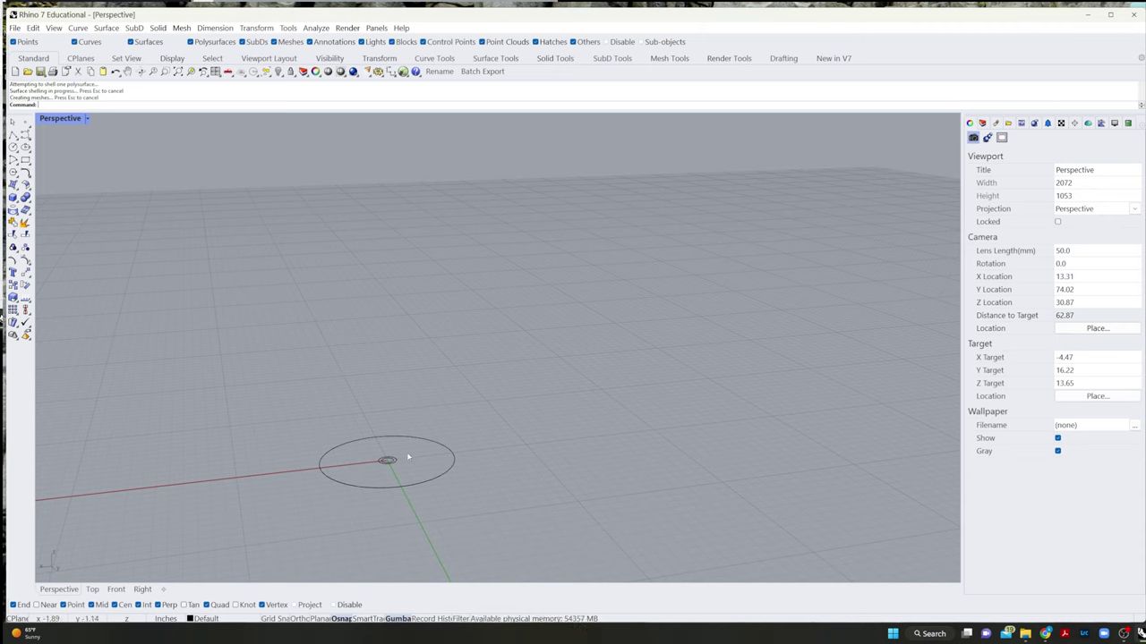
pyautogui.moveTo(376, 471); pyautogui.dragTo(374, 473)
pyautogui.click(387, 429)
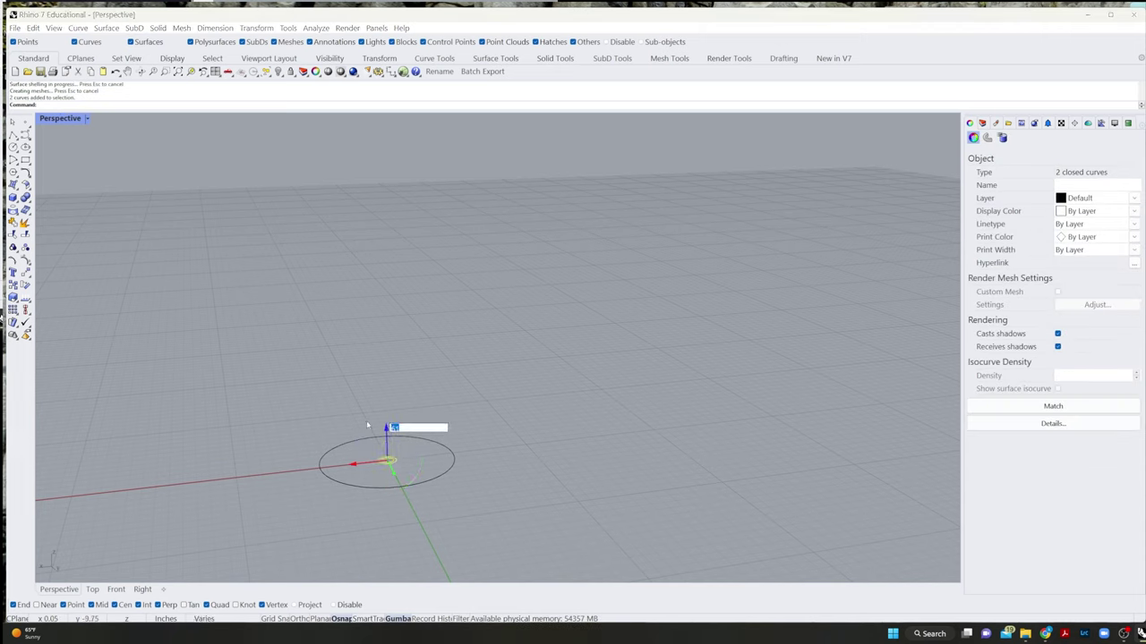
pyautogui.write('41')
pyautogui.write('1')
pyautogui.press('Return')
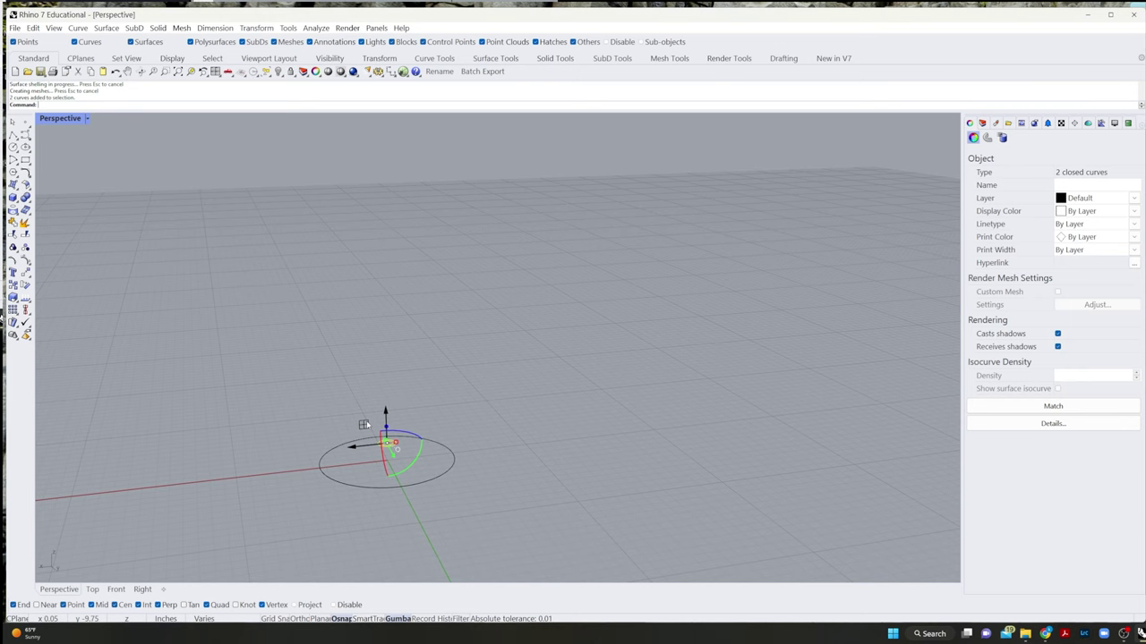
pyautogui.click(350, 522)
# - Extrude the large base circle on the ground 1.5 inches upward as a capped solid to form the lamp base
pyautogui.moveTo(350, 522); pyautogui.dragTo(483, 499, button='right')
pyautogui.keyDown('shift'); pyautogui.moveTo(422, 542); pyautogui.dragTo(435, 460, button='right'); pyautogui.keyUp('shift')
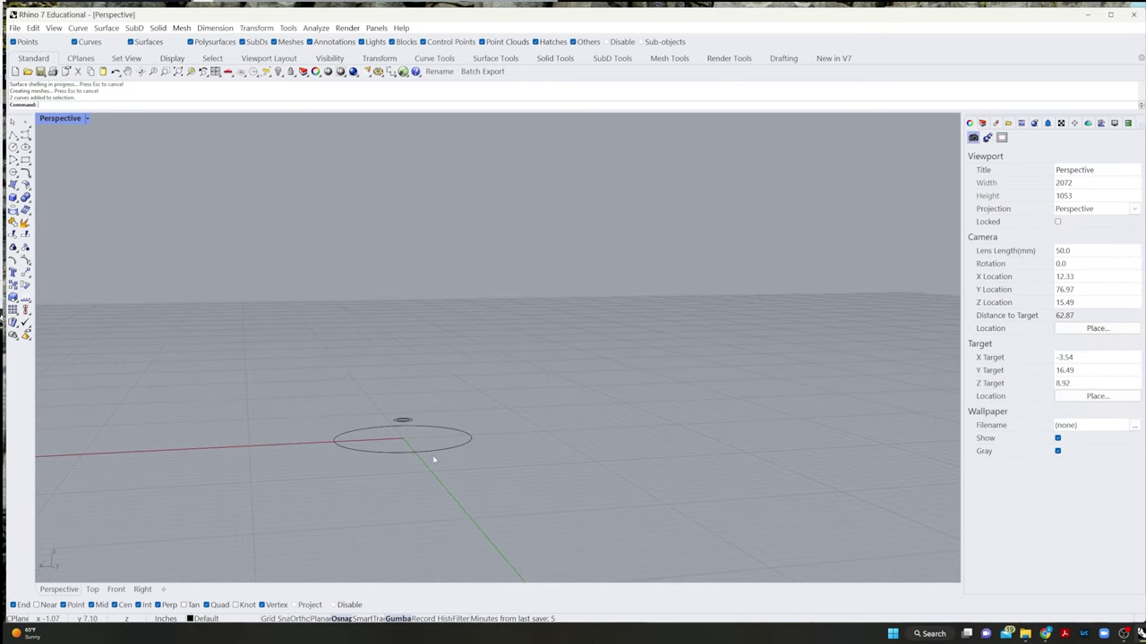
pyautogui.click(433, 459)
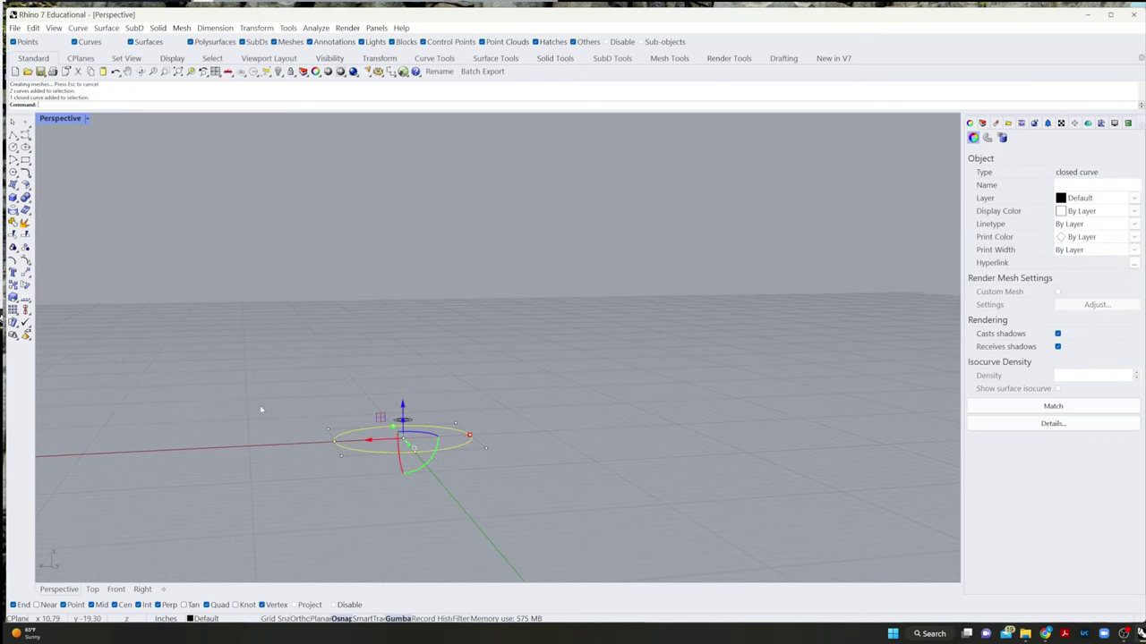
pyautogui.write('extrudecrv')
pyautogui.press('Return')
pyautogui.write('1.5')
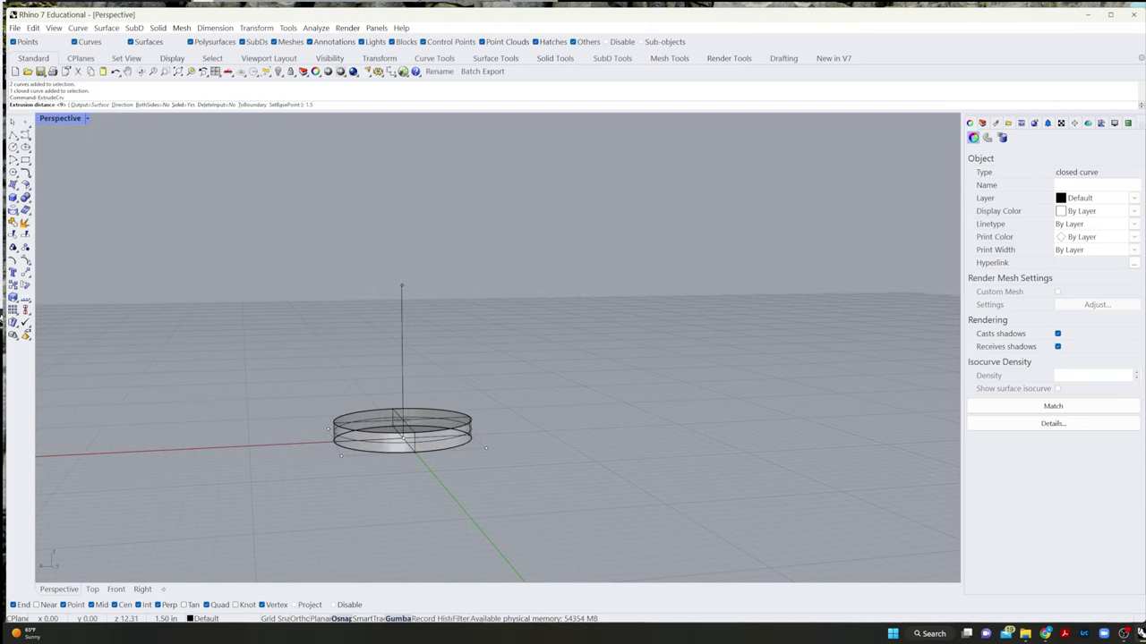
pyautogui.press('Return')
pyautogui.click(307, 287)
# - Extrude the inner small circle on top of the base 59.5 inches upward as a solid to form the central pole
pyautogui.scroll(5, 371, 430)
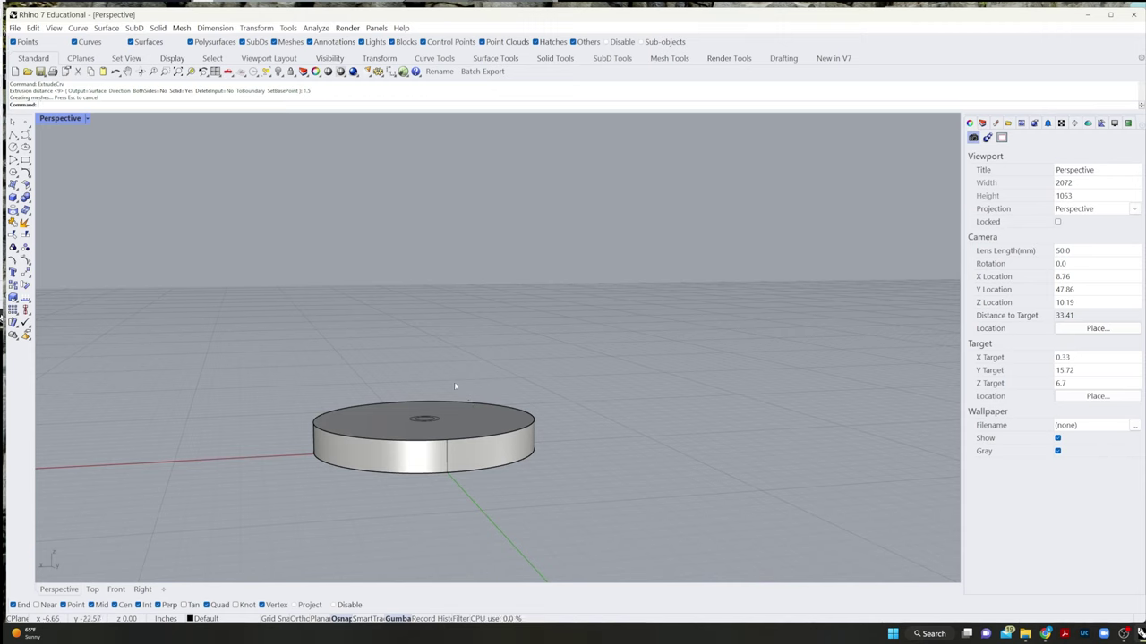
pyautogui.moveTo(452, 466)
pyautogui.mouseDown(button='right')
pyautogui.moveTo(425, 455)
pyautogui.moveTo(438, 470)
pyautogui.mouseUp(button='right')
pyautogui.scroll(-2, 468, 450)
pyautogui.scroll(4, 464, 440)
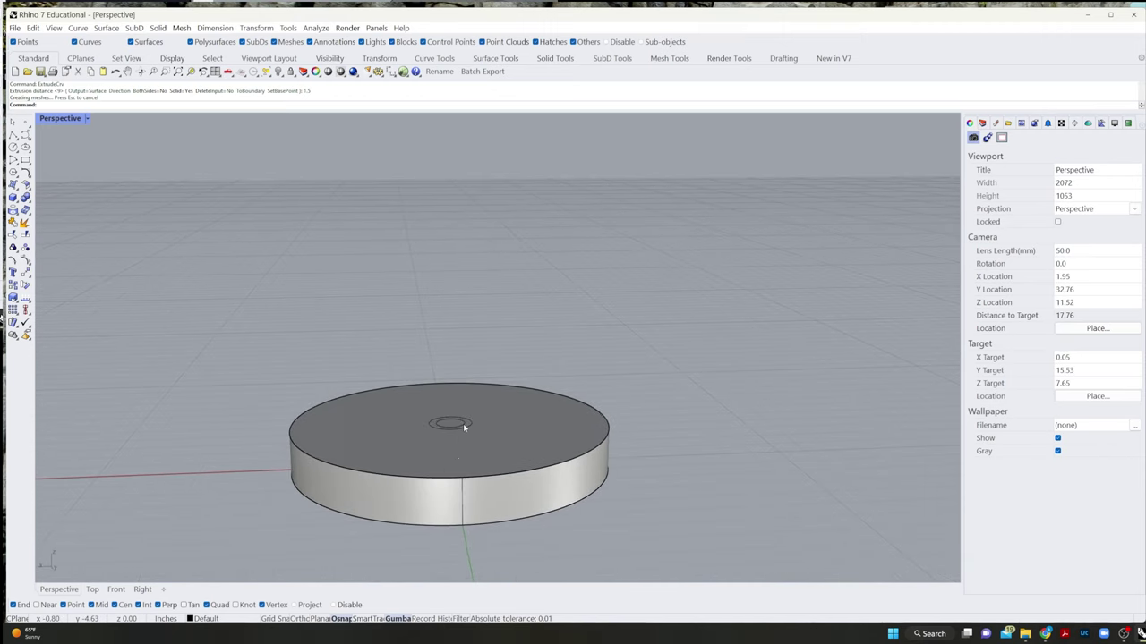
pyautogui.click(463, 423)
pyautogui.scroll(-3, 463, 424)
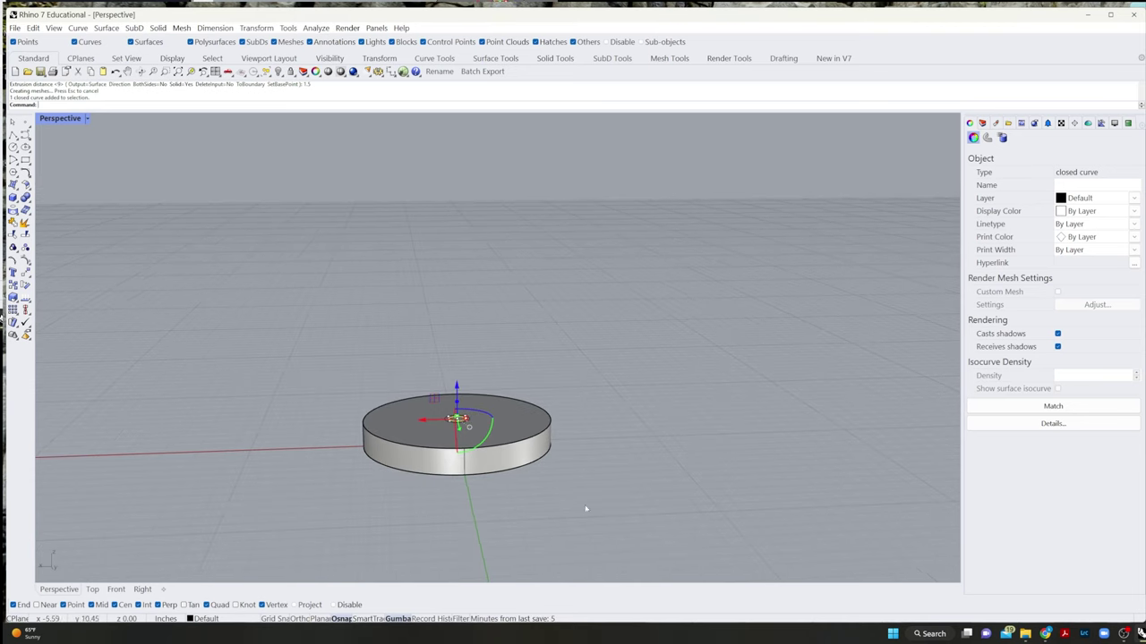
pyautogui.scroll(-6, 649, 474)
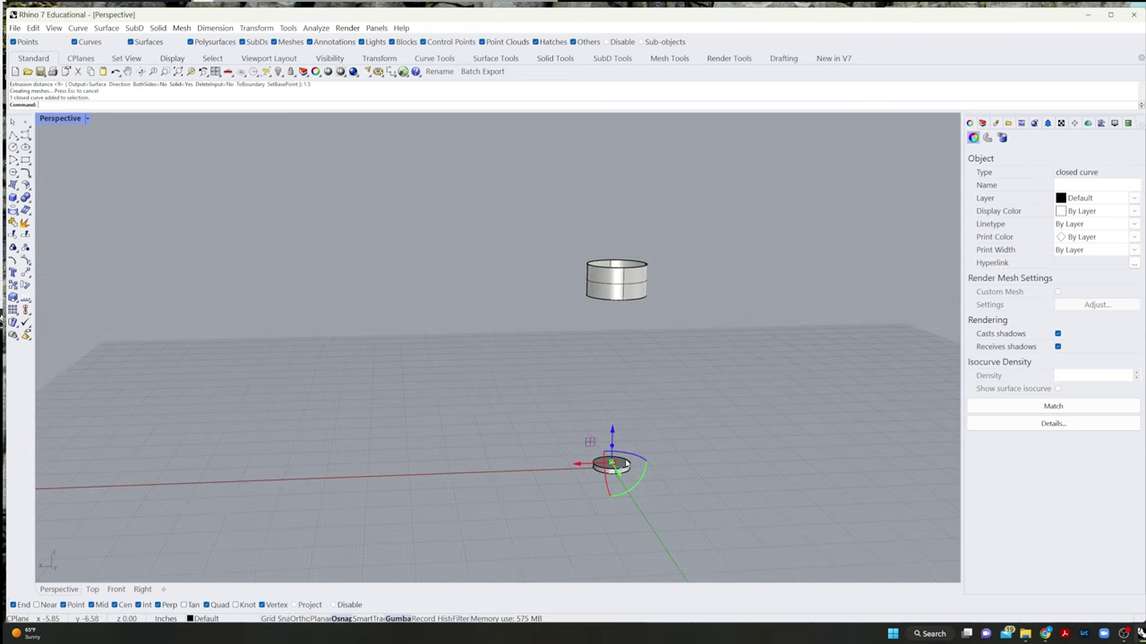
pyautogui.scroll(3, 618, 465)
pyautogui.press('Up')
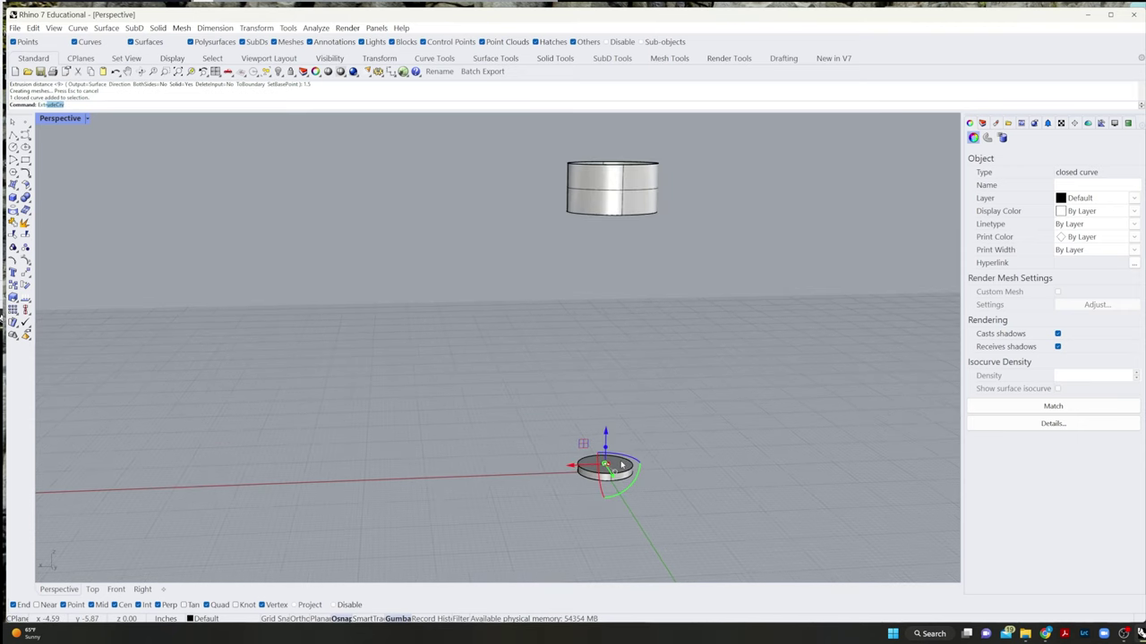
pyautogui.write('Extr')
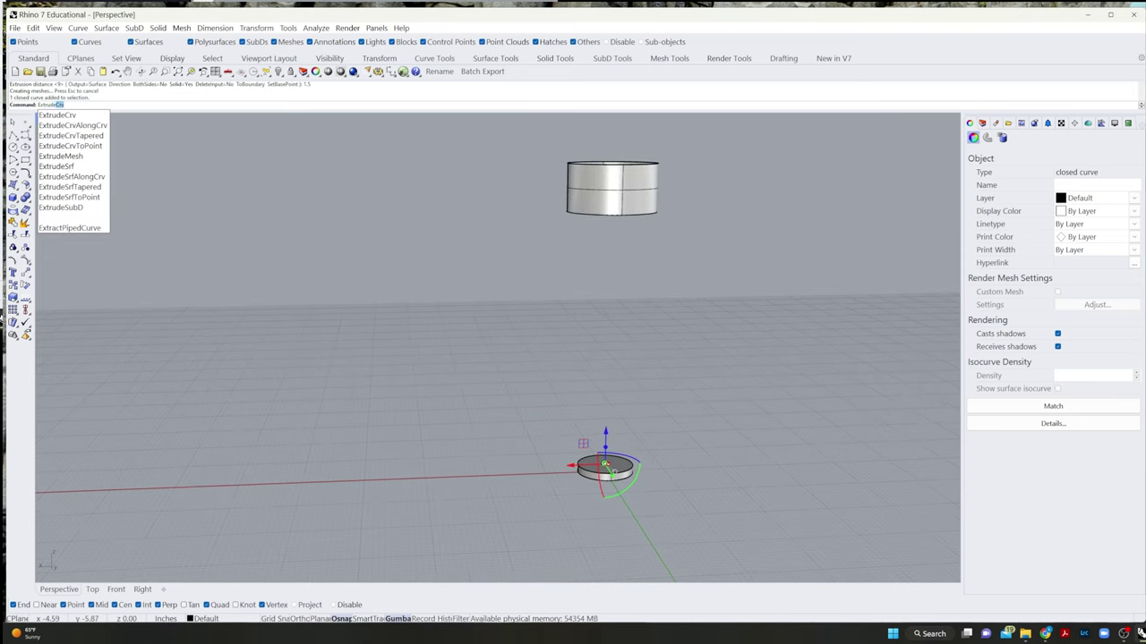
pyautogui.write('ude')
pyautogui.press('Return')
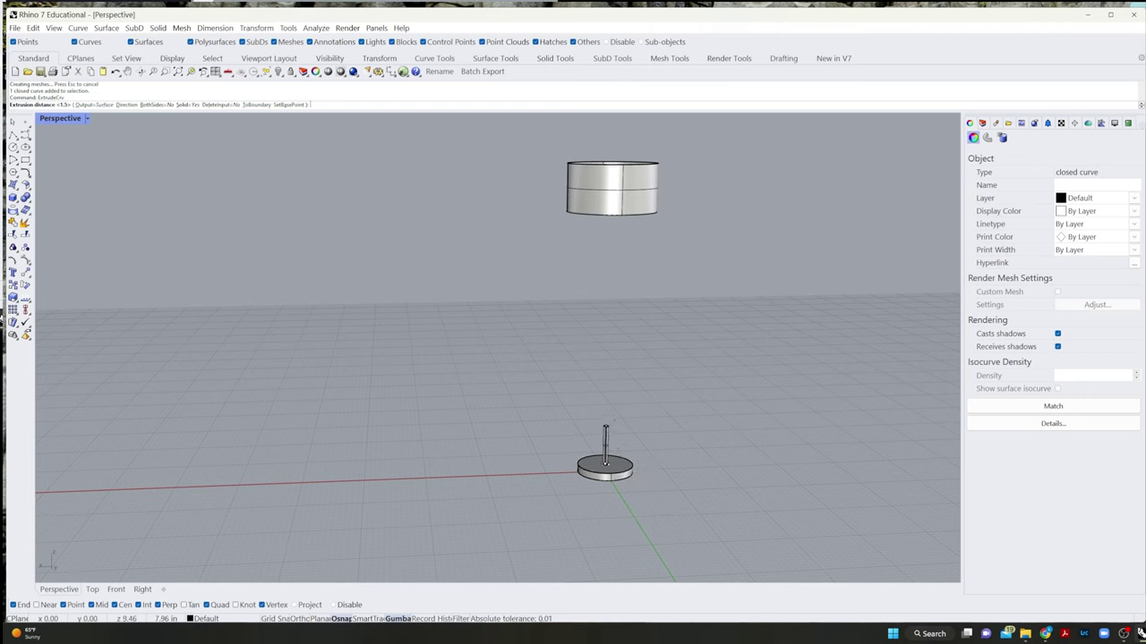
pyautogui.write('59.5')
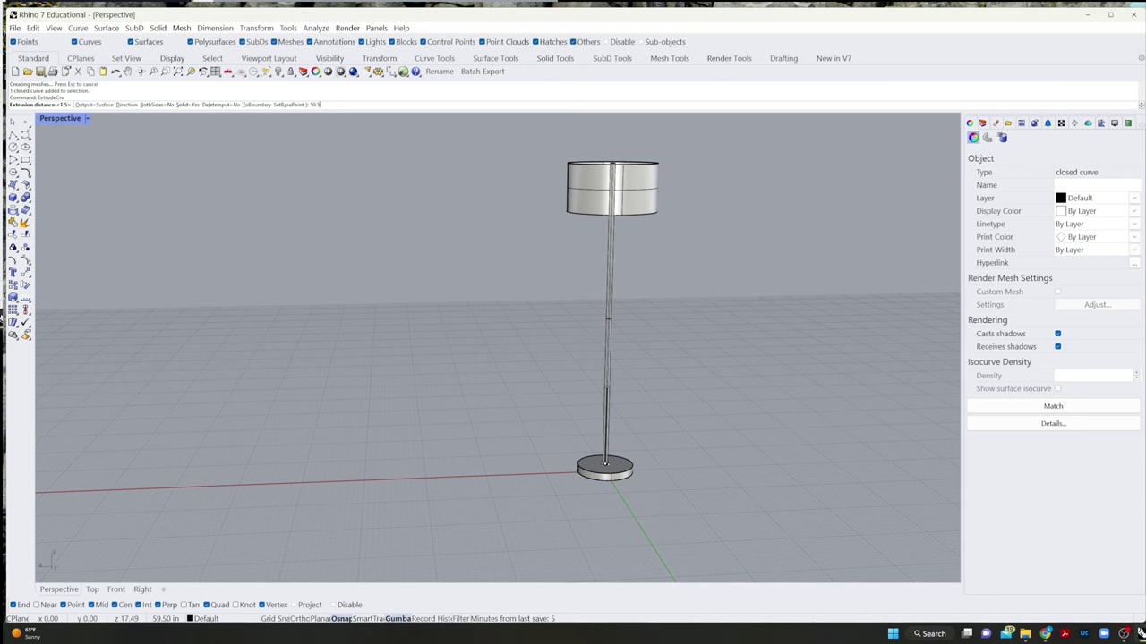
pyautogui.press('Return')
# - Raise the outer small circle around the foot of the pole straight up by 7 inches
pyautogui.moveTo(625, 382); pyautogui.dragTo(709, 286, button='right')
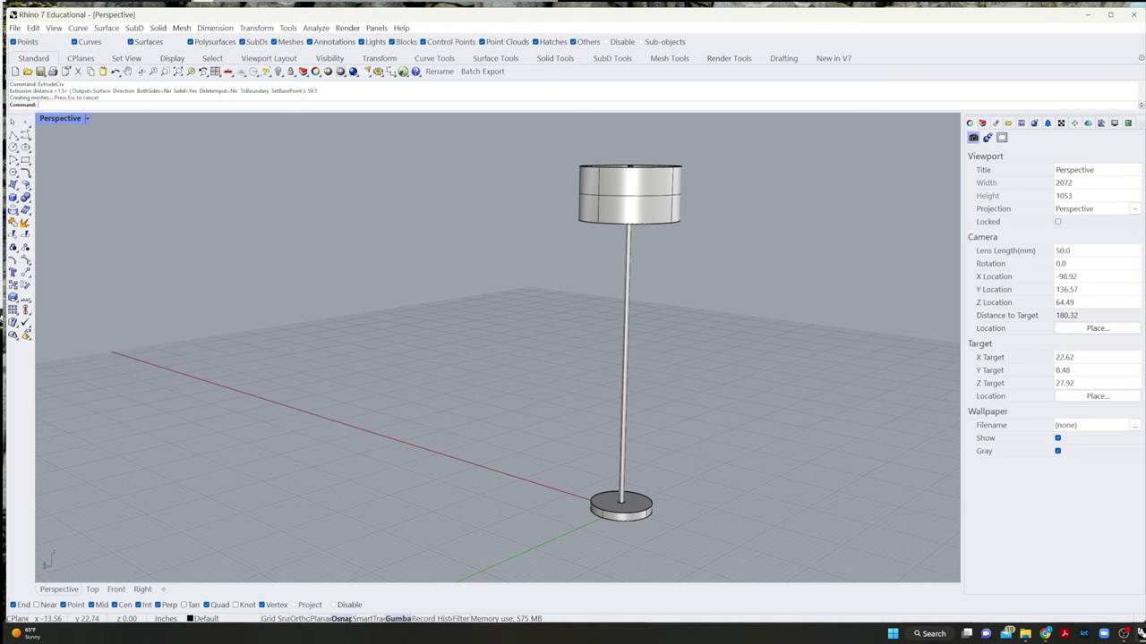
pyautogui.scroll(7, 525, 531)
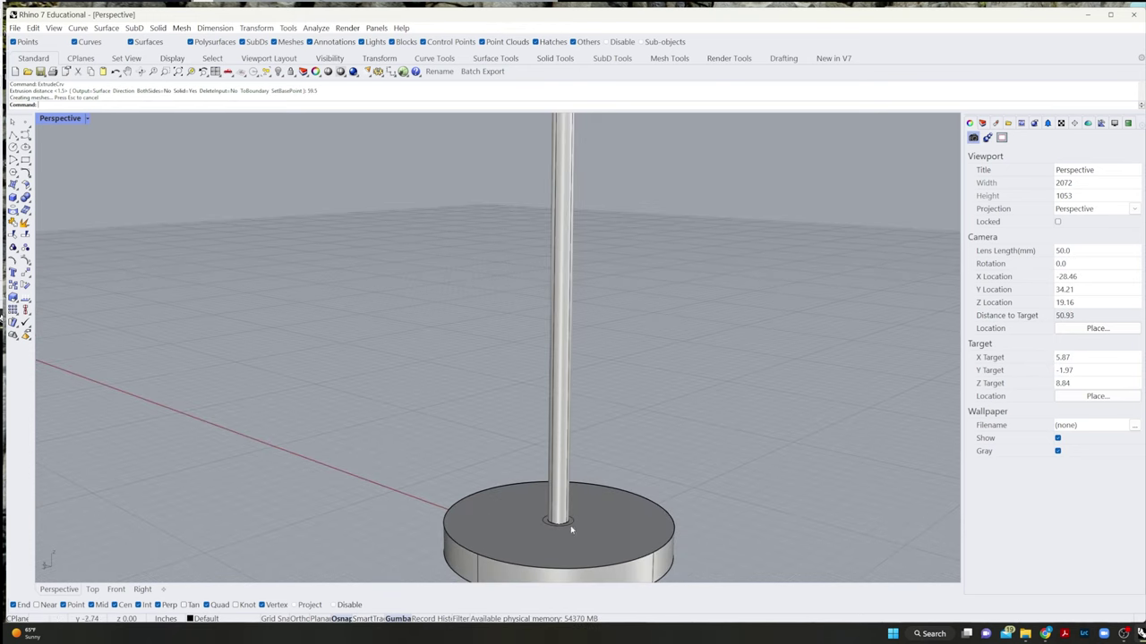
pyautogui.click(570, 528)
pyautogui.click(558, 490)
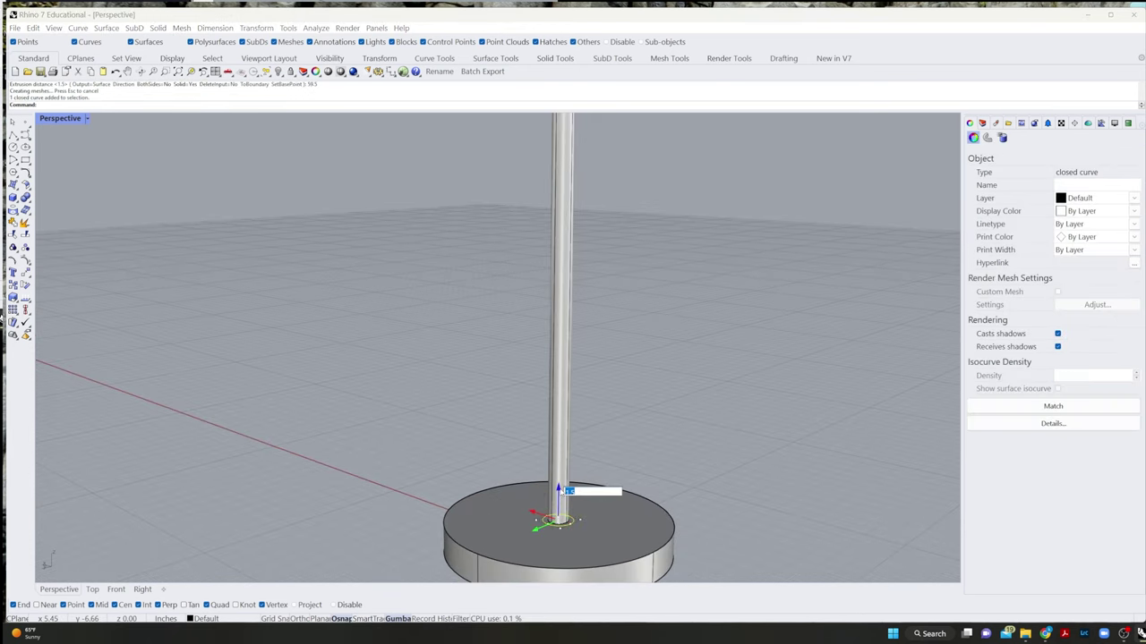
pyautogui.write('7')
pyautogui.press('Return')
# - Extrude the raised circle 36 inches upward as a solid to form the thicker sleeve around the pole
pyautogui.write('ExtrudeCrv')
pyautogui.press('Return')
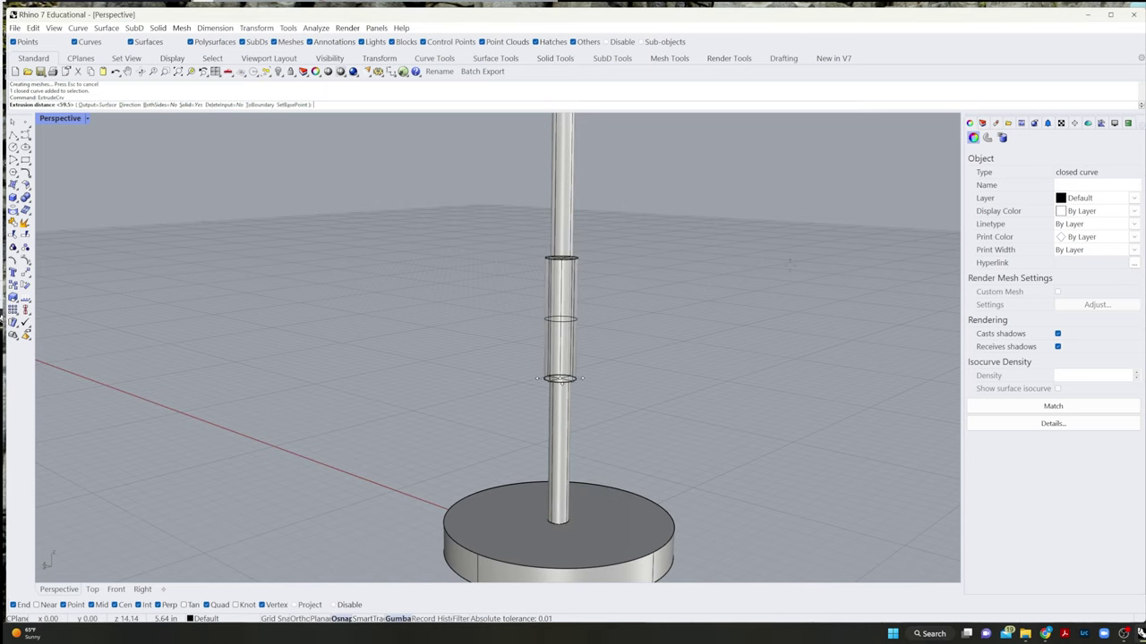
pyautogui.write('36')
pyautogui.press('Return')
pyautogui.click(807, 233)
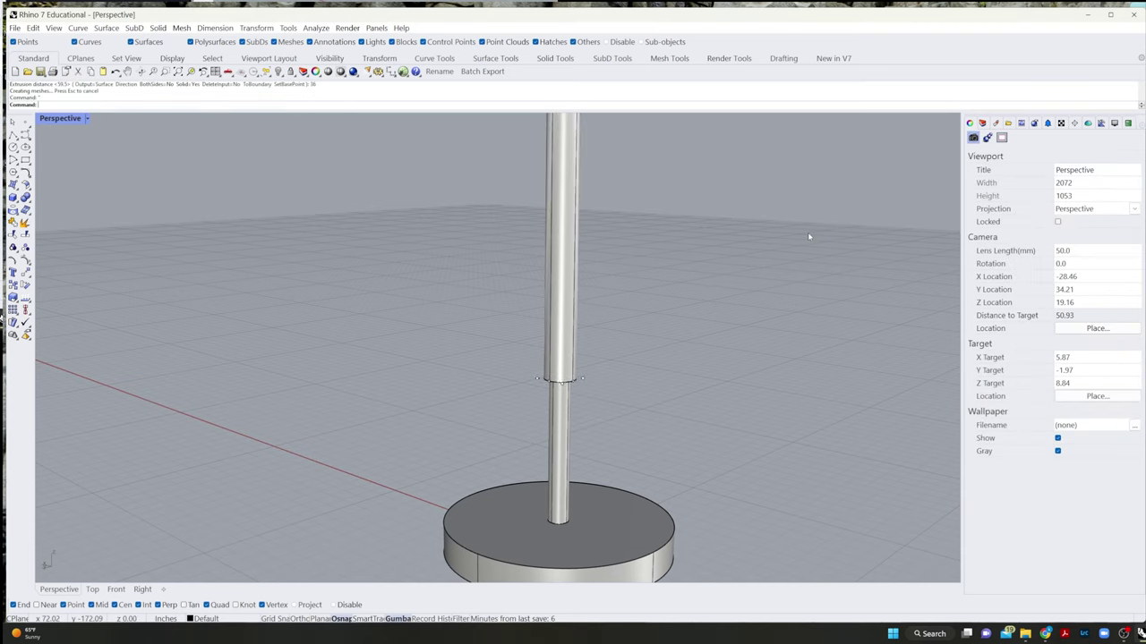
# - Examine the lamp from several angles, including how the pole ends inside the shade and meets the base
pyautogui.scroll(-9, 806, 238)
pyautogui.keyDown('shift'); pyautogui.moveTo(803, 242); pyautogui.dragTo(698, 444, button='right'); pyautogui.keyUp('shift')
pyautogui.scroll(-4, 617, 512)
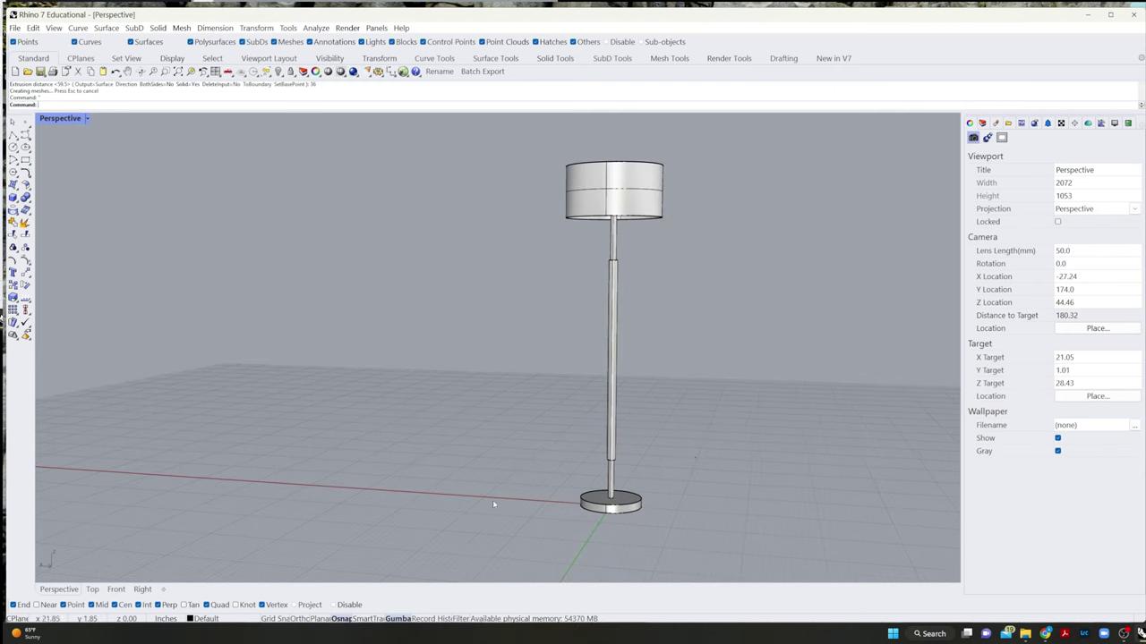
pyautogui.moveTo(640, 332); pyautogui.dragTo(564, 357, button='right')
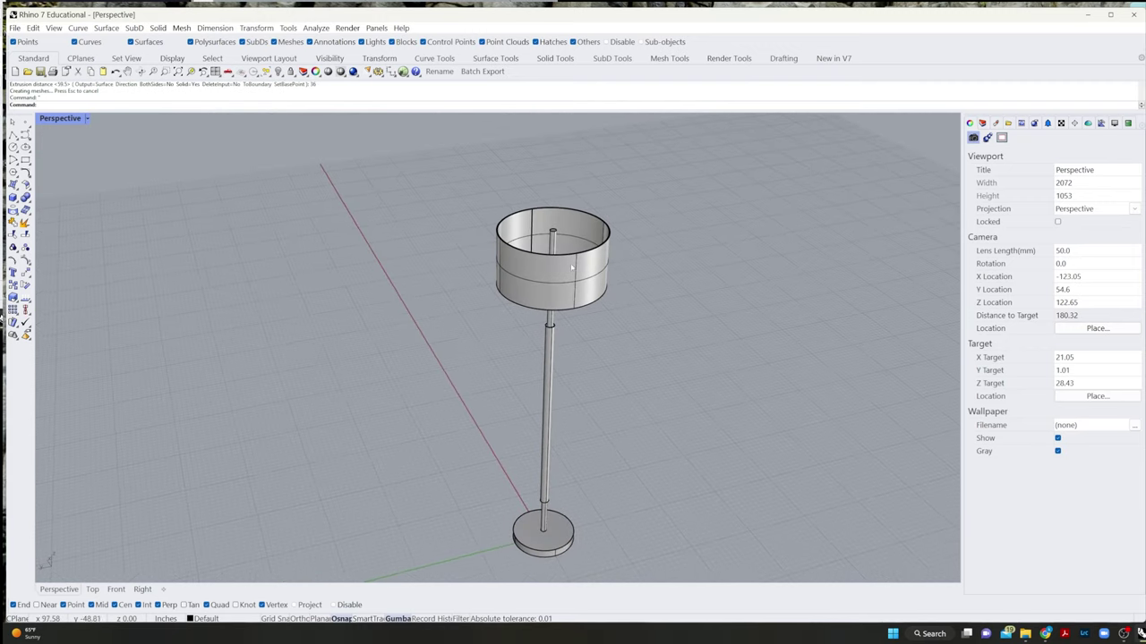
pyautogui.scroll(5, 524, 325)
pyautogui.scroll(-4, 700, 331)
pyautogui.scroll(5, 624, 242)
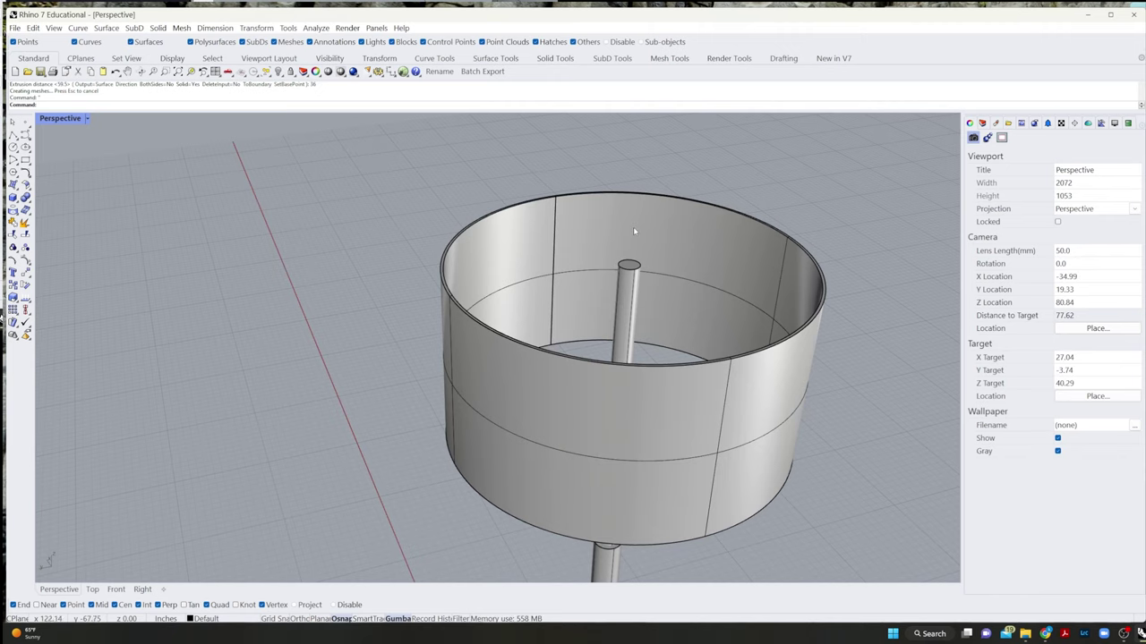
pyautogui.moveTo(650, 231); pyautogui.dragTo(676, 208, button='right')
pyautogui.scroll(-5, 684, 346)
pyautogui.scroll(5, 642, 473)
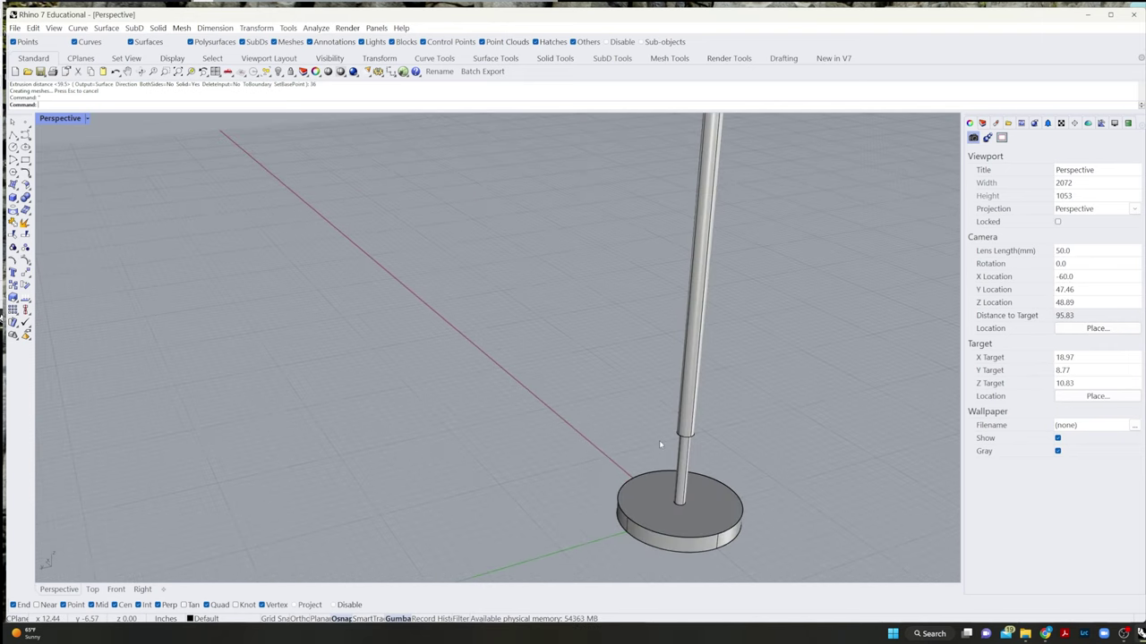
# - Move the circle at the sleeve's lower end by its centre to the edge of the central pole's top face
pyautogui.click(685, 435)
pyautogui.scroll(-3, 704, 429)
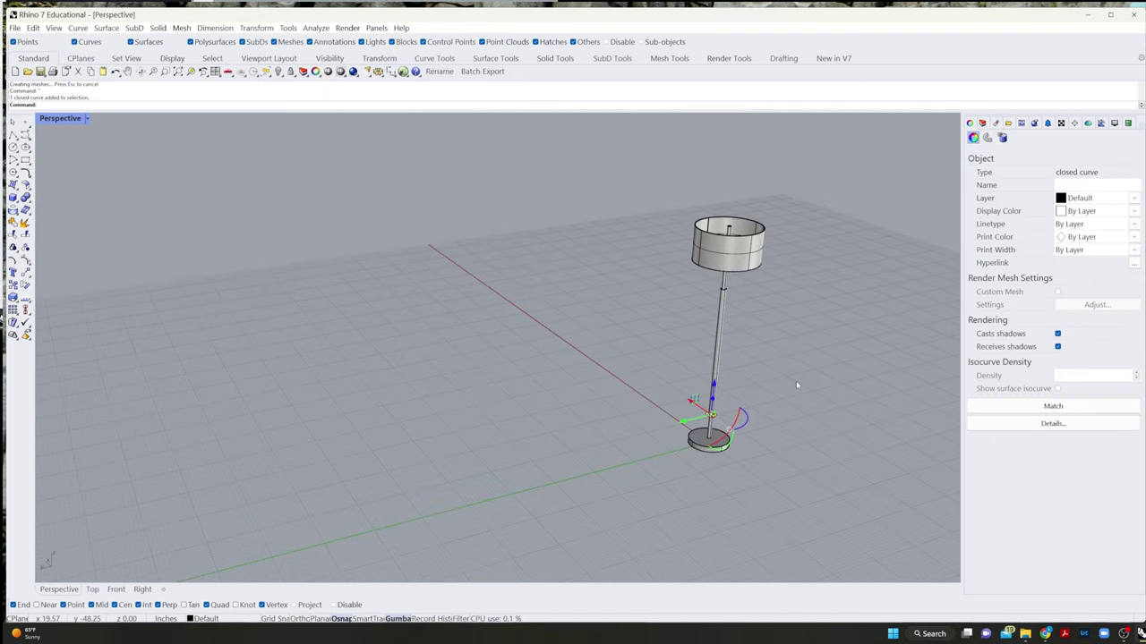
pyautogui.scroll(3, 742, 391)
pyautogui.scroll(1, 699, 433)
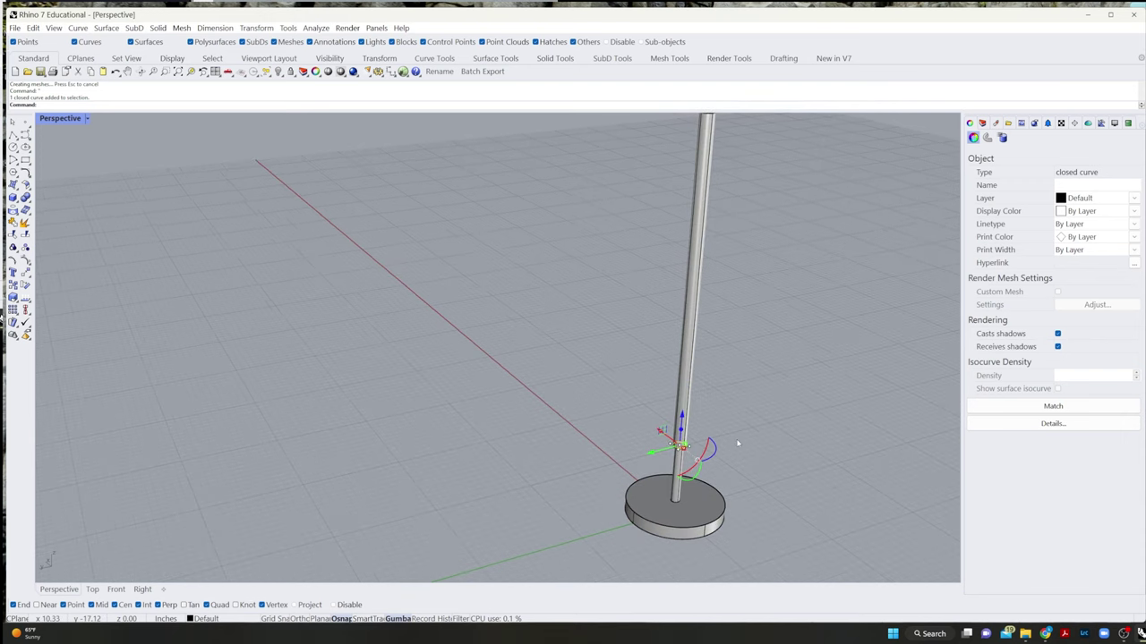
pyautogui.write('M')
pyautogui.press('Return')
pyautogui.scroll(5, 693, 449)
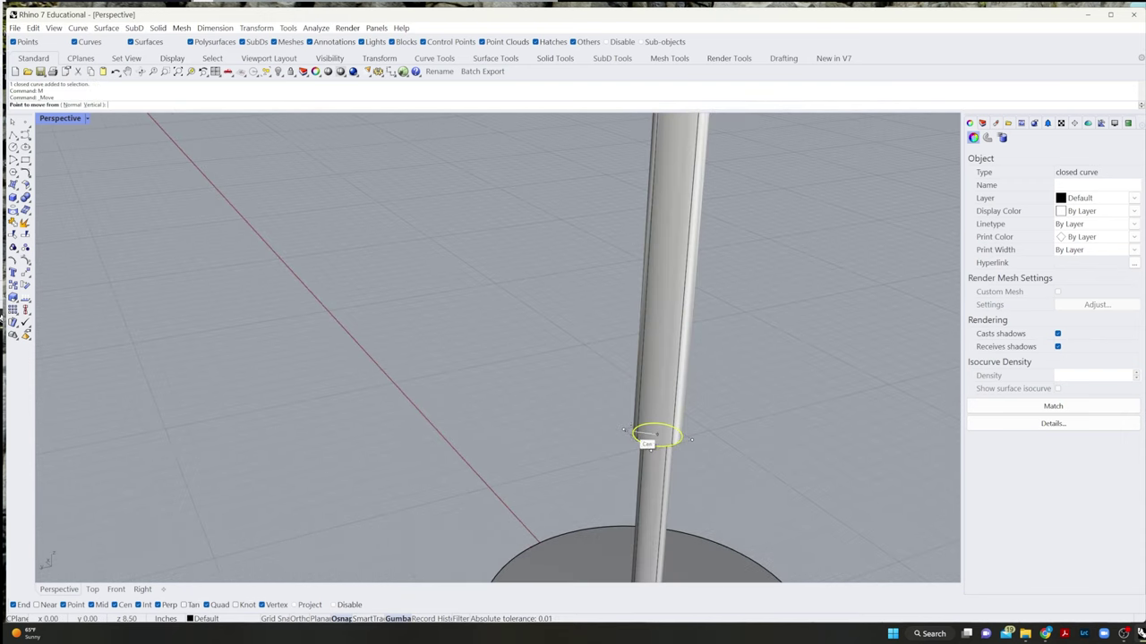
pyautogui.click(631, 431)
pyautogui.scroll(-5, 639, 422)
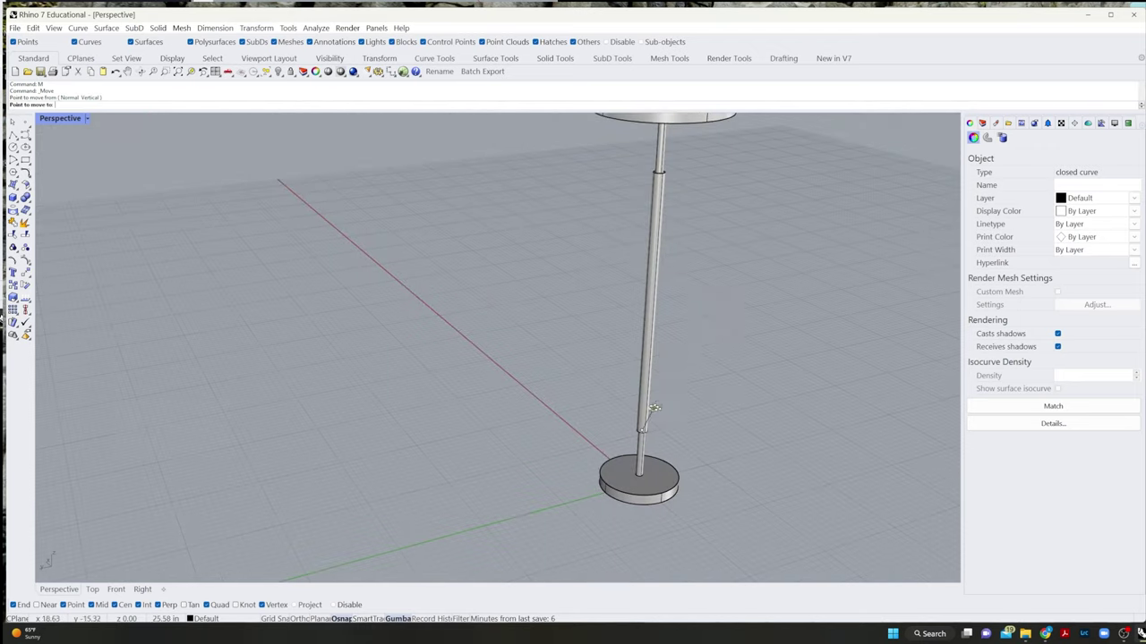
pyautogui.scroll(5, 671, 392)
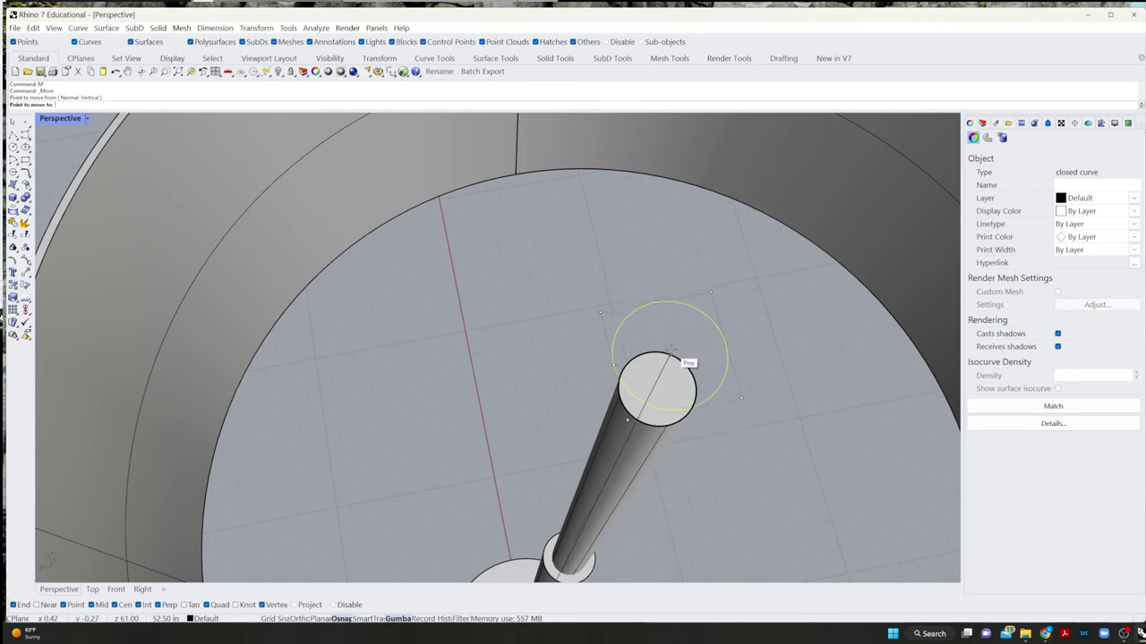
pyautogui.moveTo(634, 389); pyautogui.dragTo(550, 388, button='right')
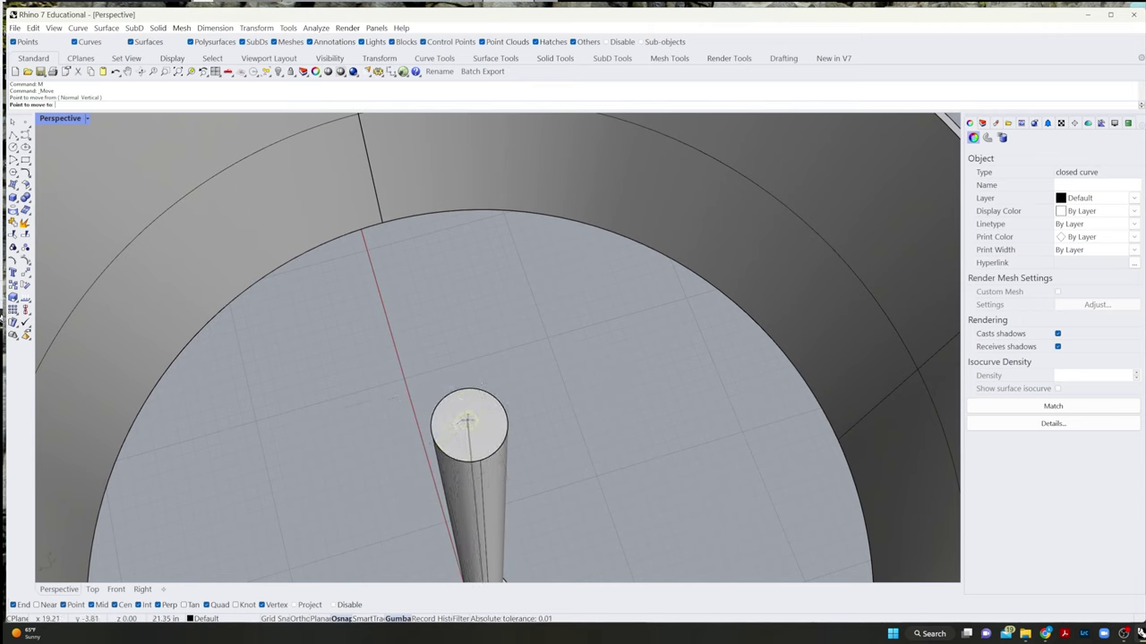
pyautogui.click(434, 433)
pyautogui.click(588, 453)
# - Explode the central pole extrusion and join its three surfaces back into one closed polysurface
pyautogui.moveTo(588, 453); pyautogui.dragTo(562, 410, button='right')
pyautogui.click(526, 362)
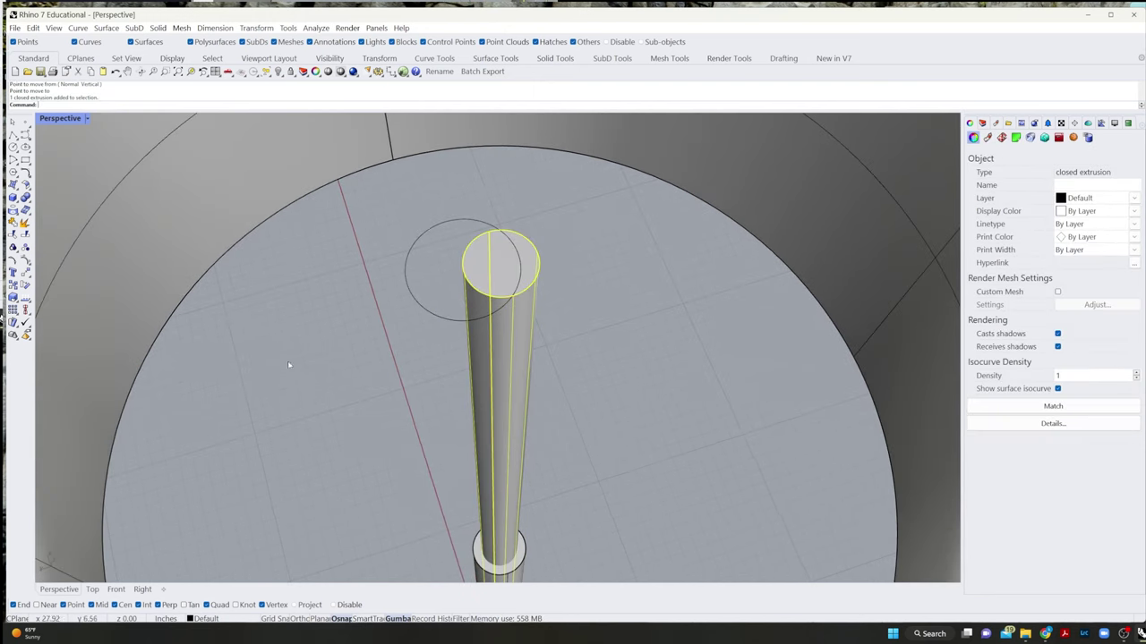
pyautogui.click(25, 222)
pyautogui.press('Return')
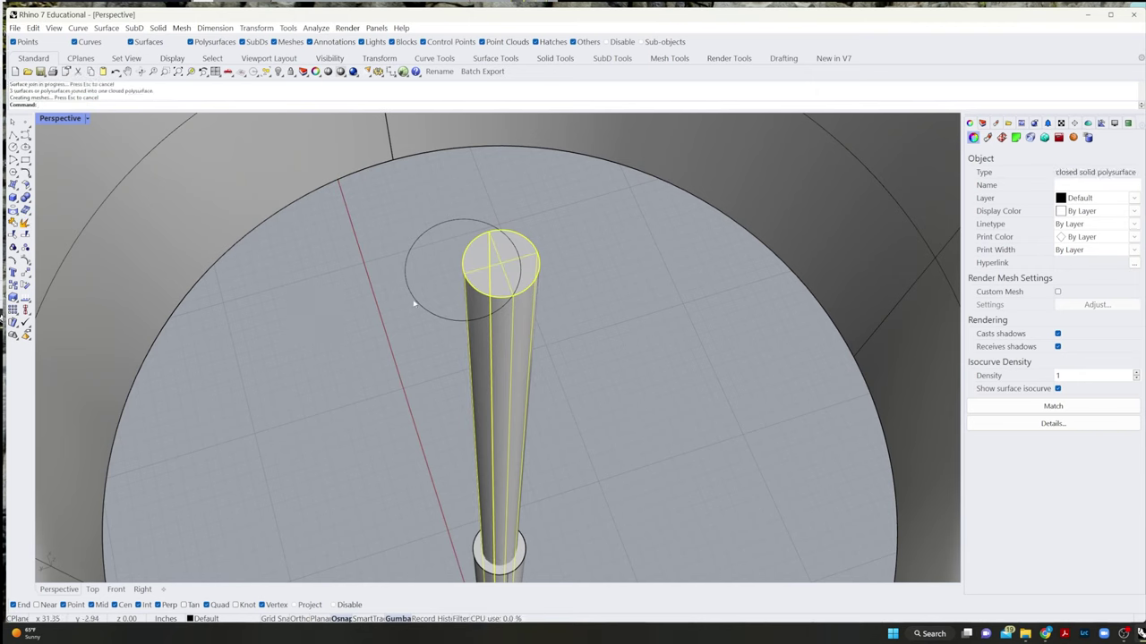
# - Move the loose circle by its centre onto the centre of the central pole's top face
pyautogui.click(407, 321)
pyautogui.write('M')
pyautogui.press('Return')
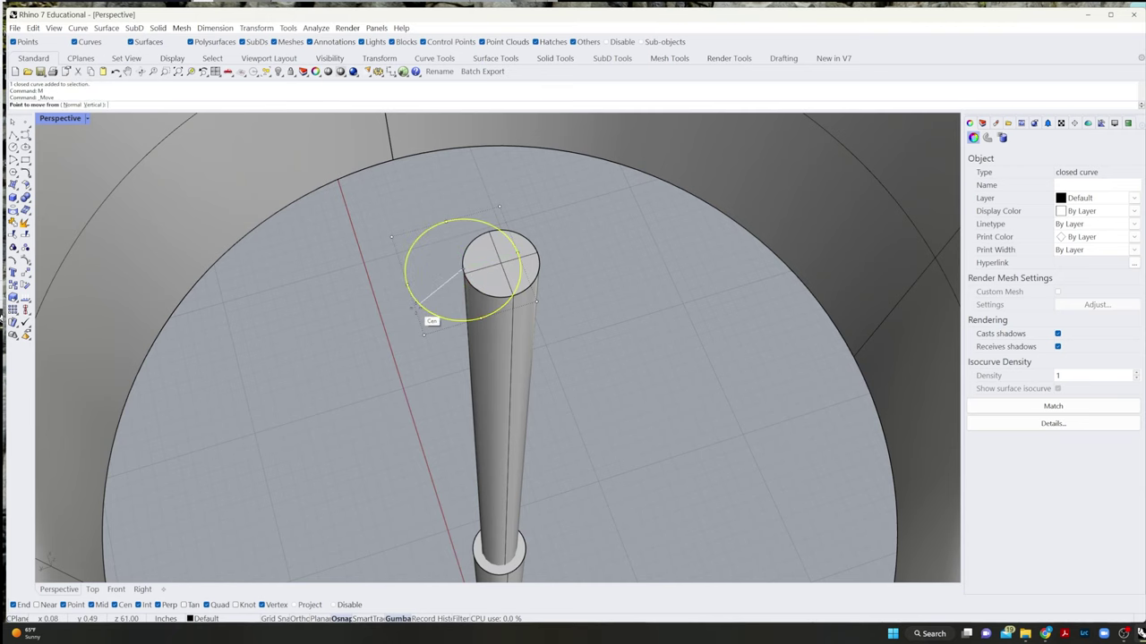
pyautogui.click(430, 317)
pyautogui.click(469, 279)
pyautogui.click(637, 353)
# - Examine the circle's placement on the pole top and check the pole and sleeve as separate solids
pyautogui.scroll(5, 638, 344)
pyautogui.scroll(-6, 639, 338)
pyautogui.moveTo(639, 361); pyautogui.dragTo(688, 417, button='right')
pyautogui.rightClick(797, 386)
pyautogui.keyDown('shift'); pyautogui.moveTo(784, 383); pyautogui.dragTo(705, 403, button='right'); pyautogui.keyUp('shift')
pyautogui.scroll(3, 610, 156)
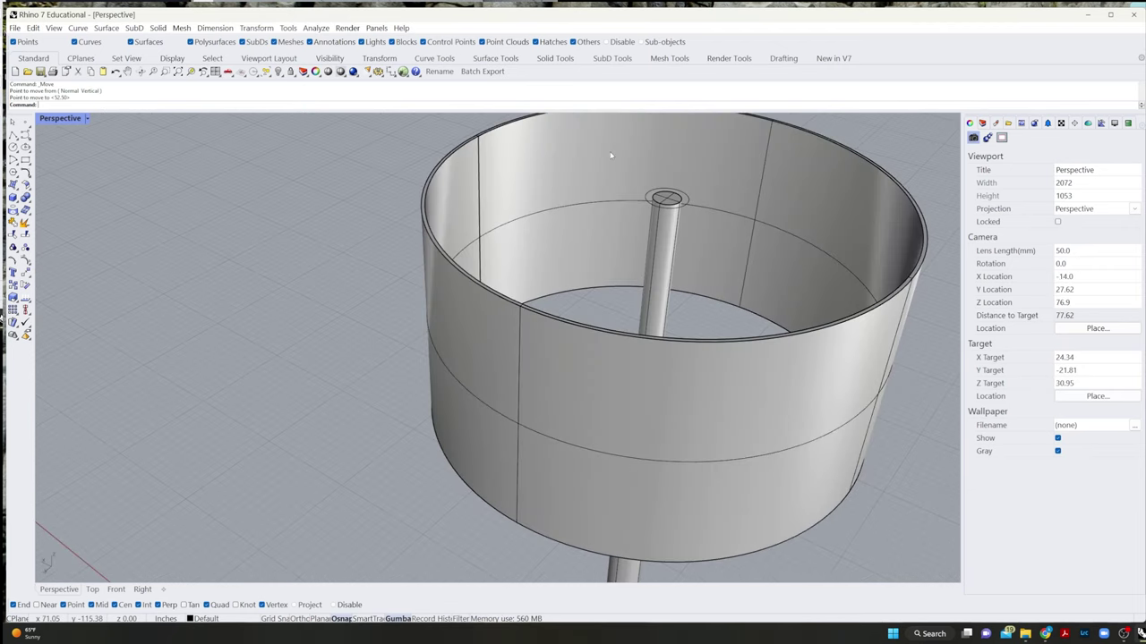
pyautogui.click(667, 242)
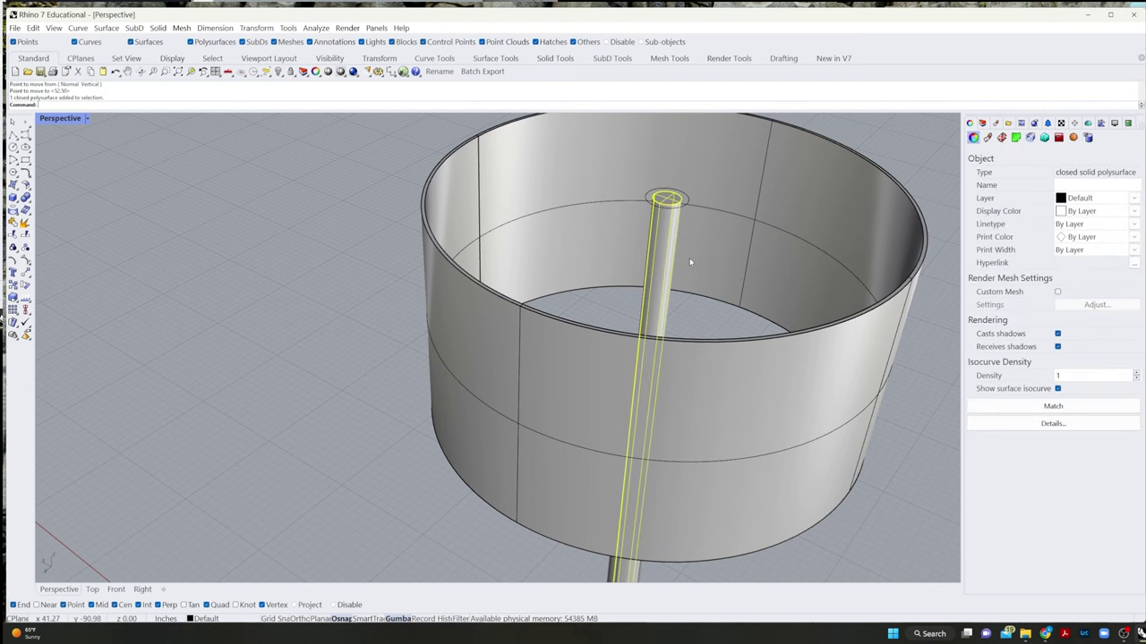
pyautogui.scroll(-10, 690, 263)
pyautogui.scroll(2, 667, 383)
pyautogui.click(702, 344)
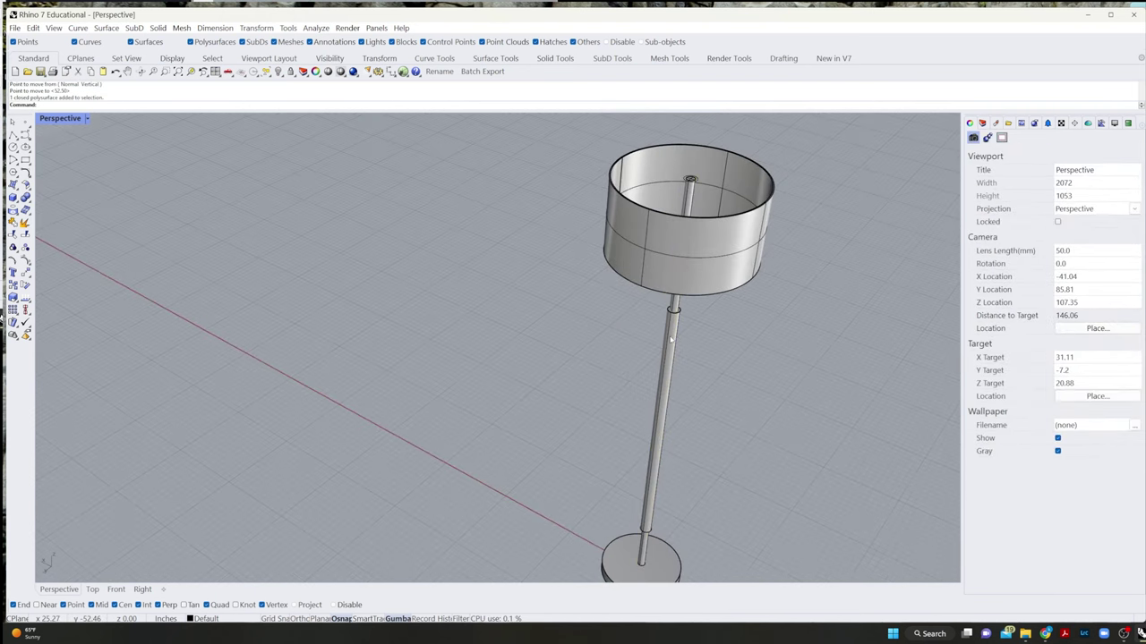
pyautogui.click(670, 340)
pyautogui.press('Escape')
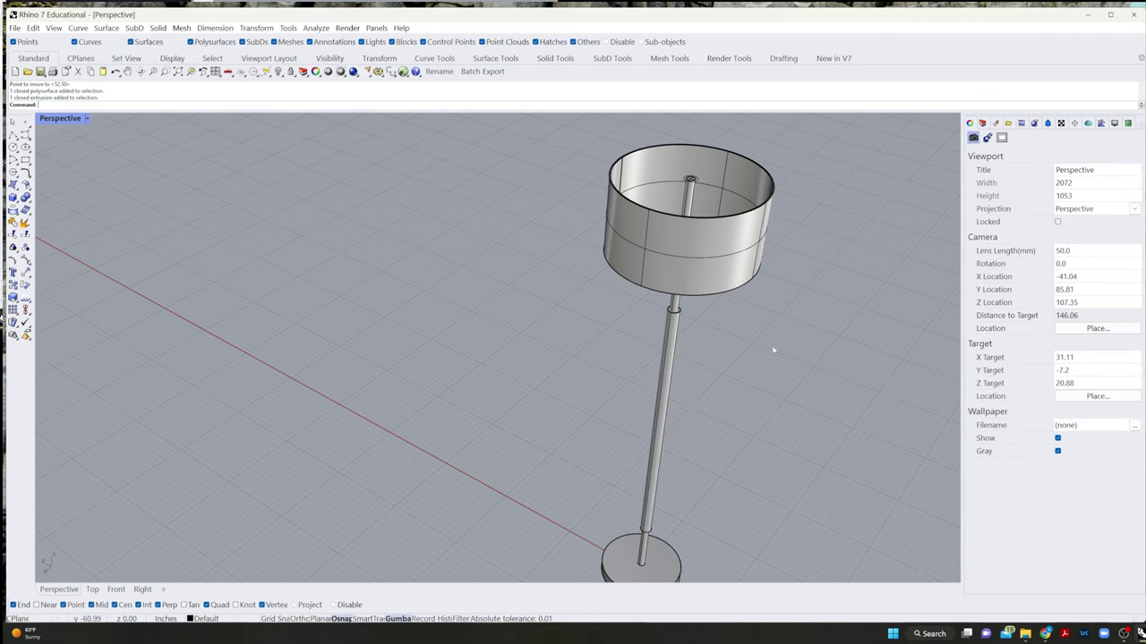
pyautogui.scroll(5, 677, 332)
pyautogui.click(648, 309)
pyautogui.scroll(-4, 698, 282)
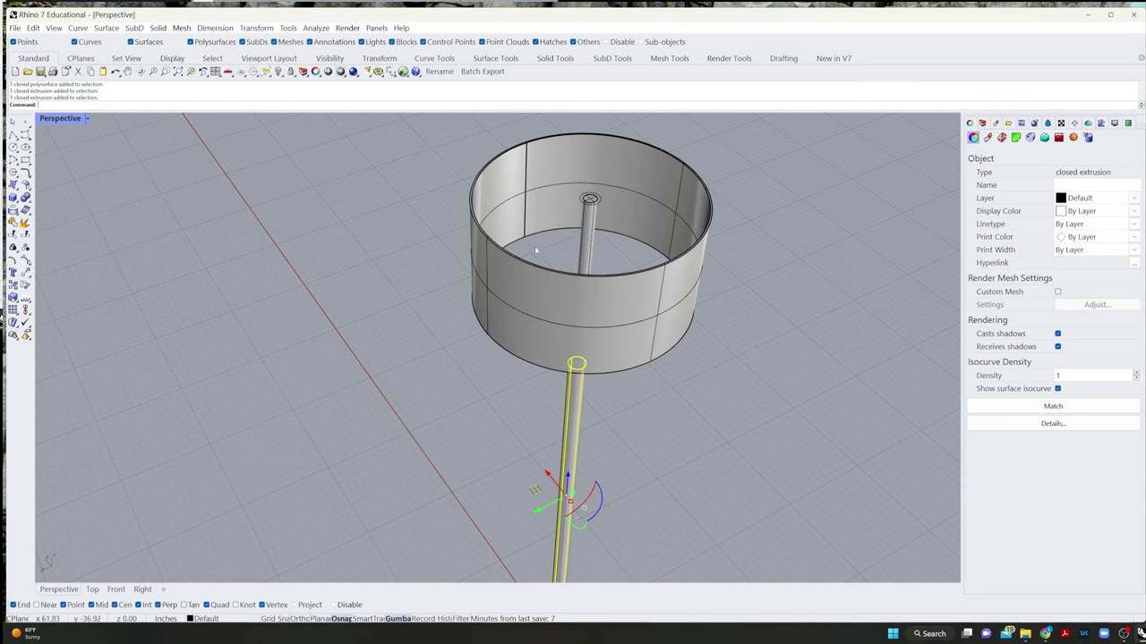
# - Extrude the circle around the pole's top 1.5 inches upward as a solid to form a cap
pyautogui.click(772, 384)
pyautogui.keyDown('shift'); pyautogui.moveTo(772, 384); pyautogui.dragTo(709, 455, button='right'); pyautogui.keyUp('shift')
pyautogui.moveTo(639, 399)
pyautogui.mouseDown(button='right')
pyautogui.moveTo(557, 332)
pyautogui.moveTo(639, 376)
pyautogui.moveTo(626, 384)
pyautogui.mouseUp(button='right')
pyautogui.scroll(3, 455, 263)
pyautogui.scroll(-3, 559, 349)
pyautogui.keyDown('shift'); pyautogui.moveTo(567, 355); pyautogui.dragTo(388, 355, button='right'); pyautogui.keyUp('shift')
pyautogui.scroll(1, 387, 361)
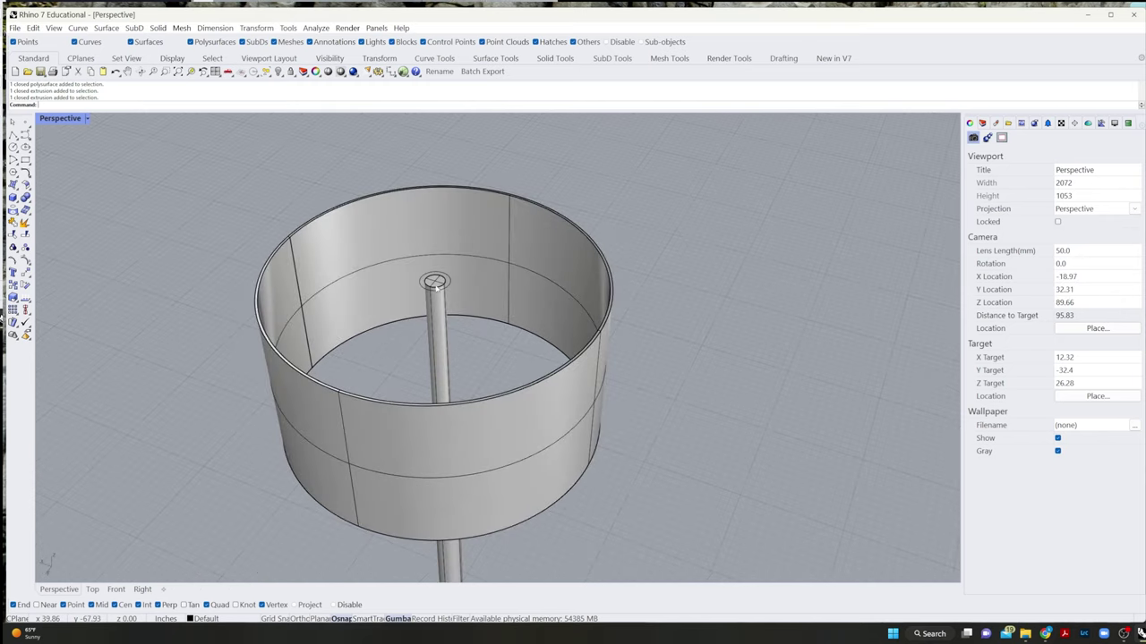
pyautogui.click(439, 294)
pyautogui.write('ExtrudeCrv')
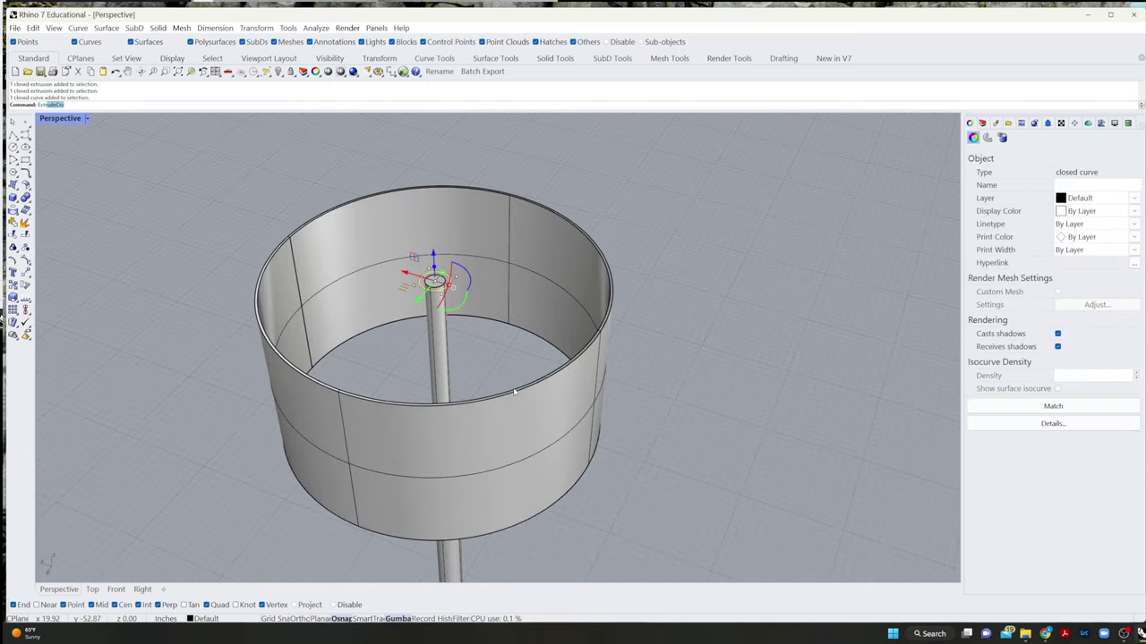
pyautogui.press('Return')
pyautogui.write('1.5')
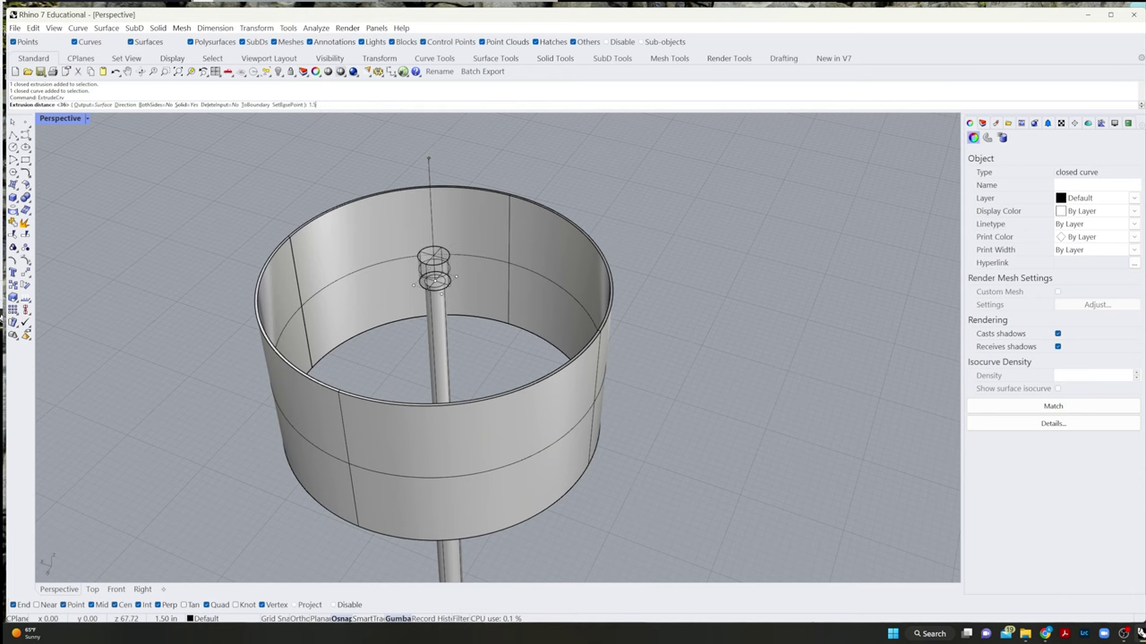
pyautogui.press('Return')
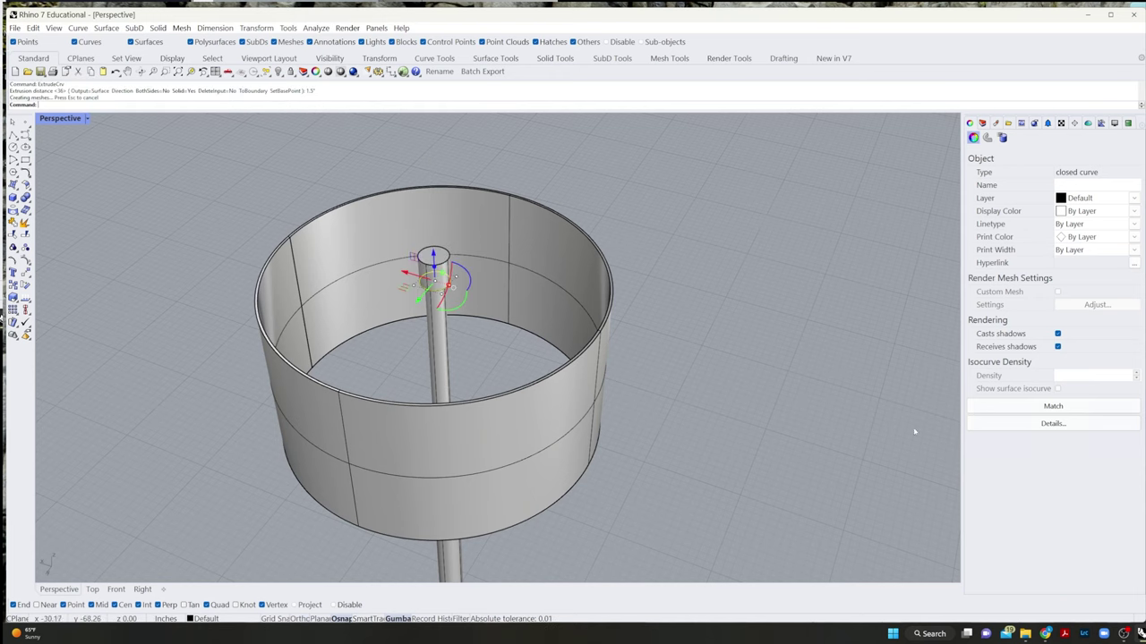
# - Examine the cap and lampshade from several angles
pyautogui.click(791, 347)
pyautogui.moveTo(790, 346); pyautogui.dragTo(583, 310, button='right')
pyautogui.scroll(-8, 826, 308)
pyautogui.scroll(4, 552, 223)
pyautogui.moveTo(552, 224); pyautogui.dragTo(439, 322, button='right')
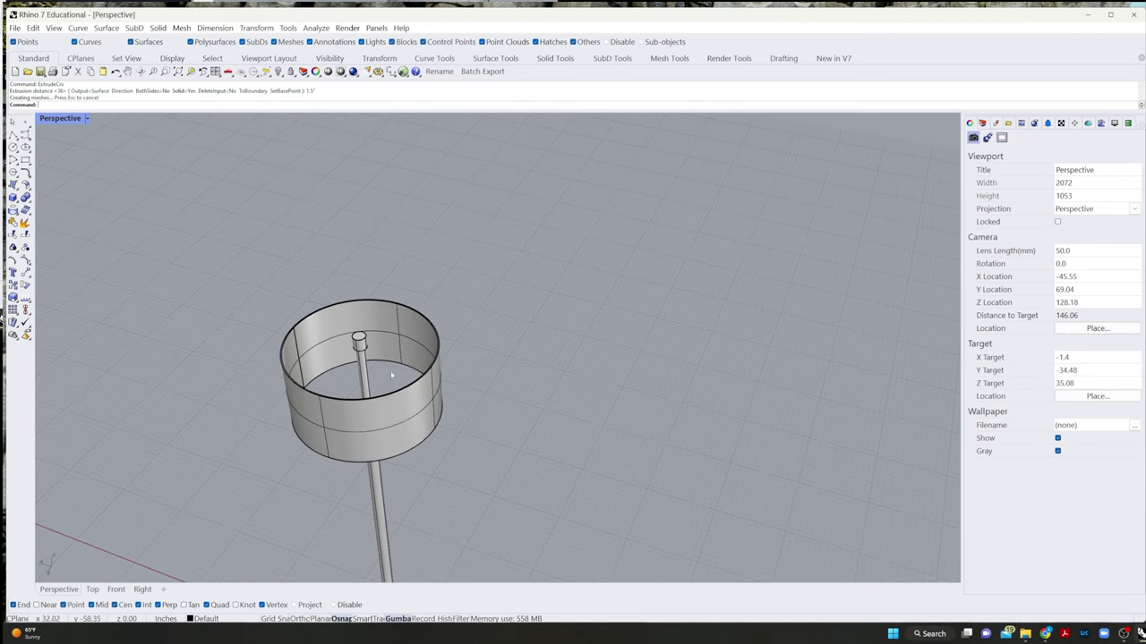
pyautogui.moveTo(347, 338); pyautogui.dragTo(385, 378, button='right')
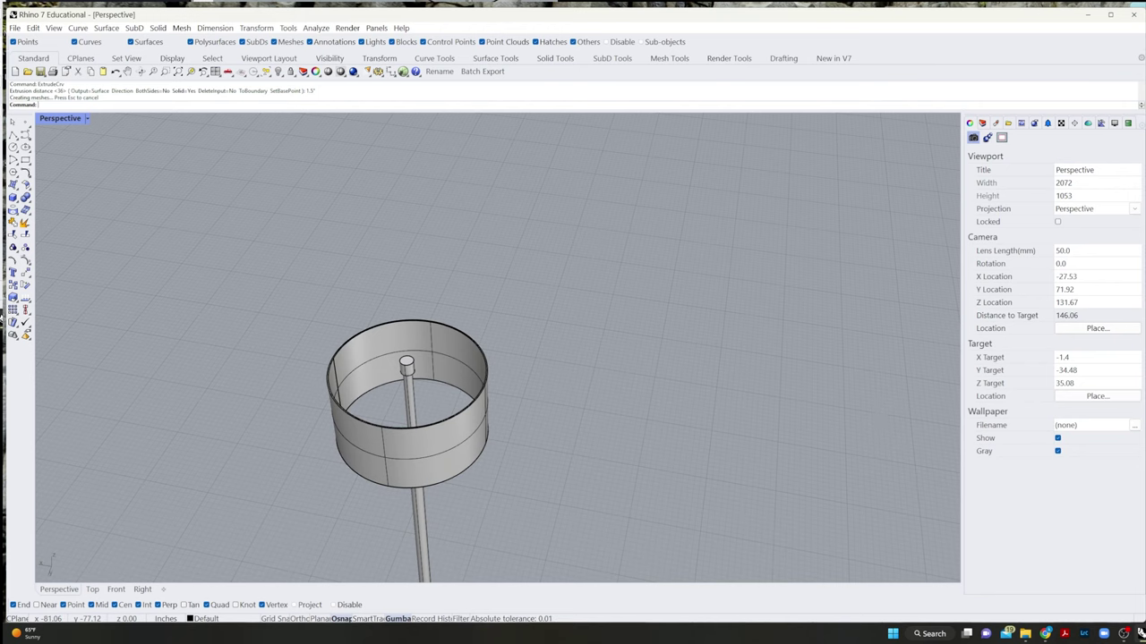
pyautogui.moveTo(742, 517); pyautogui.dragTo(275, 317, button='right')
# - Draw a line from the seam end on the shade's upper rim to the near side of the cap's lower edge
pyautogui.scroll(5, 448, 335)
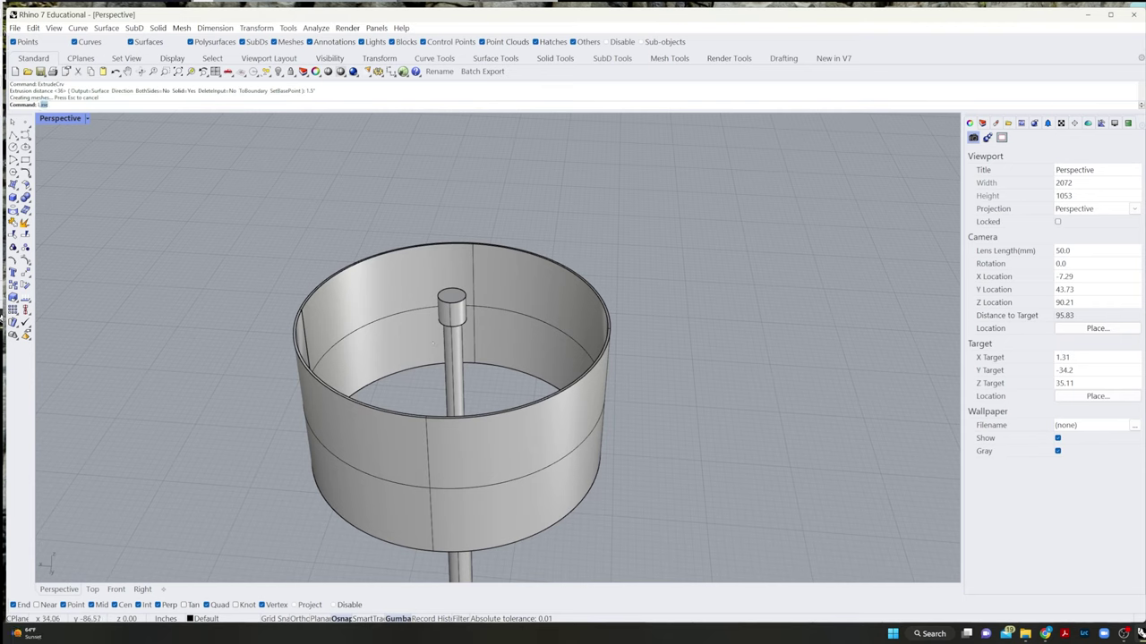
pyautogui.press('Return')
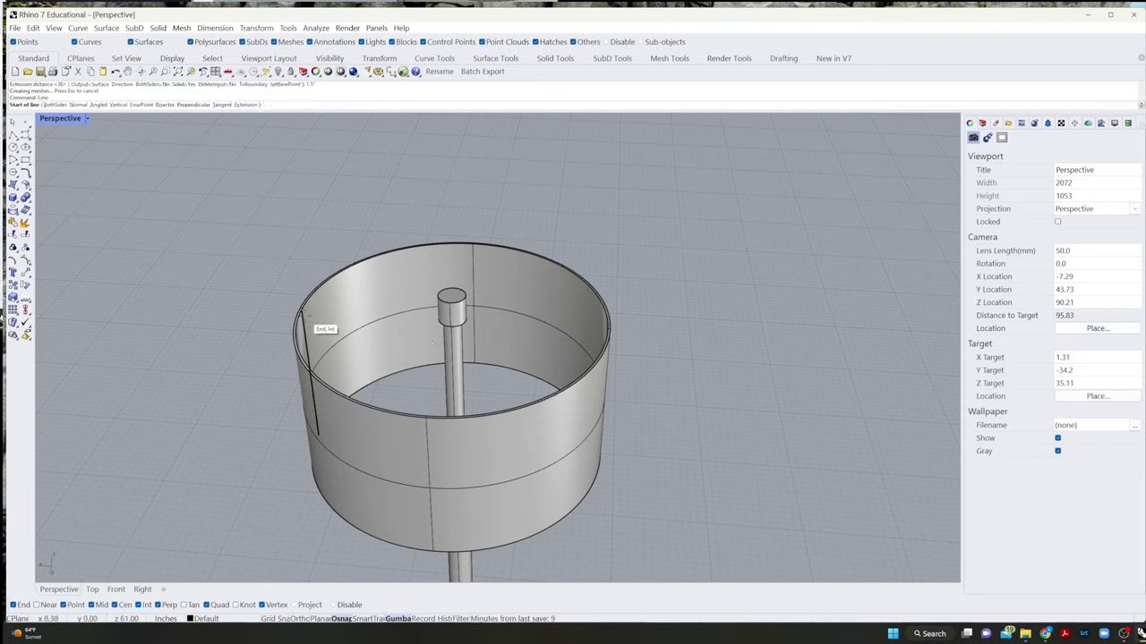
pyautogui.click(302, 310)
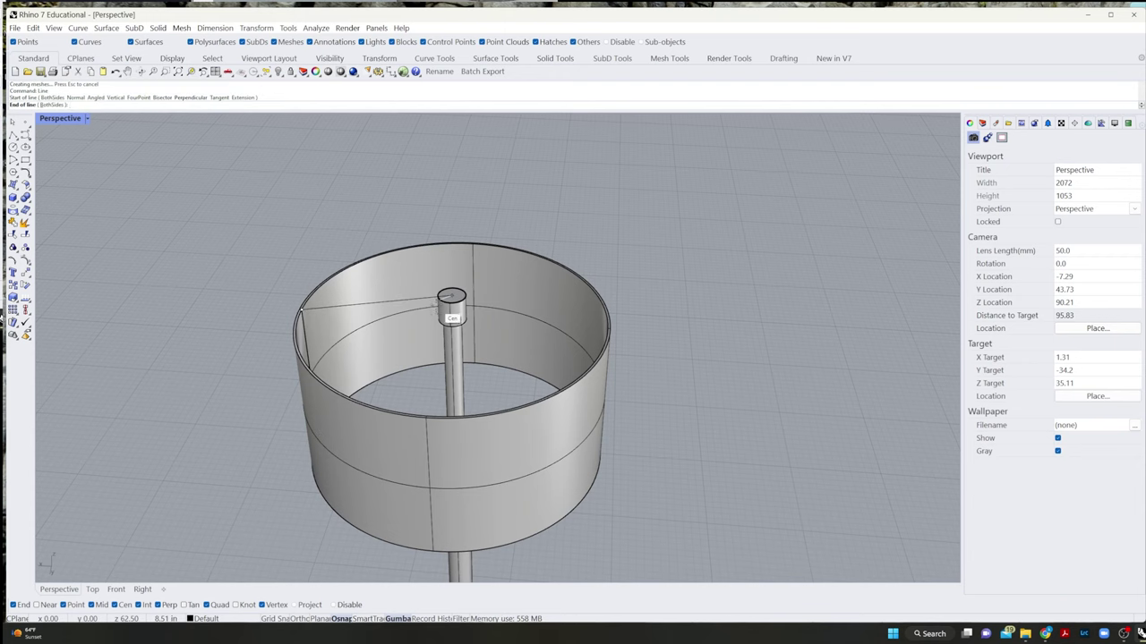
pyautogui.moveTo(440, 319); pyautogui.dragTo(537, 224, button='right')
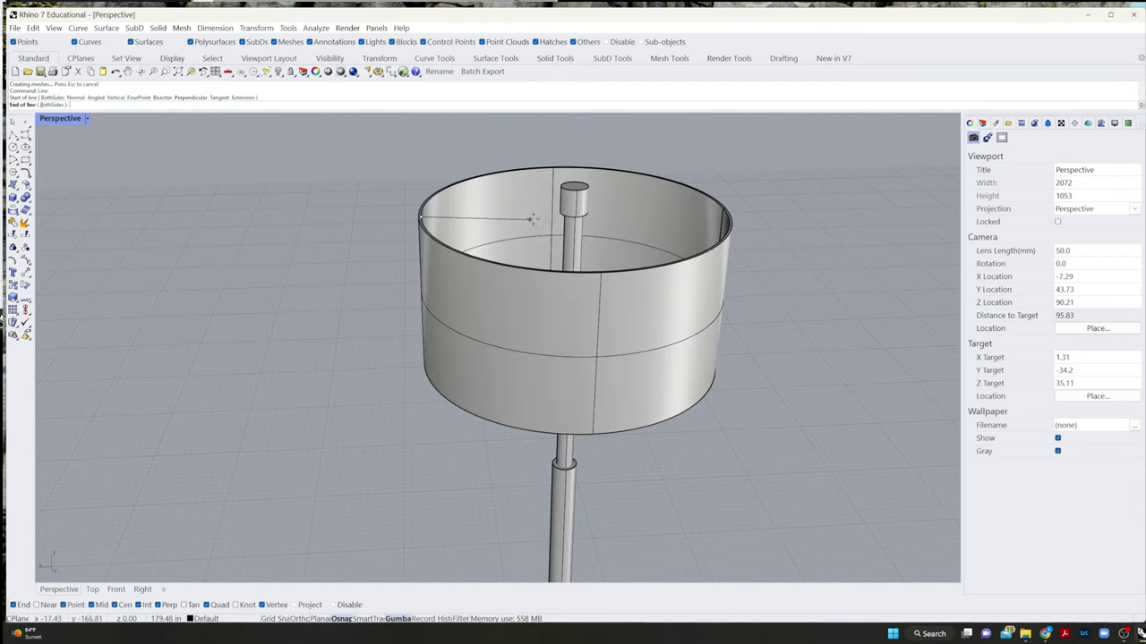
pyautogui.click(562, 213)
pyautogui.click(548, 219)
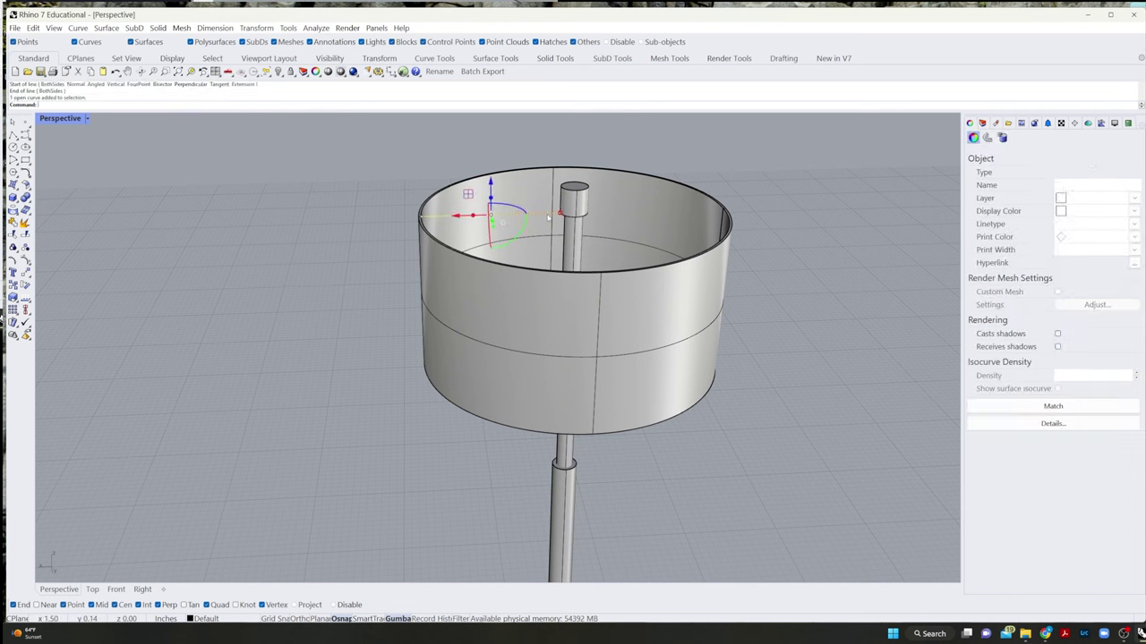
# - Lower the line slightly below the cap and stretch it to reach the pole and pass through the shade wall
pyautogui.scroll(5, 535, 228)
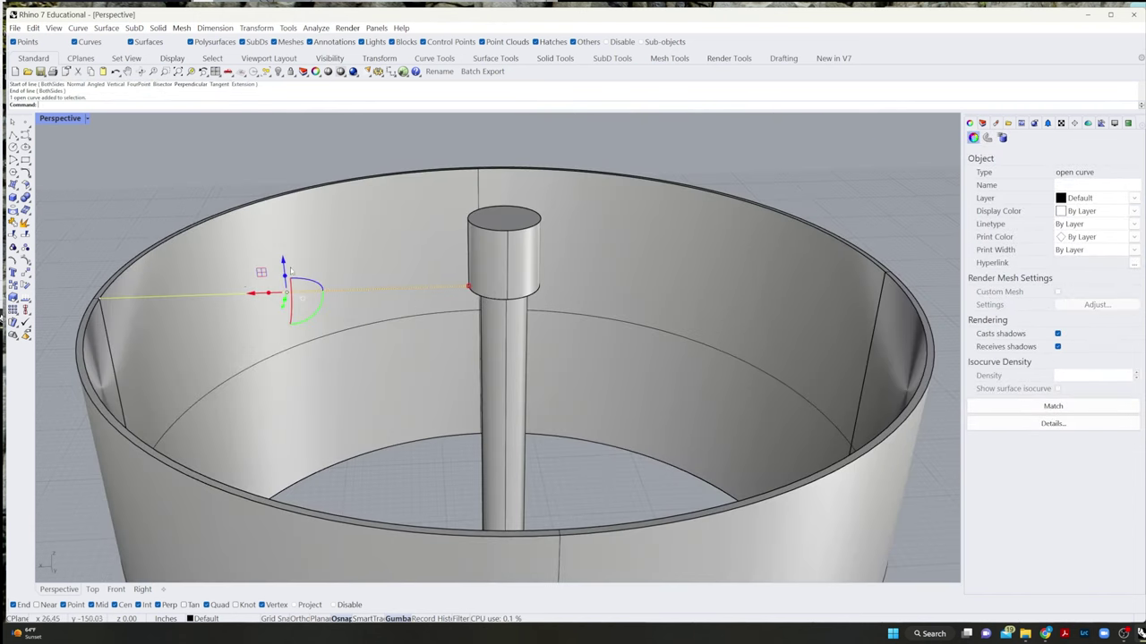
pyautogui.moveTo(282, 258); pyautogui.dragTo(317, 305)
pyautogui.moveTo(468, 303); pyautogui.dragTo(472, 313)
pyautogui.click(394, 512)
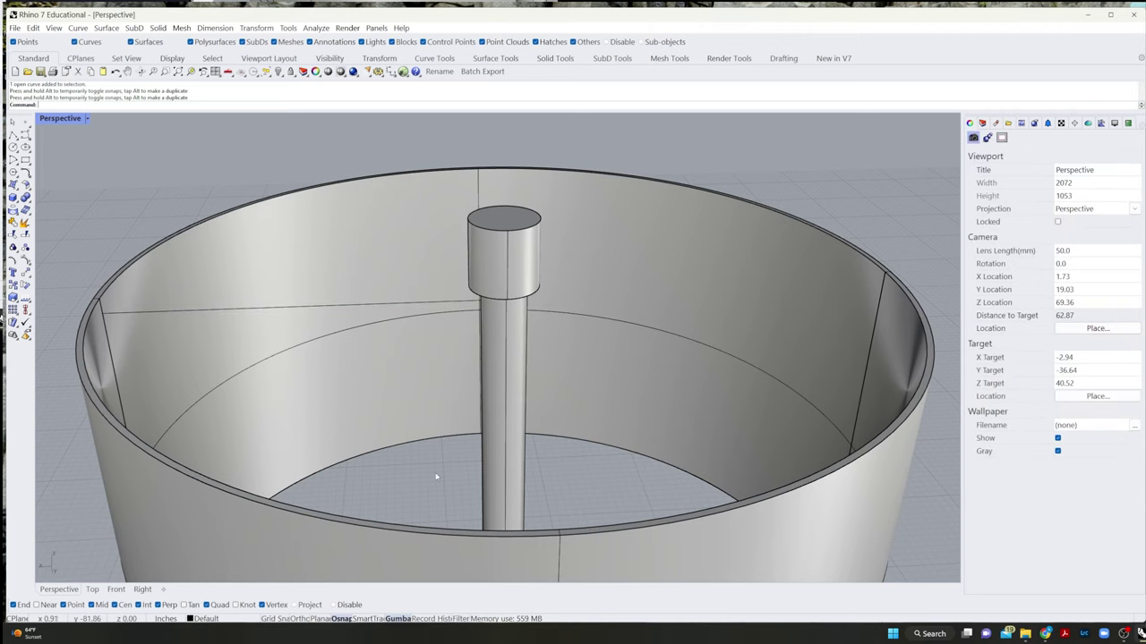
# - Pipe the line into a support rod with a 1/8 inch radius at both ends and flat caps
pyautogui.click(367, 308)
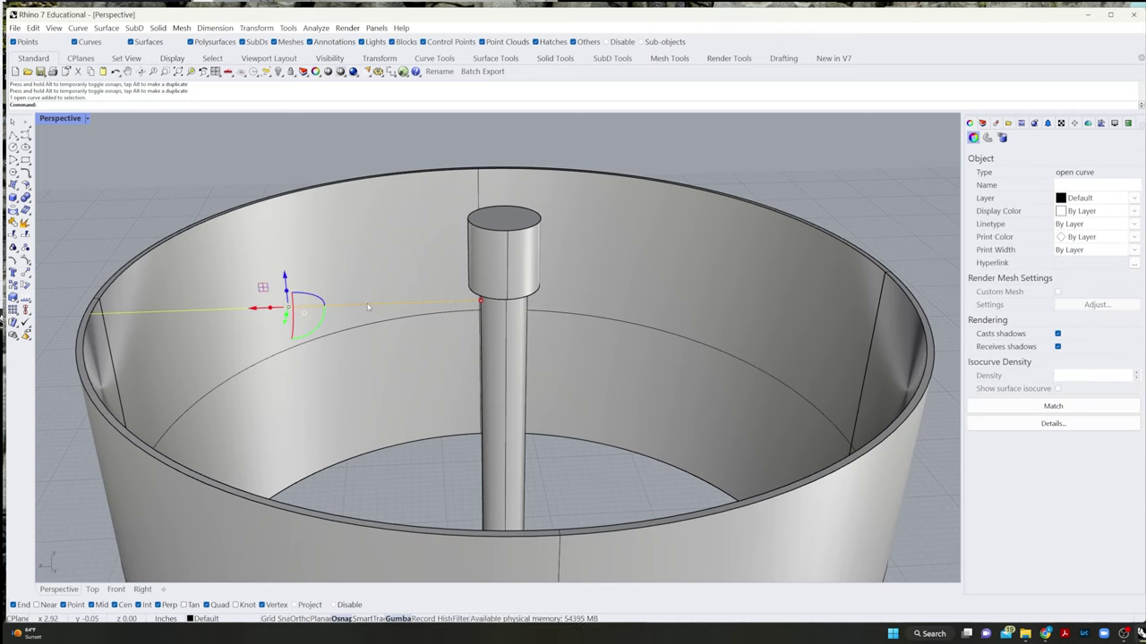
pyautogui.write('Pipe')
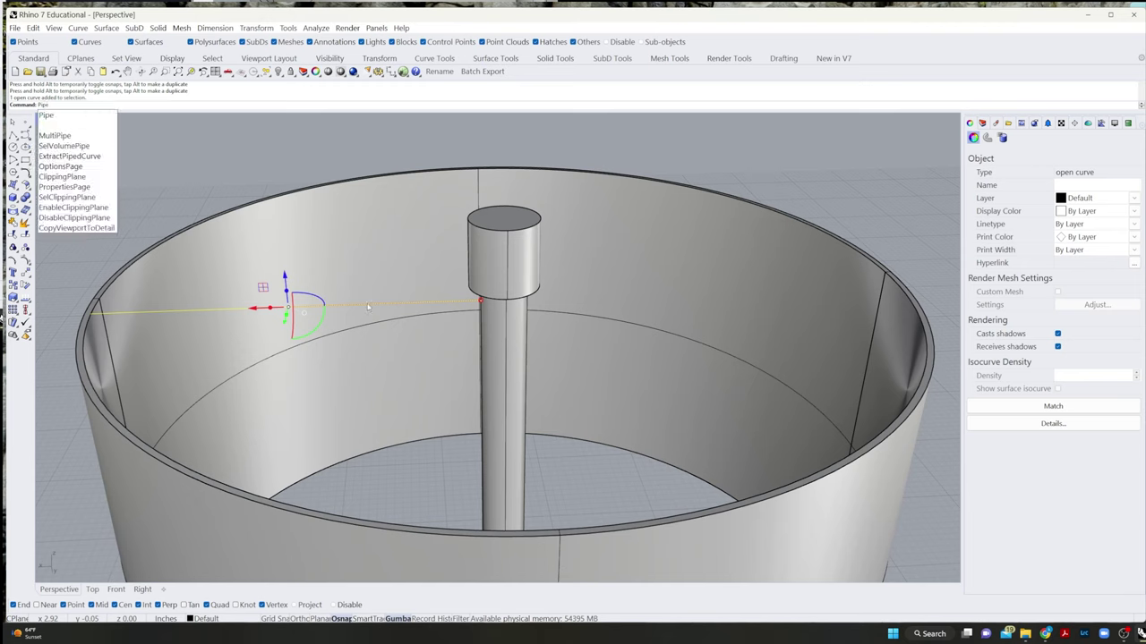
pyautogui.press('Return')
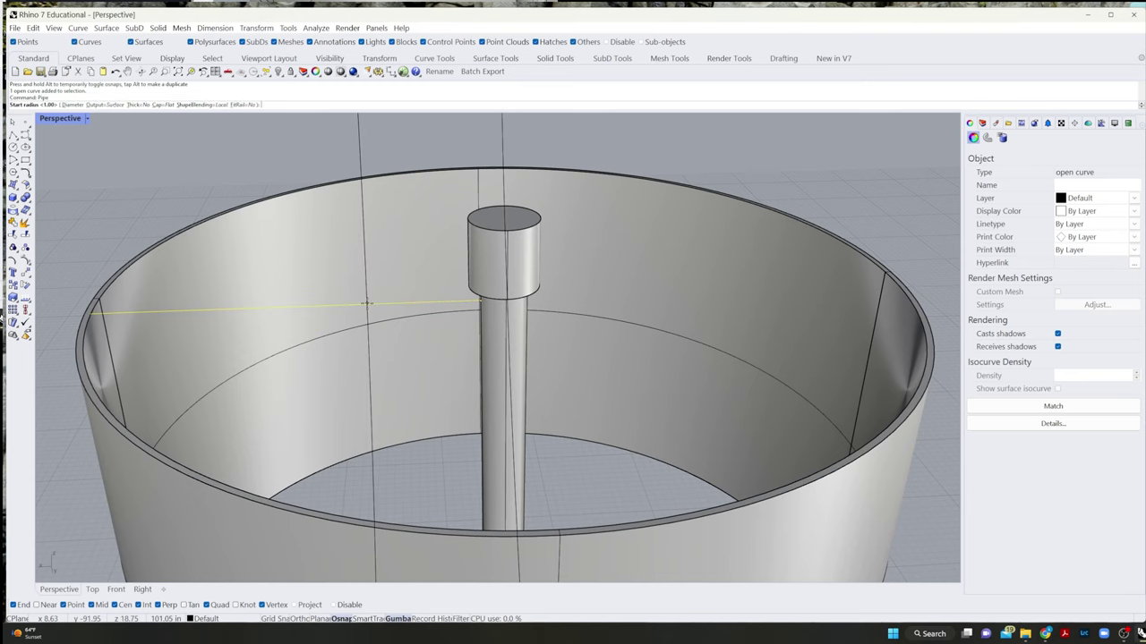
pyautogui.write('1/8')
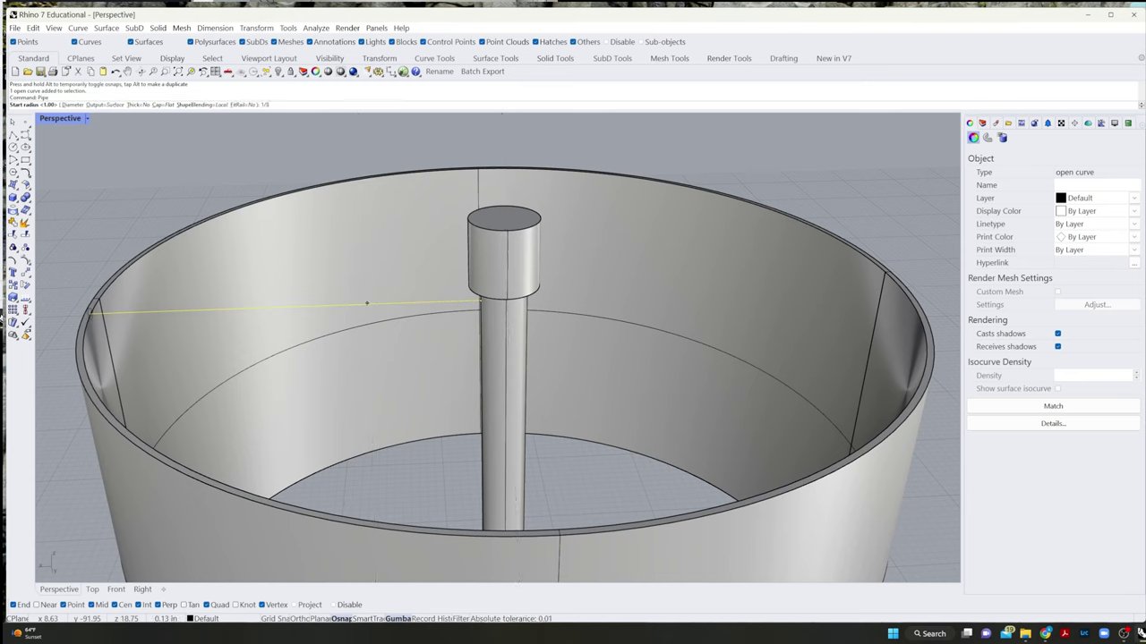
pyautogui.press('Return')
pyautogui.press('Return')
pyautogui.press('Return')
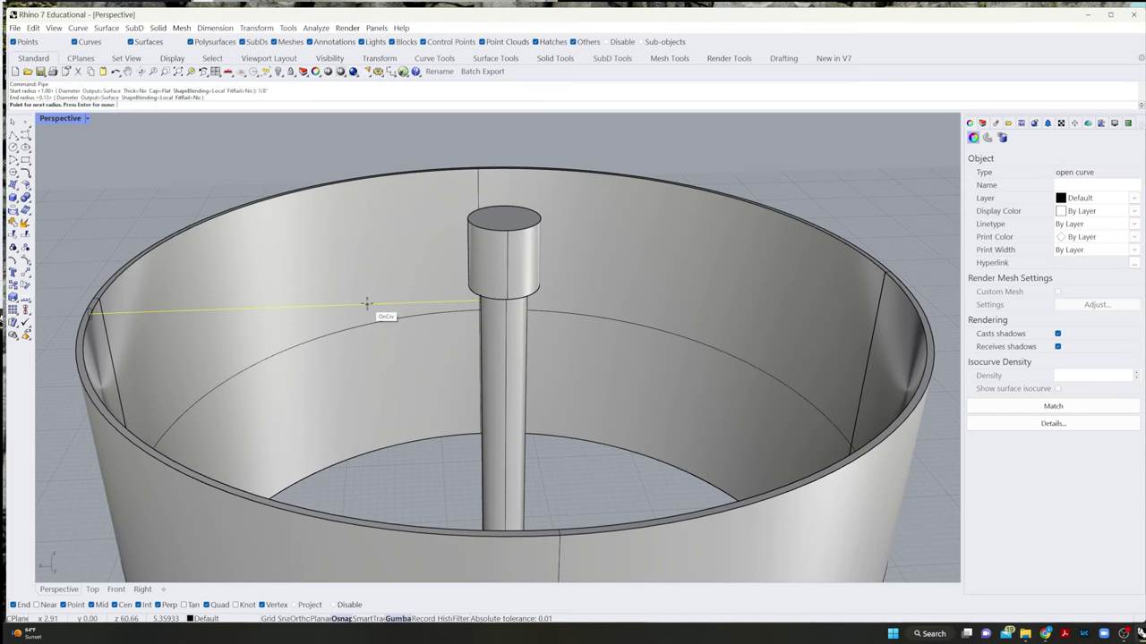
# - Examine where the support rod meets the pole and passes through the shade wall
pyautogui.scroll(-8, 170, 394)
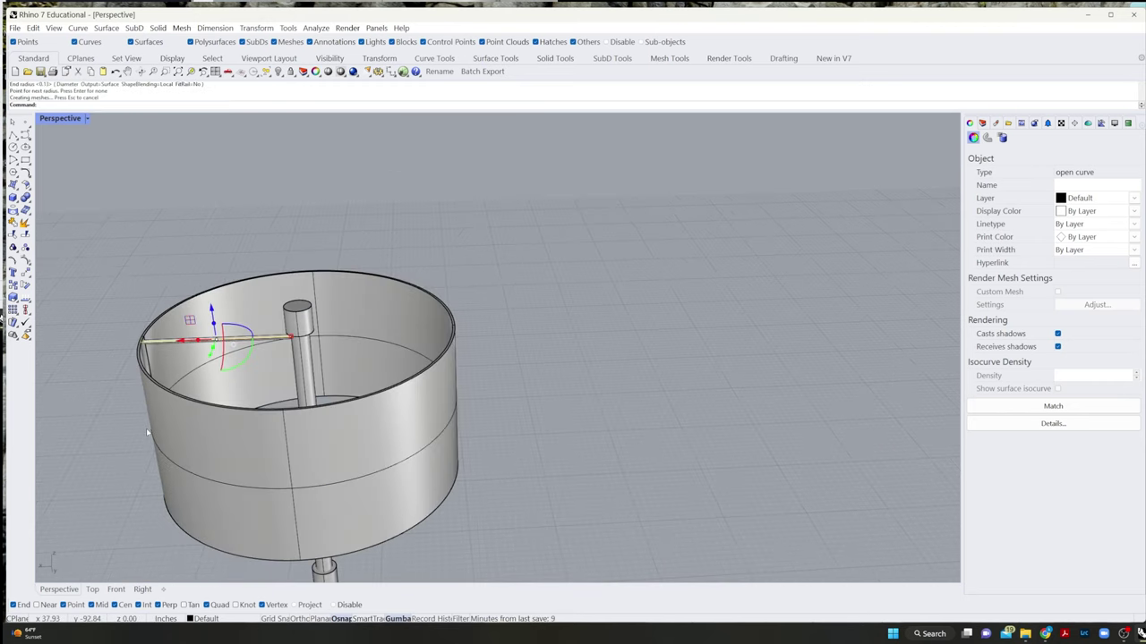
pyautogui.click(128, 447)
pyautogui.moveTo(128, 448); pyautogui.dragTo(239, 455, button='right')
pyautogui.scroll(4, 689, 296)
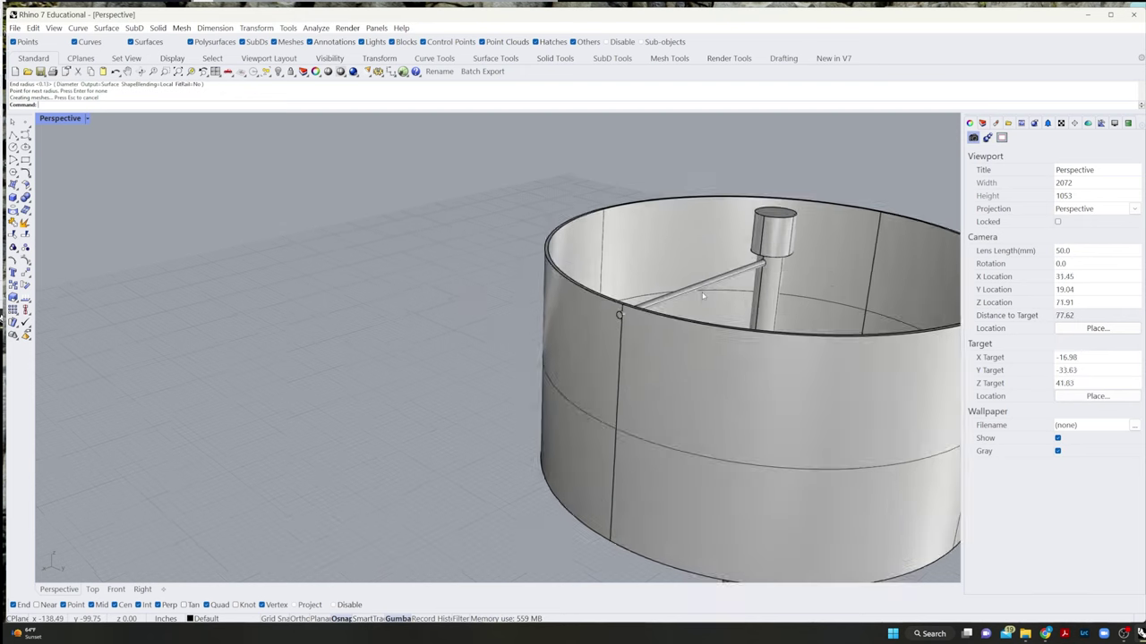
pyautogui.click(541, 354)
pyautogui.press('Escape')
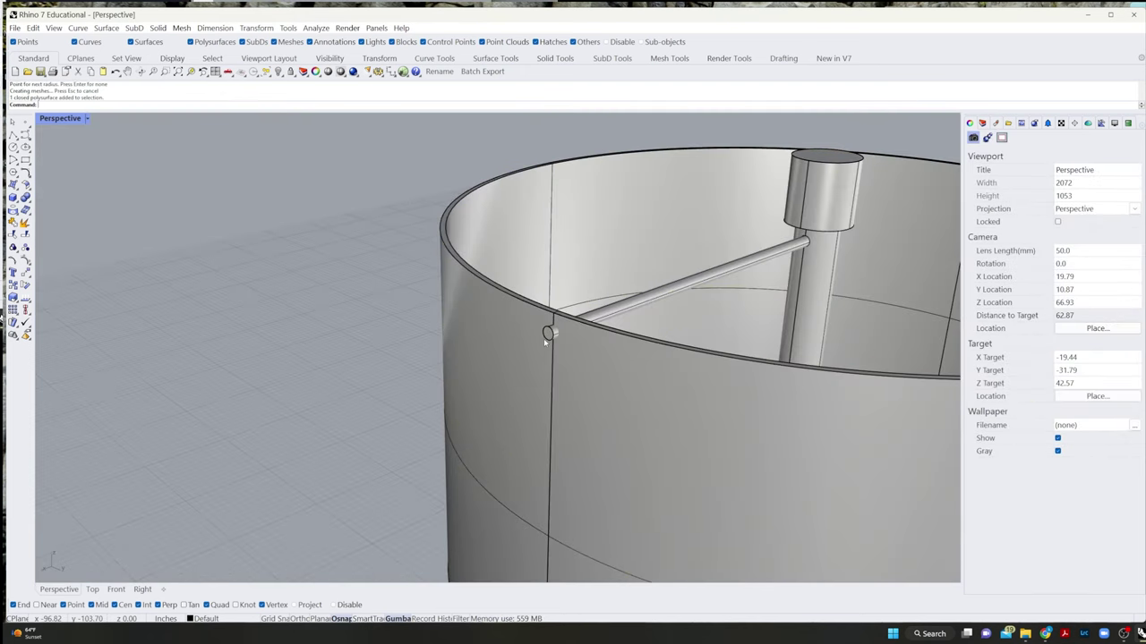
pyautogui.scroll(4, 550, 336)
pyautogui.scroll(-2, 574, 315)
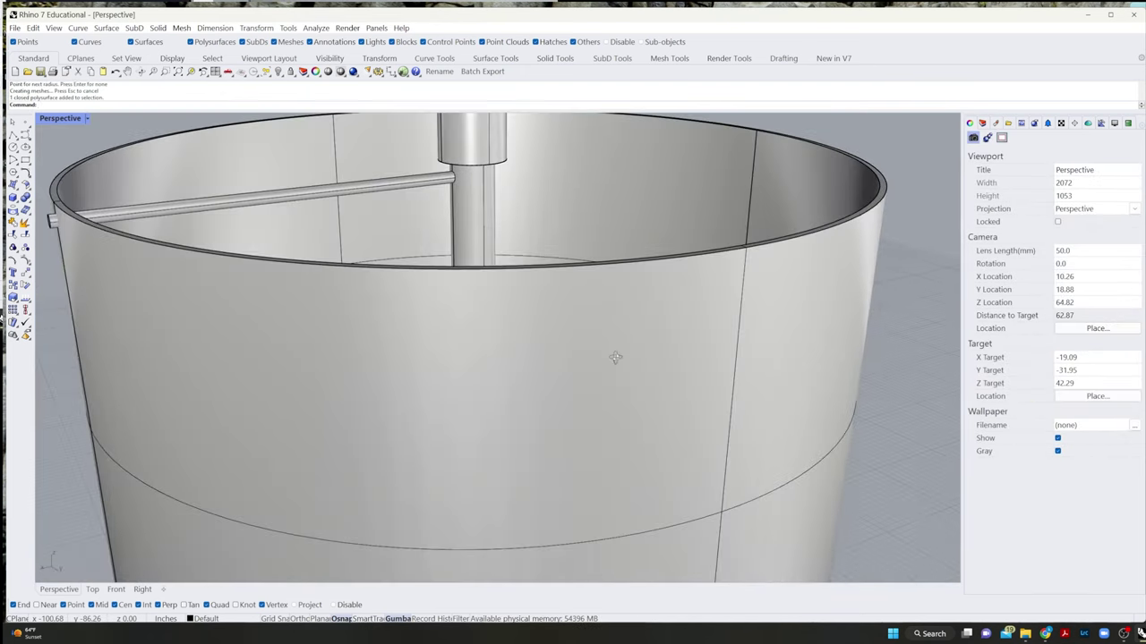
pyautogui.moveTo(615, 357); pyautogui.dragTo(626, 362, button='right')
# - Subtract the support rod from the lampshade with BooleanDifference, keeping the rod (DeleteInput=No)
pyautogui.write('BooleanDifference')
pyautogui.press('Return')
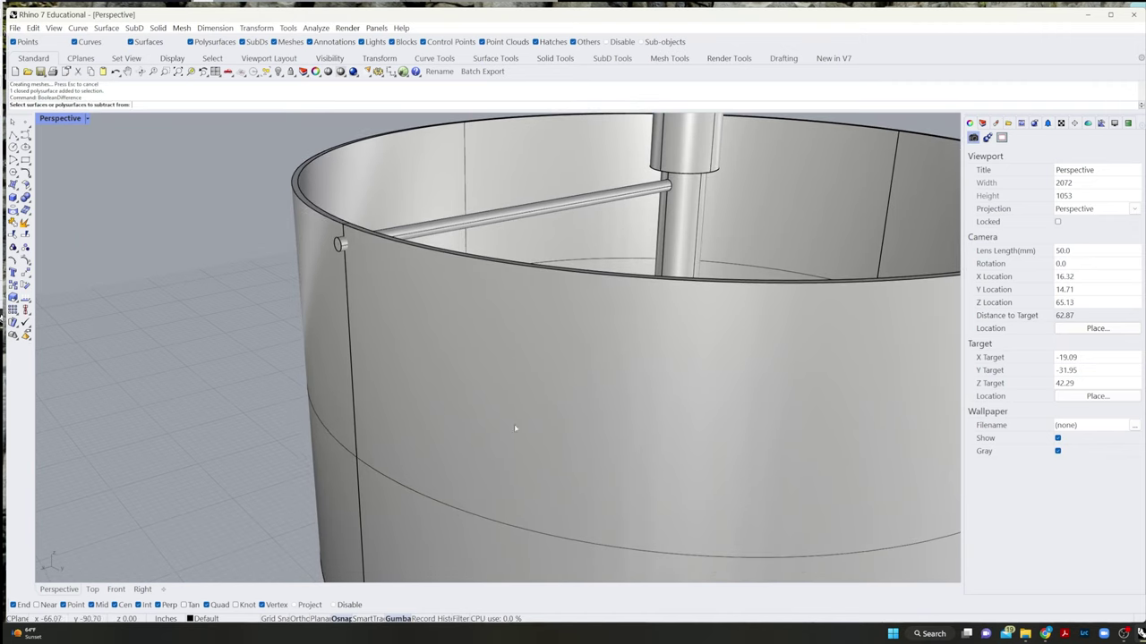
pyautogui.click(559, 332)
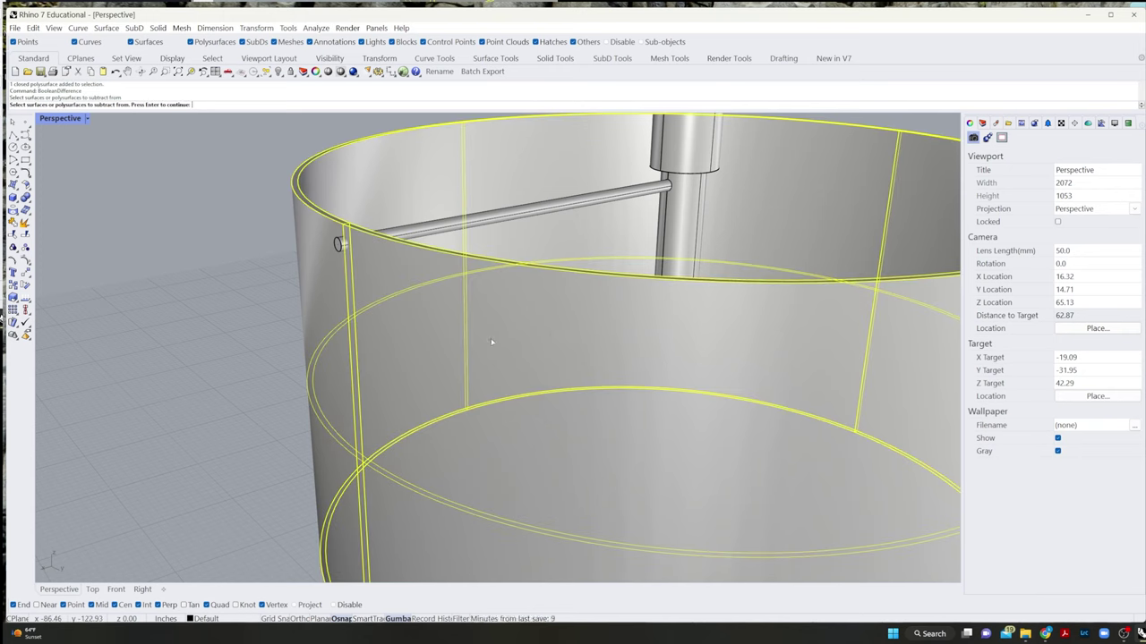
pyautogui.press('Return')
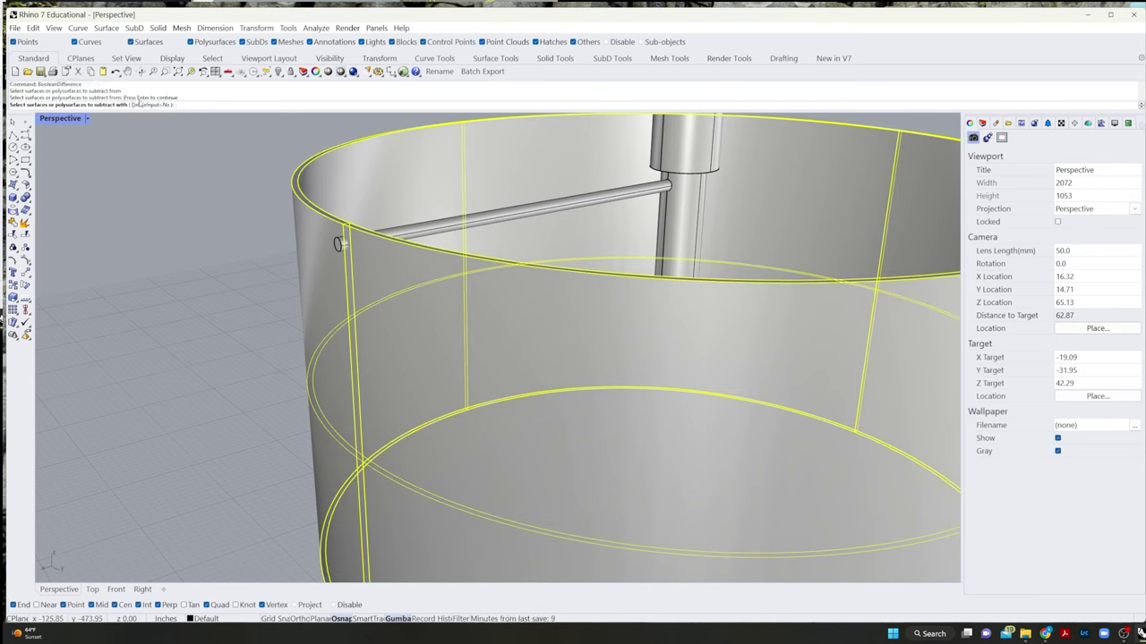
pyautogui.click(341, 247)
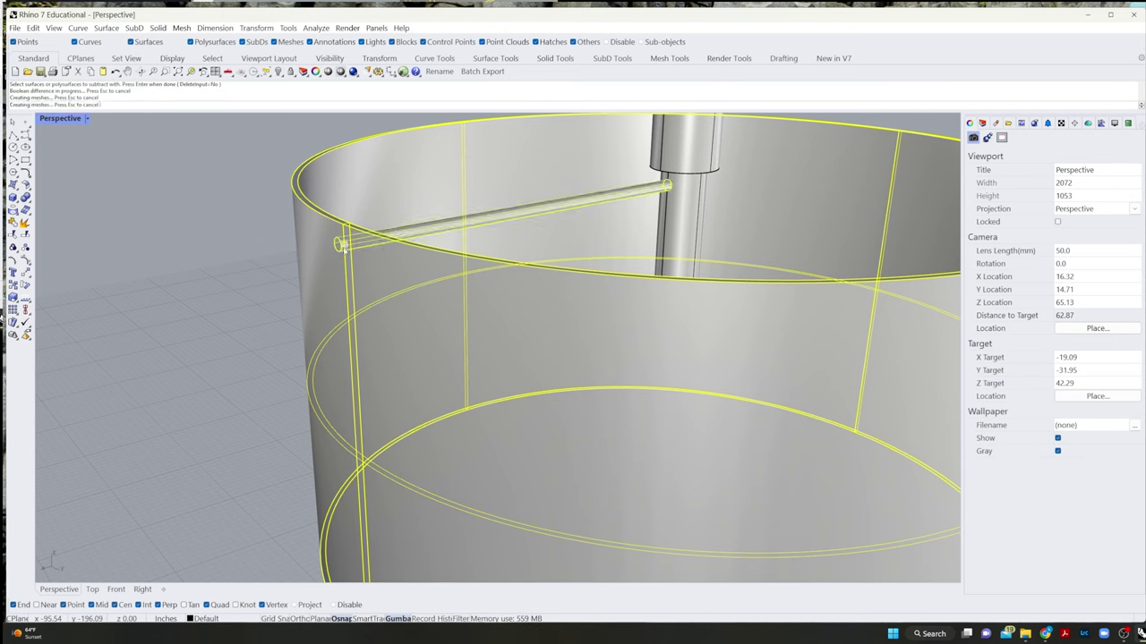
pyautogui.press('Return')
# - Check the rod and the lampshade individually for the hole cut through the shade wall
pyautogui.click(341, 246)
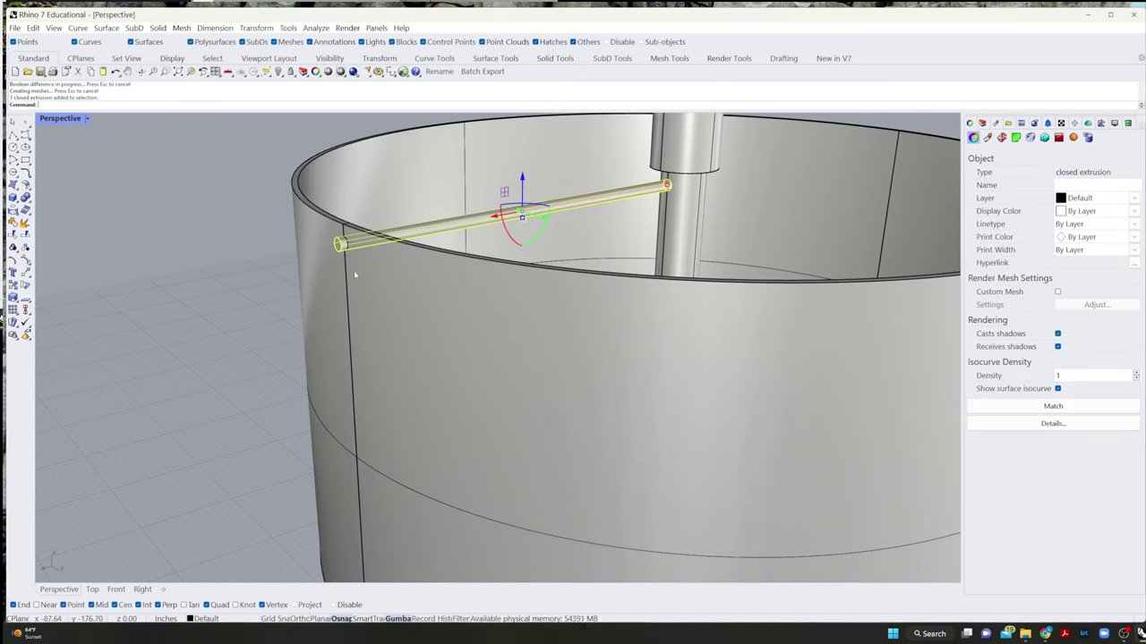
pyautogui.press('Escape')
pyautogui.click(384, 289)
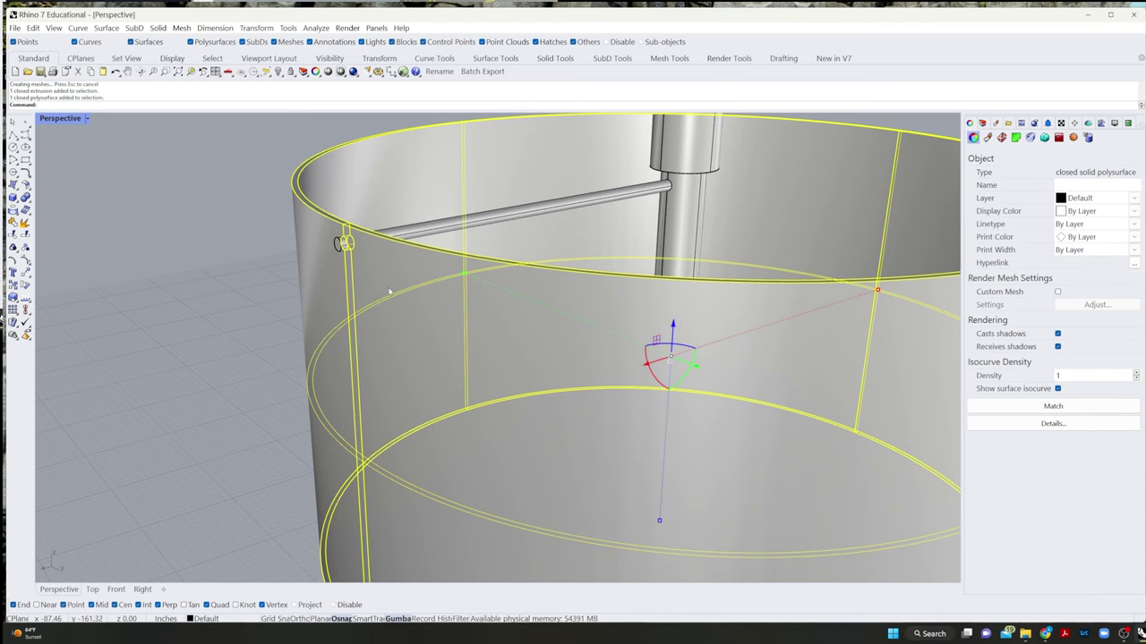
pyautogui.press('Escape')
pyautogui.click(342, 246)
pyautogui.press('Escape')
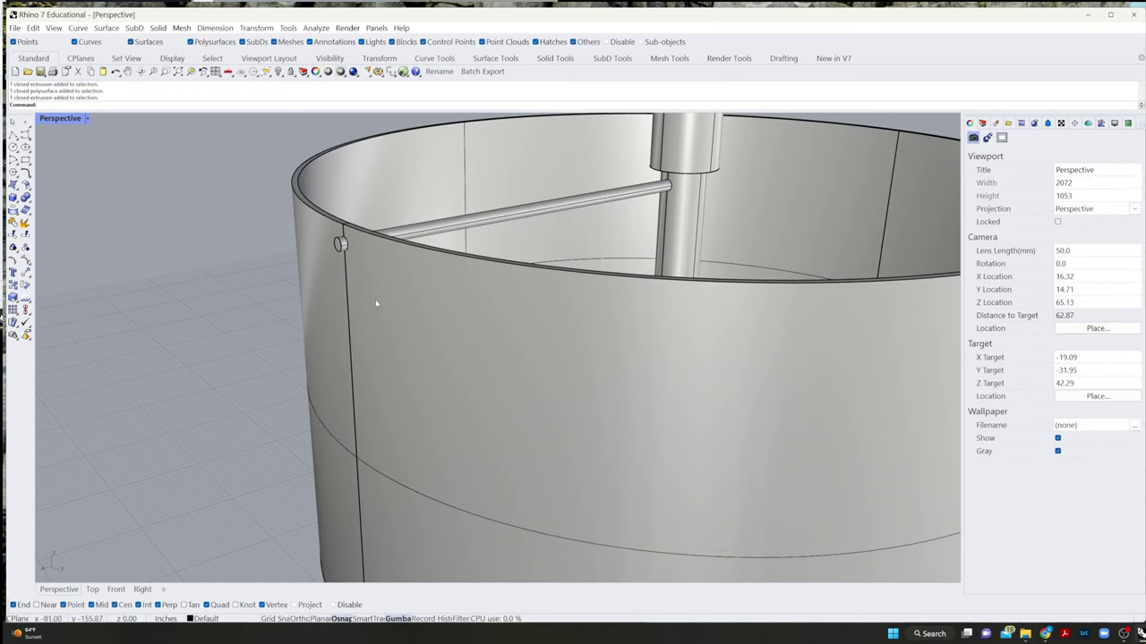
# - Undo the Boolean difference between the lampshade and the support rod, restoring the piped rod as an uncut solid
pyautogui.hotkey('ctrl', 'z')
pyautogui.hotkey('ctrl', 'z')
pyautogui.press('Escape')
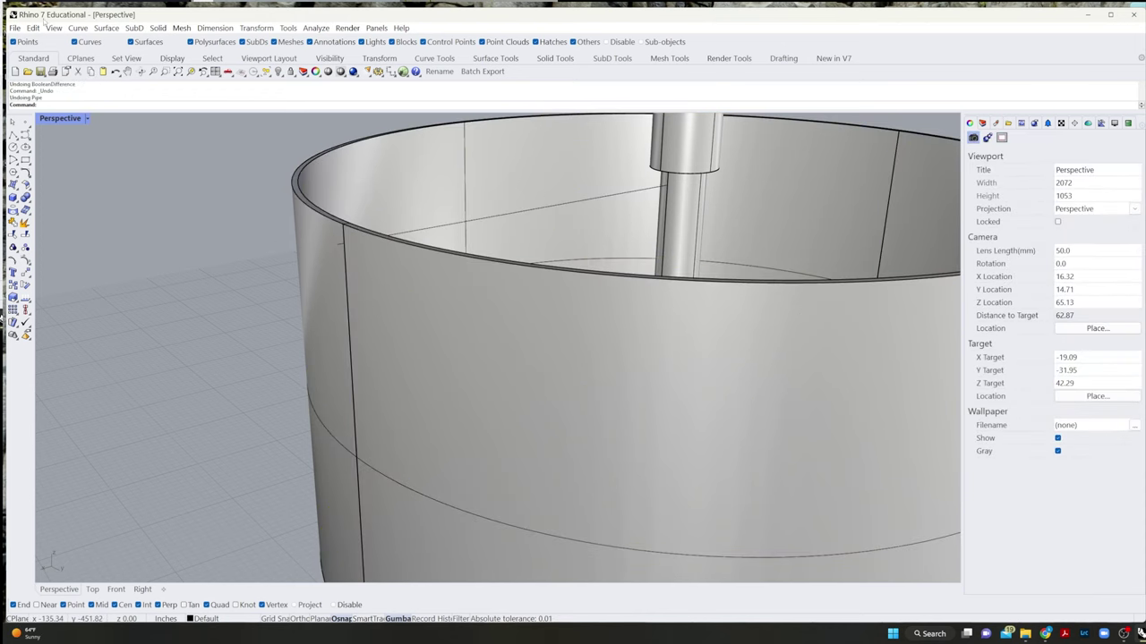
pyautogui.click(34, 28)
pyautogui.click(54, 51)
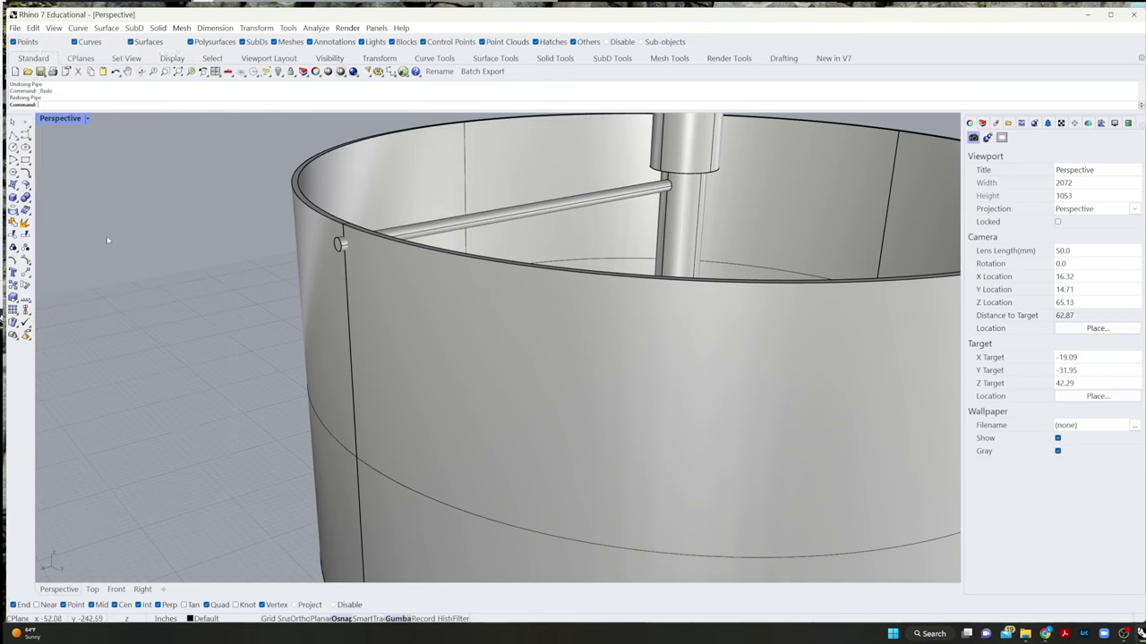
# - Subtract the lampshade from the support rod with BooleanDifference (DeleteInput=No) and delete the rod stub outside the shade
pyautogui.write('BooleanDifference')
pyautogui.press('Return')
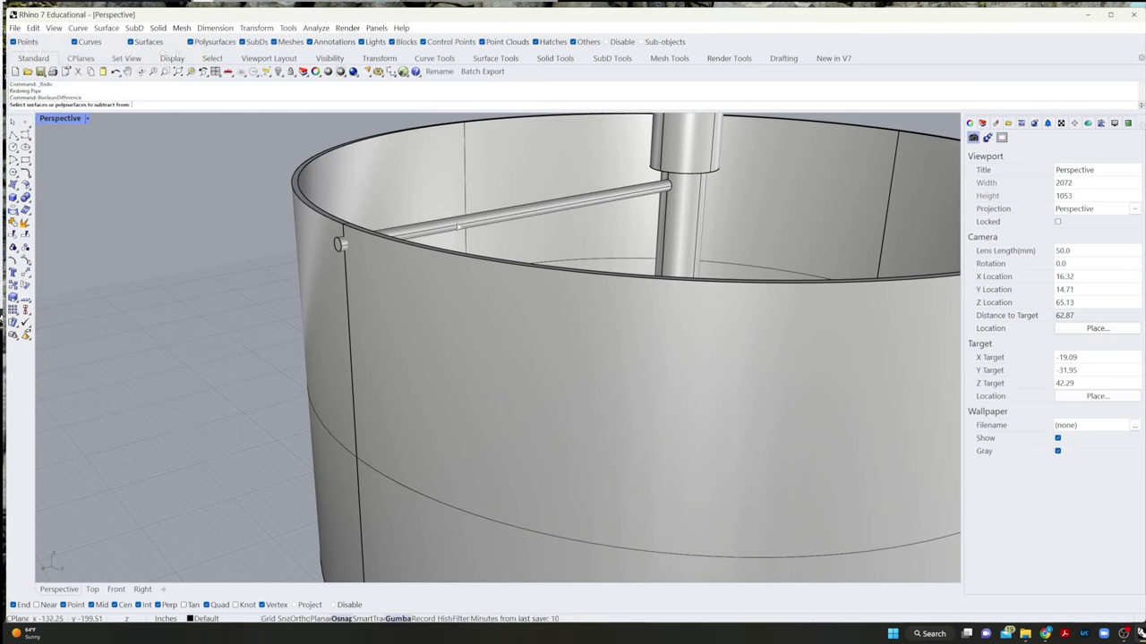
pyautogui.click(457, 226)
pyautogui.press('Return')
pyautogui.click(402, 320)
pyautogui.press('Return')
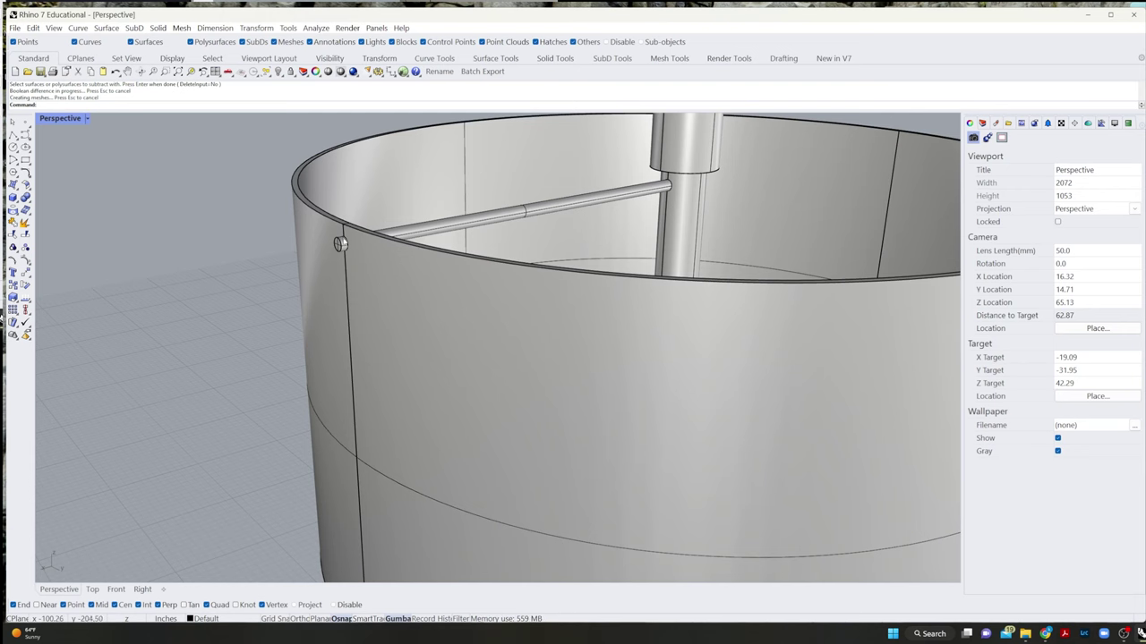
pyautogui.click(340, 244)
pyautogui.press('Delete')
# - Delete the leftover construction line running through the support rod
pyautogui.moveTo(358, 256); pyautogui.dragTo(260, 367, button='right')
pyautogui.scroll(-9, 341, 268)
pyautogui.scroll(9, 57, 432)
pyautogui.moveTo(77, 469); pyautogui.dragTo(83, 465, button='right')
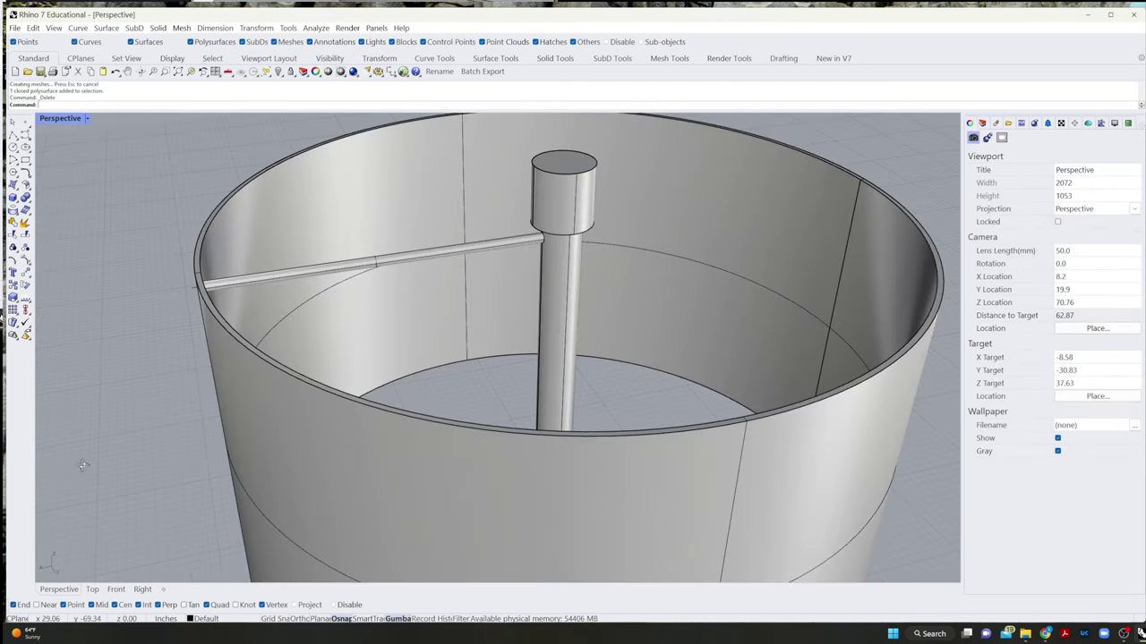
pyautogui.moveTo(106, 397); pyautogui.dragTo(186, 319)
pyautogui.click(193, 288)
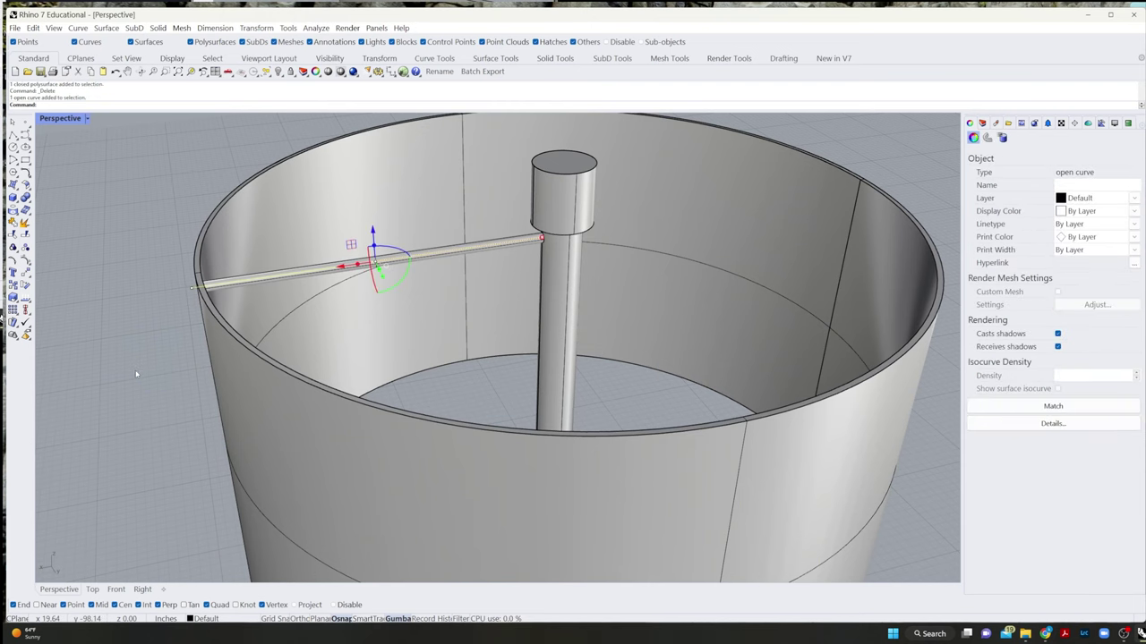
pyautogui.press('Delete')
# - Copy the support rod around the pole's center with ArrayPolar, using 4 items and a 360 degree fill angle
pyautogui.scroll(-9, 214, 372)
pyautogui.moveTo(281, 343); pyautogui.dragTo(261, 393, button='right')
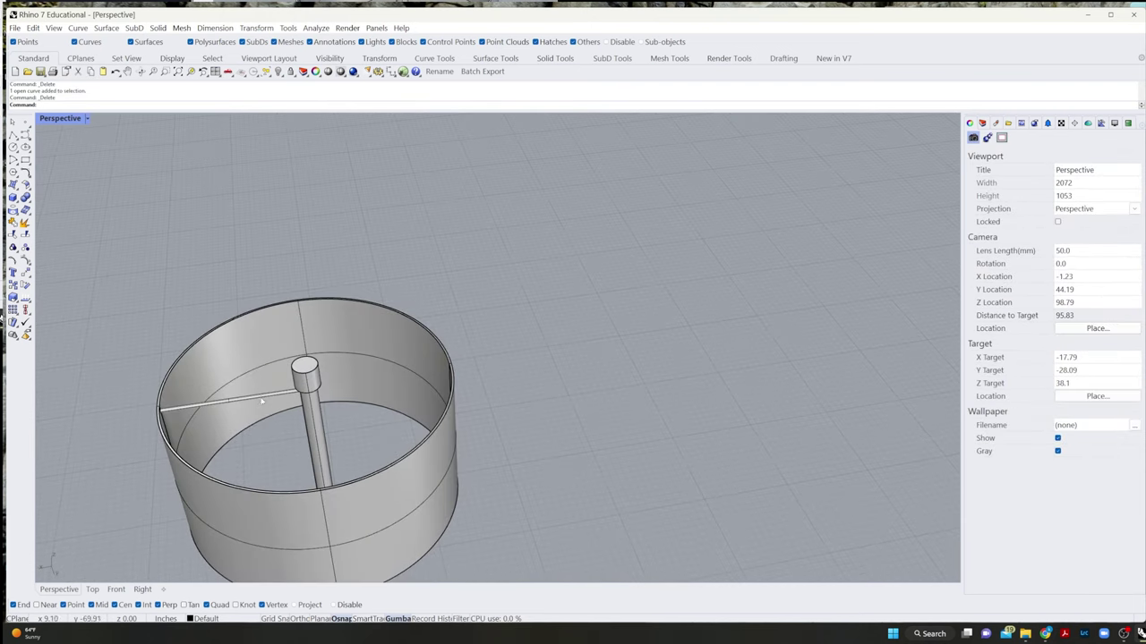
pyautogui.click(263, 402)
pyautogui.write('Array')
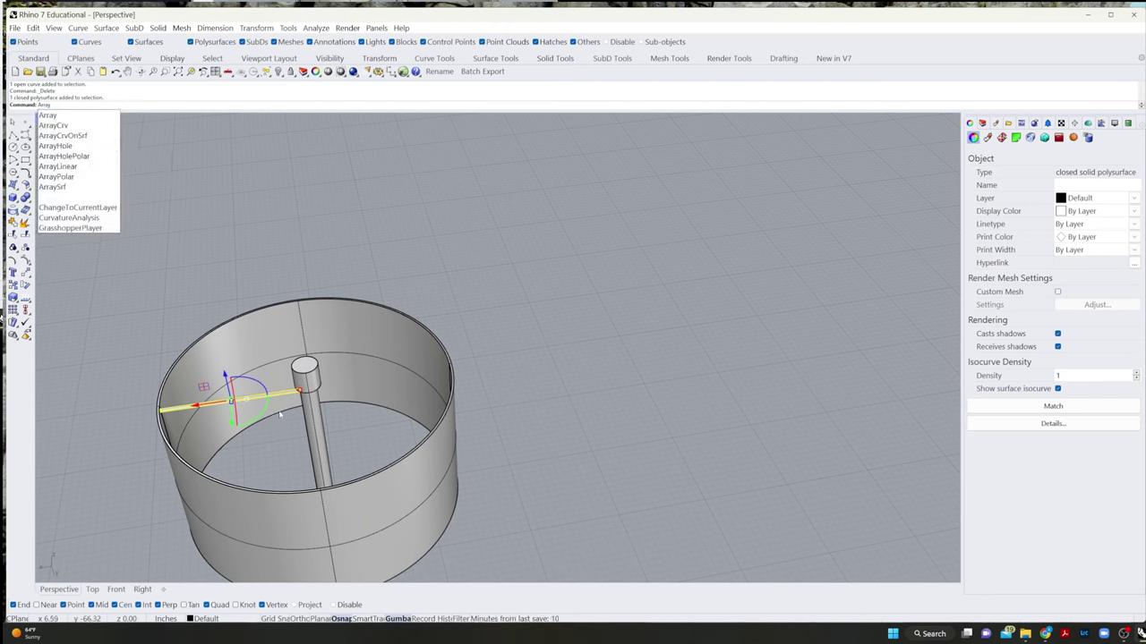
pyautogui.write('p')
pyautogui.press('Return')
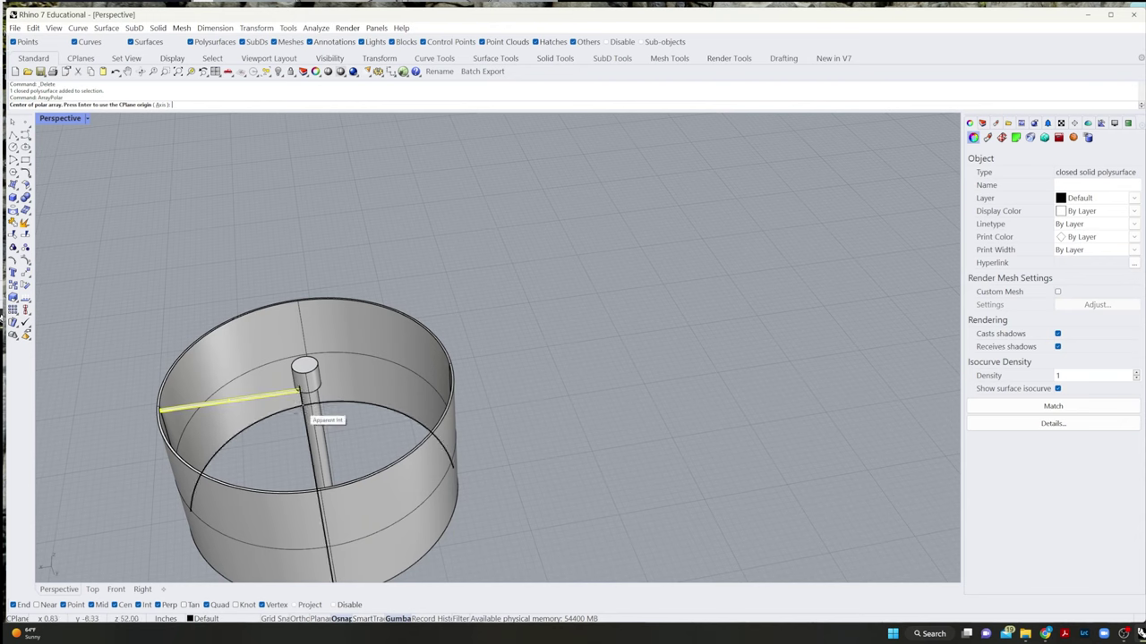
pyautogui.click(218, 481)
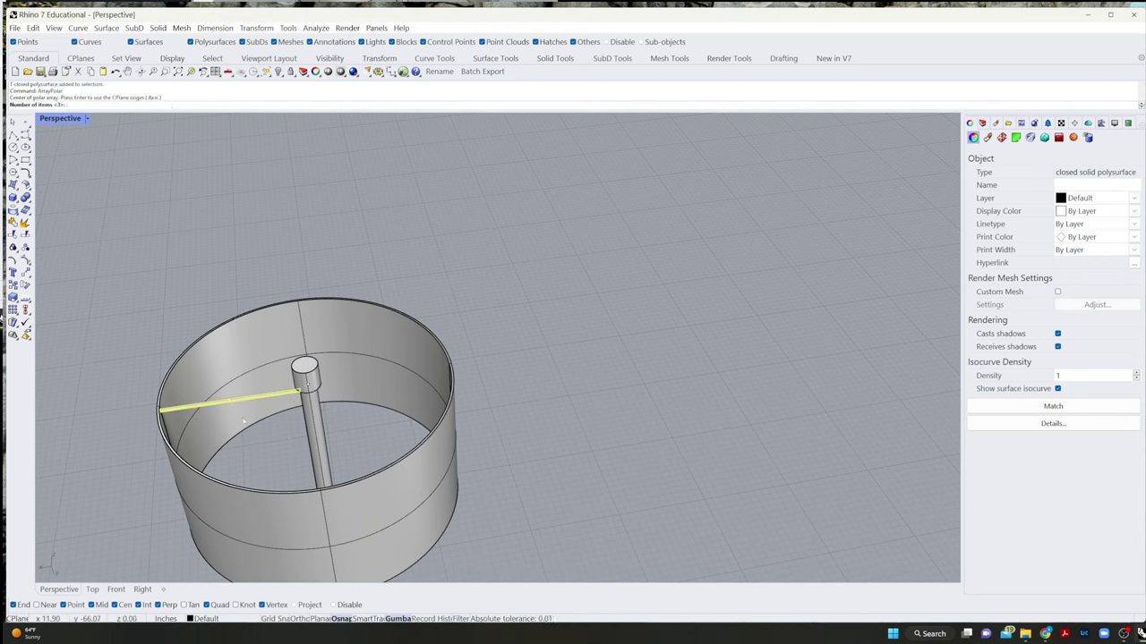
pyautogui.write('4')
pyautogui.press('Return')
pyautogui.press('Return')
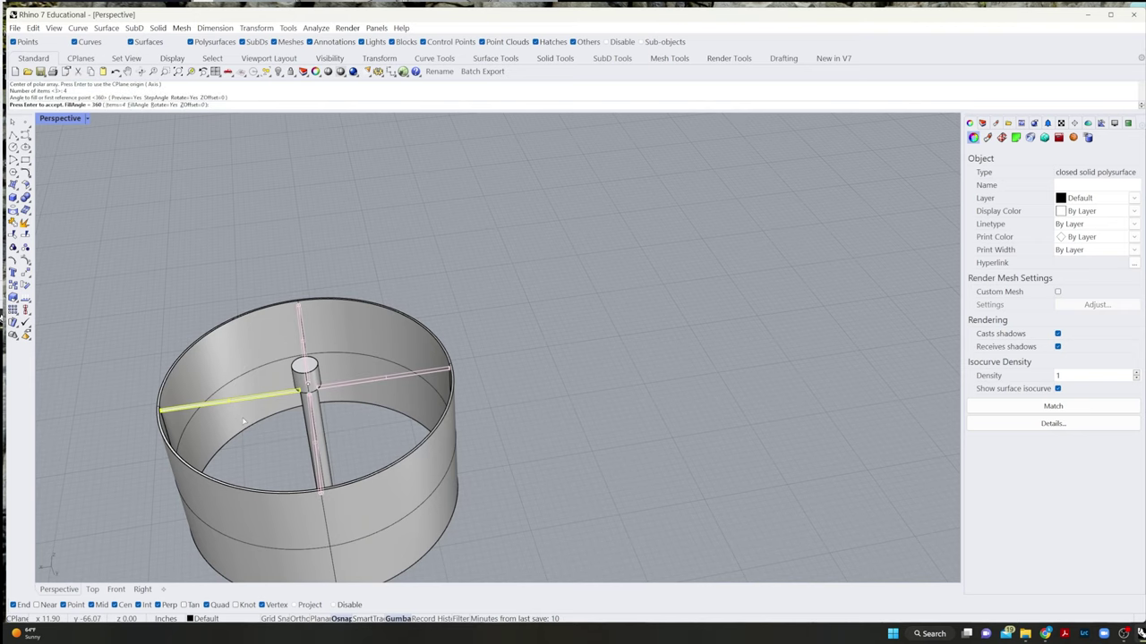
pyautogui.press('Return')
# - Examine the four support rods where they meet the pole and the inside of the lampshade
pyautogui.click(270, 260)
pyautogui.moveTo(276, 259); pyautogui.dragTo(307, 310, button='right')
pyautogui.scroll(2, 493, 377)
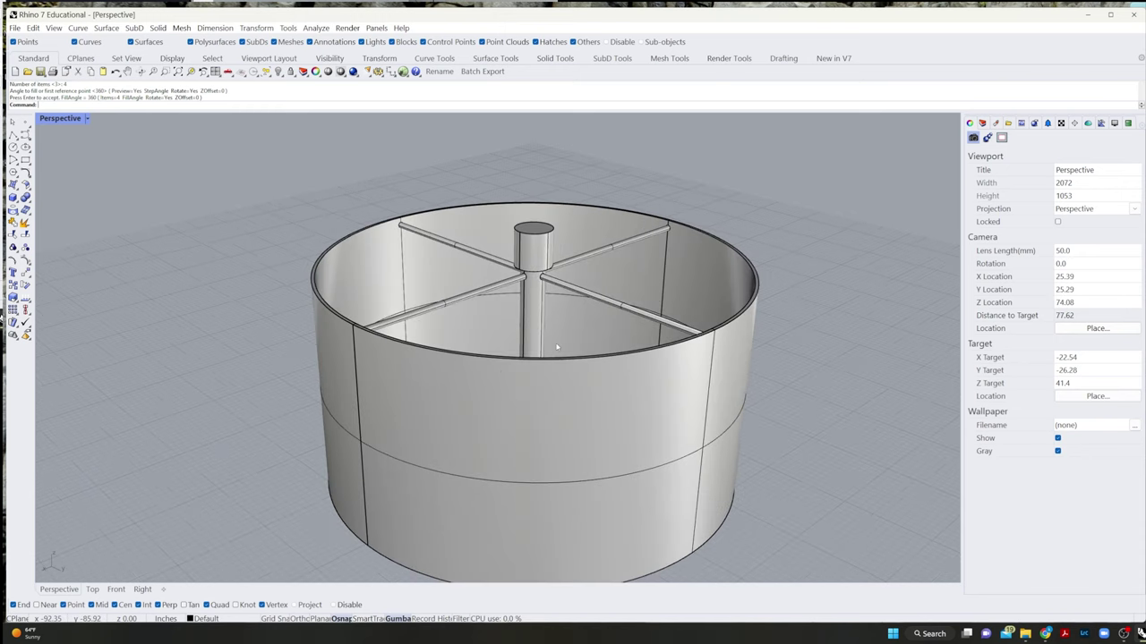
pyautogui.scroll(4, 540, 347)
pyautogui.scroll(-4, 541, 347)
pyautogui.moveTo(542, 347); pyautogui.dragTo(531, 353, button='right')
pyautogui.scroll(-4, 829, 443)
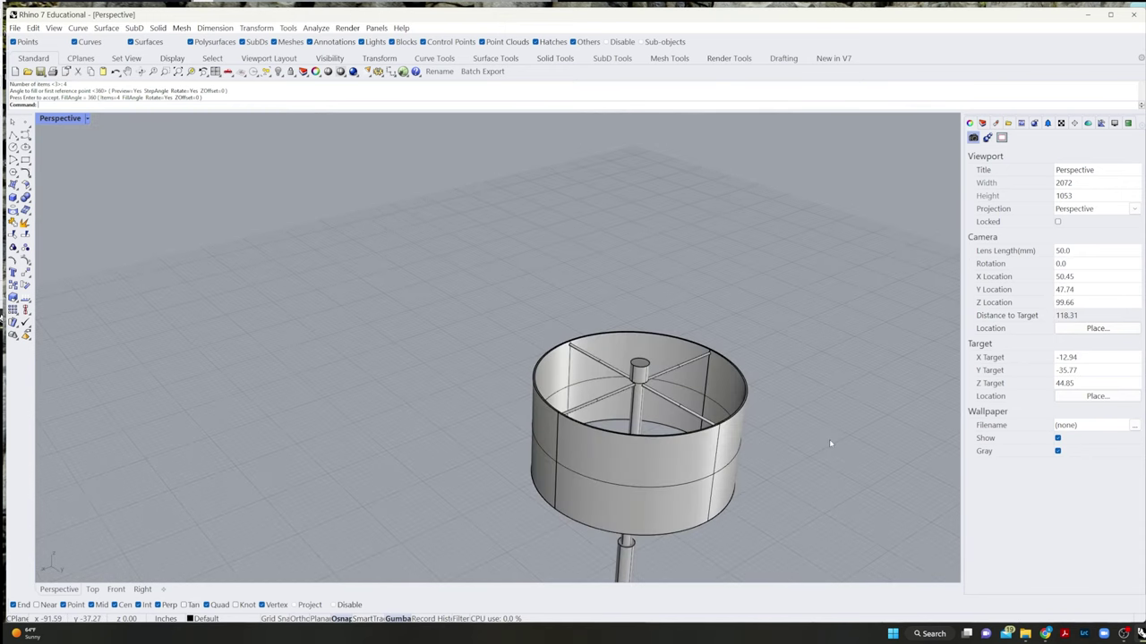
# - Create a sphere 7 inches in diameter in open space beside the lamp and select it
pyautogui.keyDown('shift'); pyautogui.moveTo(830, 443); pyautogui.dragTo(622, 330, button='right'); pyautogui.keyUp('shift')
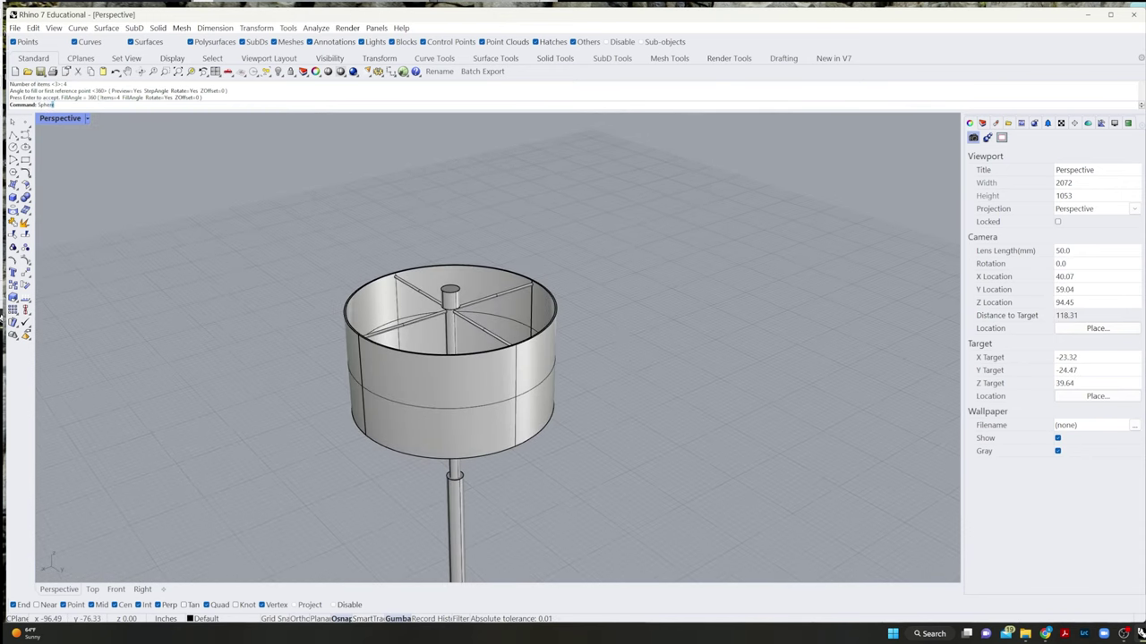
pyautogui.press('Return')
pyautogui.click(724, 428)
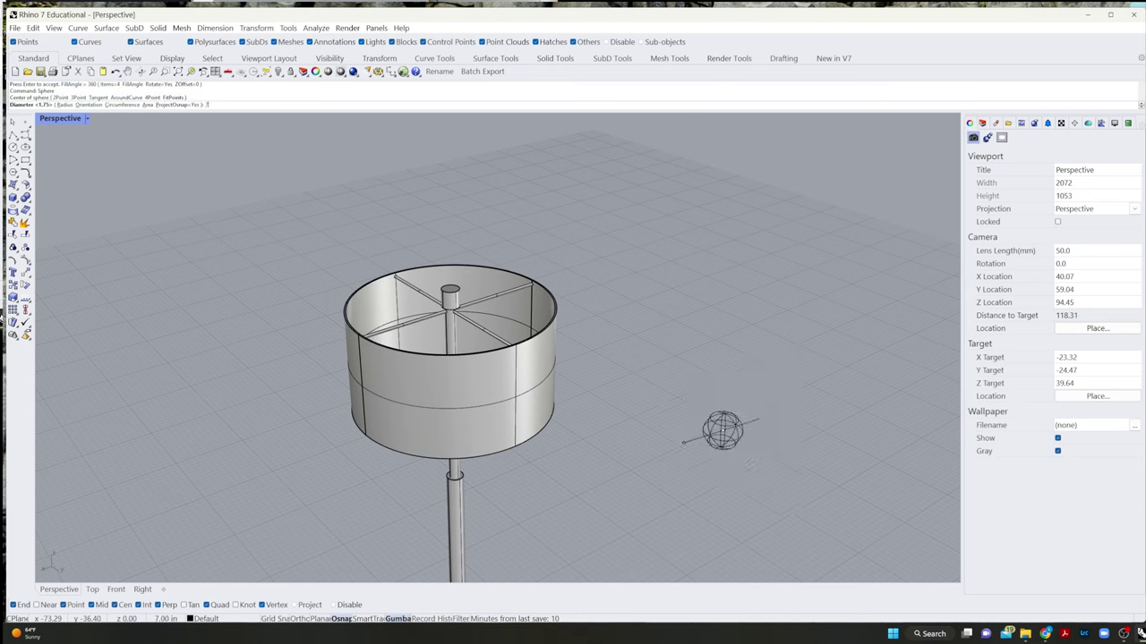
pyautogui.click(683, 442)
pyautogui.click(719, 445)
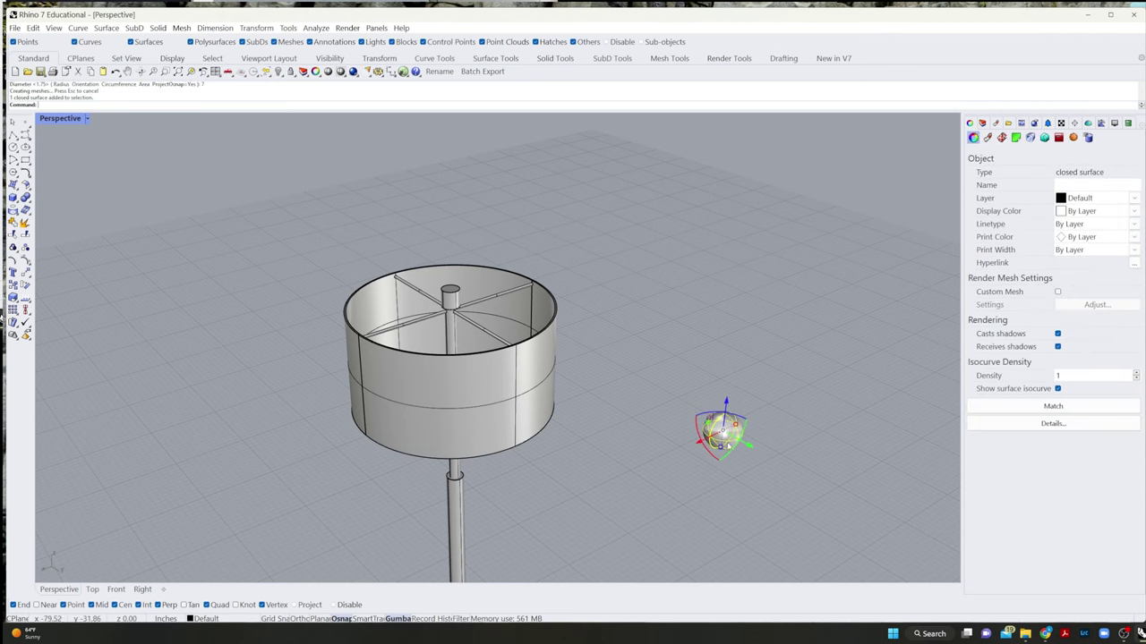
# - Try scaling the sphere along one horizontal axis by a numeric factor of 2
pyautogui.moveTo(673, 528); pyautogui.dragTo(592, 443, button='right')
pyautogui.click(587, 448)
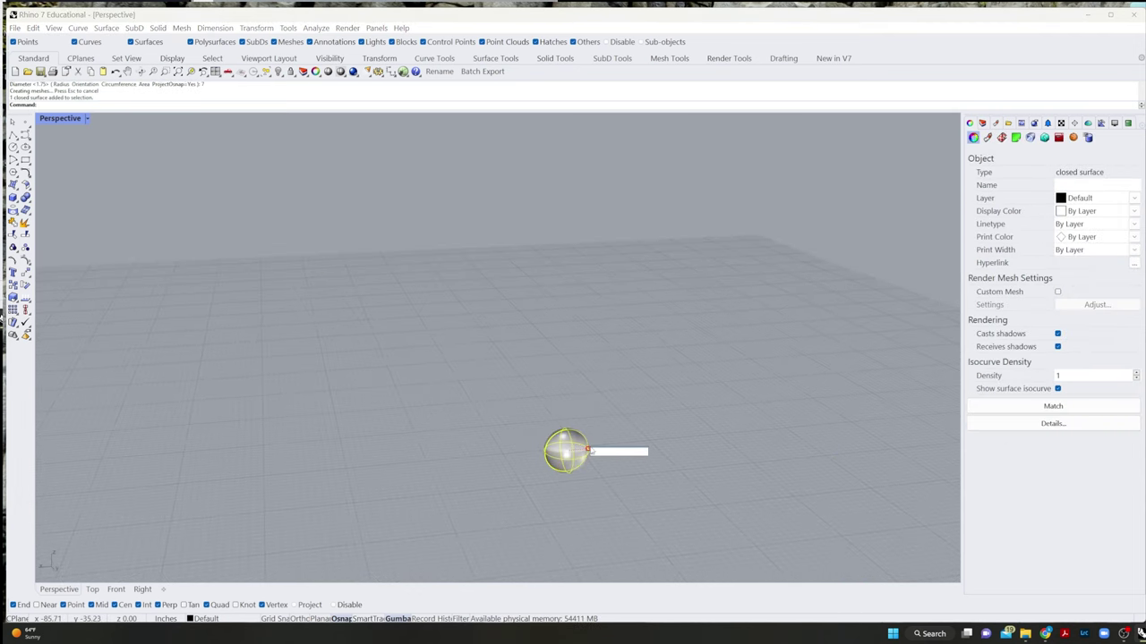
pyautogui.press('Return')
pyautogui.hotkey('ctrl', 'z')
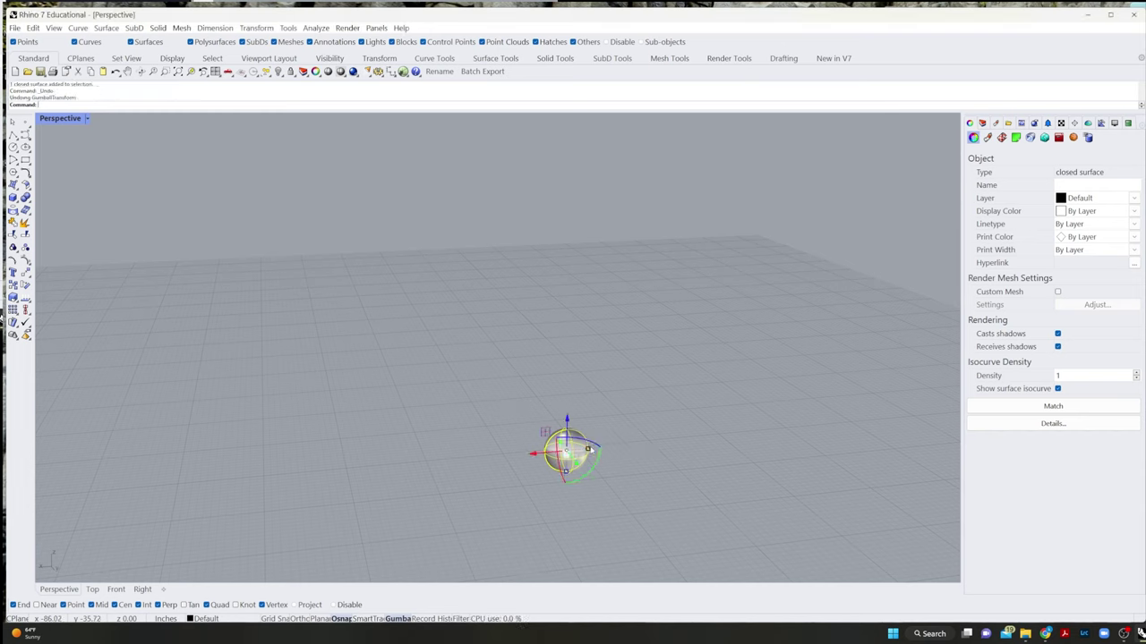
pyautogui.click(587, 448)
pyautogui.write('2')
pyautogui.press('Return')
pyautogui.hotkey('ctrl', 'z')
# - Squash the sphere freehand along its X axis into a narrow, upright bulb shape
pyautogui.moveTo(588, 450); pyautogui.dragTo(577, 450)
pyautogui.moveTo(575, 544); pyautogui.dragTo(638, 531, button='right')
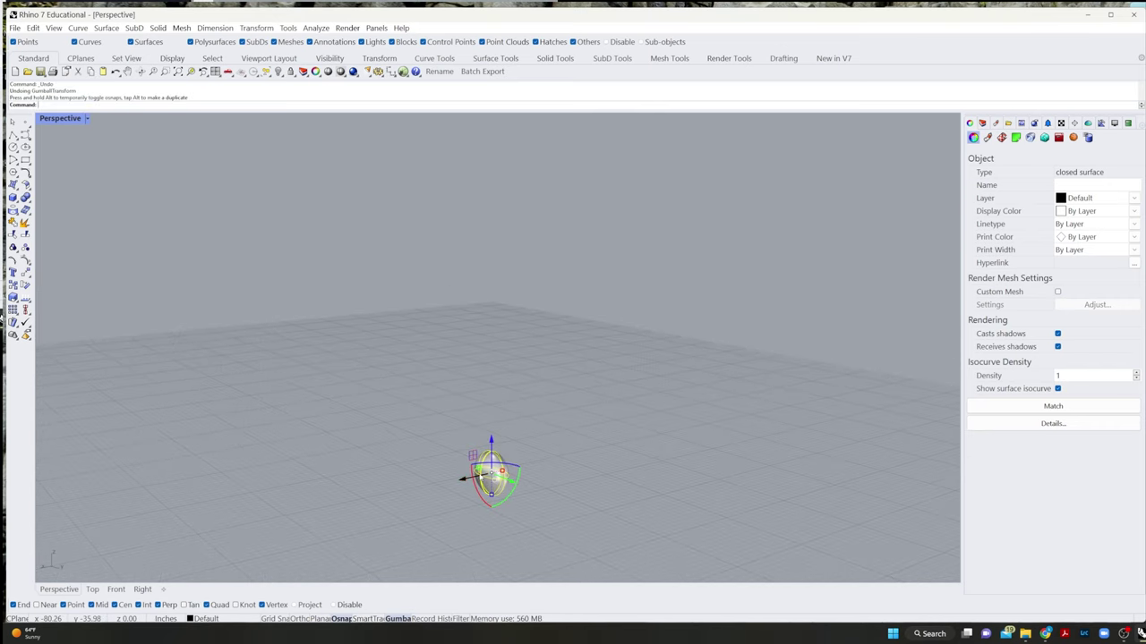
pyautogui.moveTo(502, 471); pyautogui.dragTo(488, 472)
pyautogui.click(590, 505)
# - Move the bulb shape from its lower end onto the lamp's central axis at the top of the shade
pyautogui.moveTo(590, 504); pyautogui.dragTo(532, 510, button='right')
pyautogui.click(577, 463)
pyautogui.scroll(-3, 577, 463)
pyautogui.scroll(-5, 579, 465)
pyautogui.write('m')
pyautogui.press('Return')
pyautogui.click(578, 469)
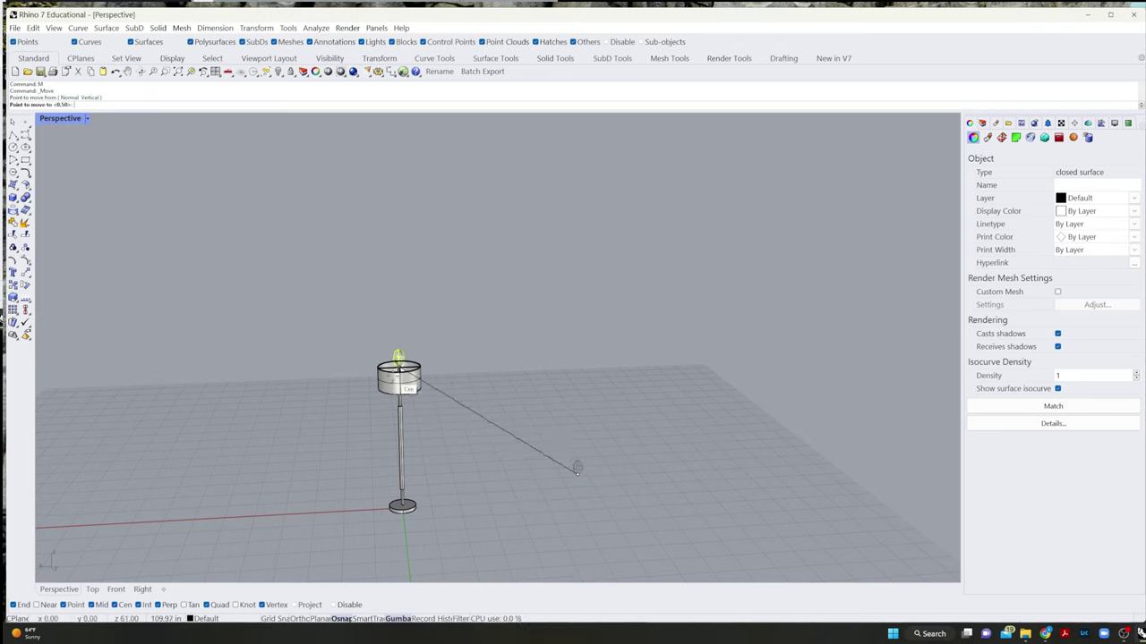
pyautogui.click(401, 369)
# - Lower the bulb shape vertically along the pole until it sits inside the lampshade below the support rods
pyautogui.scroll(3, 399, 349)
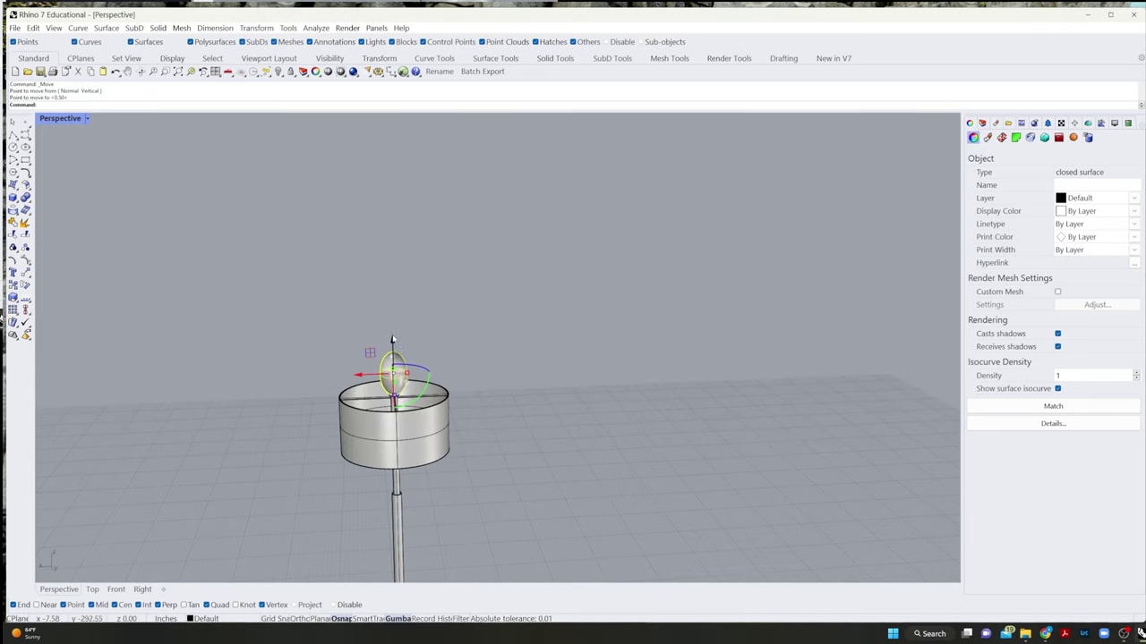
pyautogui.moveTo(399, 349); pyautogui.dragTo(601, 447)
pyautogui.click(528, 476)
# - Examine the bulb's position around the pole beneath the support rods inside the shade
pyautogui.moveTo(526, 477); pyautogui.dragTo(512, 536, button='right')
pyautogui.scroll(3, 461, 516)
pyautogui.scroll(4, 461, 516)
pyautogui.moveTo(651, 495); pyautogui.dragTo(618, 497, button='right')
pyautogui.scroll(3, 443, 520)
pyautogui.scroll(-1, 443, 510)
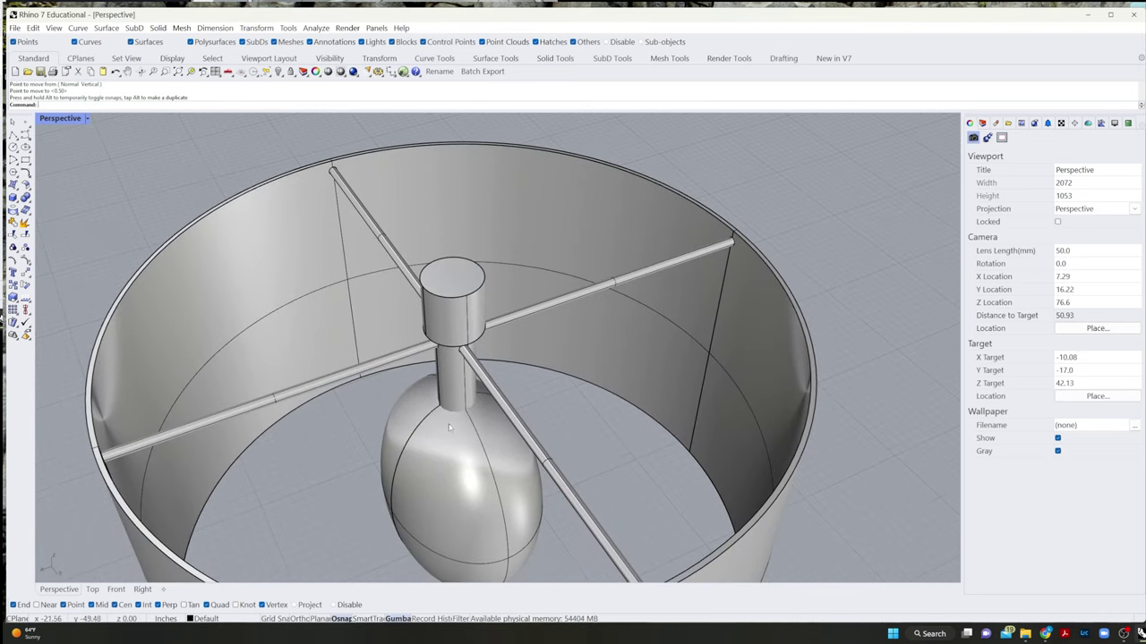
pyautogui.moveTo(474, 460); pyautogui.dragTo(455, 489, button='right')
pyautogui.scroll(-5, 659, 433)
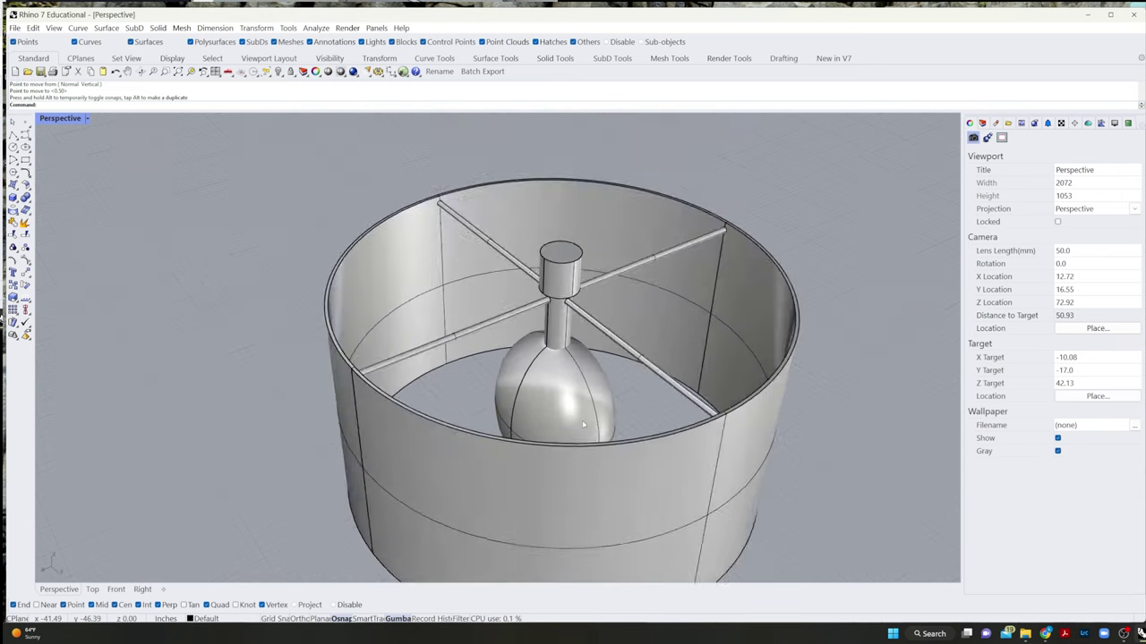
# - Narrow the bulb freehand along its Y axis so its width is closer to the already squashed direction
pyautogui.moveTo(659, 433); pyautogui.dragTo(499, 509, button='right')
pyautogui.click(385, 451)
pyautogui.moveTo(465, 461); pyautogui.dragTo(204, 427, button='right')
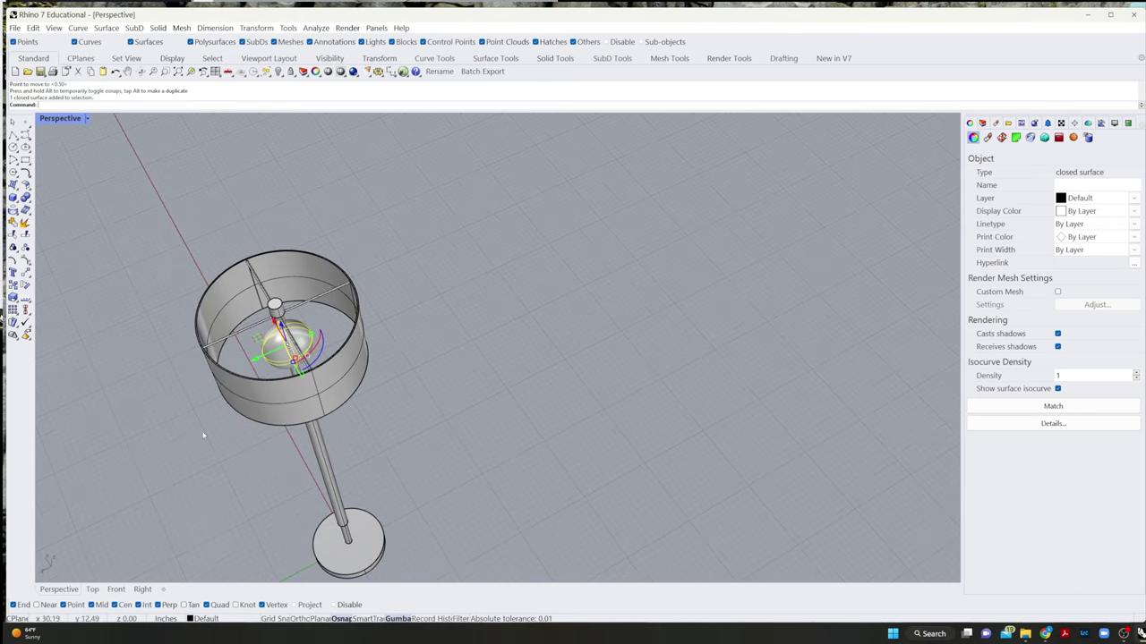
pyautogui.scroll(10, 248, 379)
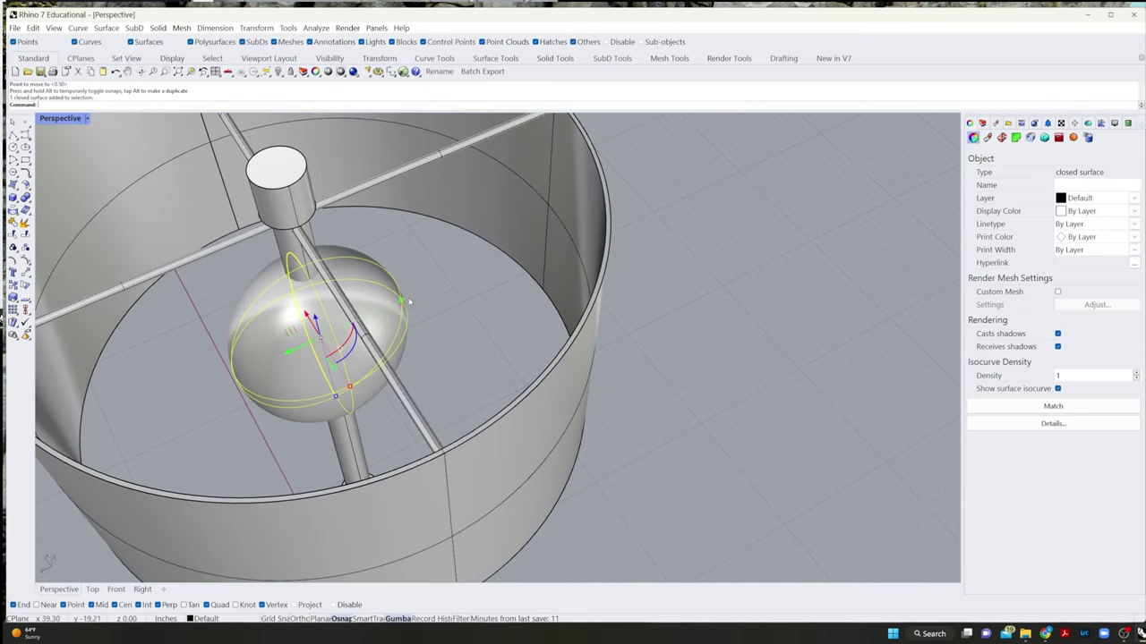
pyautogui.moveTo(401, 302); pyautogui.dragTo(382, 310)
pyautogui.click(785, 481)
pyautogui.moveTo(785, 481); pyautogui.dragTo(821, 452, button='right')
pyautogui.scroll(-6, 665, 393)
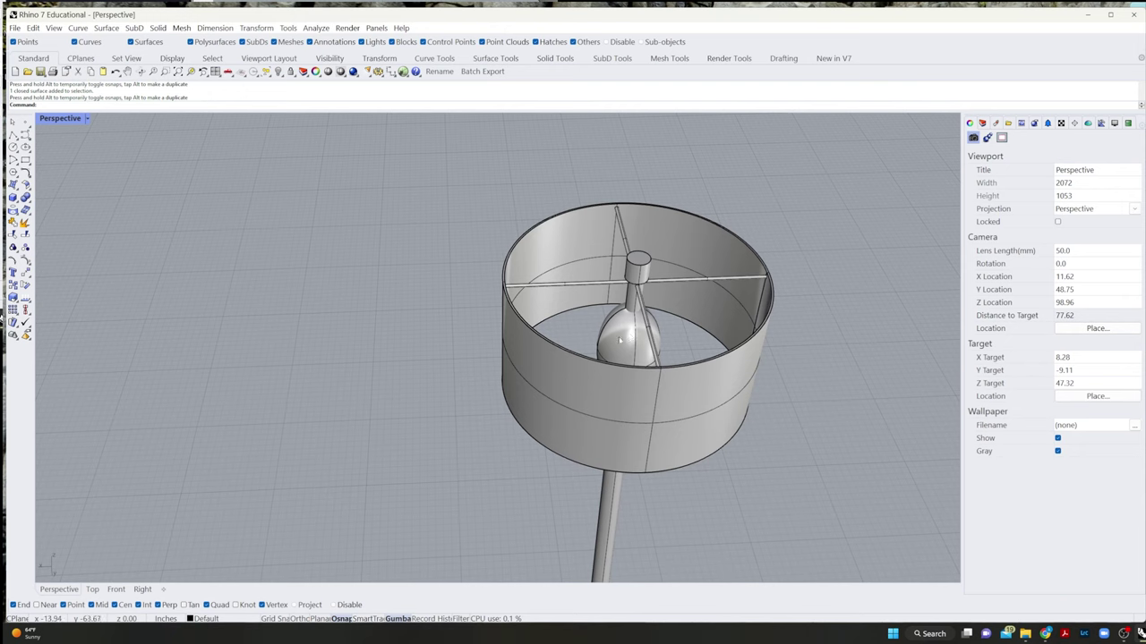
# - Subtract the pole from the sleeve below the lampshade with BooleanDifference, keeping the pole, and check both parts individually
pyautogui.keyDown('shift'); pyautogui.moveTo(610, 351); pyautogui.dragTo(577, 380, button='right'); pyautogui.keyUp('shift')
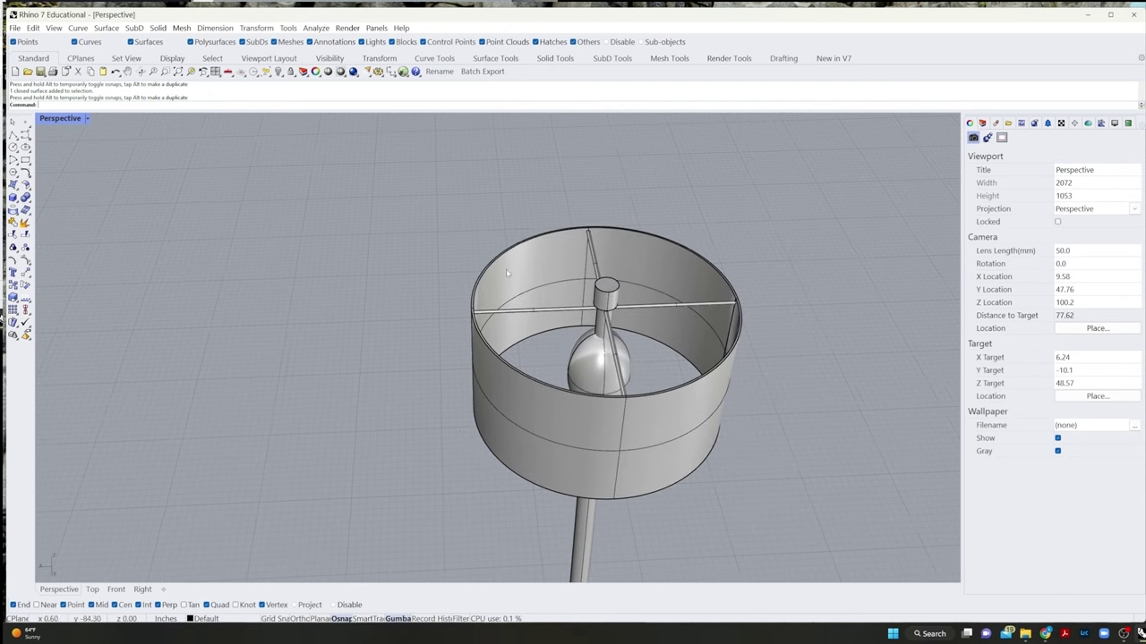
pyautogui.moveTo(507, 273); pyautogui.dragTo(566, 460, button='right')
pyautogui.scroll(5, 636, 460)
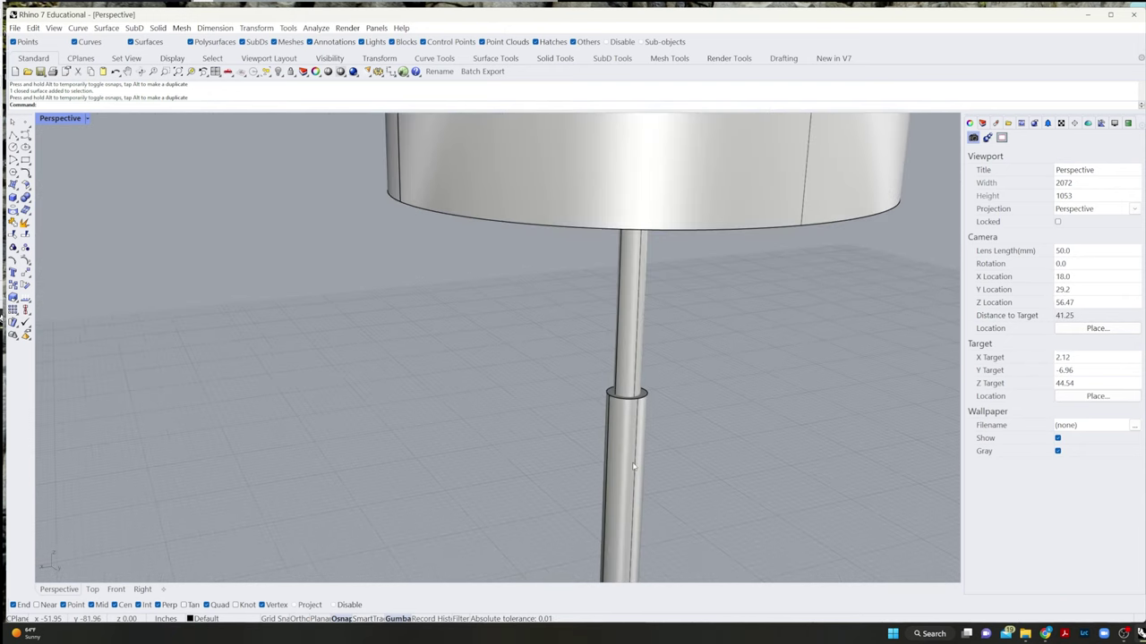
pyautogui.click(627, 461)
pyautogui.click(719, 424)
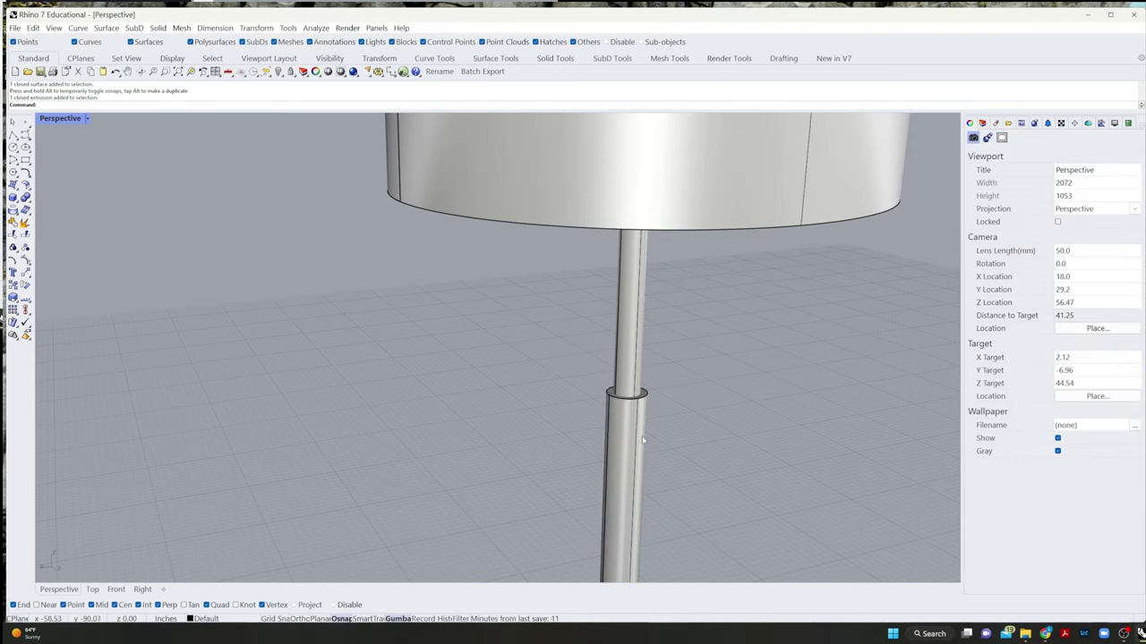
pyautogui.write('b')
pyautogui.press('Return')
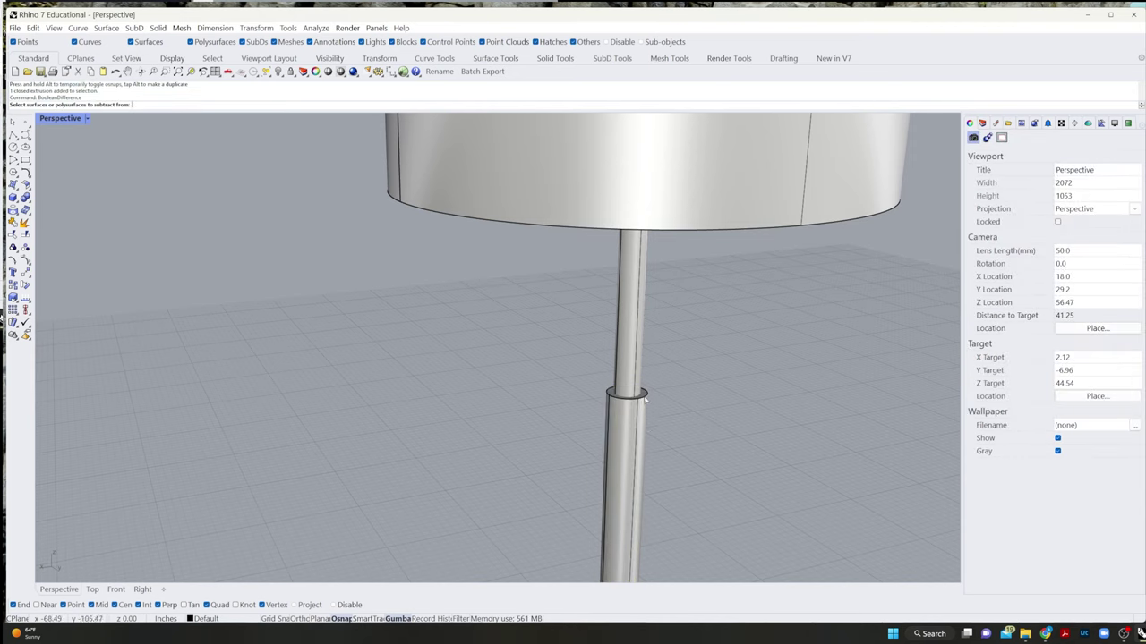
pyautogui.click(625, 440)
pyautogui.press('Return')
pyautogui.click(640, 452)
pyautogui.press('Return')
pyautogui.click(642, 455)
pyautogui.click(639, 370)
pyautogui.click(673, 430)
# - Subtract the pole from the bulb with BooleanDifference (DeleteInput=No) and check the resulting bulb
pyautogui.moveTo(647, 455); pyautogui.dragTo(534, 499, button='right')
pyautogui.scroll(-7, 708, 452)
pyautogui.scroll(4, 535, 395)
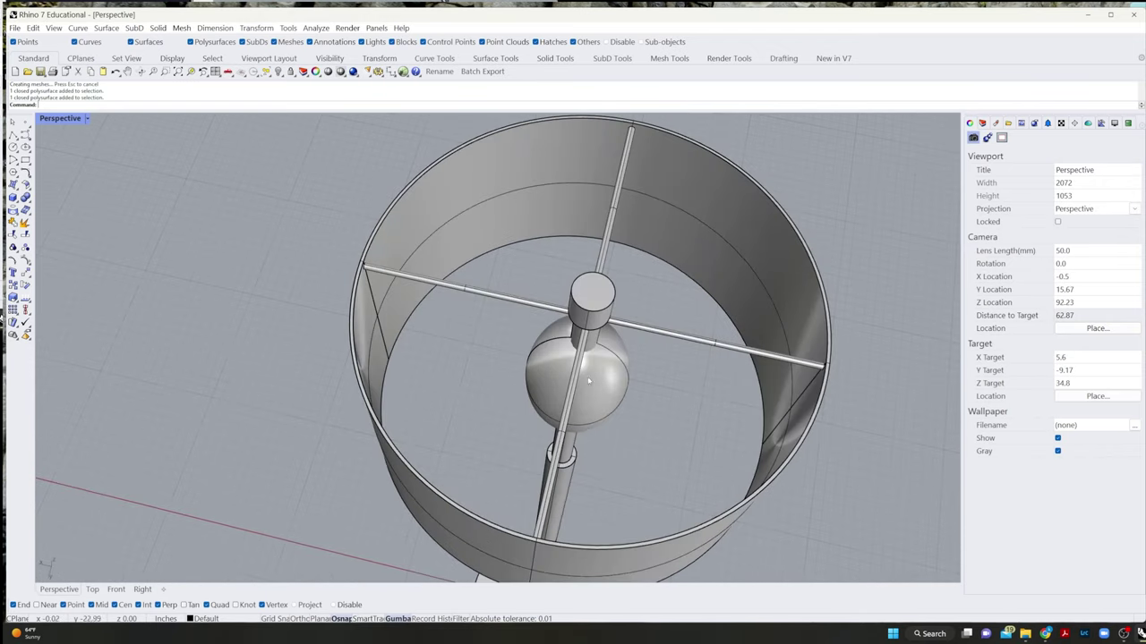
pyautogui.press('Return')
pyautogui.click(591, 343)
pyautogui.press('Return')
pyautogui.click(605, 375)
pyautogui.press('Return')
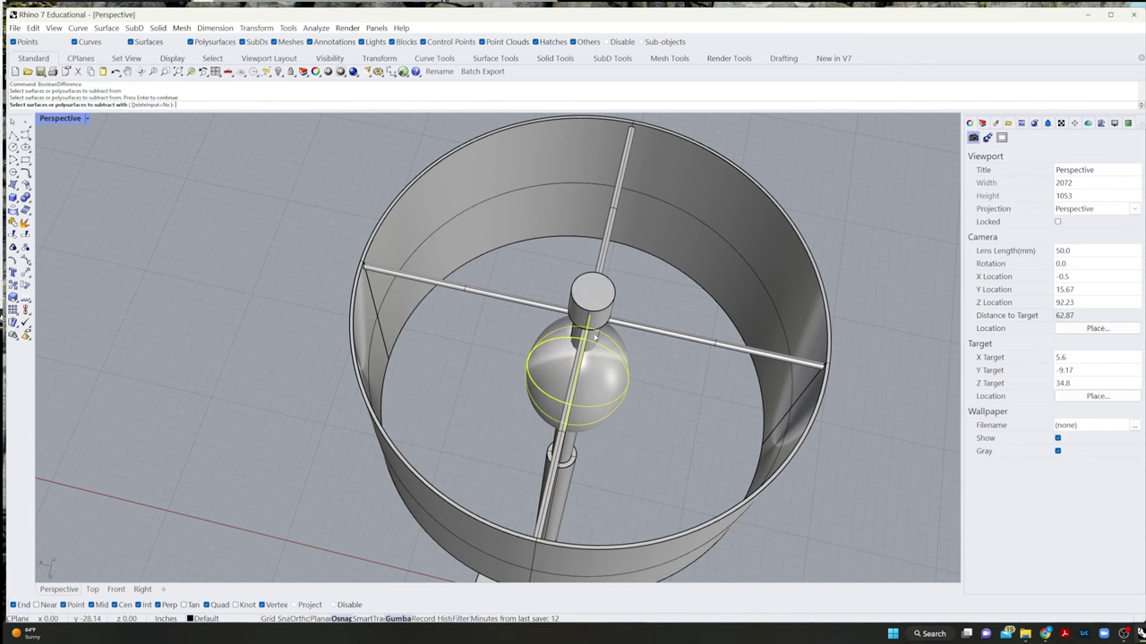
pyautogui.click(619, 380)
pyautogui.click(646, 395)
# - Examine the whole lamp from the shade down to the base, including both ends of the sleeve
pyautogui.moveTo(653, 452); pyautogui.dragTo(625, 439, button='right')
pyautogui.scroll(-6, 691, 396)
pyautogui.scroll(2, 625, 440)
pyautogui.scroll(-4, 627, 442)
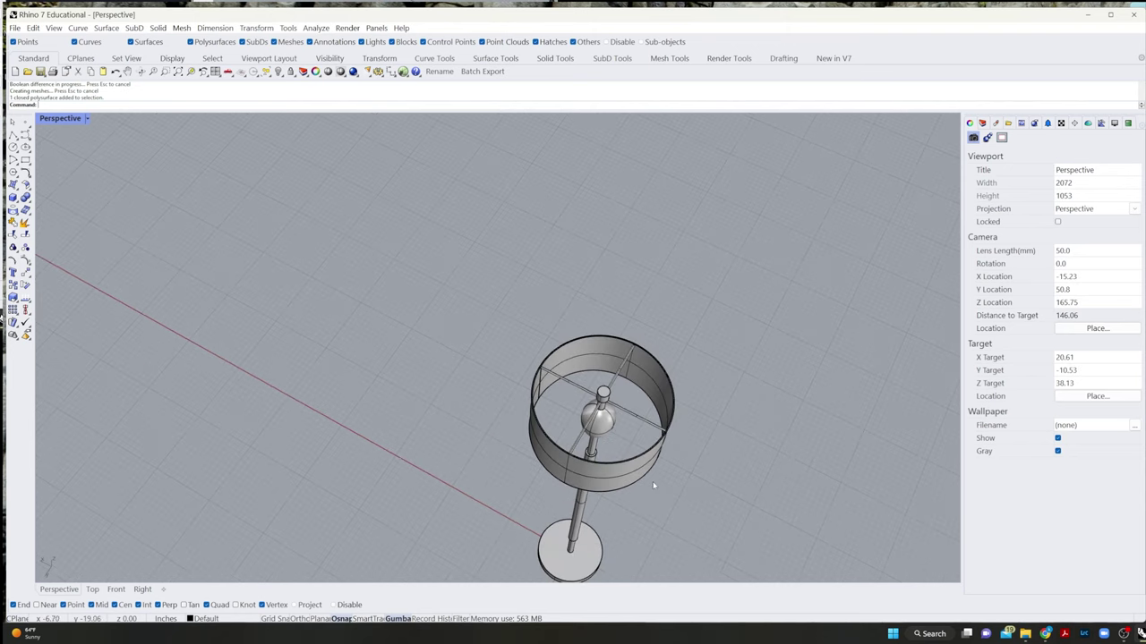
pyautogui.moveTo(658, 478); pyautogui.dragTo(727, 404, button='right')
pyautogui.keyDown('shift'); pyautogui.moveTo(728, 471); pyautogui.dragTo(693, 356, button='right'); pyautogui.keyUp('shift')
pyautogui.scroll(6, 614, 504)
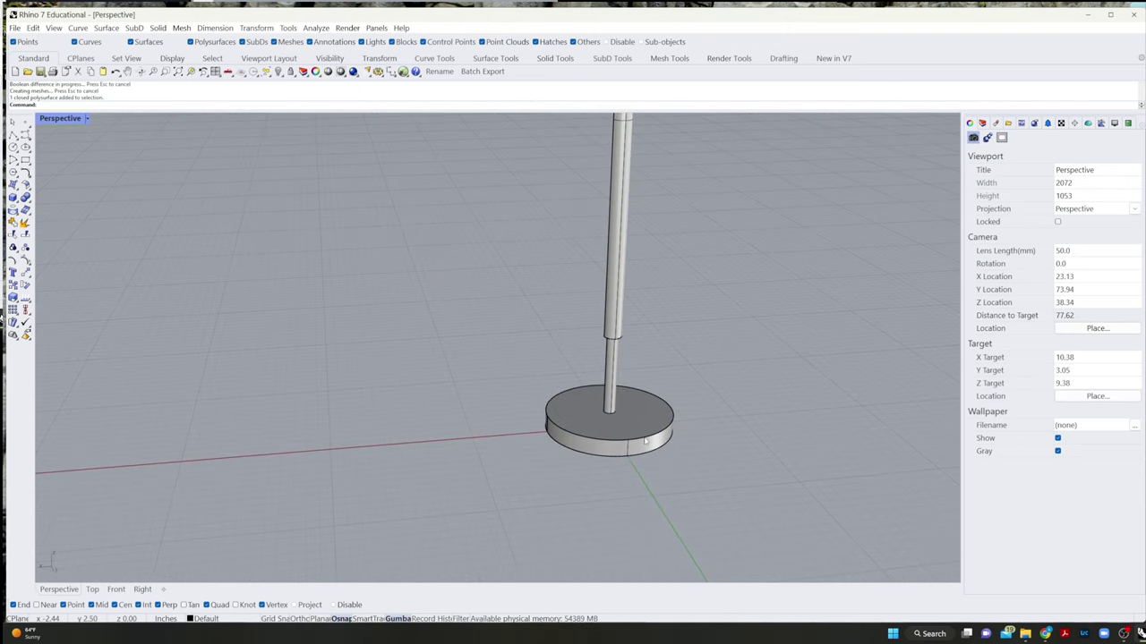
pyautogui.scroll(-6, 647, 443)
pyautogui.keyDown('shift'); pyautogui.moveTo(682, 403); pyautogui.dragTo(519, 447, button='right'); pyautogui.keyUp('shift')
pyautogui.scroll(-4, 640, 465)
pyautogui.scroll(5, 520, 450)
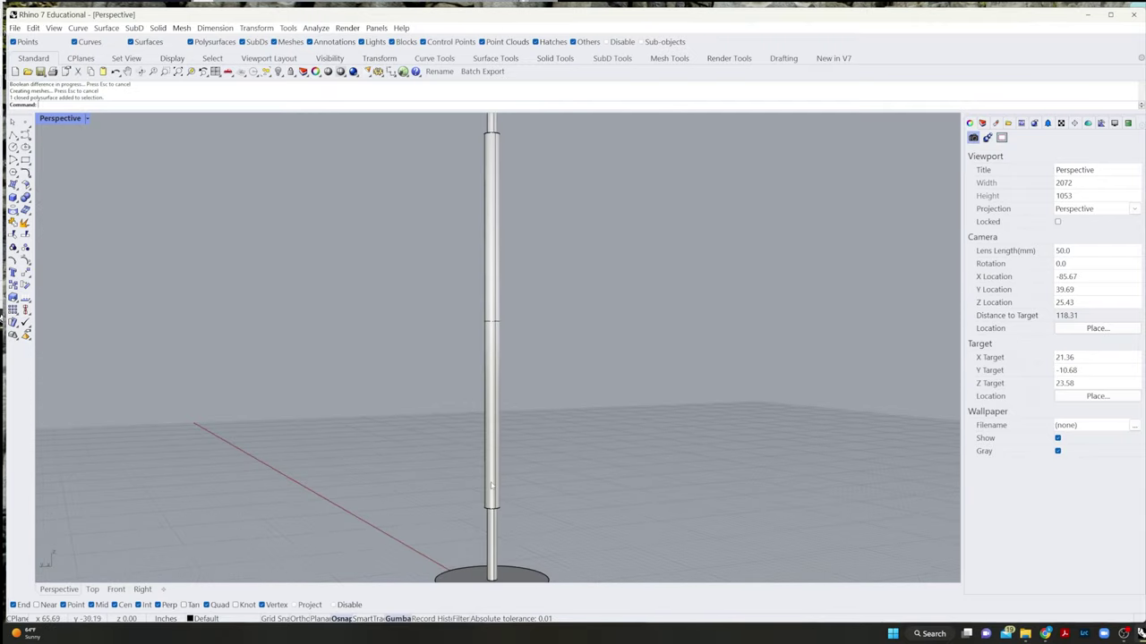
# - Select the sleeve and check its finish against the reference photo of the floor lamp
pyautogui.click(488, 492)
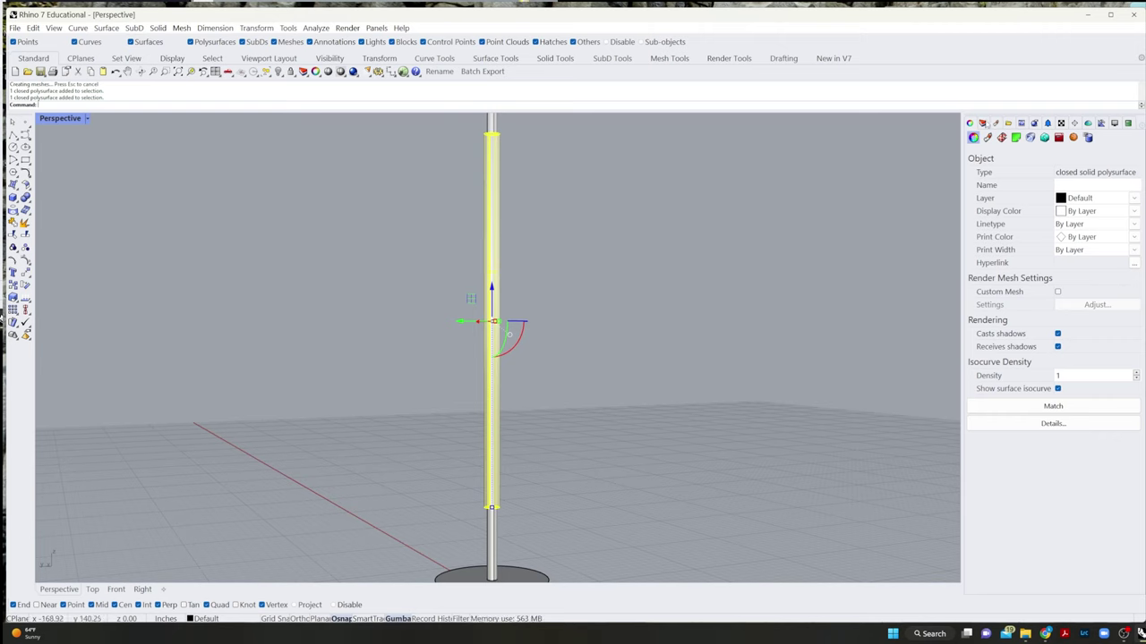
pyautogui.click(982, 124)
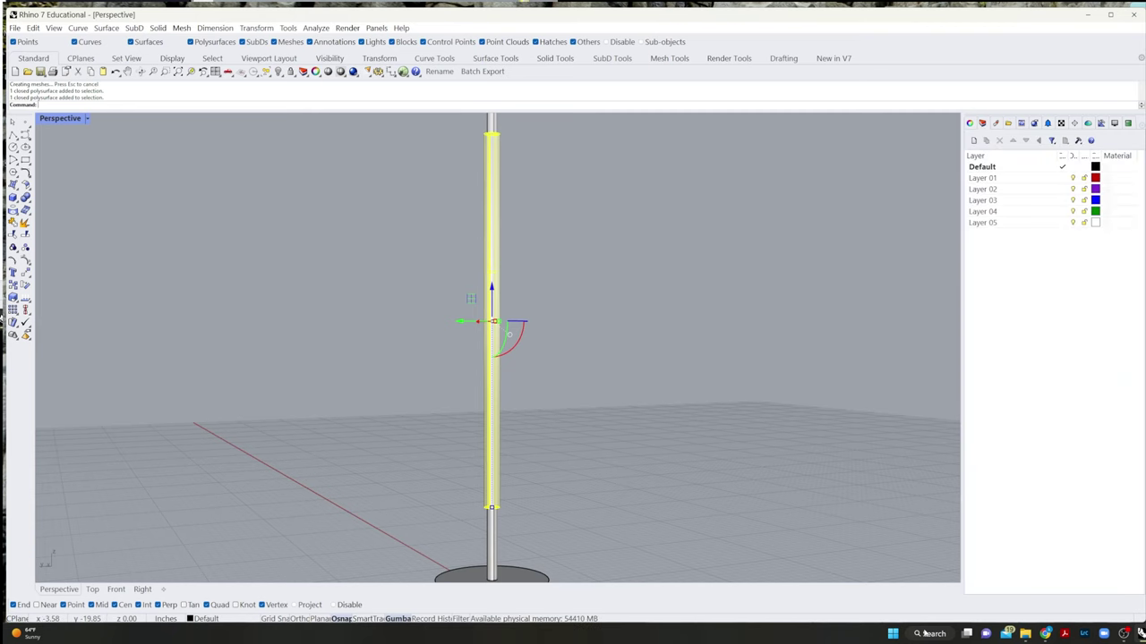
pyautogui.hotkey('alt', 'Tab')
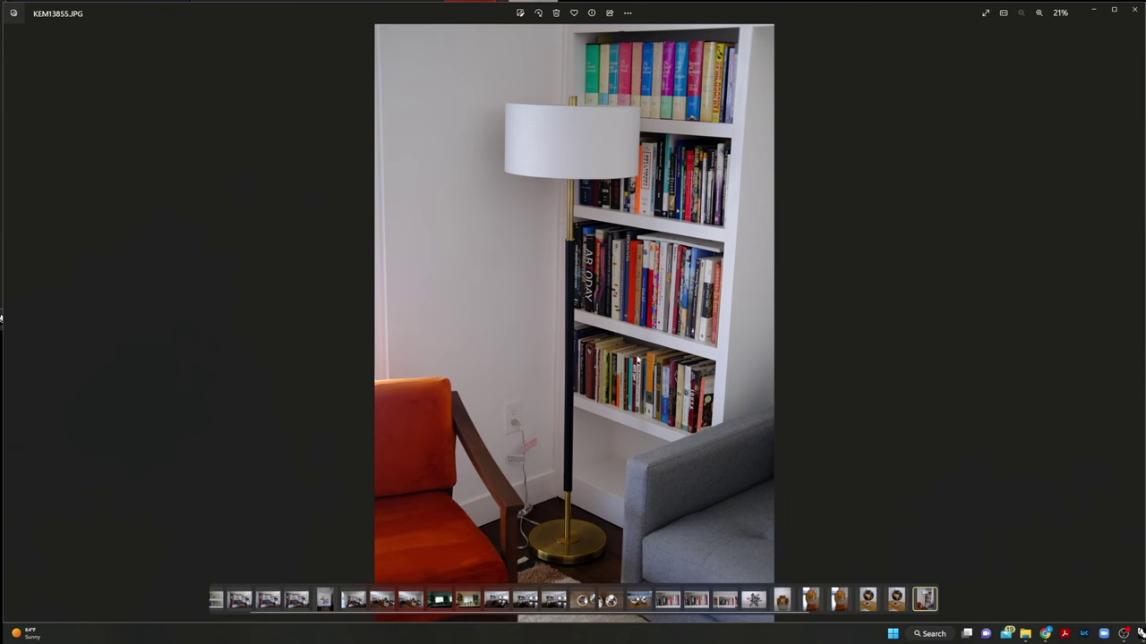
pyautogui.click(1094, 10)
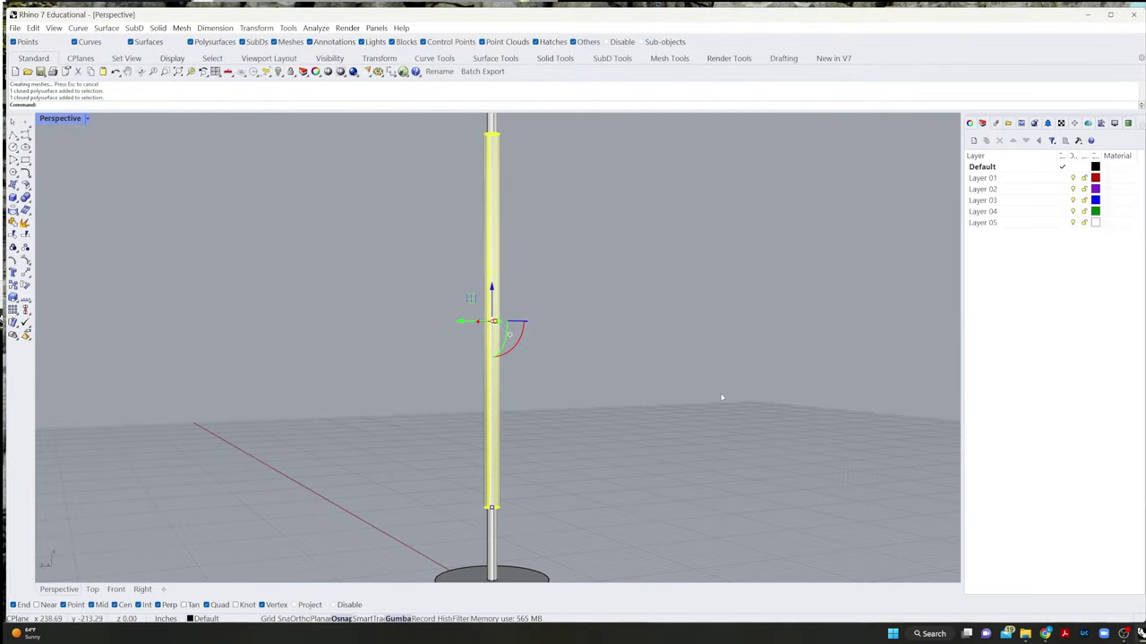
# - Rename Layer 01 as BLACK PLASTIC and move the selected sleeve onto that layer
pyautogui.click(982, 178)
pyautogui.doubleClick(983, 178)
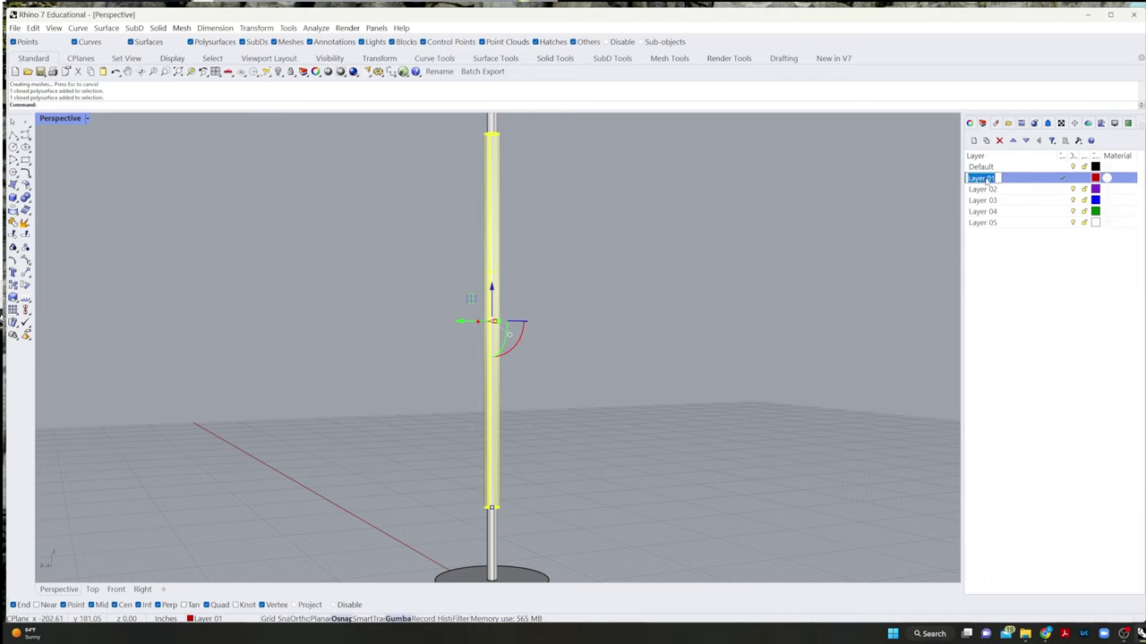
pyautogui.write('b')
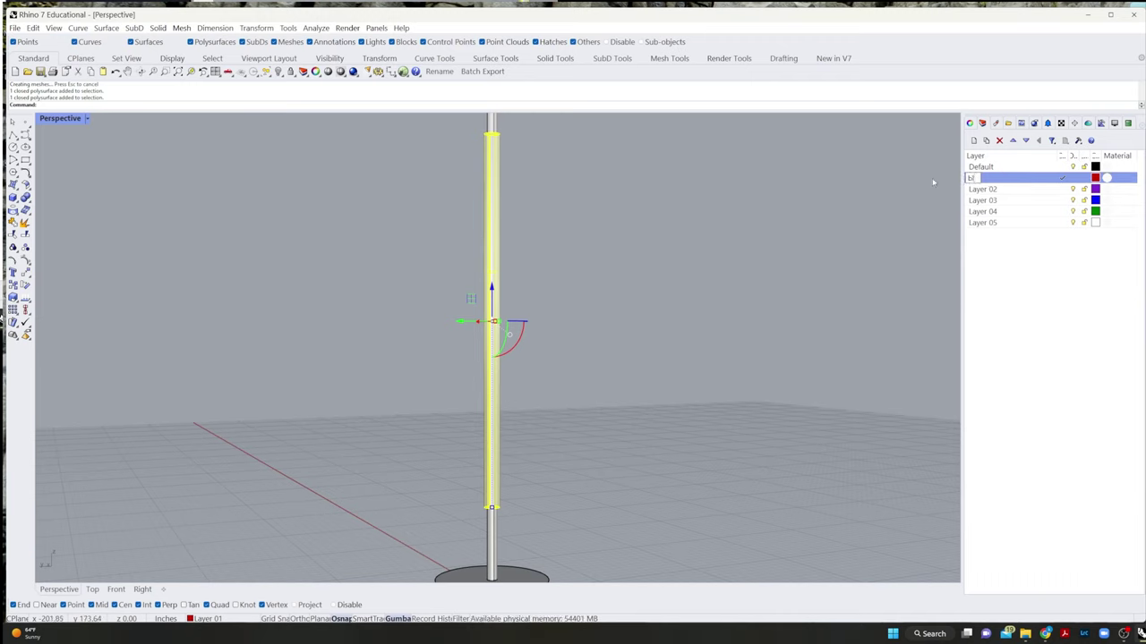
pyautogui.write('LACK PLASTIC')
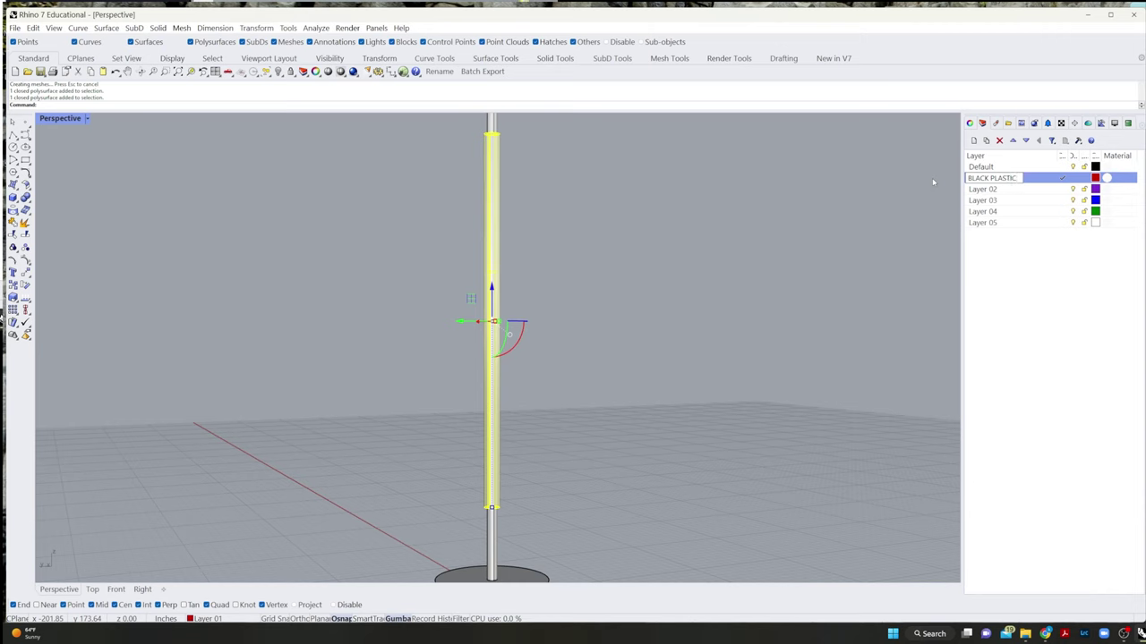
pyautogui.press('Return')
pyautogui.rightClick(1038, 186)
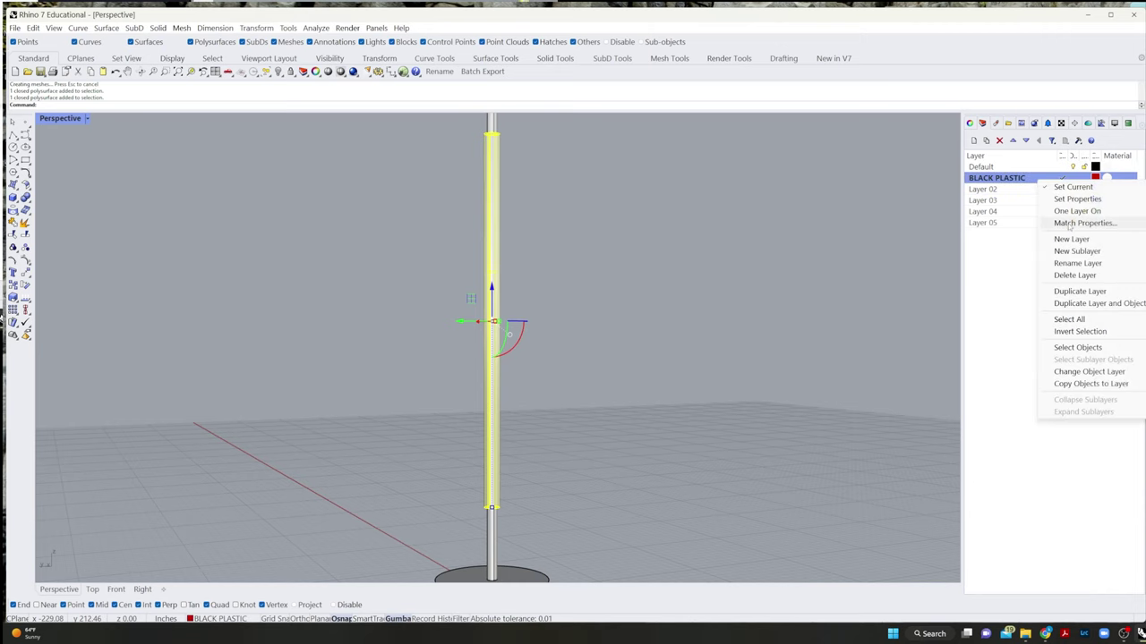
pyautogui.click(1087, 371)
# - Rename Layer 02 as BRASS and move the pole onto that layer
pyautogui.click(1025, 190)
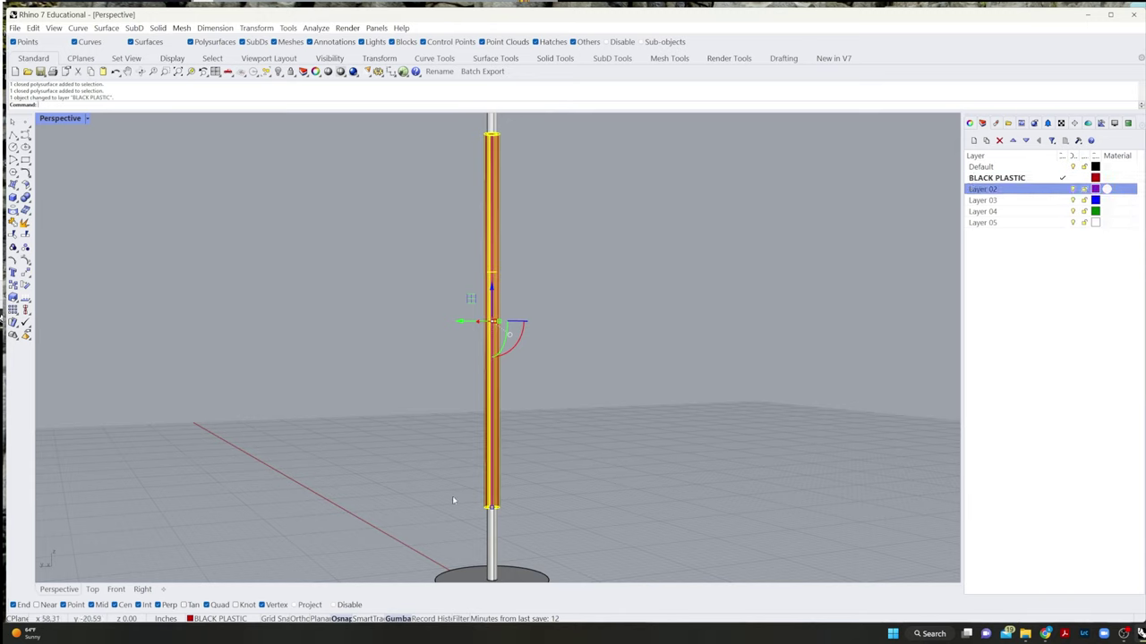
pyautogui.click(491, 541)
pyautogui.doubleClick(991, 190)
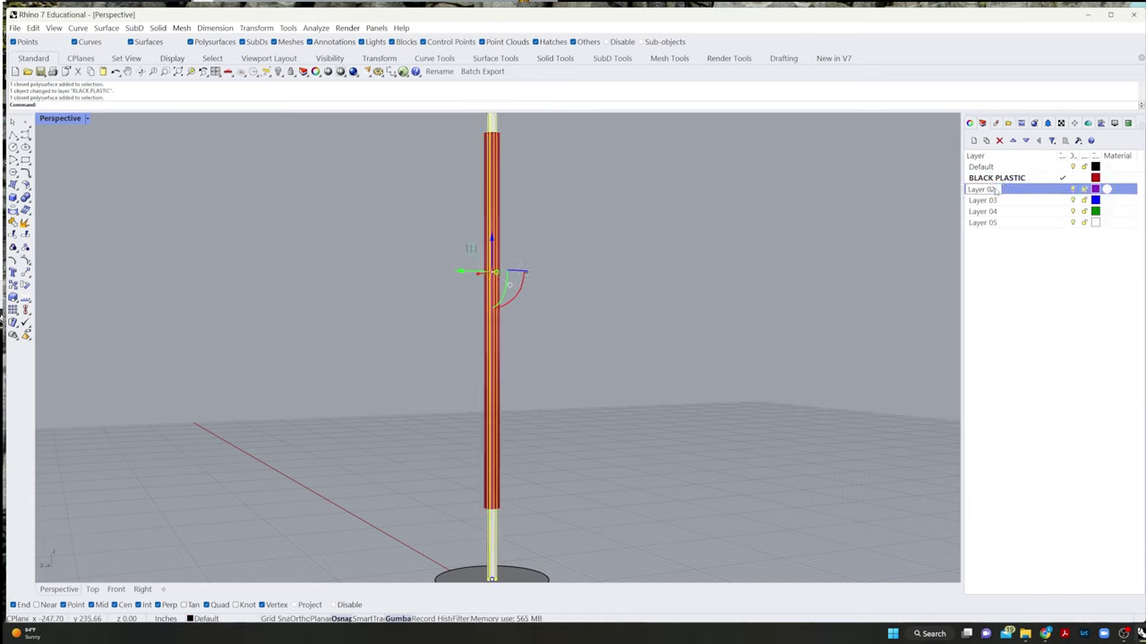
pyautogui.moveTo(996, 190); pyautogui.dragTo(944, 192)
pyautogui.write('BRASS')
pyautogui.press('Return')
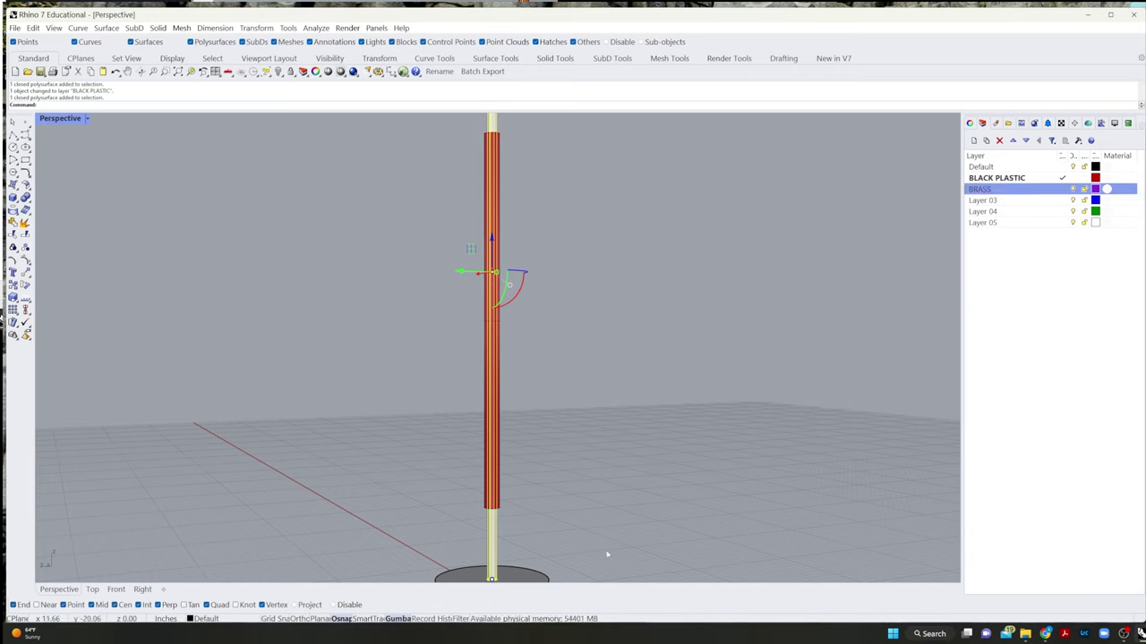
pyautogui.click(606, 553)
pyautogui.click(494, 528)
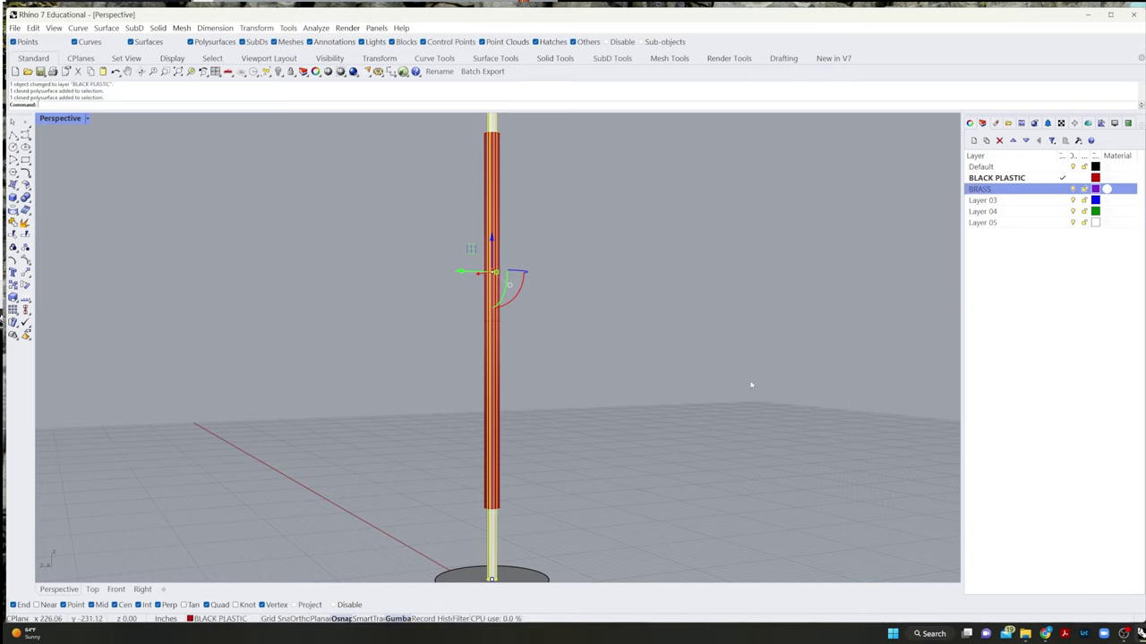
pyautogui.rightClick(1000, 191)
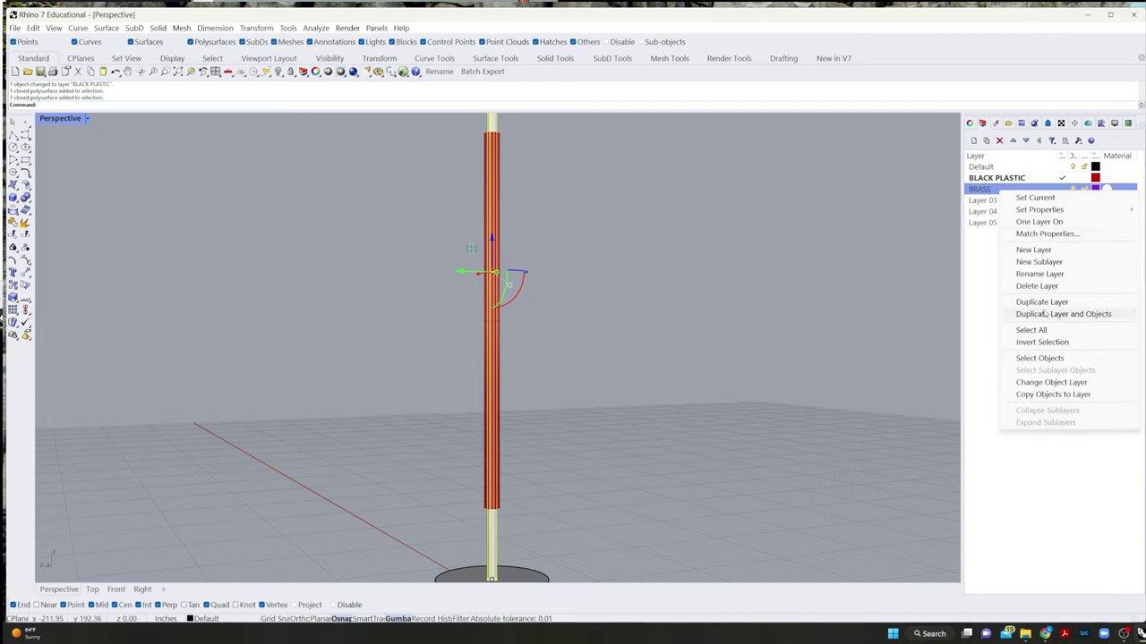
pyautogui.click(1029, 382)
pyautogui.click(565, 502)
# - Join the base disc and the pole into one solid with BooleanUnion
pyautogui.scroll(-3, 565, 502)
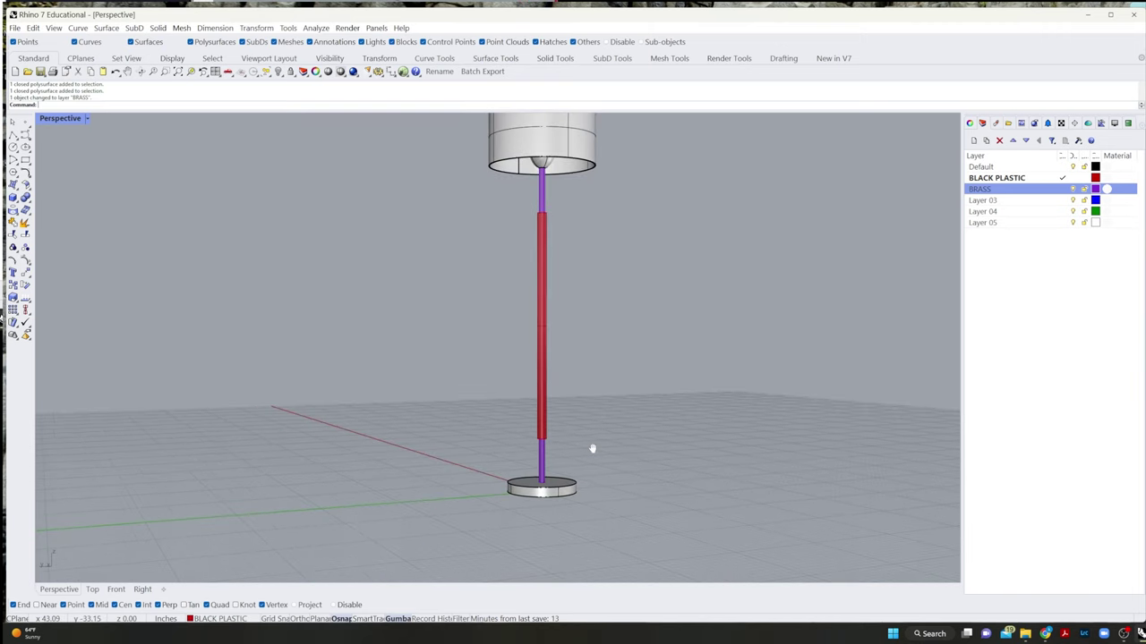
pyautogui.click(555, 488)
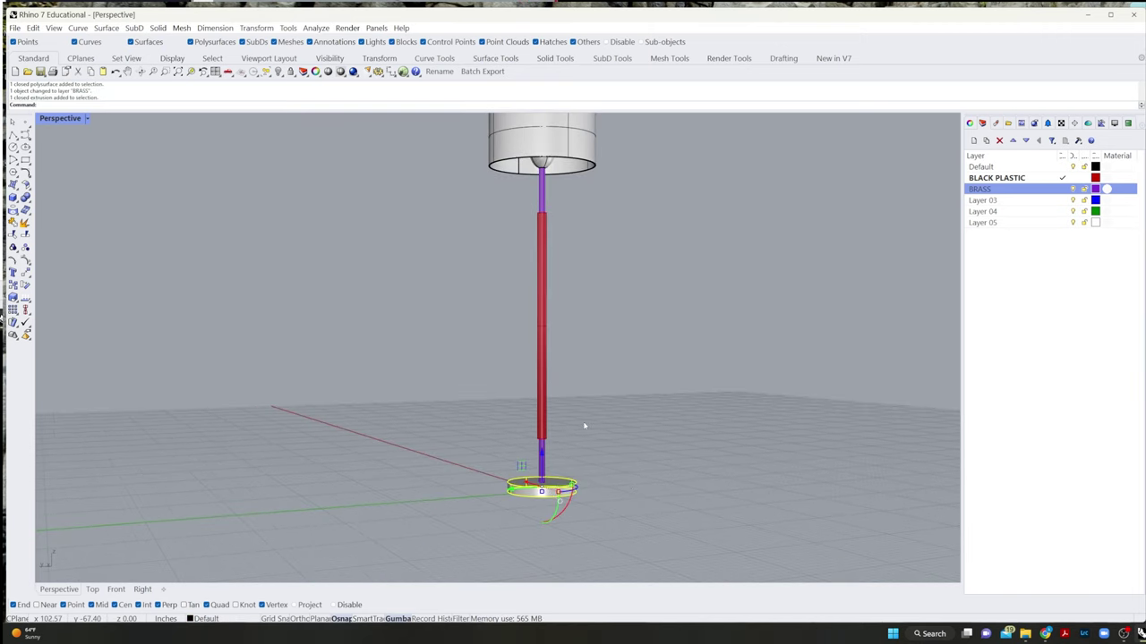
pyautogui.click(606, 460)
pyautogui.moveTo(438, 542); pyautogui.dragTo(437, 541)
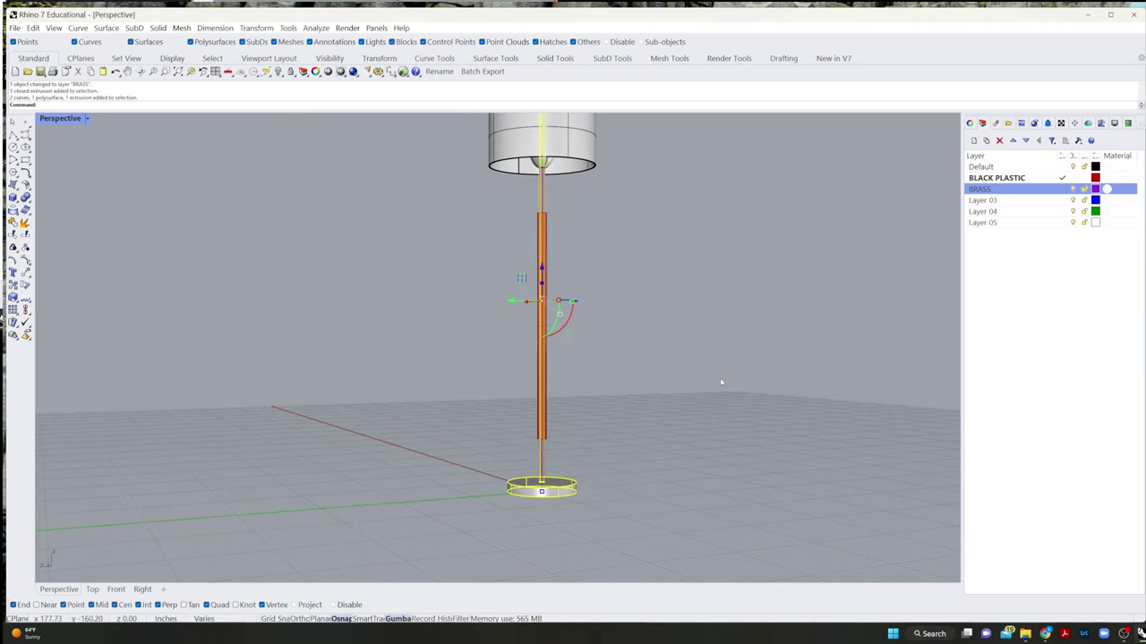
pyautogui.click(25, 197)
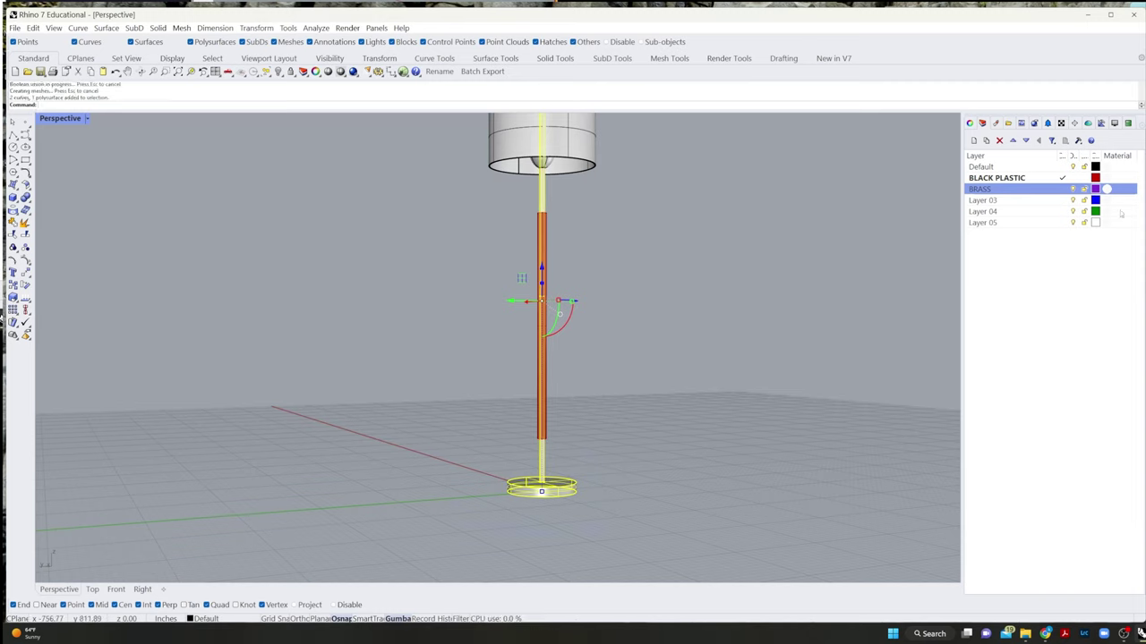
# - Move the joined base and pole with the selected curves to the BRASS layer and make BRASS the current layer
pyautogui.rightClick(1044, 191)
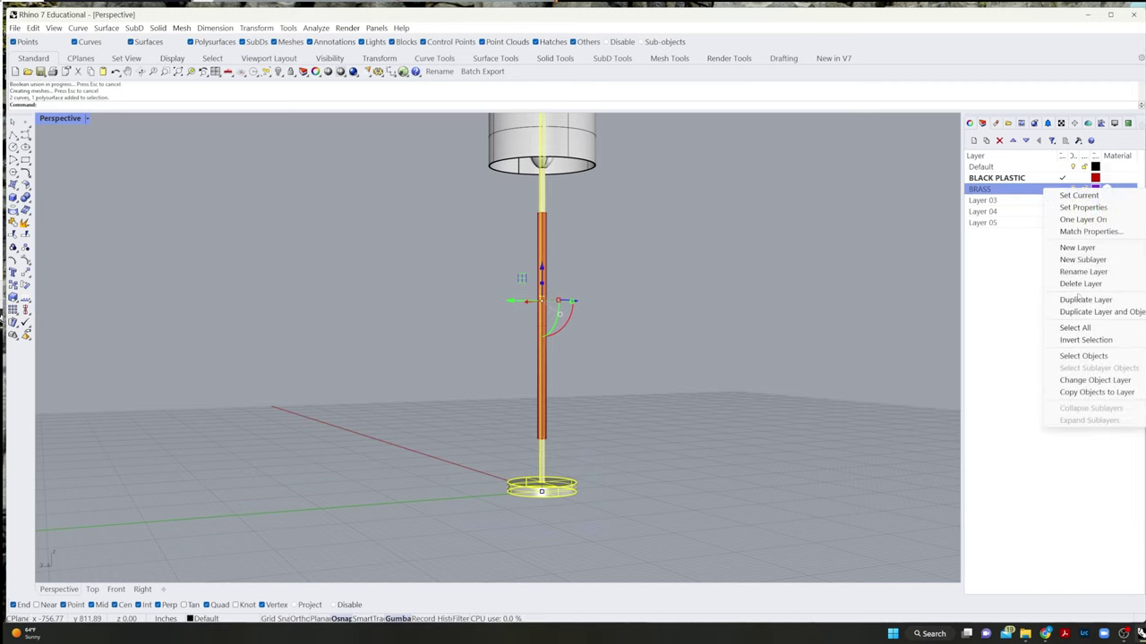
pyautogui.click(1082, 384)
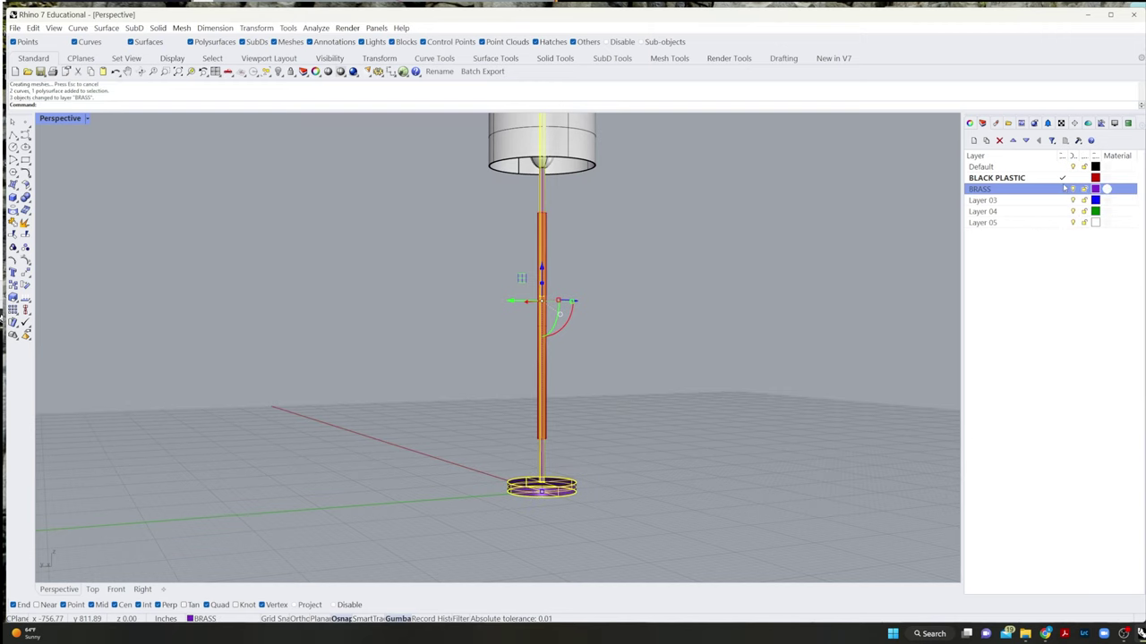
pyautogui.click(1063, 188)
# - Try to join the top cap, the four support rods and the pole into one solid with BooleanUnion
pyautogui.moveTo(645, 317); pyautogui.dragTo(622, 343, button='right')
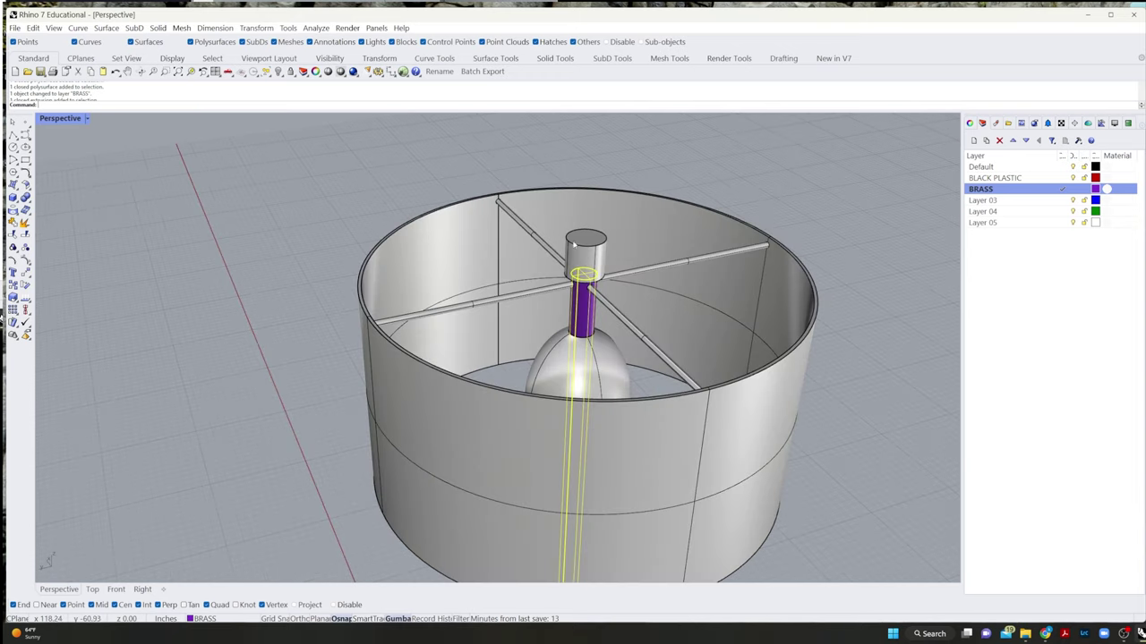
pyautogui.click(591, 256)
pyautogui.keyDown('shift'); pyautogui.click(646, 263); pyautogui.keyUp('shift')
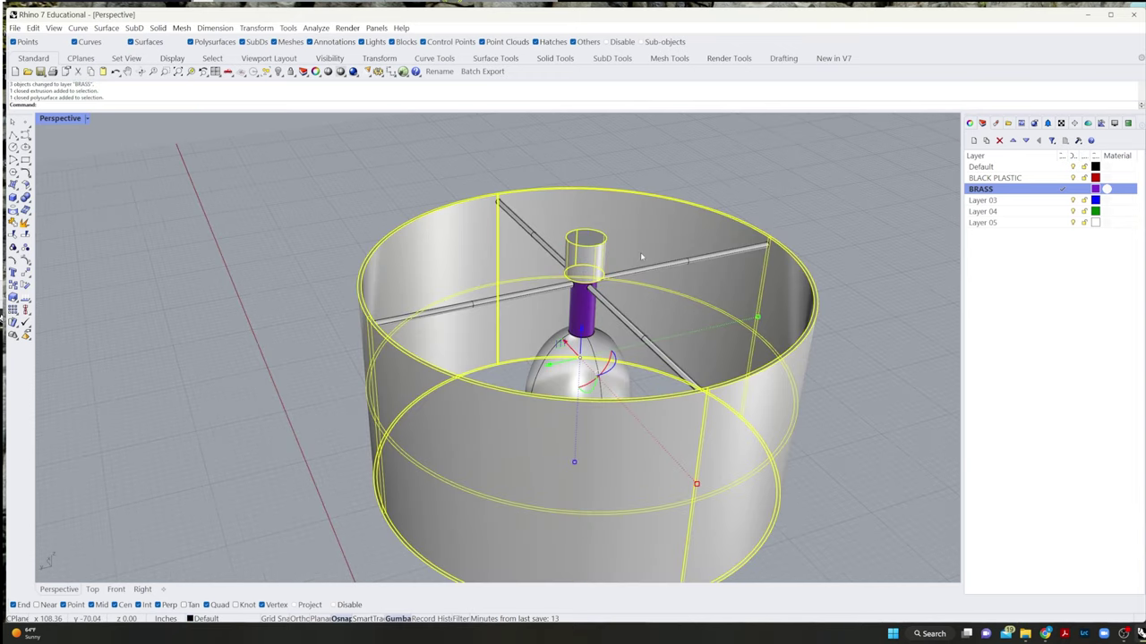
pyautogui.press('Escape')
pyautogui.click(629, 274)
pyautogui.keyDown('shift'); pyautogui.click(592, 260); pyautogui.keyUp('shift')
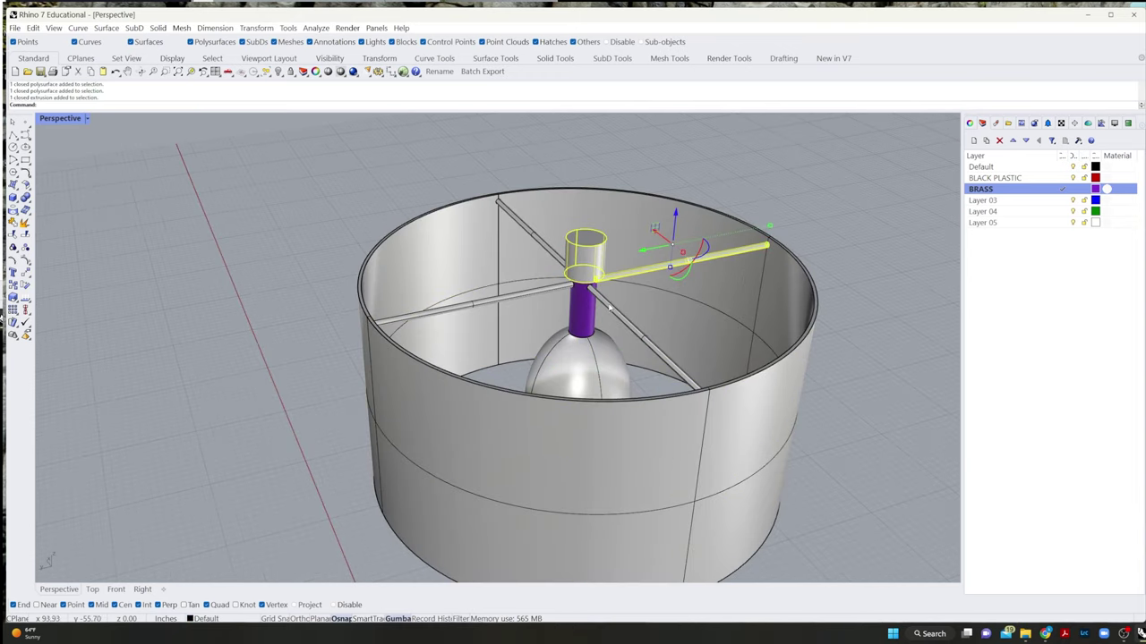
pyautogui.keyDown('shift'); pyautogui.click(644, 339); pyautogui.keyUp('shift')
pyautogui.keyDown('shift'); pyautogui.click(474, 304); pyautogui.keyUp('shift')
pyautogui.keyDown('shift'); pyautogui.click(536, 237); pyautogui.keyUp('shift')
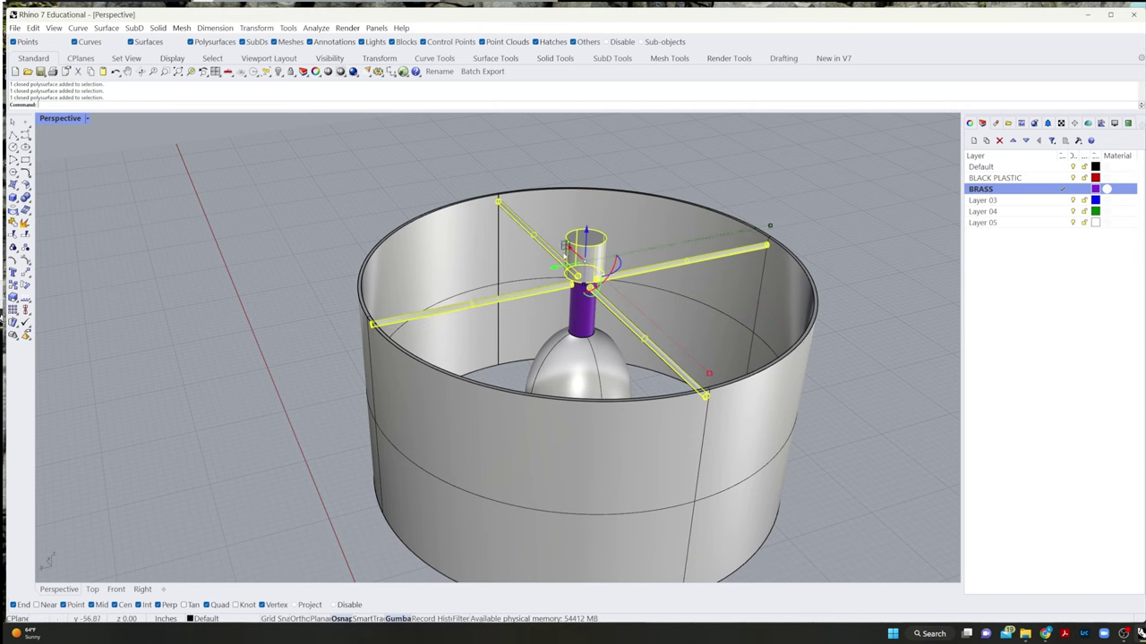
pyautogui.scroll(-5, 856, 302)
pyautogui.scroll(6, 798, 421)
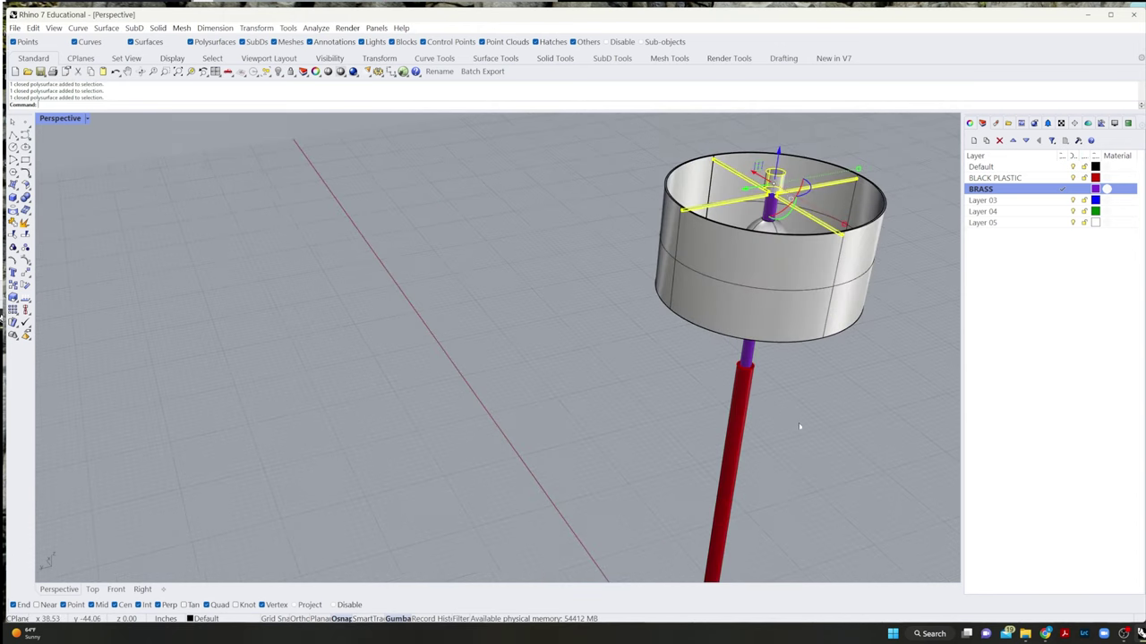
pyautogui.keyDown('shift'); pyautogui.click(699, 300); pyautogui.keyUp('shift')
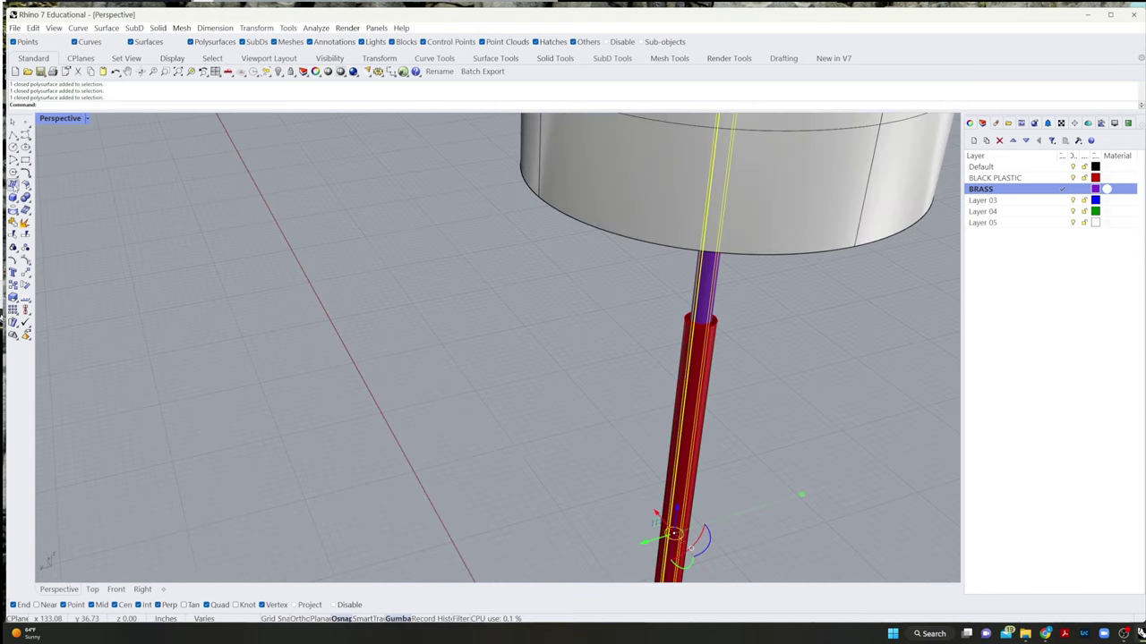
pyautogui.click(25, 198)
# - Inspect the unioned cap, rods and pole inside the shade and undo that BooleanUnion
pyautogui.scroll(-7, 252, 226)
pyautogui.keyDown('shift'); pyautogui.moveTo(271, 224); pyautogui.dragTo(252, 326, button='right'); pyautogui.keyUp('shift')
pyautogui.moveTo(375, 286); pyautogui.dragTo(344, 318, button='right')
pyautogui.scroll(8, 293, 354)
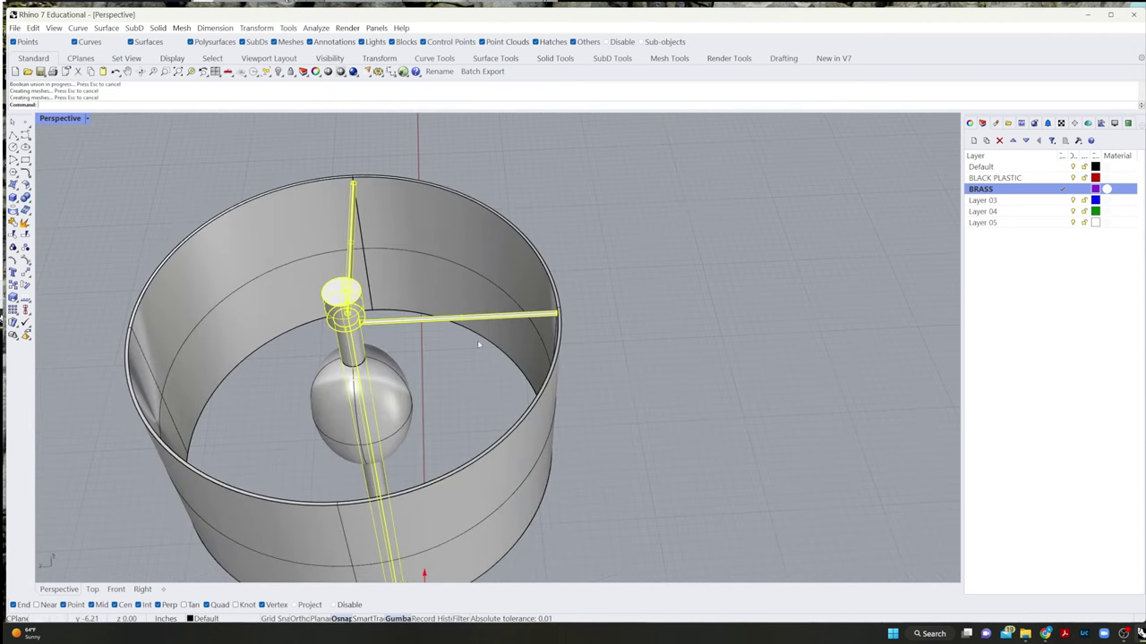
pyautogui.click(629, 384)
pyautogui.moveTo(629, 385); pyautogui.dragTo(595, 381, button='right')
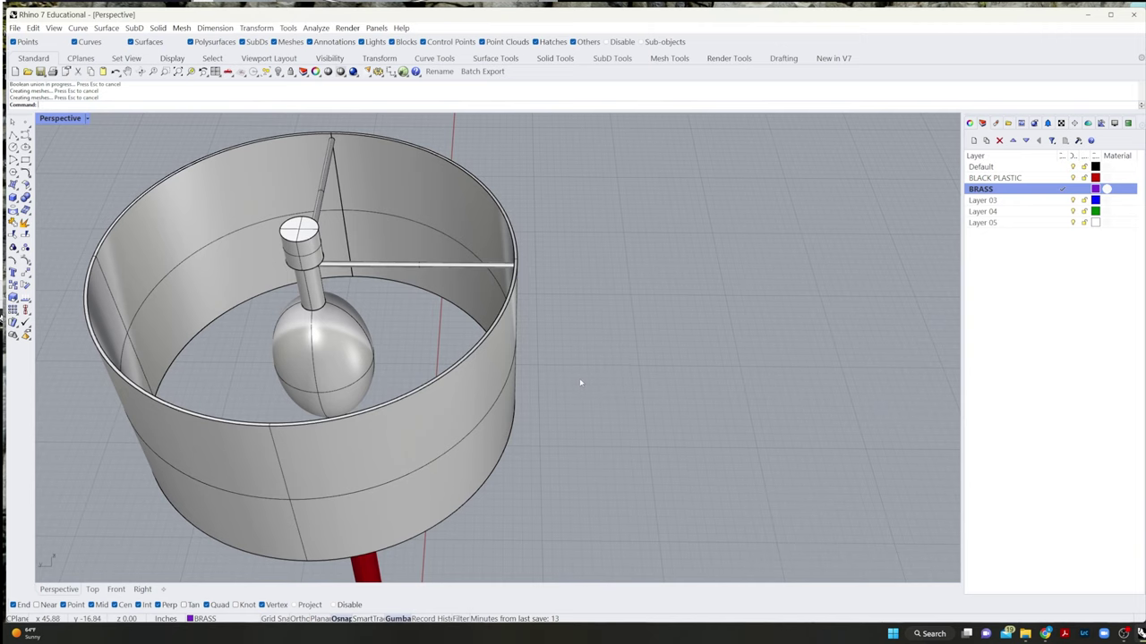
pyautogui.hotkey('ctrl', 'z')
pyautogui.click(683, 344)
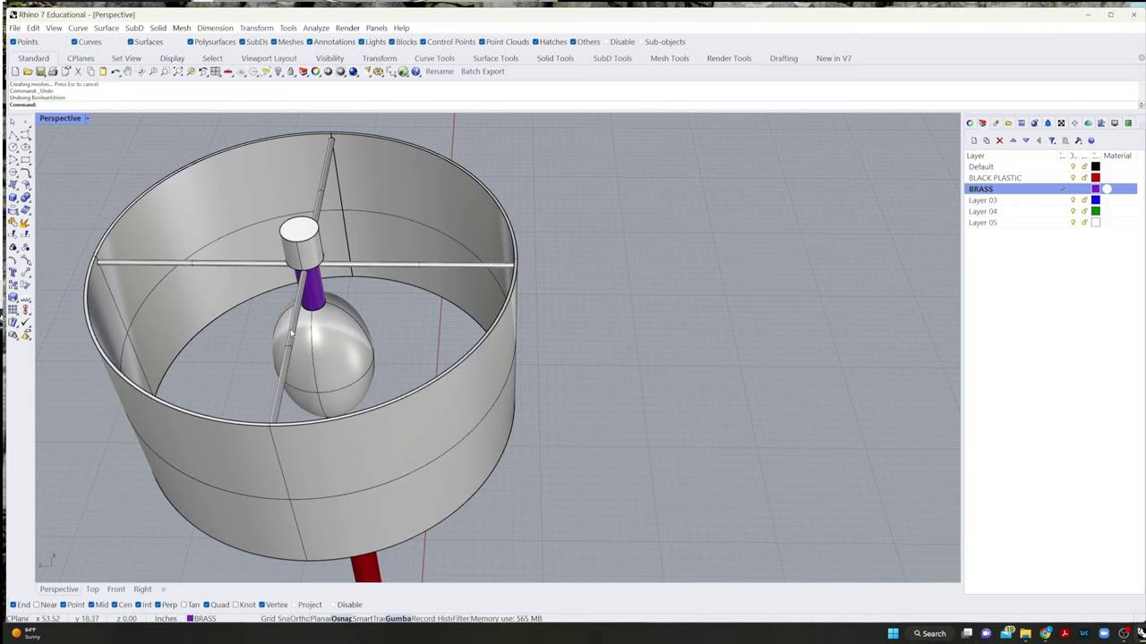
# - Try to join two of the support rods with the pole using BooleanUnion and check the pole by selecting it
pyautogui.click(291, 333)
pyautogui.keyDown('shift'); pyautogui.click(254, 265); pyautogui.keyUp('shift')
pyautogui.scroll(5, 315, 287)
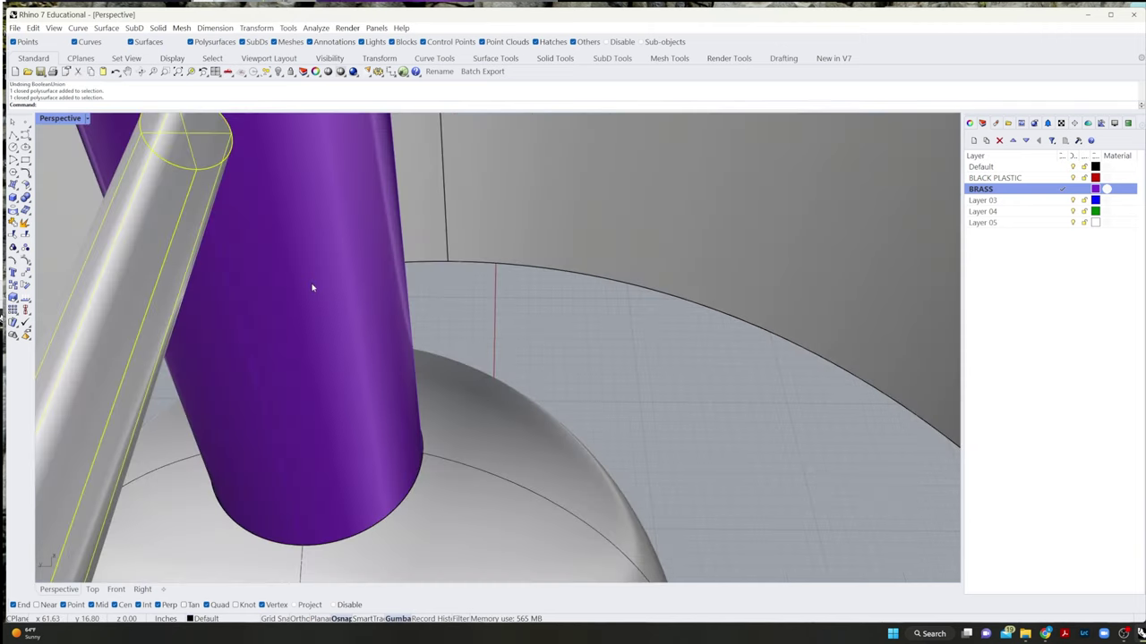
pyautogui.keyDown('shift'); pyautogui.click(313, 287); pyautogui.keyUp('shift')
pyautogui.scroll(-7, 313, 286)
pyautogui.scroll(4, 312, 288)
pyautogui.press('Escape')
pyautogui.rightClick(313, 290)
pyautogui.click(314, 289)
pyautogui.click(292, 311)
pyautogui.rightClick(294, 310)
pyautogui.click(314, 289)
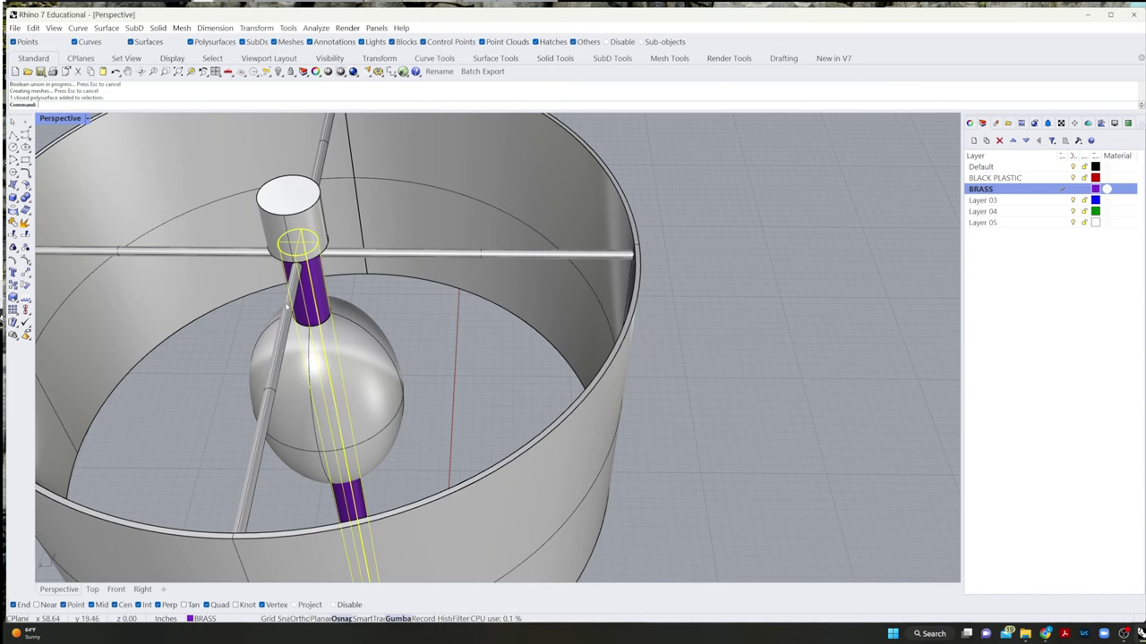
pyautogui.scroll(6, 289, 308)
pyautogui.scroll(-10, 252, 304)
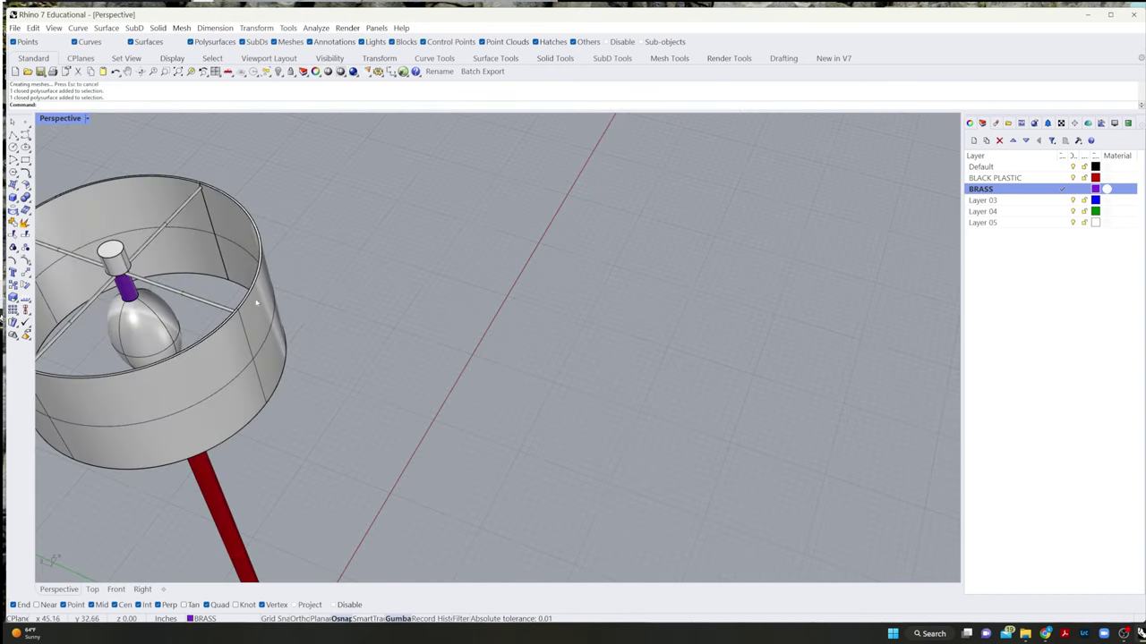
# - Try to join all four support rods with the pole using BooleanUnion, excluding the top cap, and undo the union
pyautogui.scroll(5, 251, 303)
pyautogui.click(358, 347)
pyautogui.keyDown('shift'); pyautogui.click(286, 369); pyautogui.keyUp('shift')
pyautogui.keyDown('shift'); pyautogui.click(276, 327); pyautogui.keyUp('shift')
pyautogui.keyDown('shift'); pyautogui.click(333, 309); pyautogui.keyUp('shift')
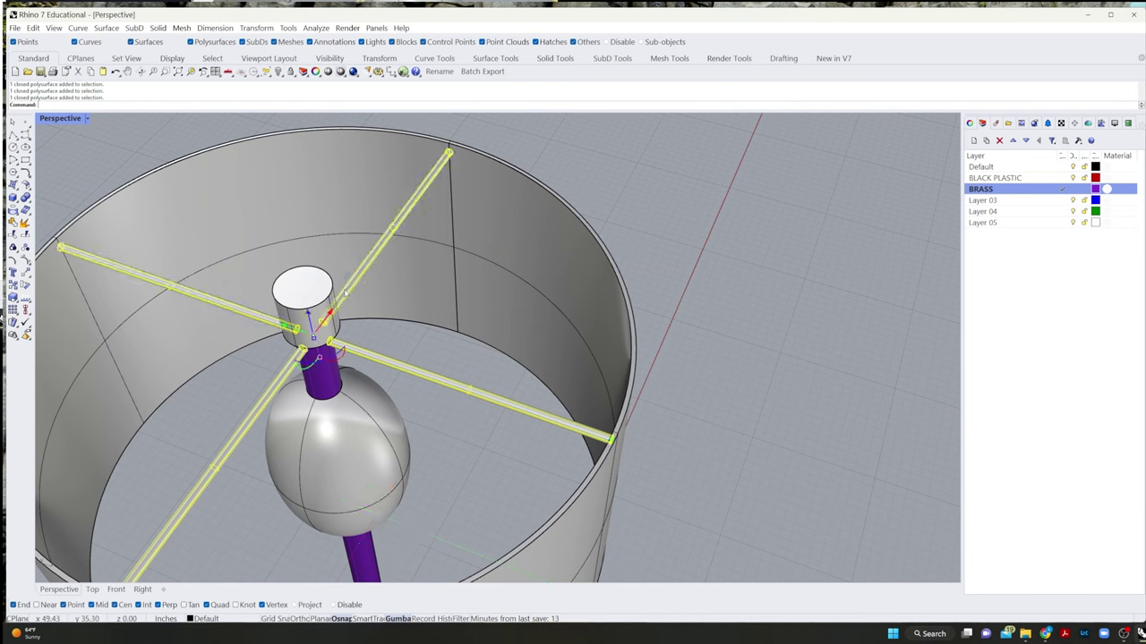
pyautogui.keyDown('shift'); pyautogui.click(322, 380); pyautogui.keyUp('shift')
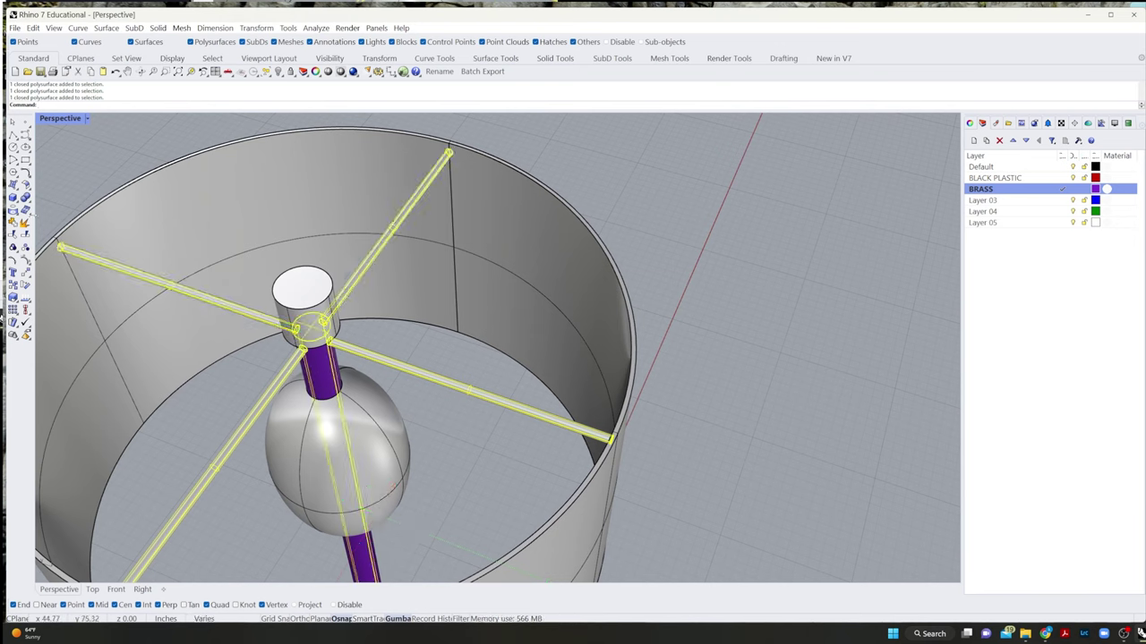
pyautogui.click(24, 199)
pyautogui.hotkey('ctrl', 'z')
pyautogui.press('Escape')
# - Isolate the four support rods inside the lampshade so that all other lamp parts are hidden
pyautogui.scroll(-7, 417, 312)
pyautogui.scroll(7, 430, 310)
pyautogui.moveTo(410, 316); pyautogui.dragTo(340, 329, button='right')
pyautogui.scroll(-7, 238, 354)
pyautogui.scroll(7, 190, 376)
pyautogui.keyDown('shift'); pyautogui.moveTo(120, 416); pyautogui.dragTo(319, 422, button='right'); pyautogui.keyUp('shift')
pyautogui.click(319, 421)
pyautogui.keyDown('shift'); pyautogui.click(269, 292); pyautogui.keyUp('shift')
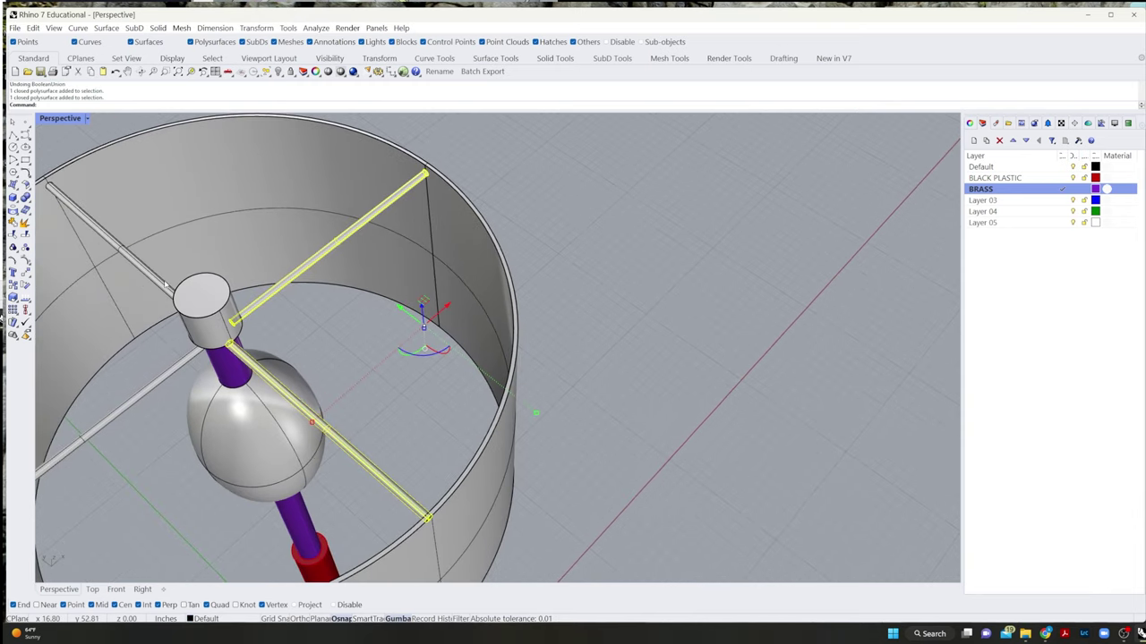
pyautogui.keyDown('shift'); pyautogui.click(165, 284); pyautogui.keyUp('shift')
pyautogui.middleClick(125, 349)
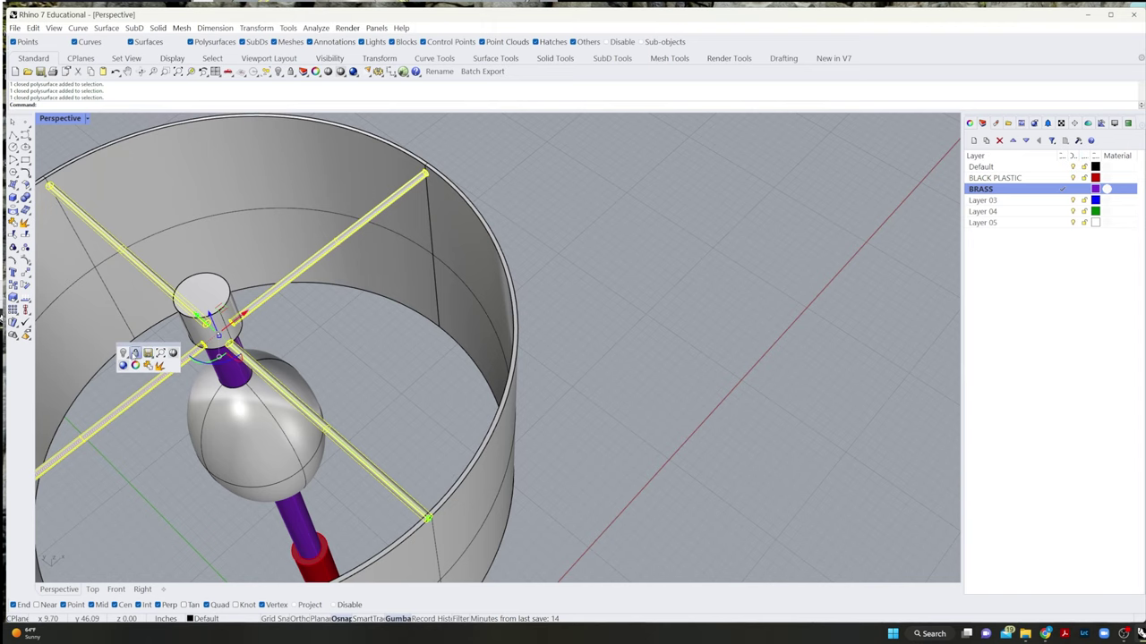
pyautogui.click(134, 353)
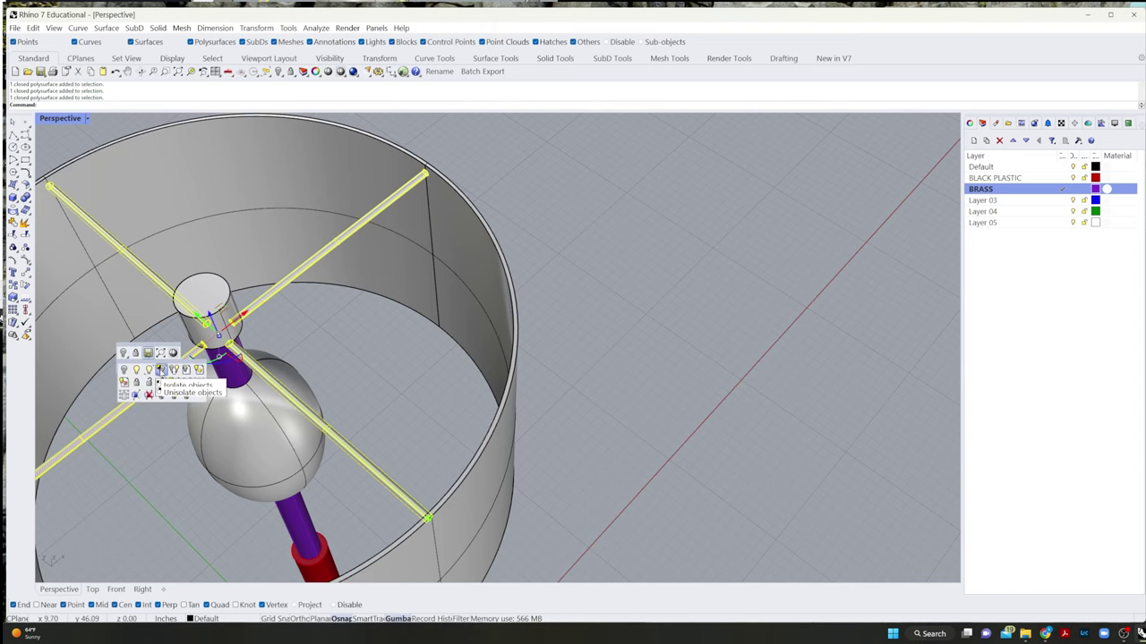
pyautogui.click(161, 371)
pyautogui.click(159, 493)
# - Lengthen two of the support rods by moving their inner end faces toward the centre of the cross
pyautogui.moveTo(203, 438); pyautogui.dragTo(238, 414, button='right')
pyautogui.scroll(5, 269, 385)
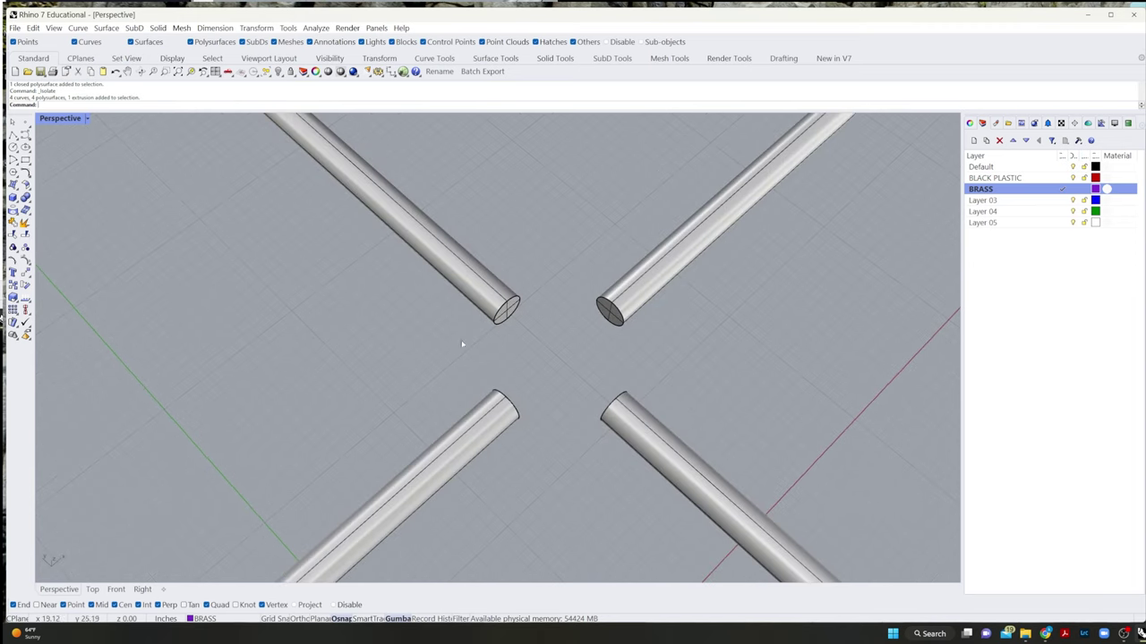
pyautogui.keyDown('ctrl'); pyautogui.keyDown('shift'); pyautogui.click(506, 310); pyautogui.keyUp('shift'); pyautogui.keyUp('ctrl')
pyautogui.moveTo(481, 291); pyautogui.dragTo(511, 316)
pyautogui.click(593, 343)
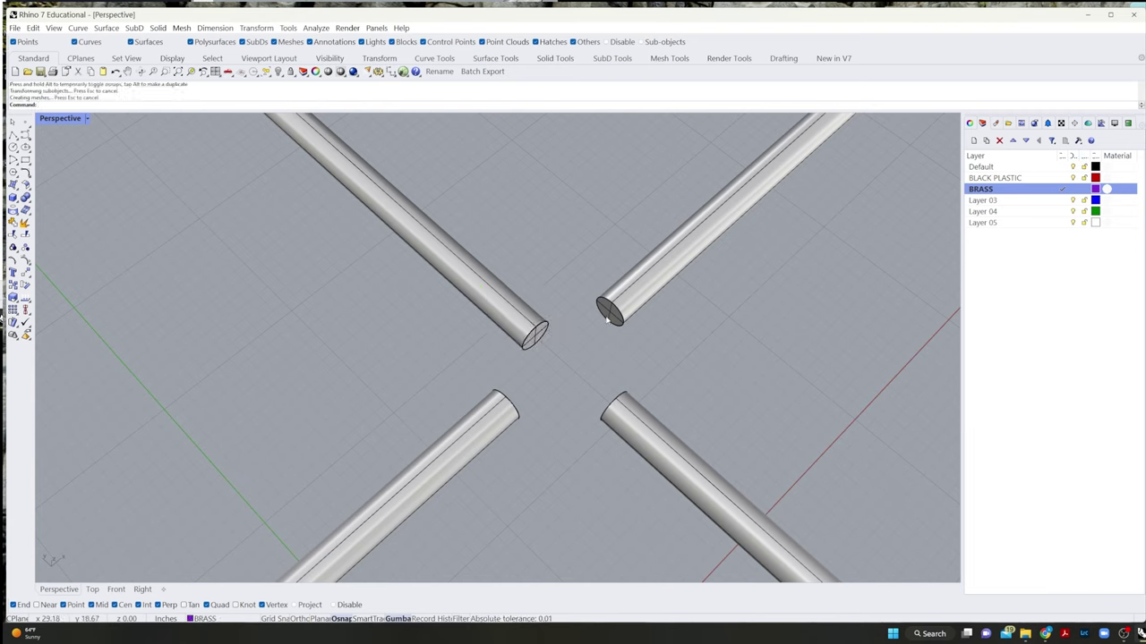
pyautogui.keyDown('ctrl'); pyautogui.keyDown('shift'); pyautogui.click(607, 320); pyautogui.keyUp('shift'); pyautogui.keyUp('ctrl')
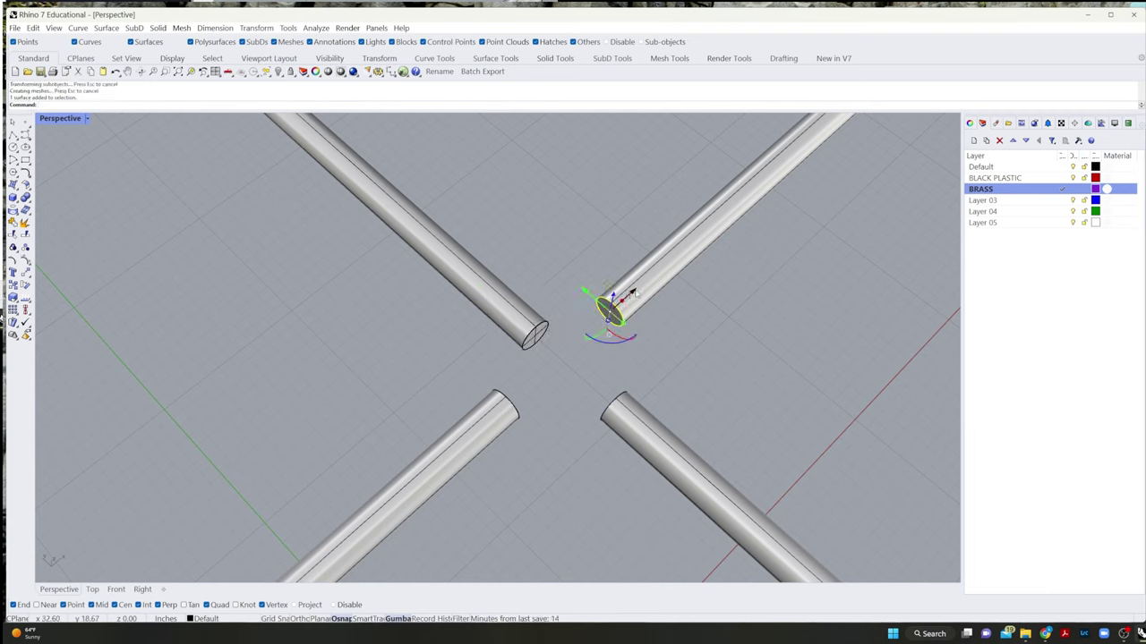
pyautogui.moveTo(632, 292); pyautogui.dragTo(583, 351)
pyautogui.click(539, 415)
# - Lengthen the third support rod by moving its inner end face closer to the centre
pyautogui.moveTo(537, 418); pyautogui.dragTo(591, 454, button='right')
pyautogui.scroll(-3, 591, 454)
pyautogui.scroll(4, 649, 473)
pyautogui.click(681, 358)
pyautogui.write('Z')
pyautogui.press('Return')
pyautogui.write('Selected Target 1To1 ): S')
pyautogui.press('Return')
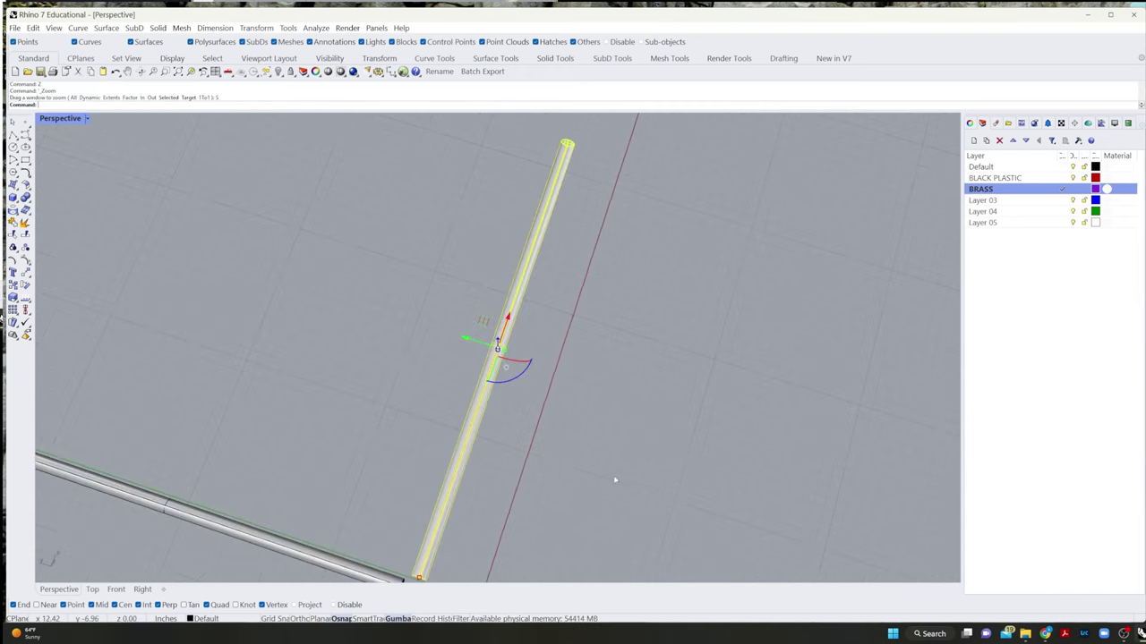
pyautogui.moveTo(613, 480); pyautogui.dragTo(698, 385, button='right')
pyautogui.scroll(2, 690, 465)
pyautogui.click(685, 464)
pyautogui.scroll(3, 643, 442)
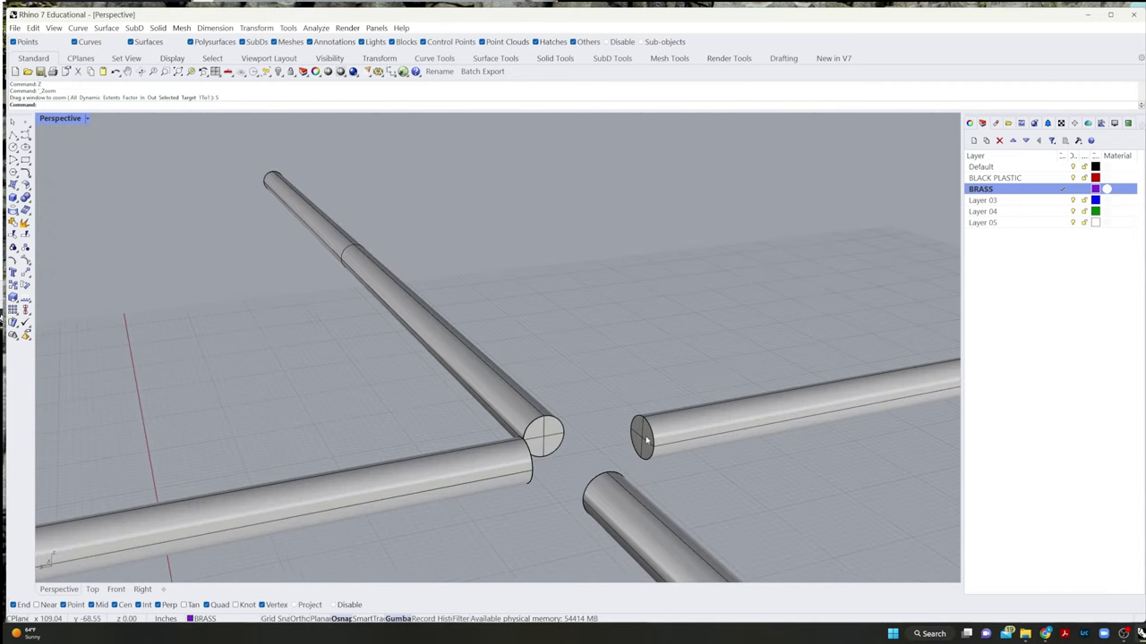
pyautogui.click(642, 439)
pyautogui.moveTo(610, 445); pyautogui.dragTo(576, 447)
# - Zoom to the remaining short rod and move its inner end face in to the centre of the cross
pyautogui.click(604, 490)
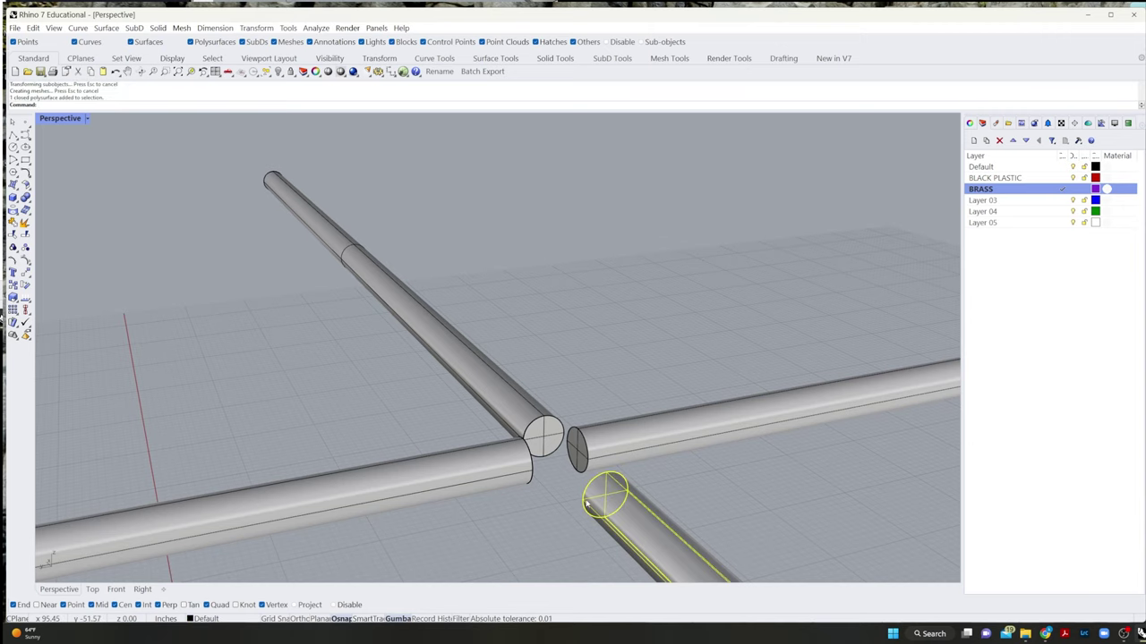
pyautogui.write('z')
pyautogui.press('Return')
pyautogui.write('s')
pyautogui.press('Return')
pyautogui.scroll(-2, 728, 509)
pyautogui.scroll(8, 371, 389)
pyautogui.keyDown('shift'); pyautogui.moveTo(581, 494); pyautogui.dragTo(527, 388, button='right'); pyautogui.keyUp('shift')
pyautogui.scroll(4, 527, 388)
pyautogui.click(573, 451)
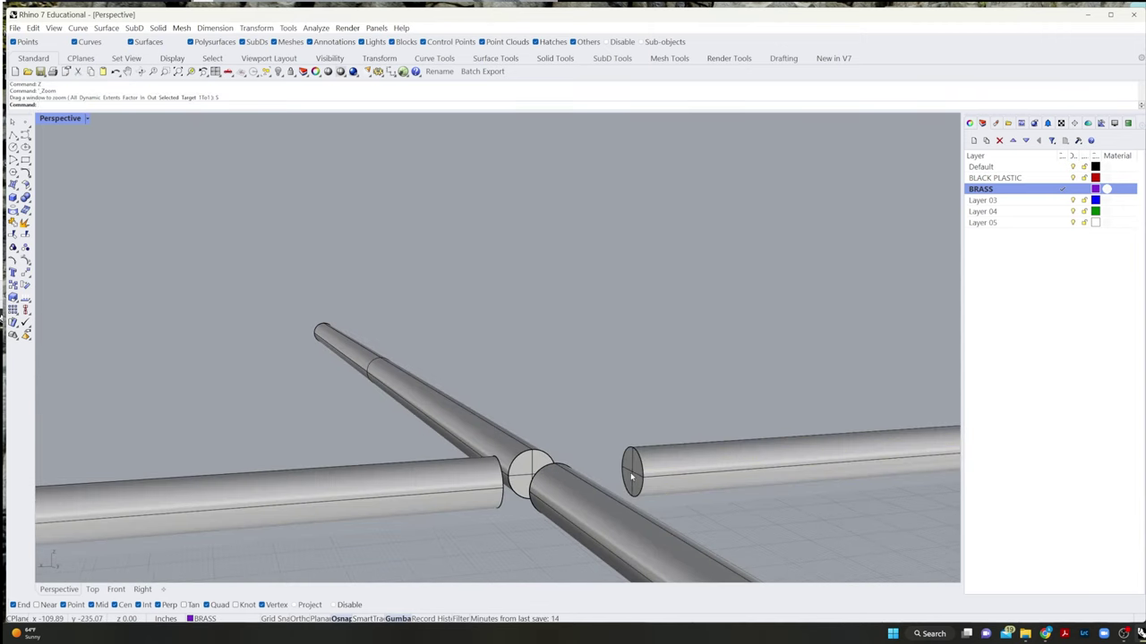
pyautogui.keyDown('ctrl'); pyautogui.keyDown('shift'); pyautogui.click(631, 477); pyautogui.keyUp('shift'); pyautogui.keyUp('ctrl')
pyautogui.moveTo(603, 475); pyautogui.dragTo(529, 478)
pyautogui.click(622, 440)
# - Show the hidden lamp parts again and check the extended rods inside the shade
pyautogui.moveTo(622, 436); pyautogui.dragTo(606, 365, button='right')
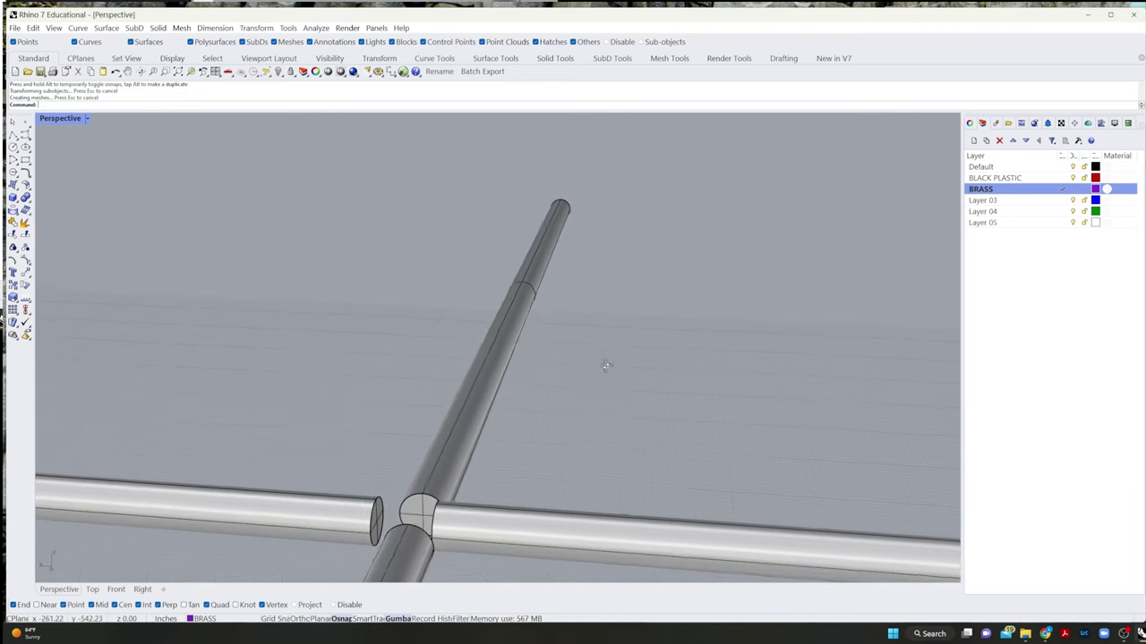
pyautogui.middleClick(560, 386)
pyautogui.click(535, 391)
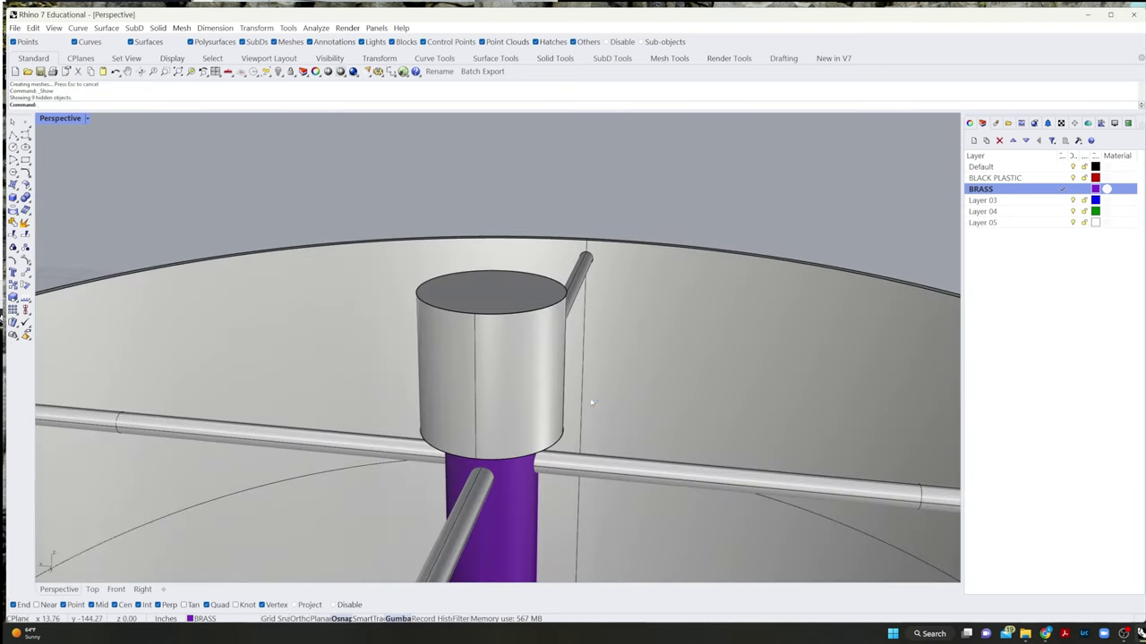
pyautogui.scroll(-10, 592, 403)
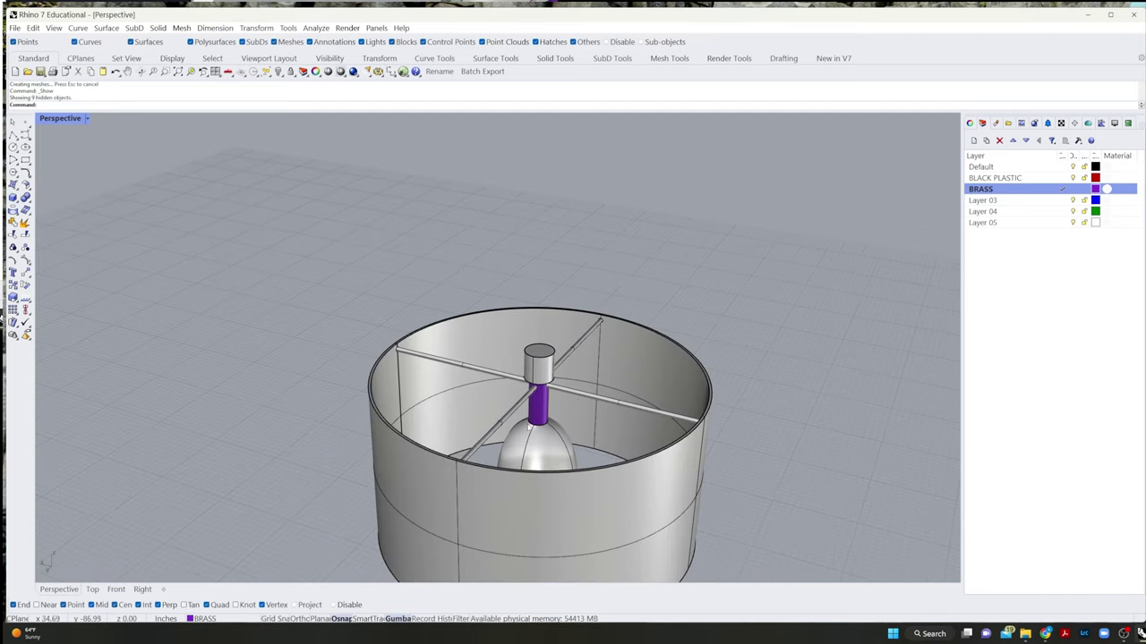
pyautogui.scroll(-4, 449, 399)
pyautogui.scroll(3, 627, 461)
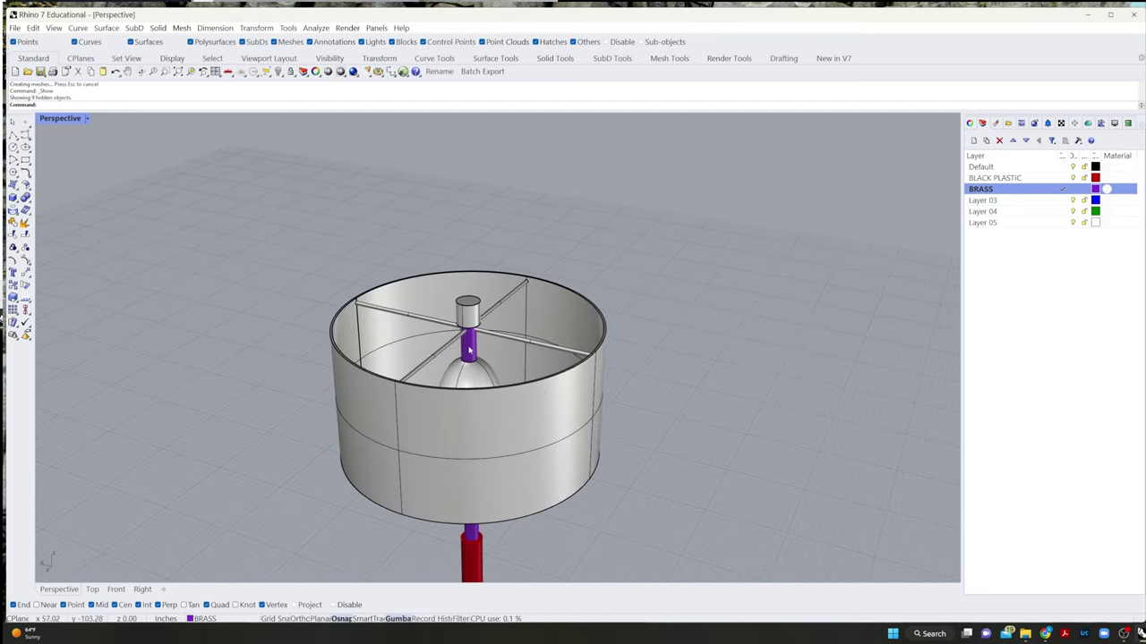
pyautogui.scroll(-6, 415, 329)
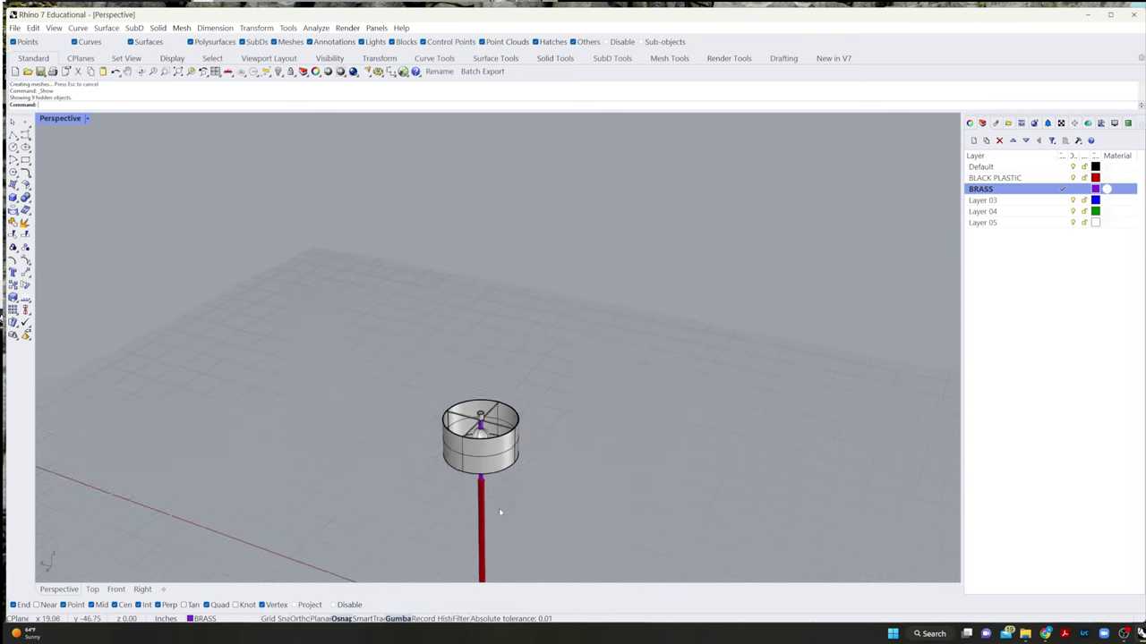
pyautogui.scroll(10, 501, 421)
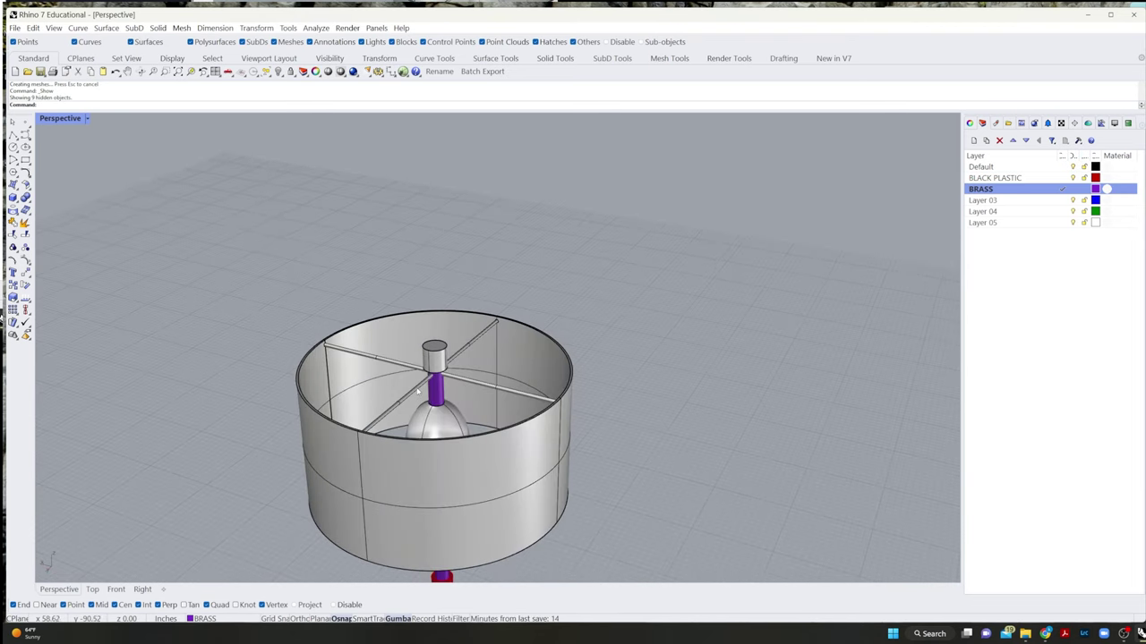
# - Join the pole and the four extended support rods into one solid with BooleanUnion
pyautogui.click(425, 383)
pyautogui.keyDown('shift'); pyautogui.click(466, 398); pyautogui.keyUp('shift')
pyautogui.keyDown('shift'); pyautogui.click(538, 369); pyautogui.keyUp('shift')
pyautogui.keyDown('shift'); pyautogui.click(506, 308); pyautogui.keyUp('shift')
pyautogui.keyDown('shift'); pyautogui.click(414, 340); pyautogui.keyUp('shift')
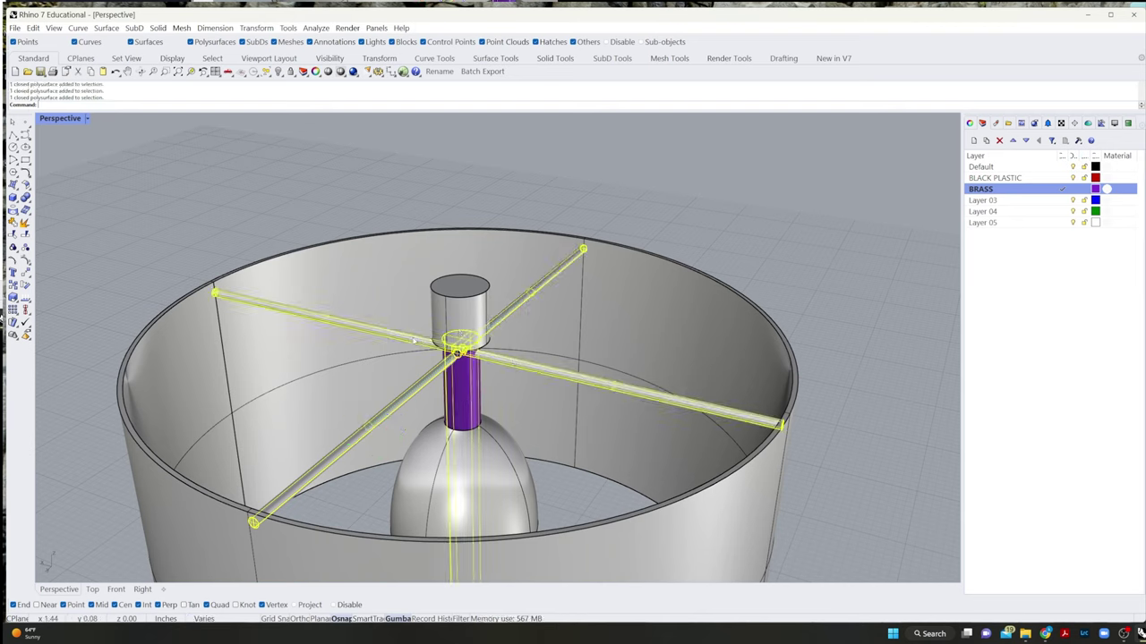
pyautogui.click(13, 197)
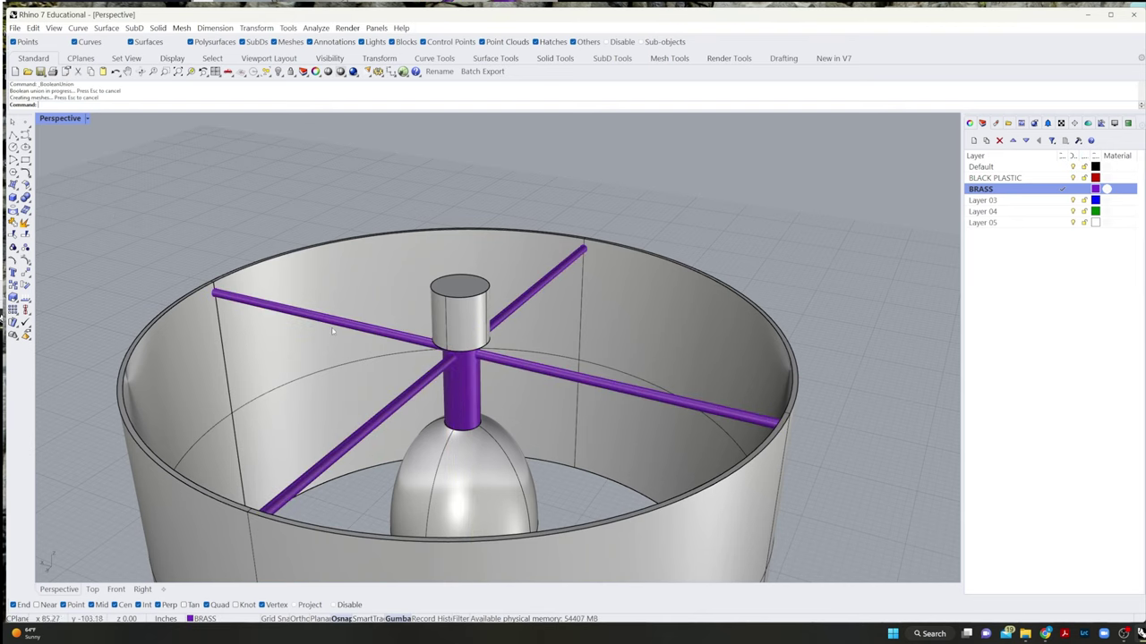
# - Inspect where the rods meet the pole and add the top cap to the joined solid with BooleanUnion
pyautogui.moveTo(495, 438); pyautogui.dragTo(351, 477, button='right')
pyautogui.scroll(6, 492, 313)
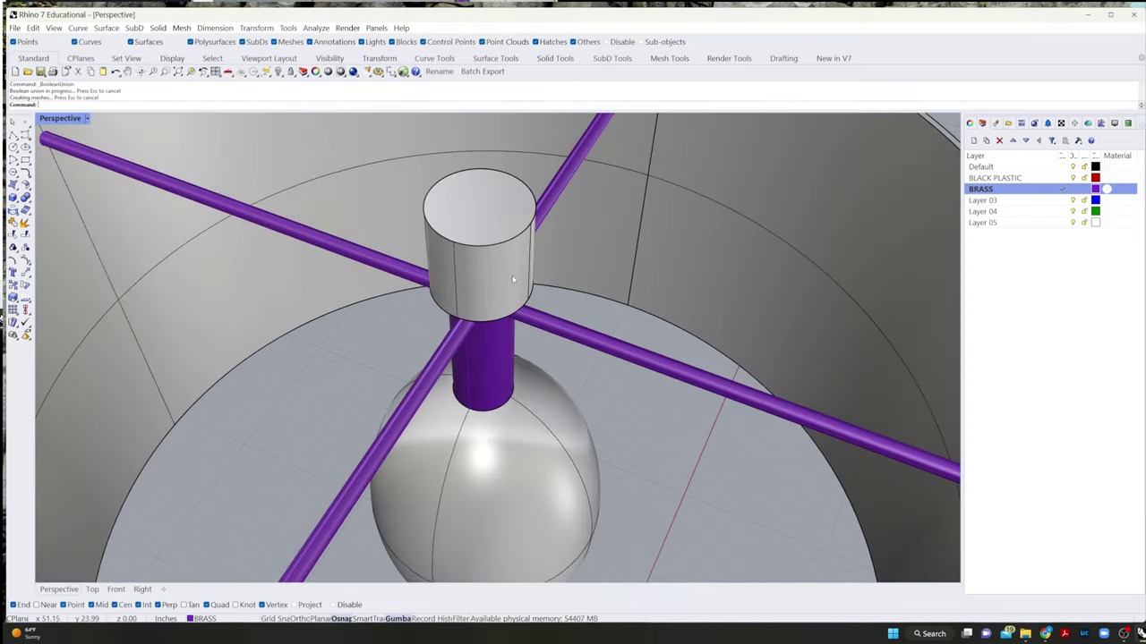
pyautogui.moveTo(528, 310); pyautogui.dragTo(410, 311, button='right')
pyautogui.scroll(3, 410, 310)
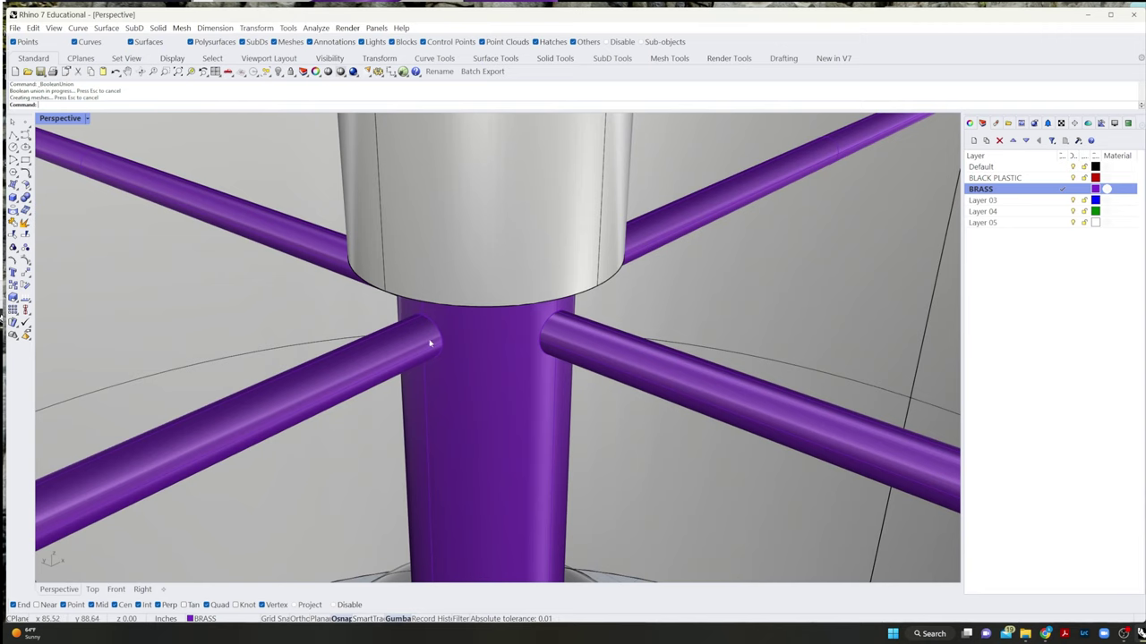
pyautogui.moveTo(432, 340); pyautogui.dragTo(570, 337, button='right')
pyautogui.scroll(-7, 570, 337)
pyautogui.click(494, 346)
pyautogui.keyDown('shift'); pyautogui.click(538, 376); pyautogui.keyUp('shift')
pyautogui.rightClick(498, 362)
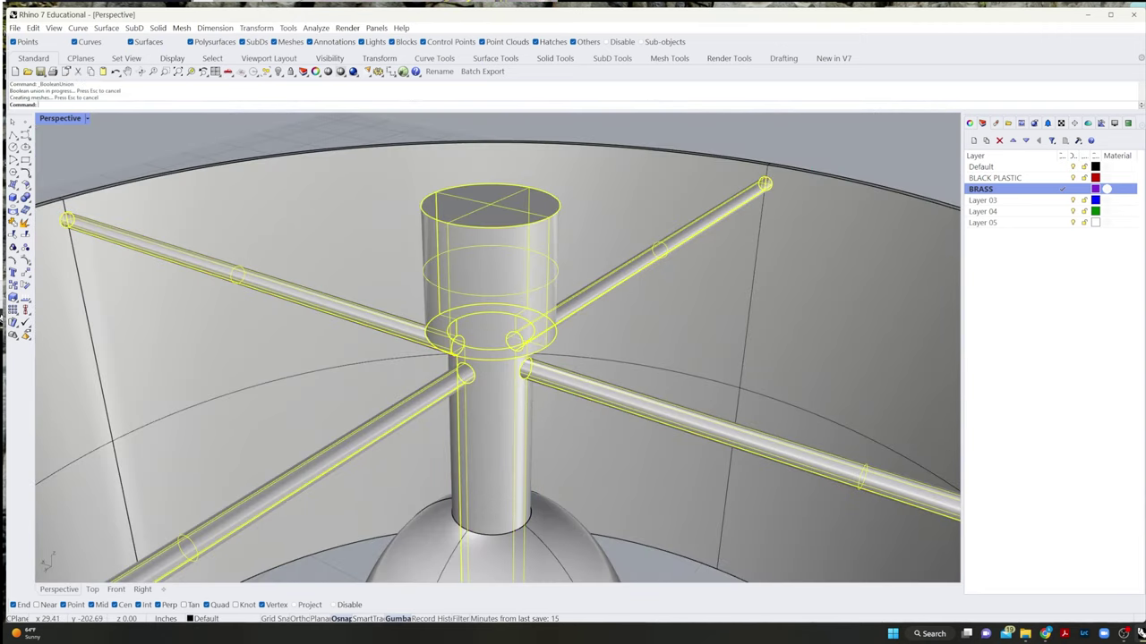
# - Move the joined cap, rods and pole to the BRASS layer and check the lamp's reference photo
pyautogui.rightClick(1019, 196)
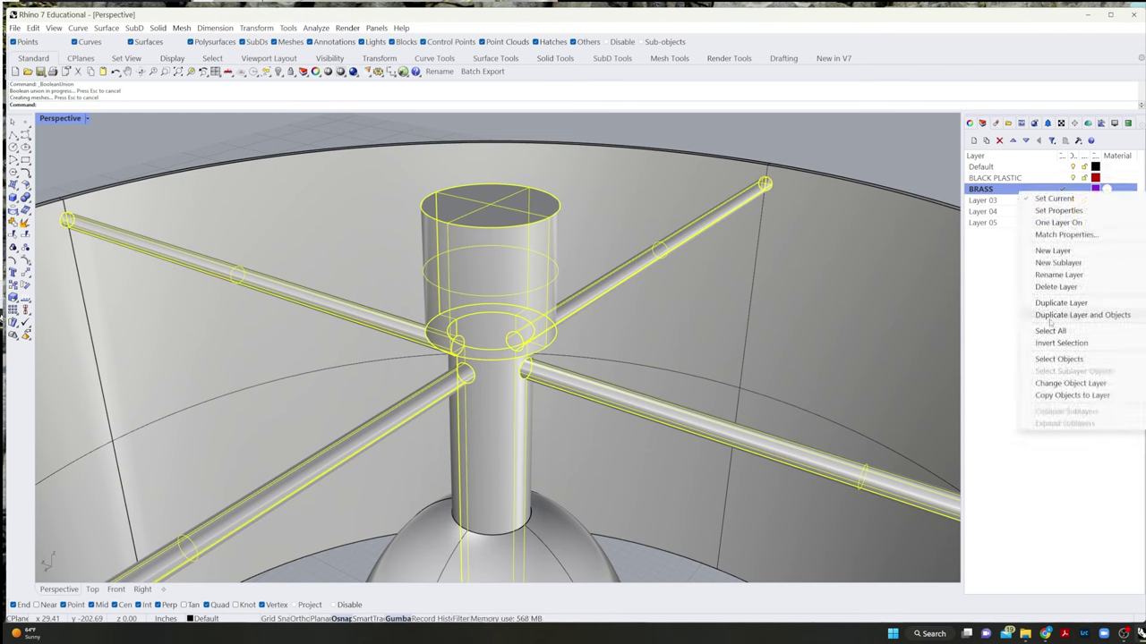
pyautogui.click(1071, 383)
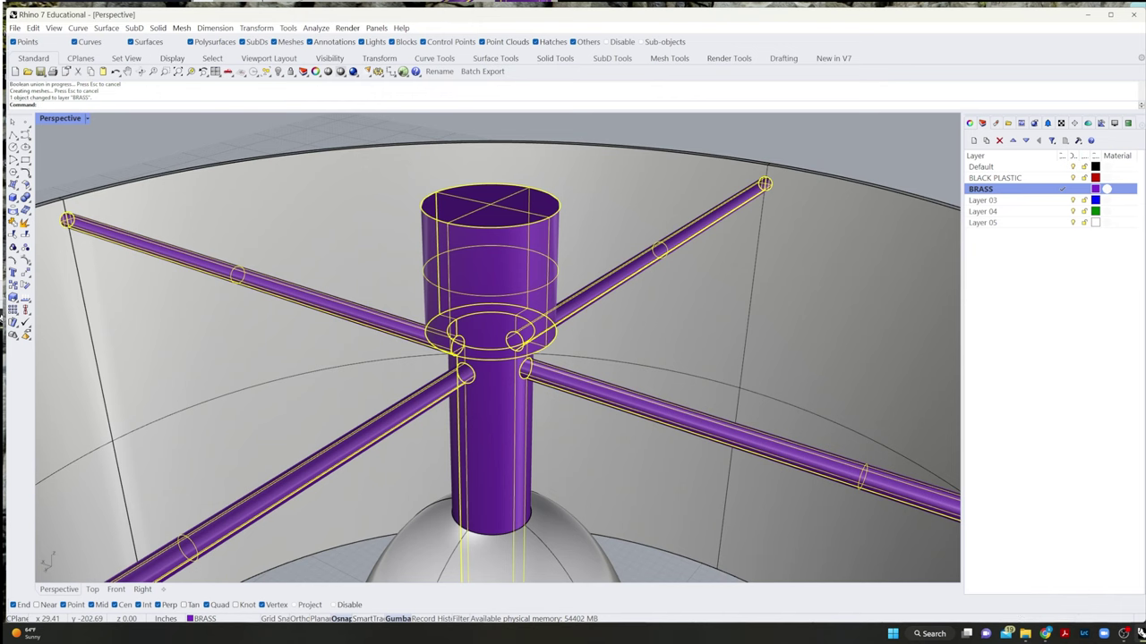
pyautogui.hotkey('alt', 'Tab')
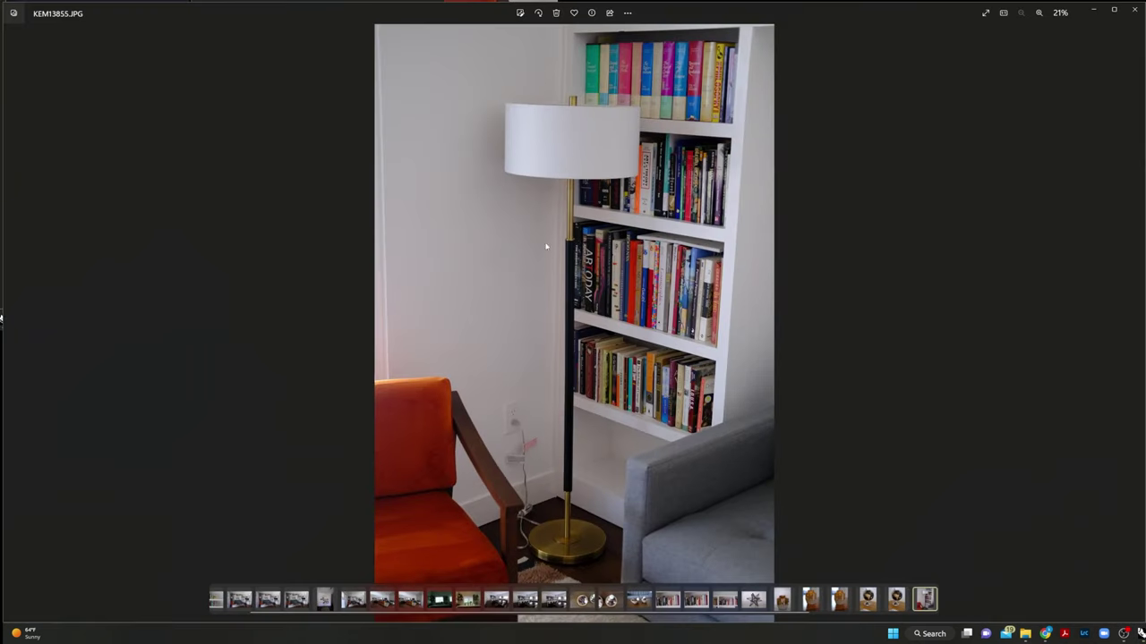
pyautogui.click(1093, 10)
# - Make Layer 03 the current layer and rename it SHADE
pyautogui.scroll(-9, 714, 324)
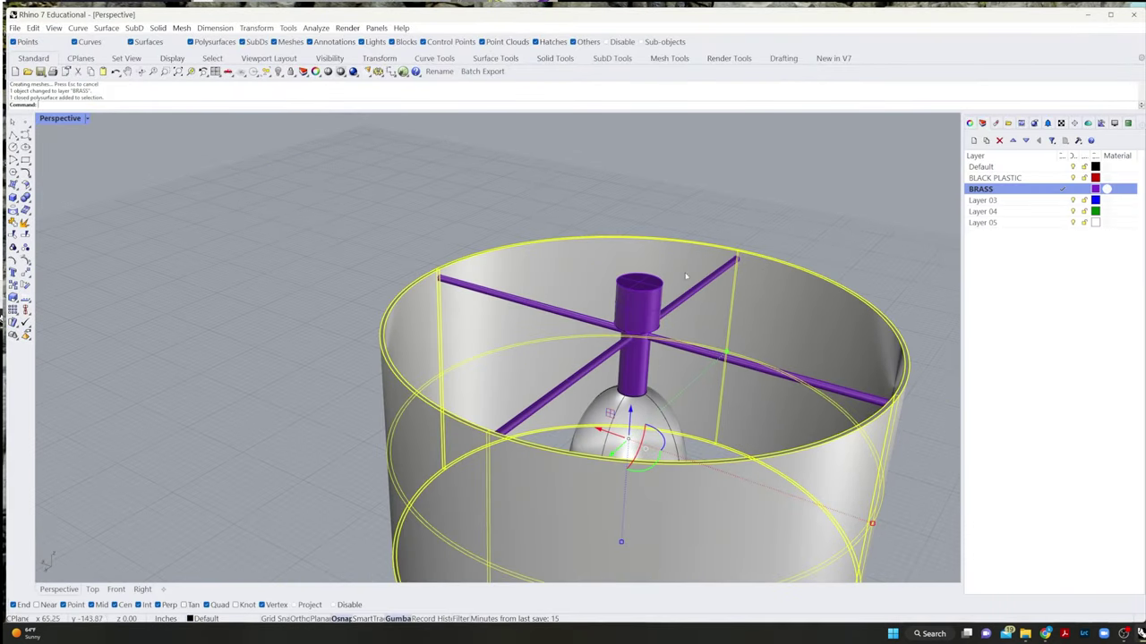
pyautogui.click(1014, 200)
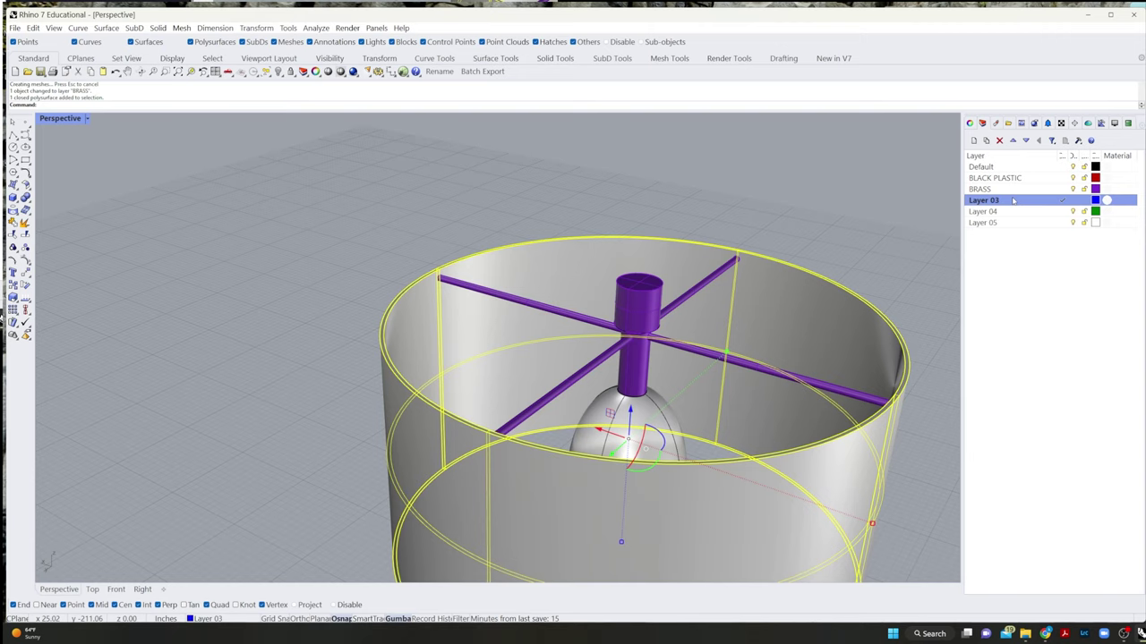
pyautogui.doubleClick(1012, 200)
pyautogui.write('SHADE')
pyautogui.press('Return')
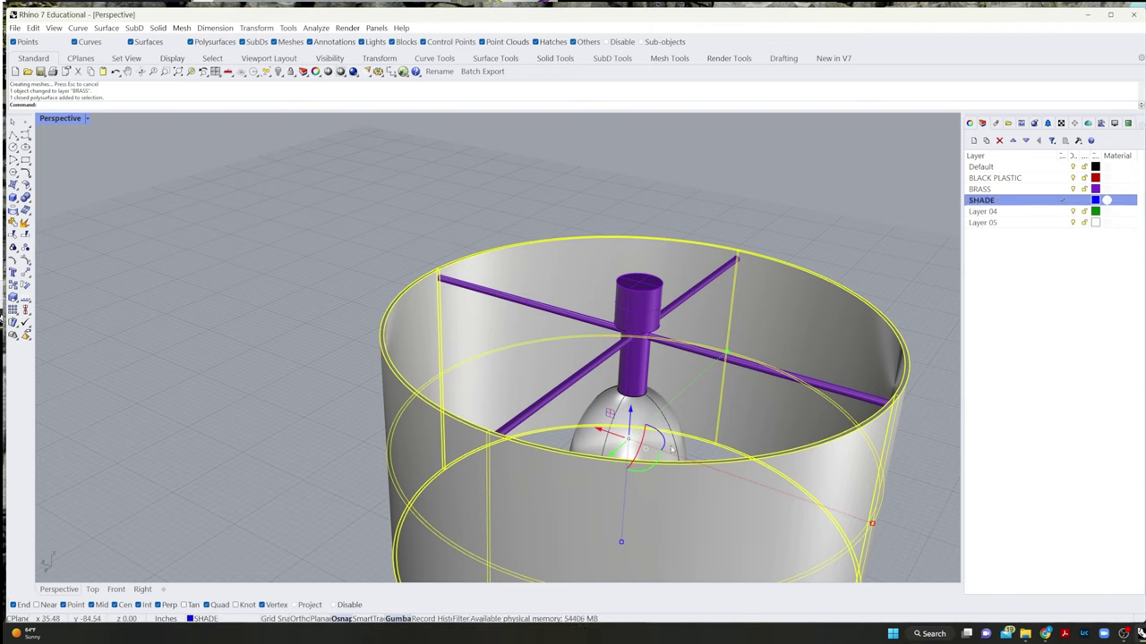
# - Move the cylindrical lampshade to the SHADE layer
pyautogui.click(672, 446)
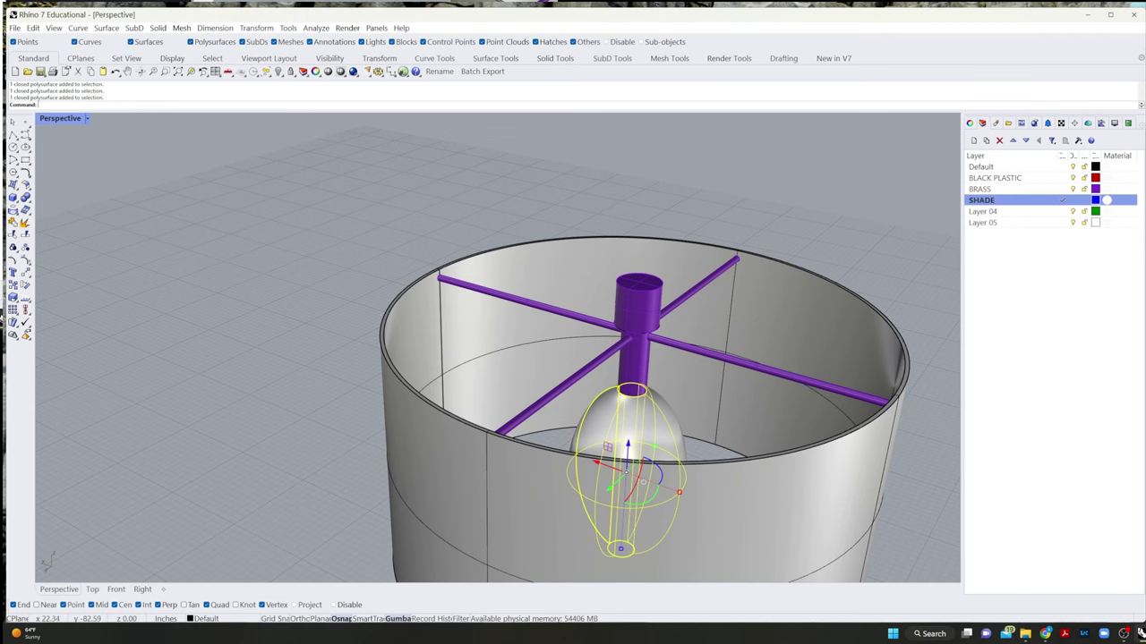
pyautogui.click(753, 486)
pyautogui.rightClick(1010, 201)
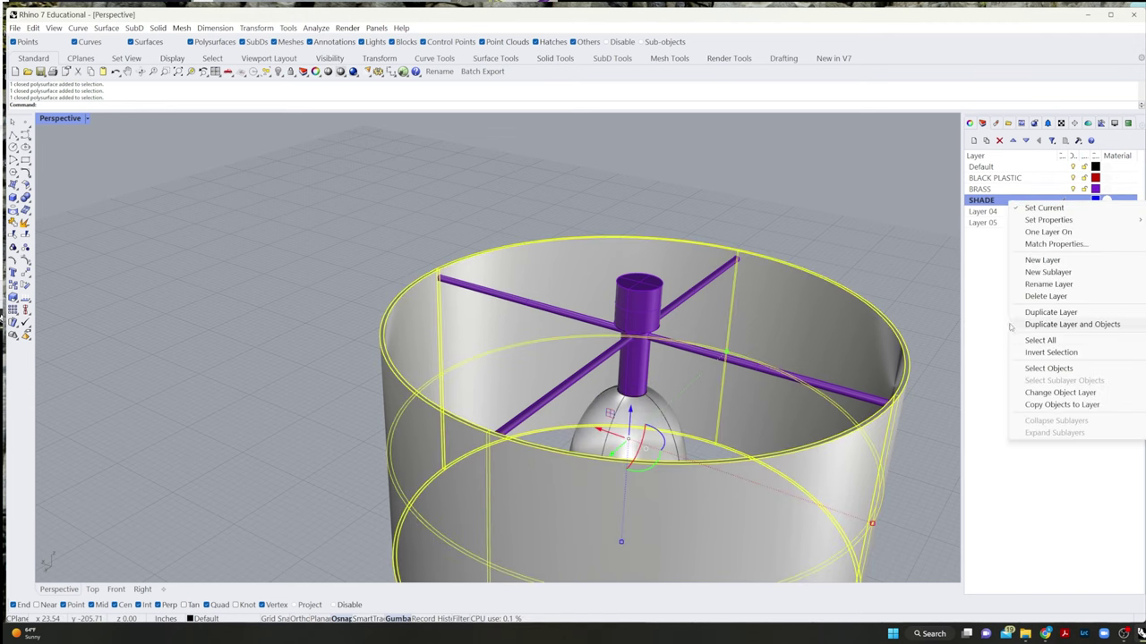
pyautogui.click(1062, 393)
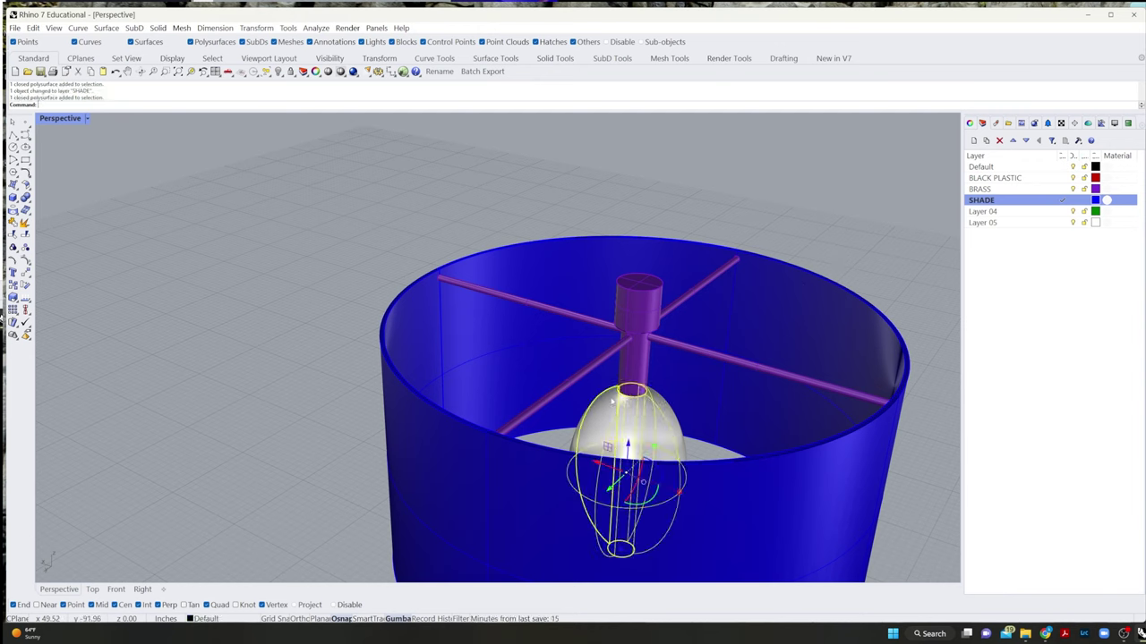
# - Try to close the opening at the top of the light bulb with Cap
pyautogui.scroll(6, 658, 407)
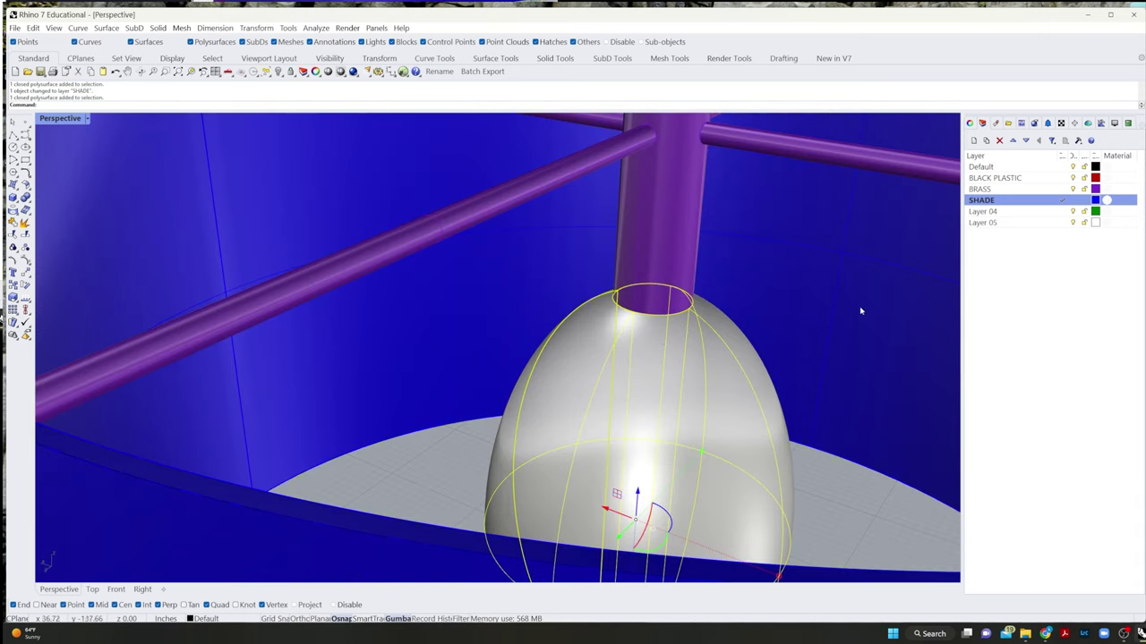
pyautogui.write('p')
pyautogui.press('Return')
pyautogui.scroll(3, 653, 358)
# - Isolate the light bulb from the rest of the lamp to view its top opening
pyautogui.click(662, 359)
pyautogui.moveTo(677, 360); pyautogui.dragTo(651, 380, button='right')
pyautogui.middleClick(566, 380)
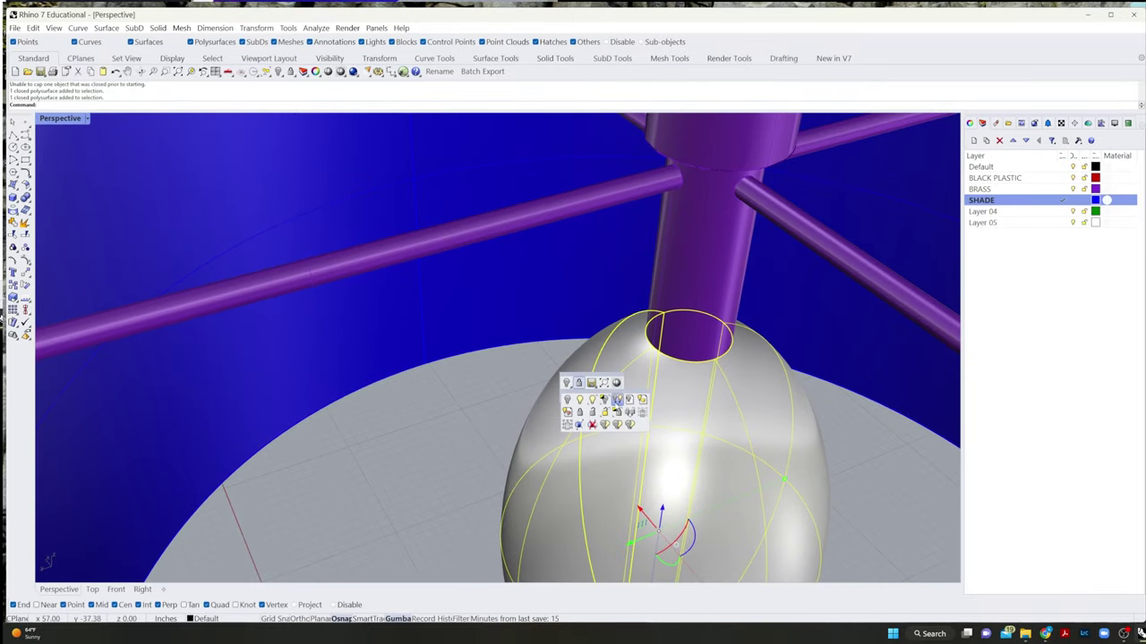
pyautogui.click(605, 400)
pyautogui.click(493, 409)
pyautogui.scroll(-9, 494, 409)
pyautogui.moveTo(495, 410); pyautogui.dragTo(559, 421, button='right')
pyautogui.scroll(3, 560, 421)
# - Explode the light bulb into separate surfaces and delete the inner tube surface running through it
pyautogui.click(565, 419)
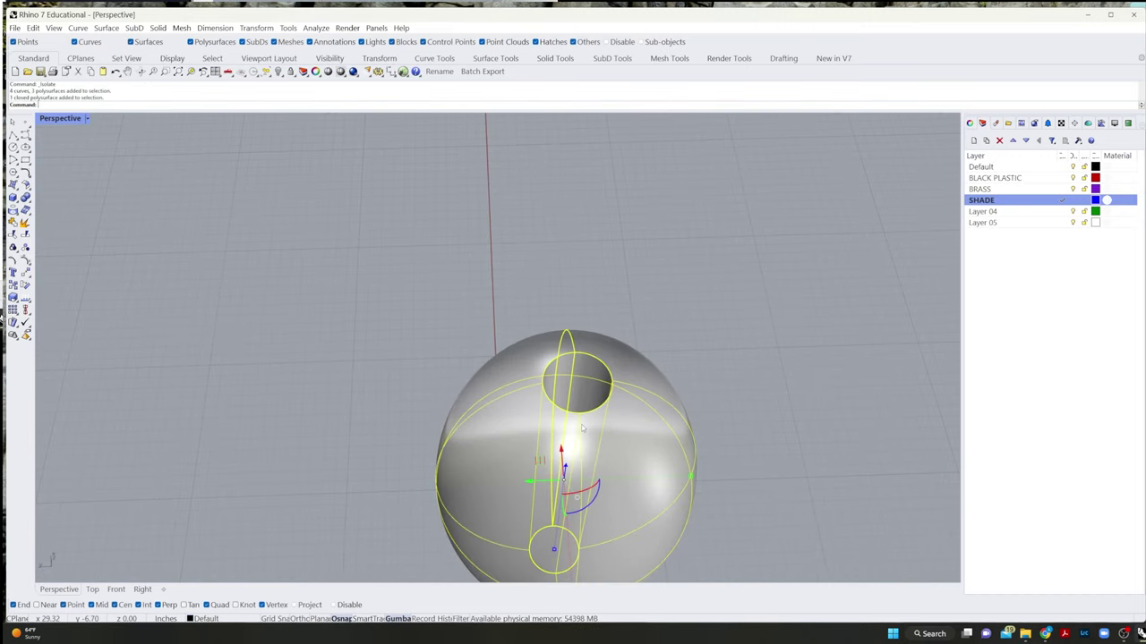
pyautogui.press('Escape')
pyautogui.click(572, 457)
pyautogui.click(25, 210)
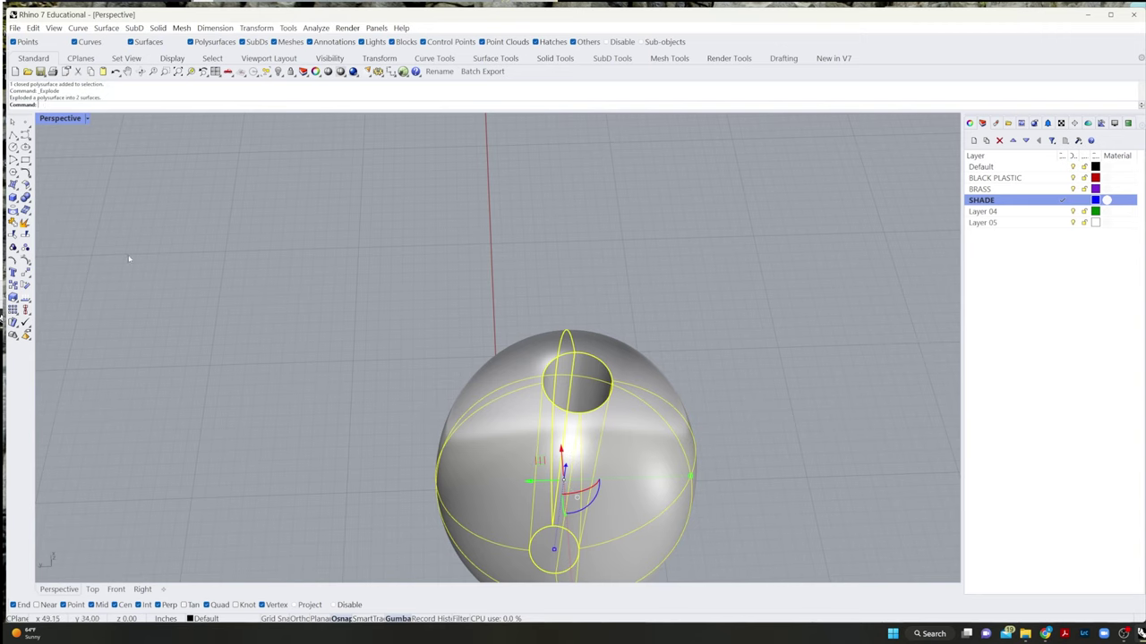
pyautogui.click(558, 383)
pyautogui.press('Delete')
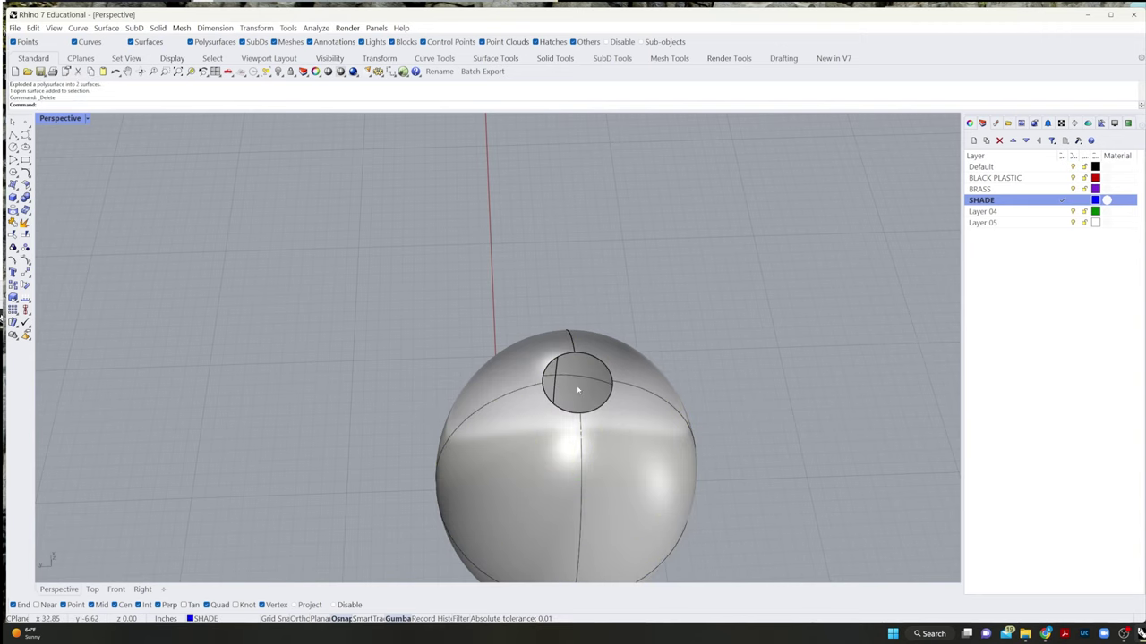
pyautogui.scroll(-5, 575, 402)
pyautogui.moveTo(771, 274); pyautogui.dragTo(453, 570)
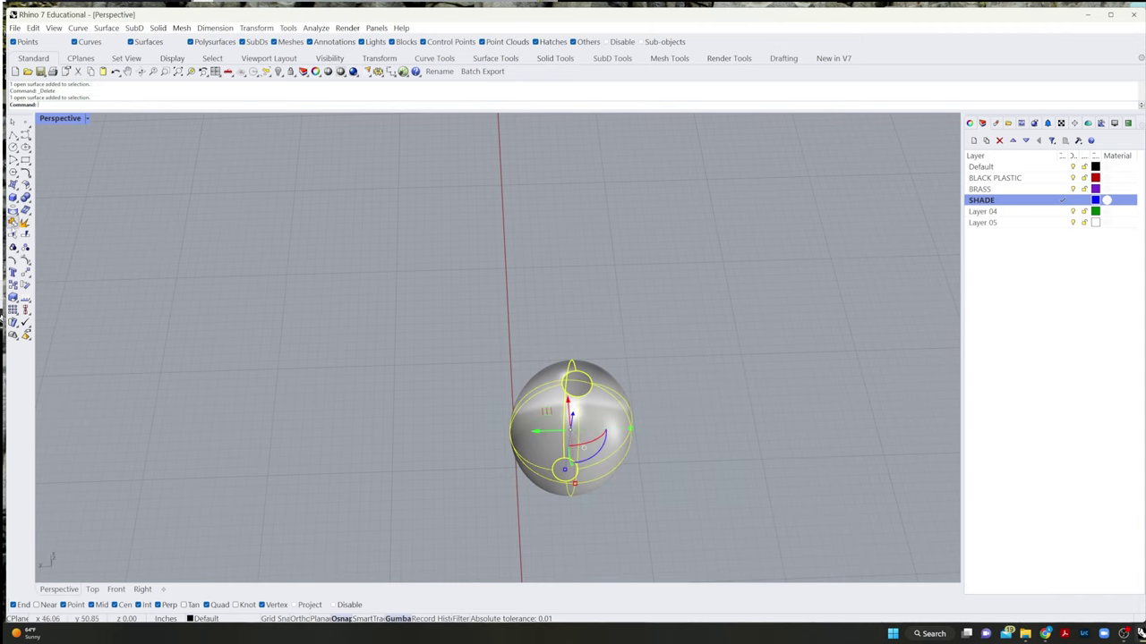
pyautogui.click(12, 223)
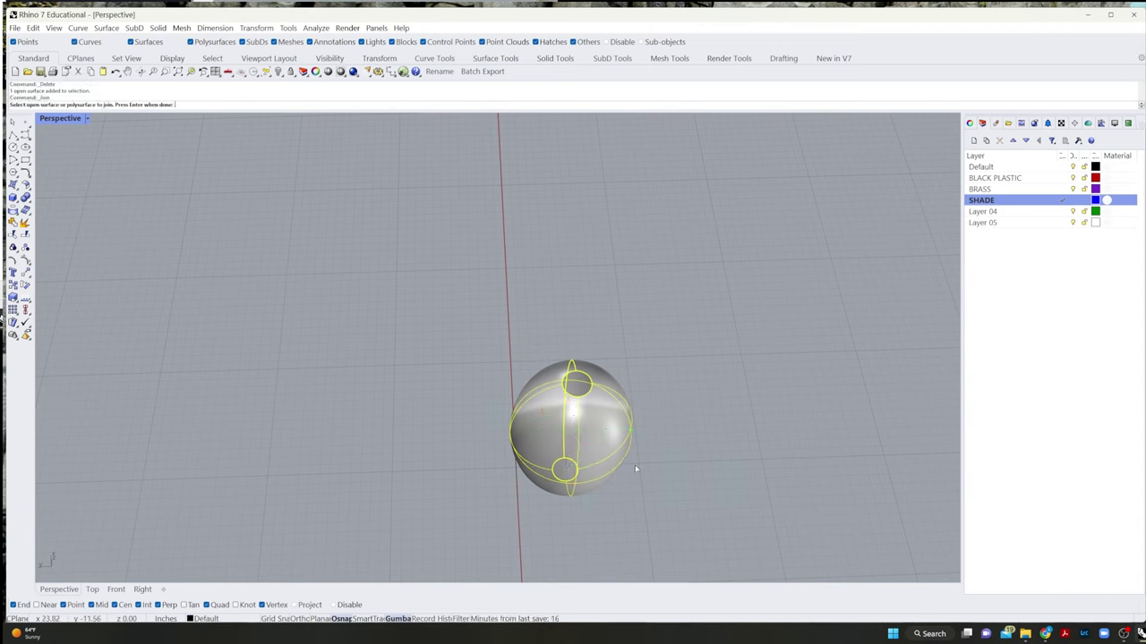
pyautogui.write('CAP')
pyautogui.press('Return')
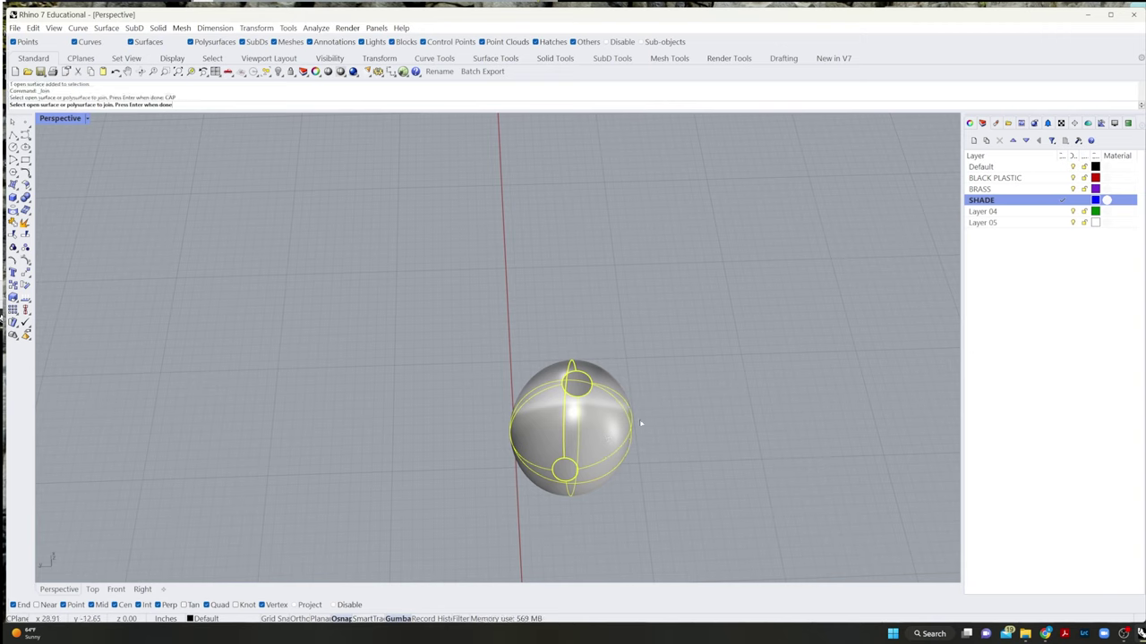
pyautogui.press('Return')
pyautogui.press('Return')
pyautogui.press('Return')
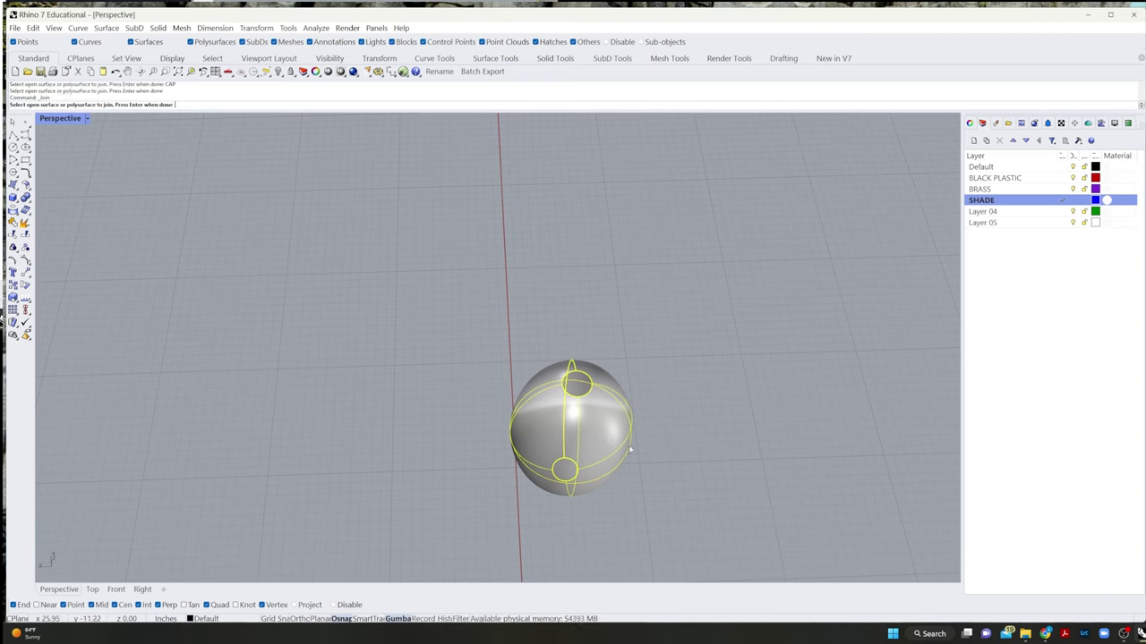
pyautogui.press('Escape')
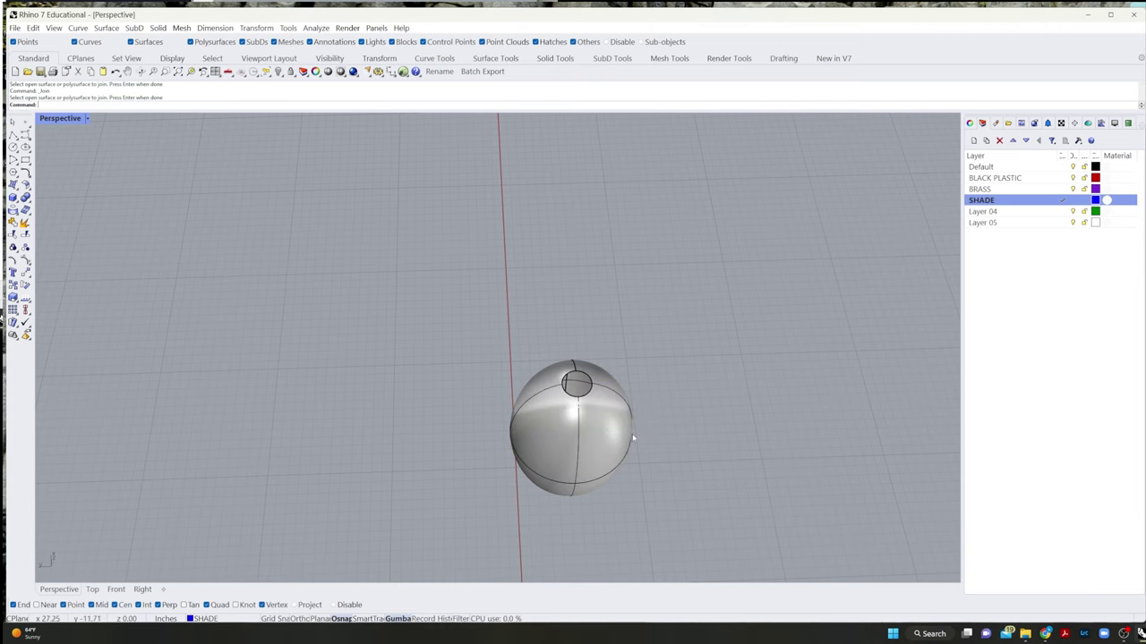
# - Close both open ends of the light bulb surface with Cap to make it a solid
pyautogui.click(624, 439)
pyautogui.write('Cap')
pyautogui.press('Return')
pyautogui.moveTo(667, 454); pyautogui.dragTo(691, 415, button='right')
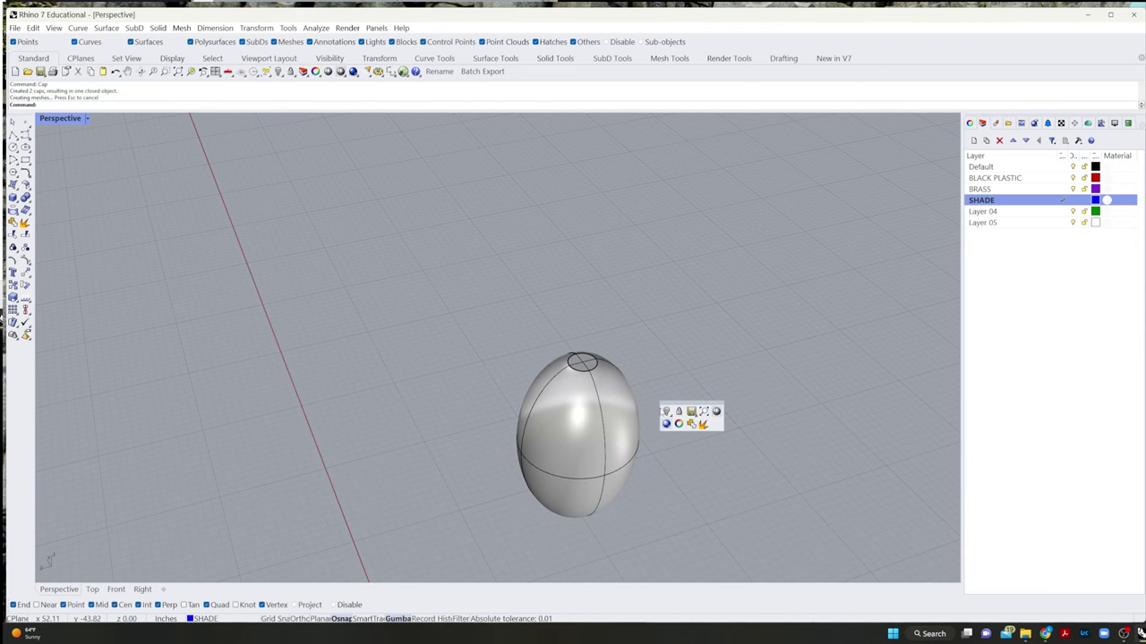
# - Show the hidden lamp parts and examine where the brass rod enters the light bulb
pyautogui.click(666, 411)
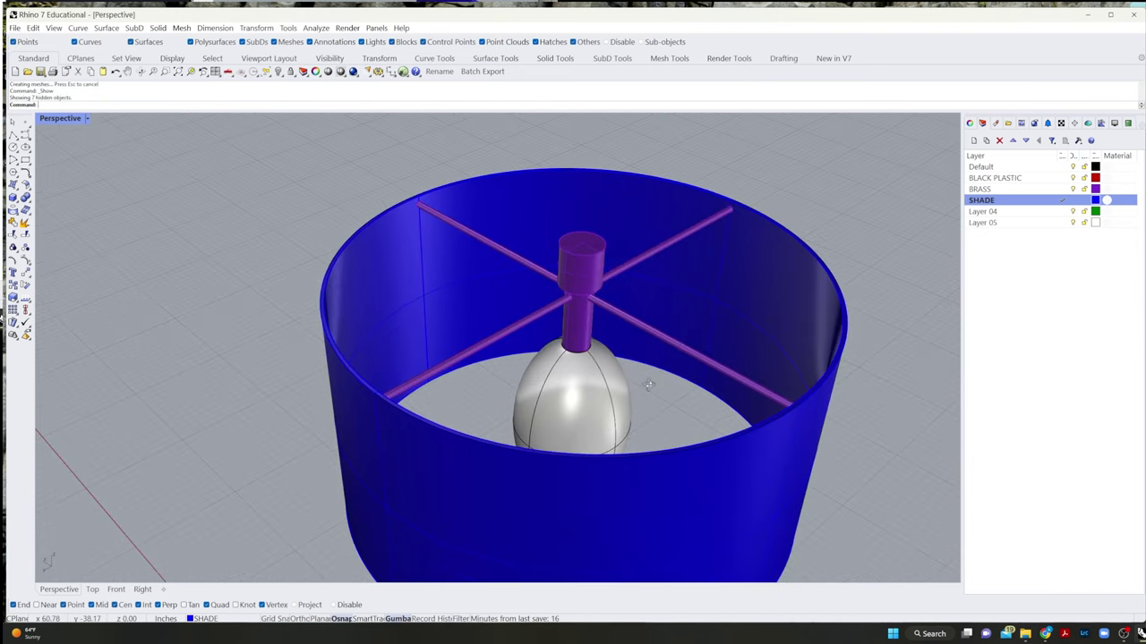
pyautogui.moveTo(649, 385); pyautogui.dragTo(667, 378, button='right')
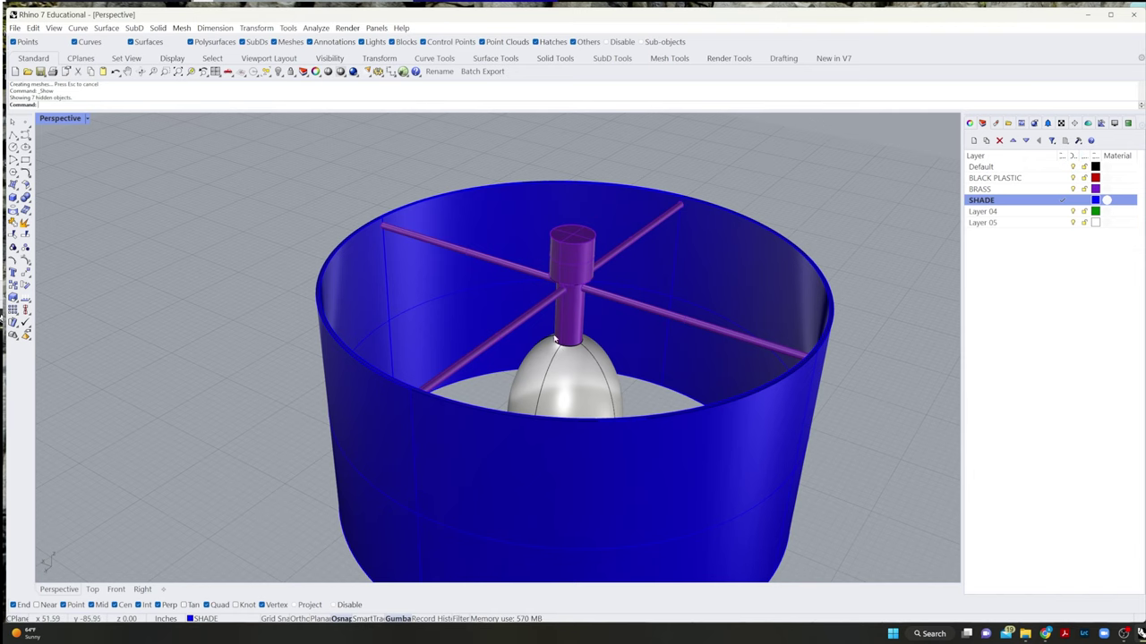
pyautogui.moveTo(602, 385); pyautogui.dragTo(655, 346, button='right')
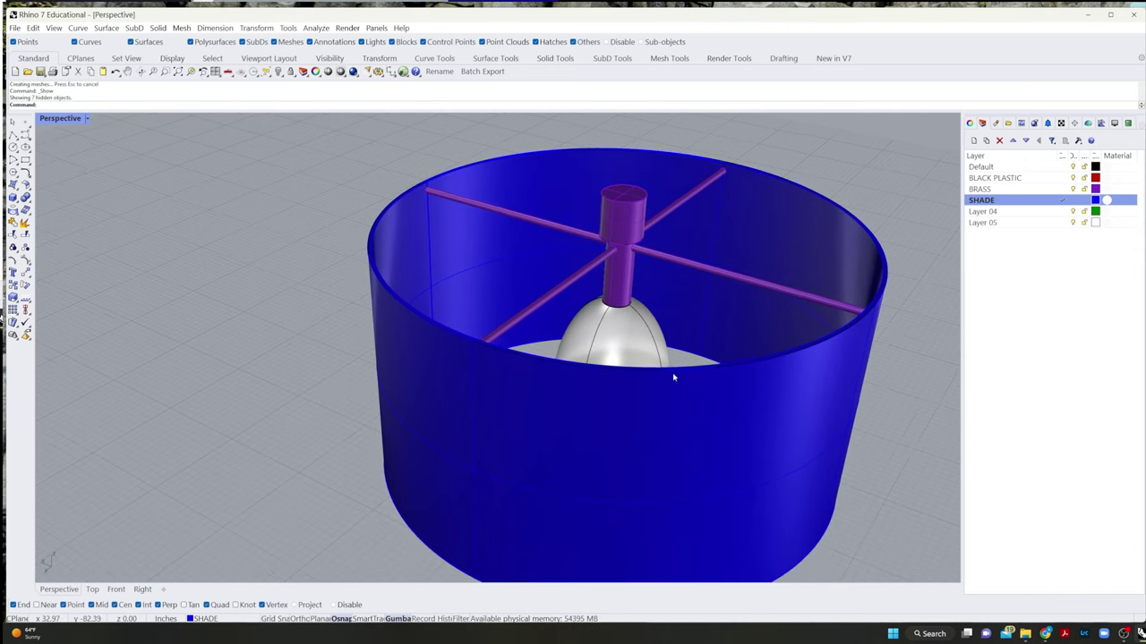
pyautogui.scroll(5, 675, 379)
pyautogui.moveTo(627, 424); pyautogui.dragTo(611, 425, button='right')
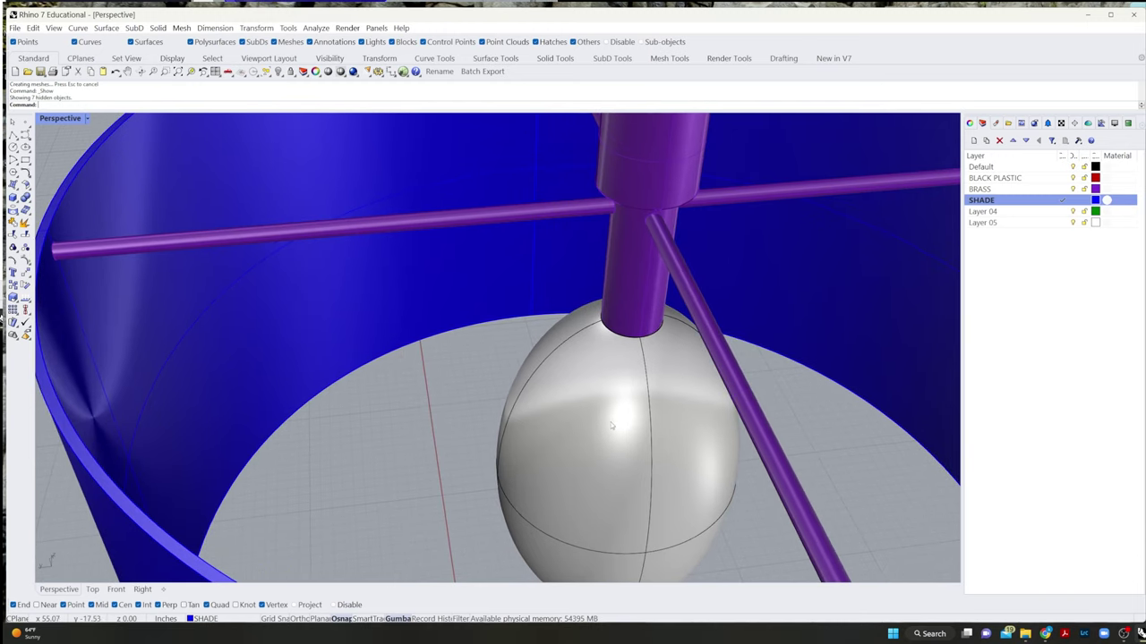
# - Try a Boolean difference between the brass rod and the light bulb, keeping the input objects
pyautogui.click(25, 198)
pyautogui.click(50, 202)
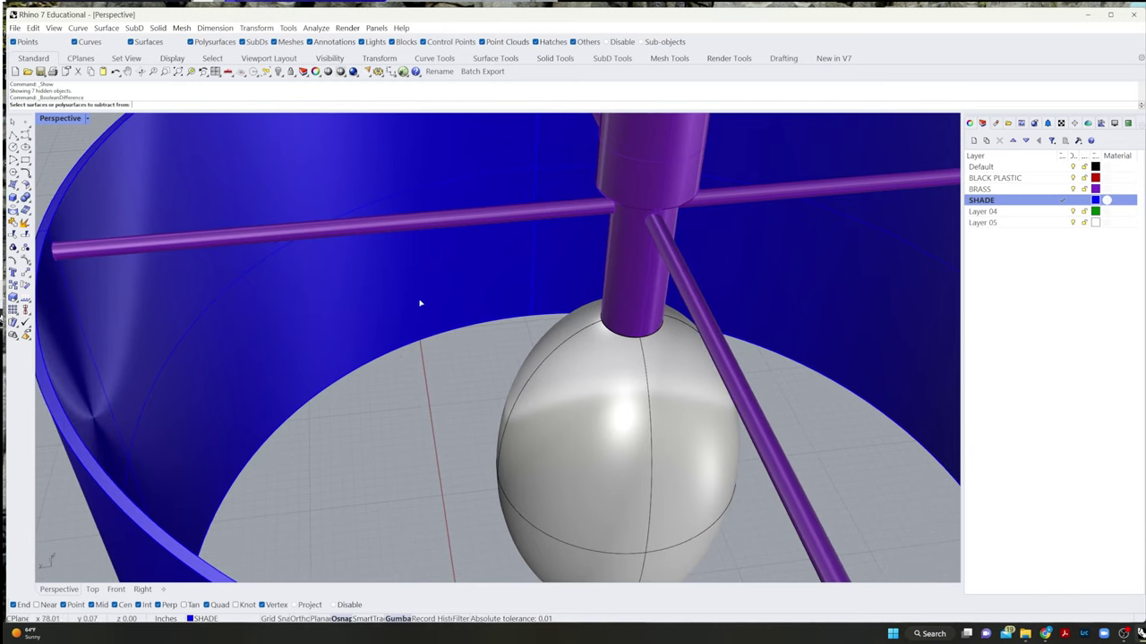
pyautogui.click(629, 278)
pyautogui.press('Return')
pyautogui.click(644, 329)
pyautogui.press('Return')
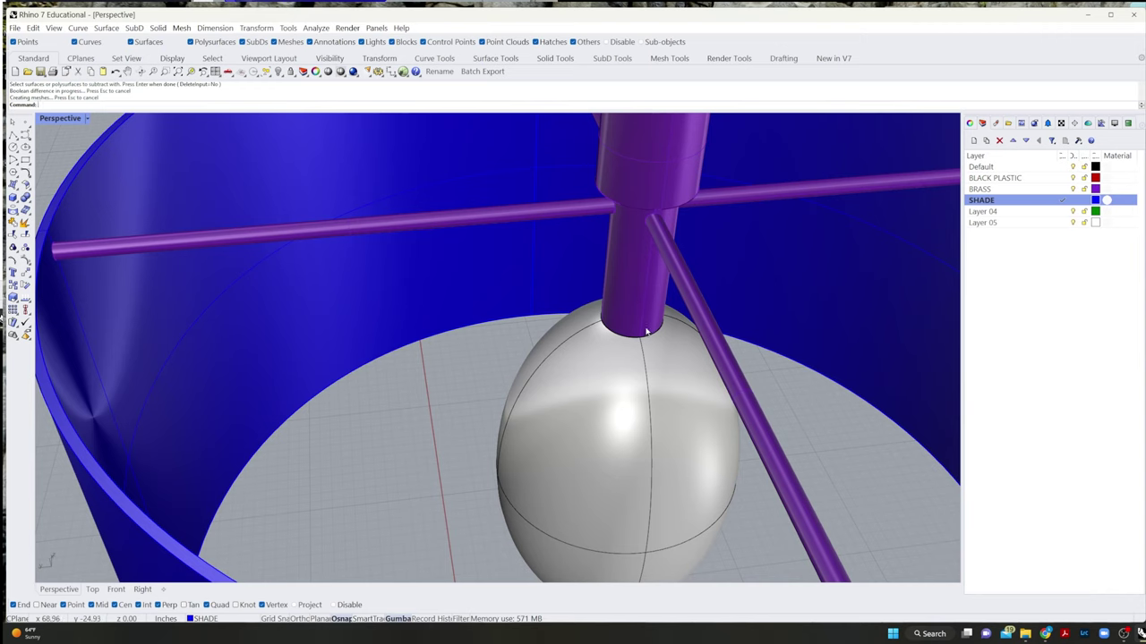
# - Undo the Boolean difference and the showing of the hidden lamp parts
pyautogui.scroll(-8, 646, 331)
pyautogui.moveTo(645, 333); pyautogui.dragTo(702, 333, button='right')
pyautogui.click(597, 470)
pyautogui.click(984, 211)
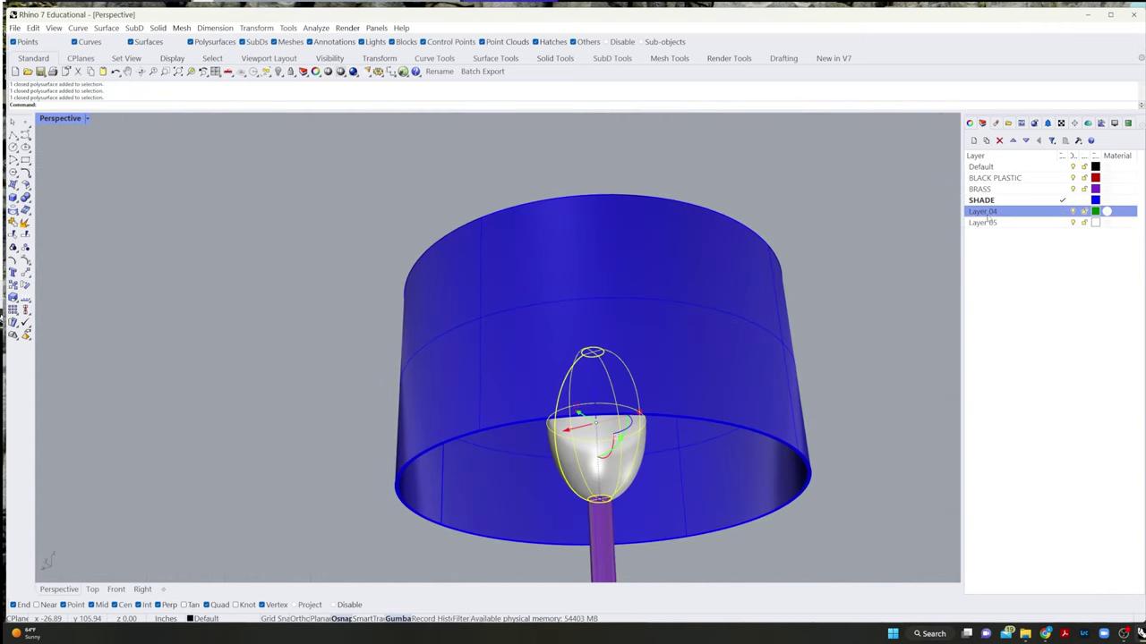
pyautogui.moveTo(904, 295); pyautogui.dragTo(849, 372, button='right')
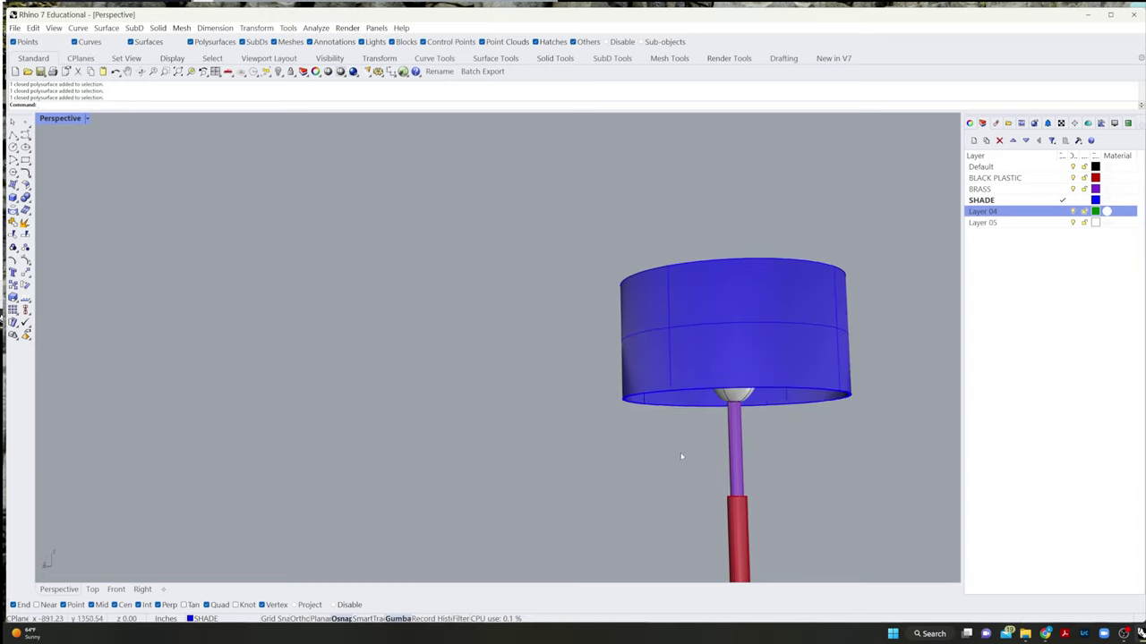
pyautogui.hotkey('ctrl', 'z')
pyautogui.hotkey('ctrl', 'z')
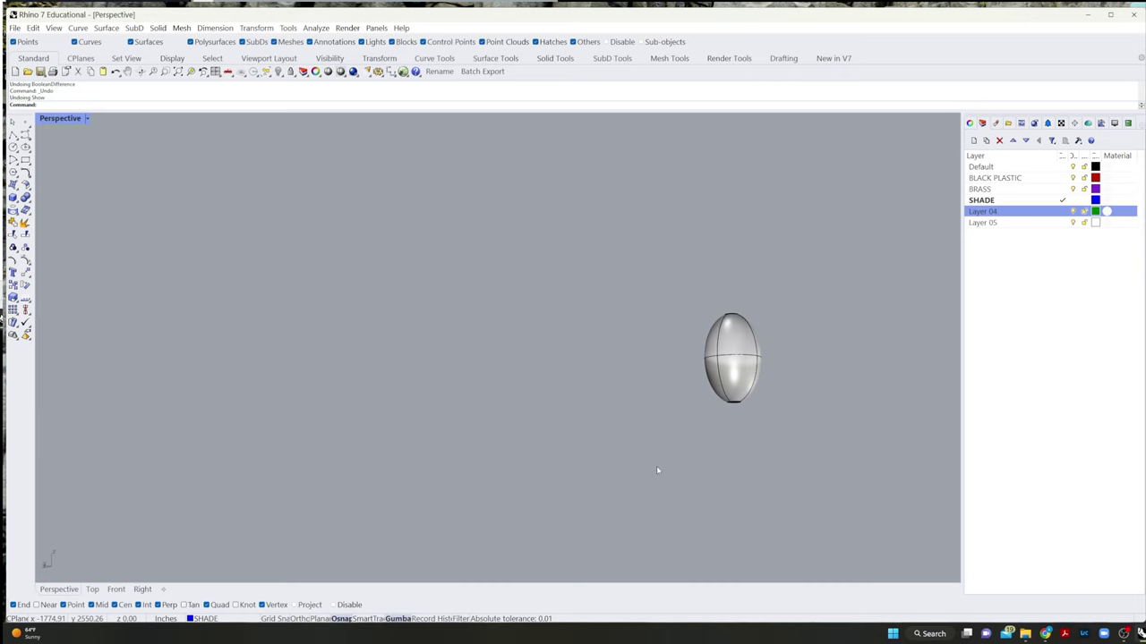
# - Scale the light bulb down uniformly to about half its size and show the hidden lamp parts
pyautogui.click(706, 338)
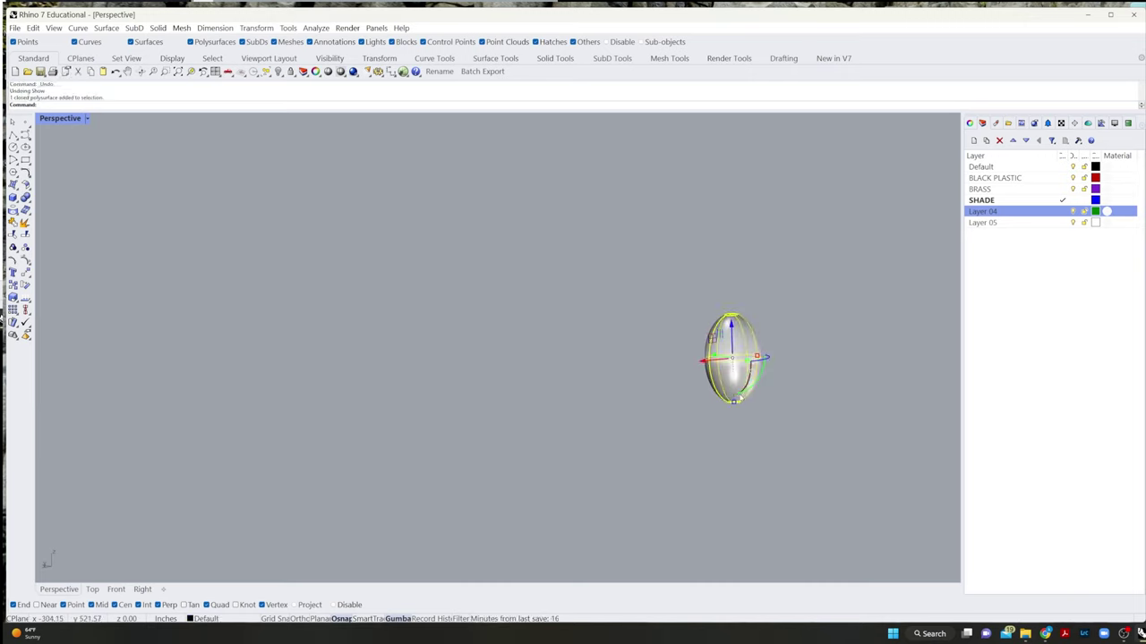
pyautogui.moveTo(733, 403); pyautogui.dragTo(733, 381)
pyautogui.click(660, 427)
pyautogui.middleClick(618, 396)
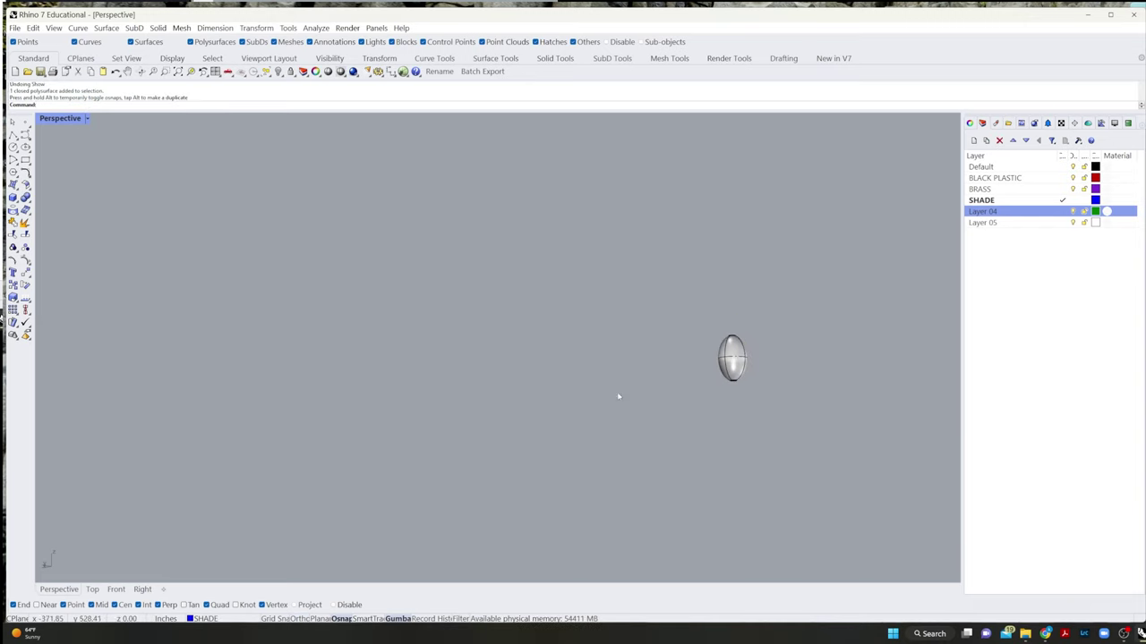
pyautogui.click(617, 395)
pyautogui.moveTo(600, 465); pyautogui.dragTo(643, 401, button='right')
pyautogui.scroll(5, 717, 360)
# - Examine from below how the reduced light bulb sits on the brass rod inside the lampshade
pyautogui.click(735, 398)
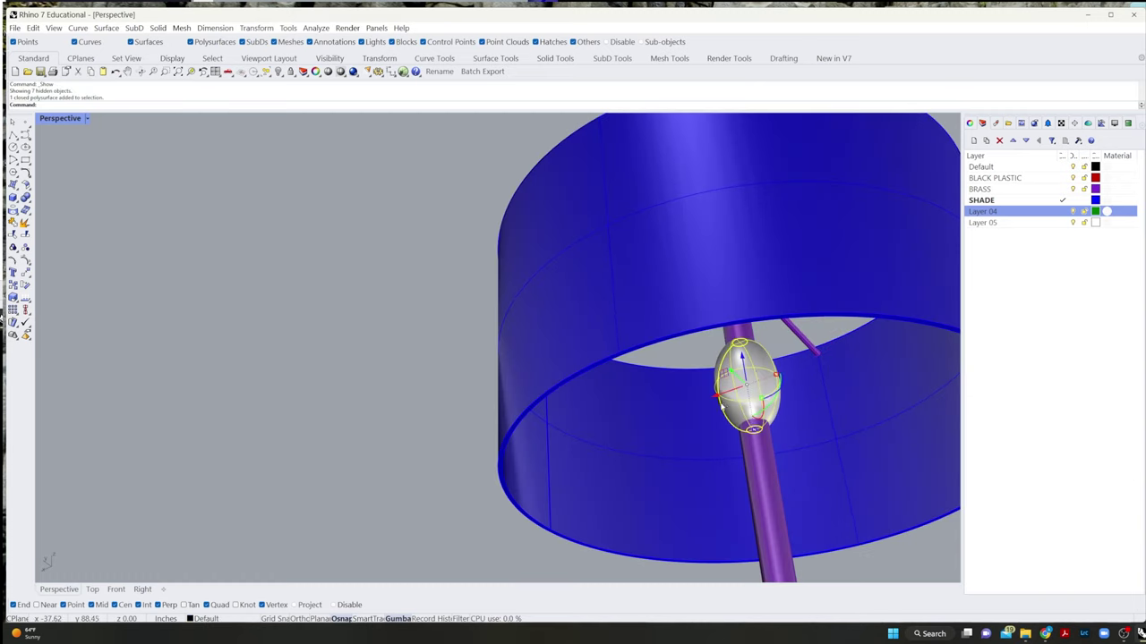
pyautogui.click(766, 388)
pyautogui.click(601, 449)
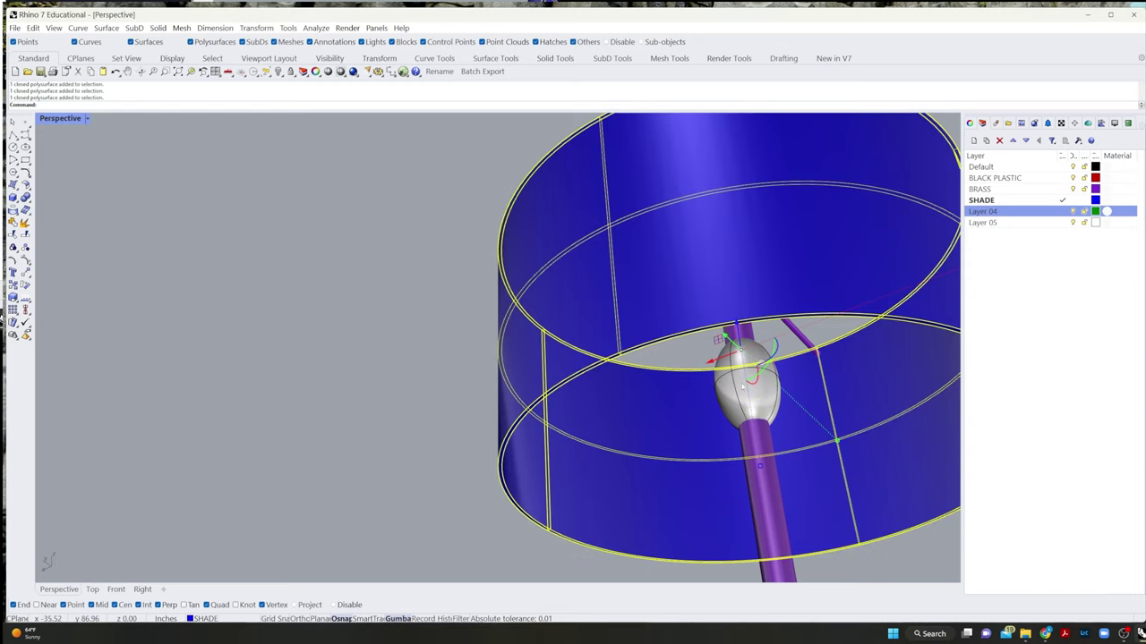
pyautogui.press('Escape')
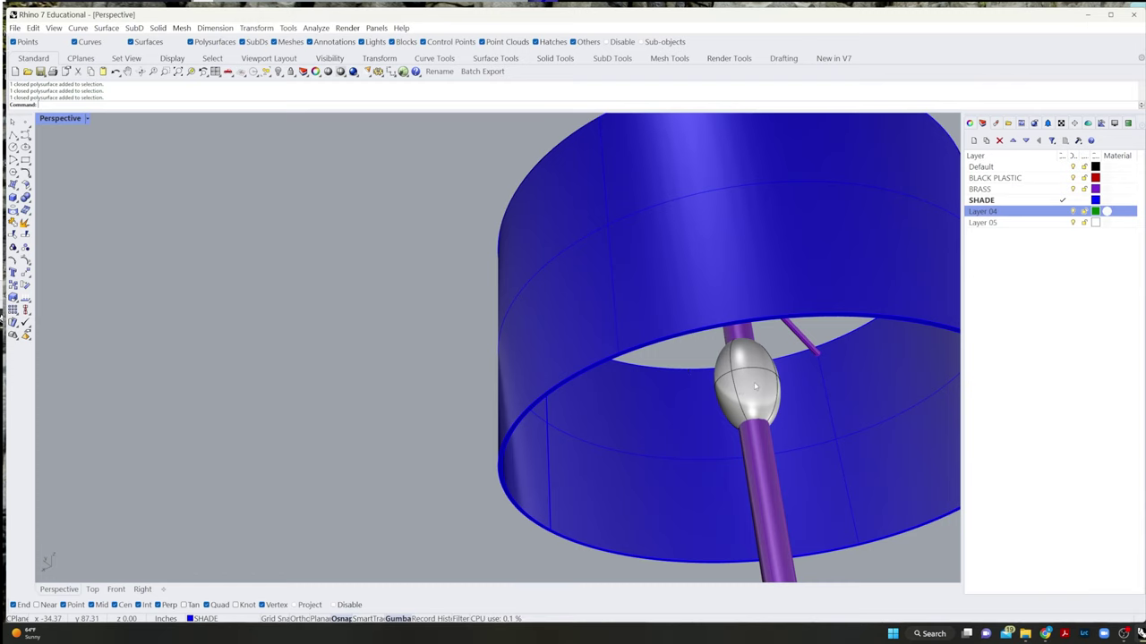
pyautogui.moveTo(764, 395); pyautogui.dragTo(626, 378, button='right')
pyautogui.scroll(-5, 591, 355)
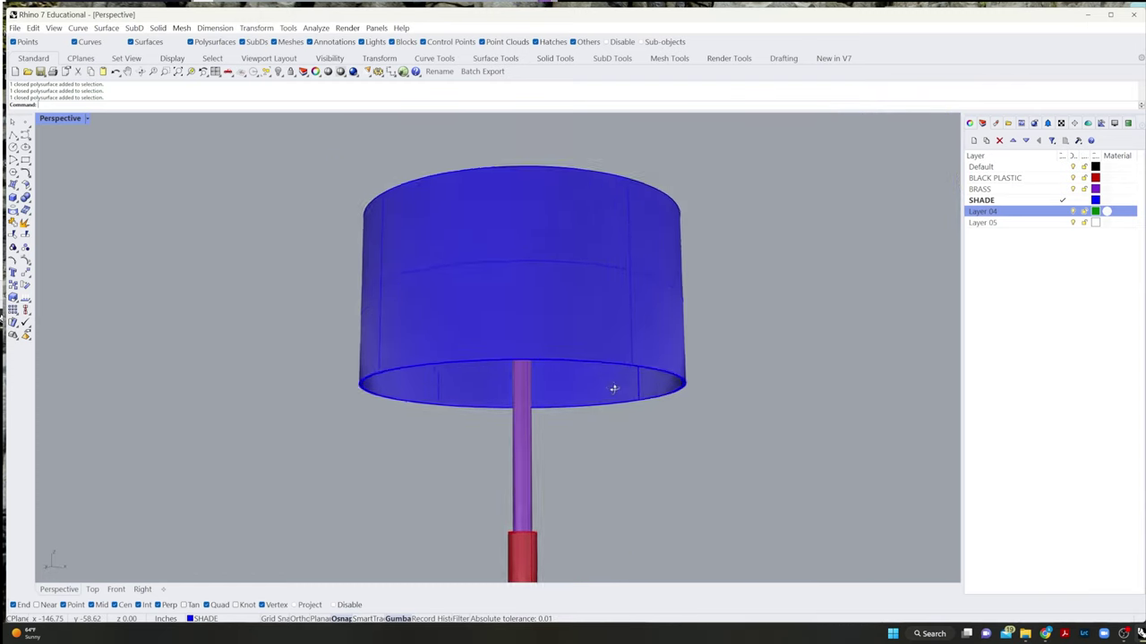
pyautogui.scroll(3, 614, 384)
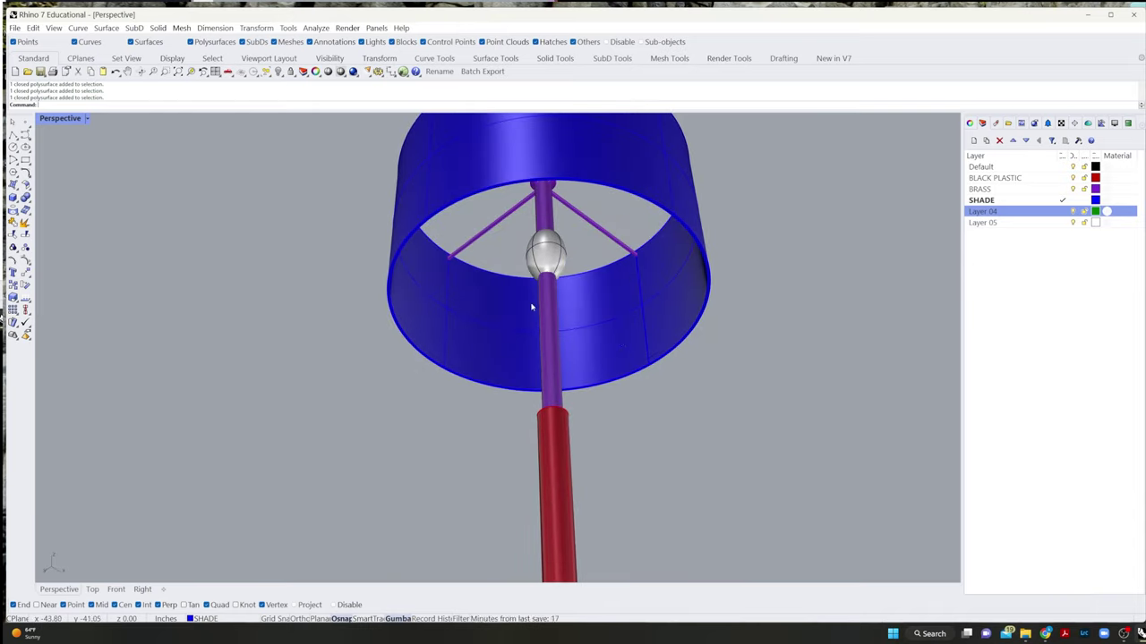
# - Move the light bulb slightly upward along the brass rod inside the lampshade
pyautogui.moveTo(538, 312); pyautogui.dragTo(653, 238, button='right')
pyautogui.click(620, 199)
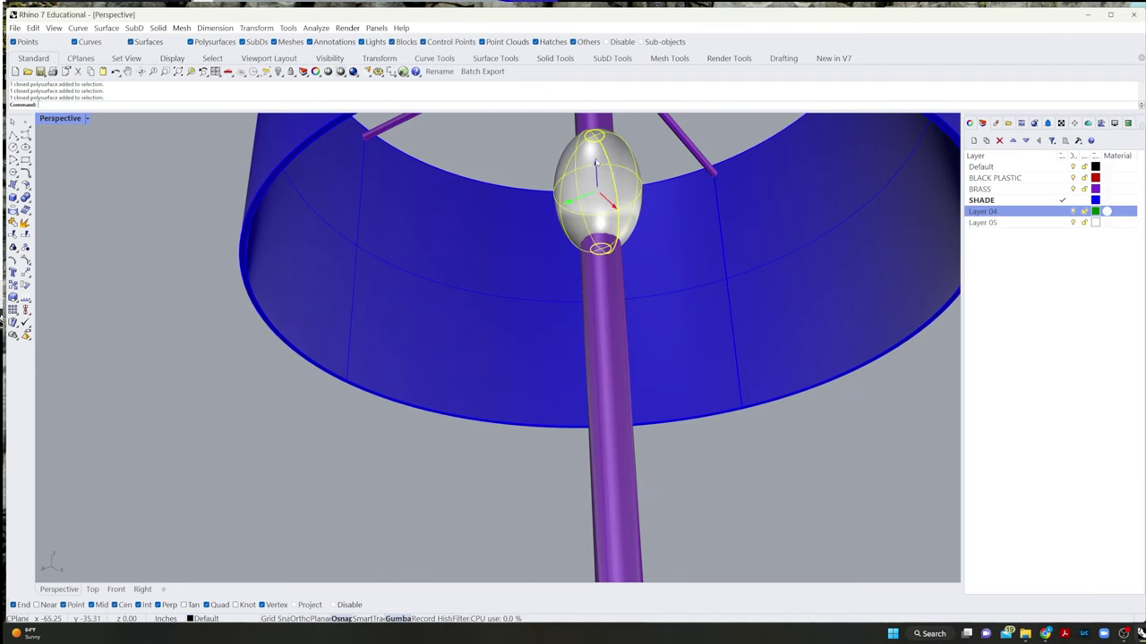
pyautogui.moveTo(596, 163); pyautogui.dragTo(594, 115)
pyautogui.click(657, 159)
pyautogui.moveTo(658, 158); pyautogui.dragTo(518, 379, button='right')
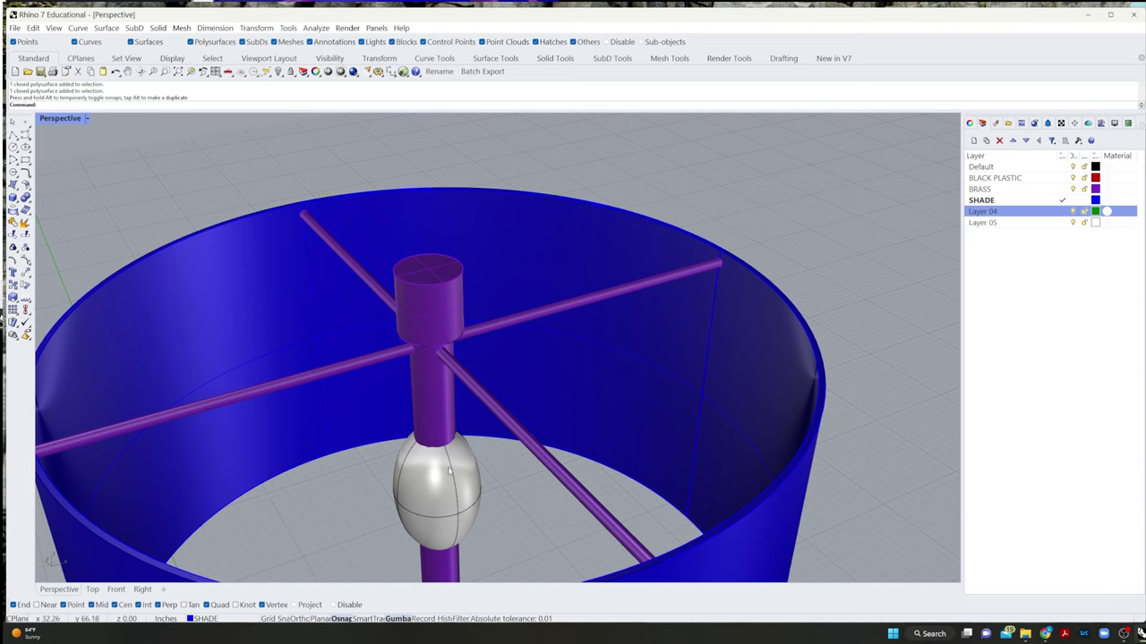
# - Stretch the light bulb vertically about its centre, making it more elongated
pyautogui.click(449, 471)
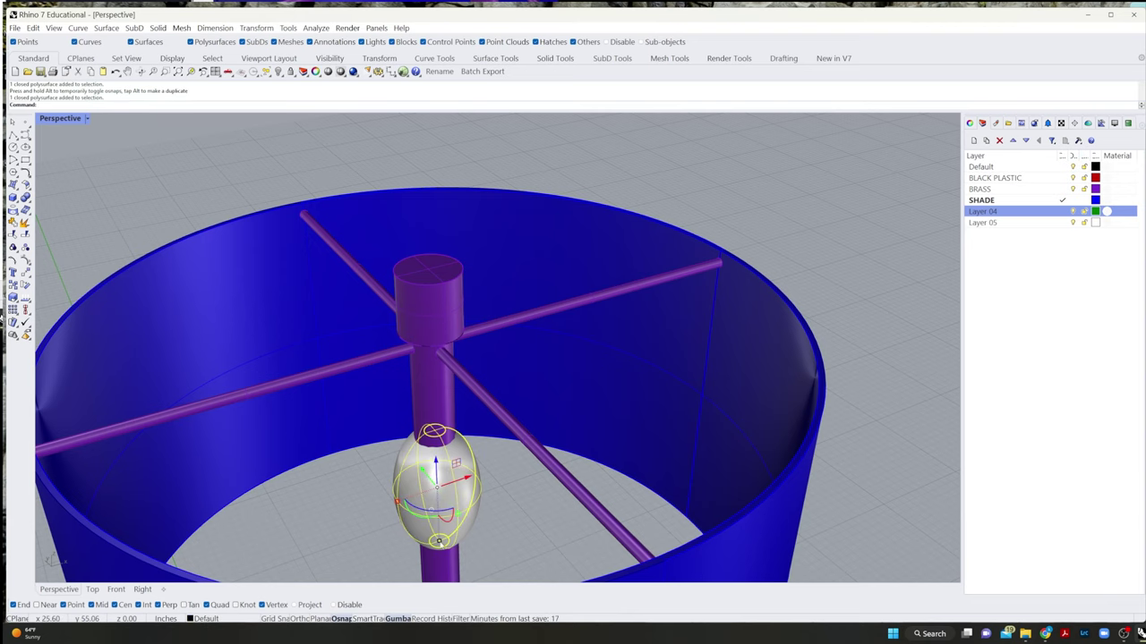
pyautogui.moveTo(439, 541); pyautogui.dragTo(441, 564)
pyautogui.click(533, 525)
pyautogui.moveTo(532, 525); pyautogui.dragTo(504, 465, button='right')
# - Start entering a Boolean command for the light bulb and the brass rod
pyautogui.click(453, 499)
pyautogui.click(337, 503)
pyautogui.write('b')
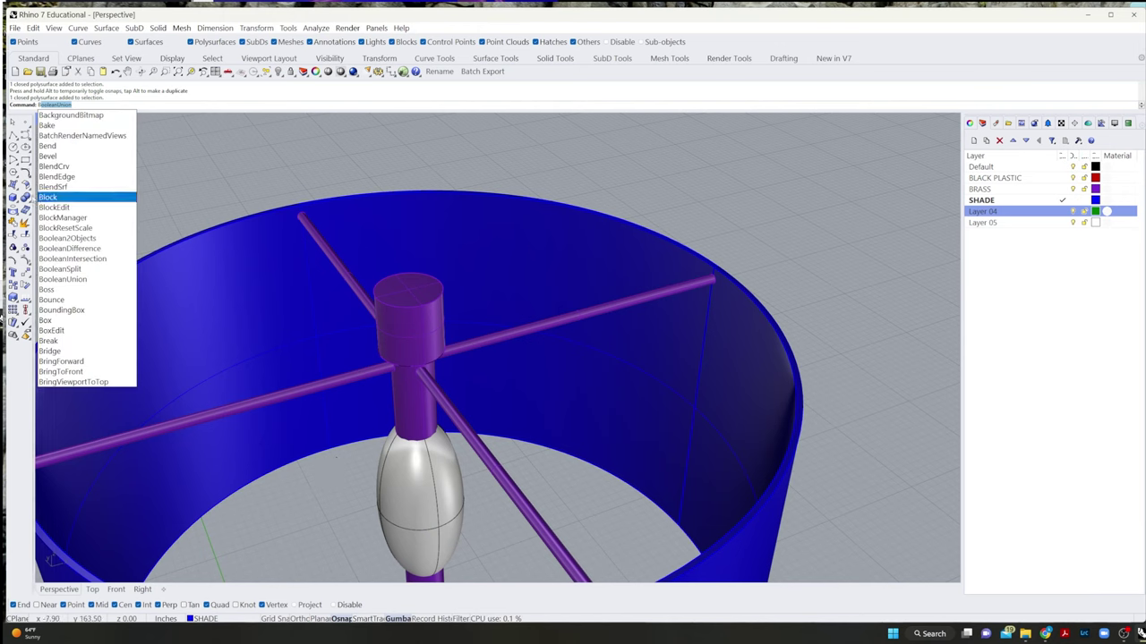
# - Subtract the bulb from the brass stem and shade support with Boolean Difference, keeping the bulb
pyautogui.click(25, 198)
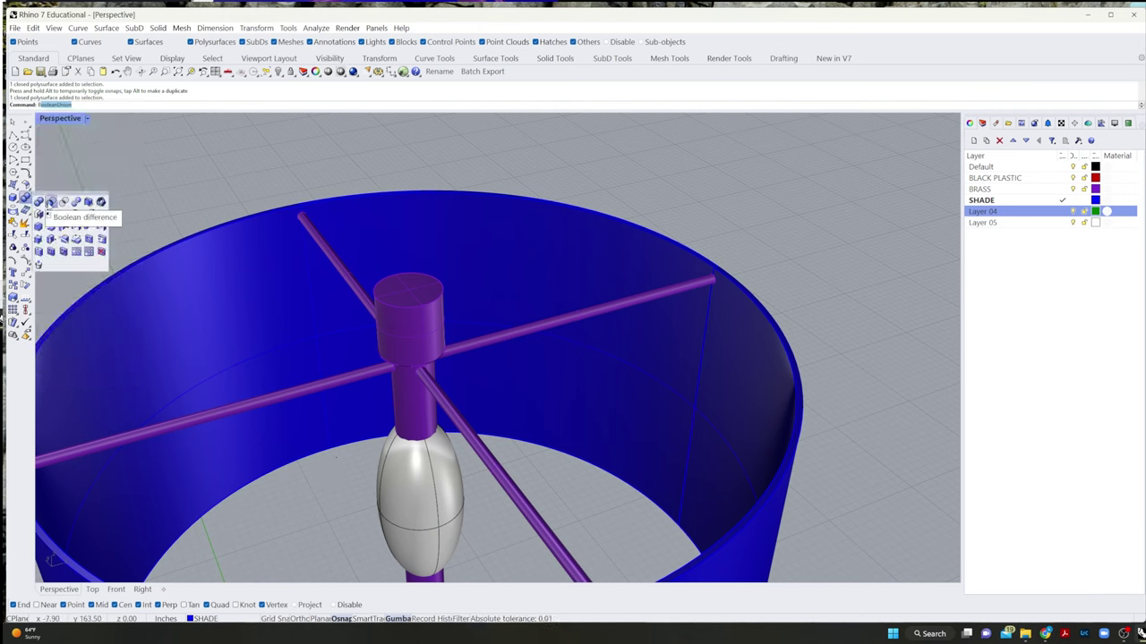
pyautogui.click(51, 201)
pyautogui.click(407, 412)
pyautogui.press('Return')
pyautogui.click(385, 468)
pyautogui.press('Return')
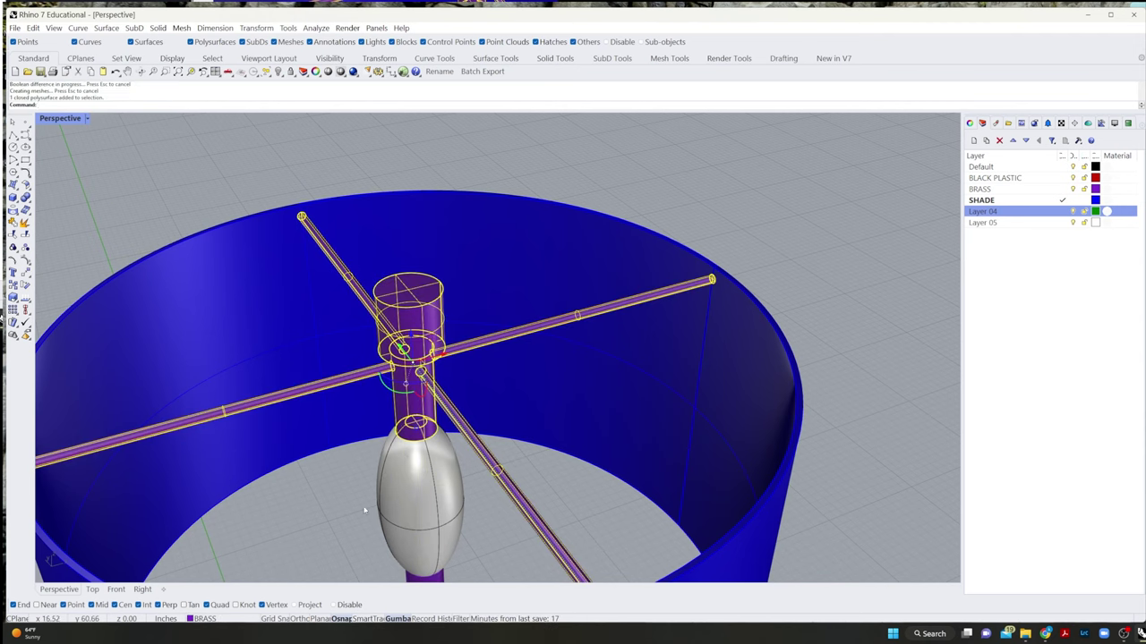
pyautogui.click(363, 512)
# - Rename Layer 04 as BULB and move the bulb object onto that layer
pyautogui.click(403, 484)
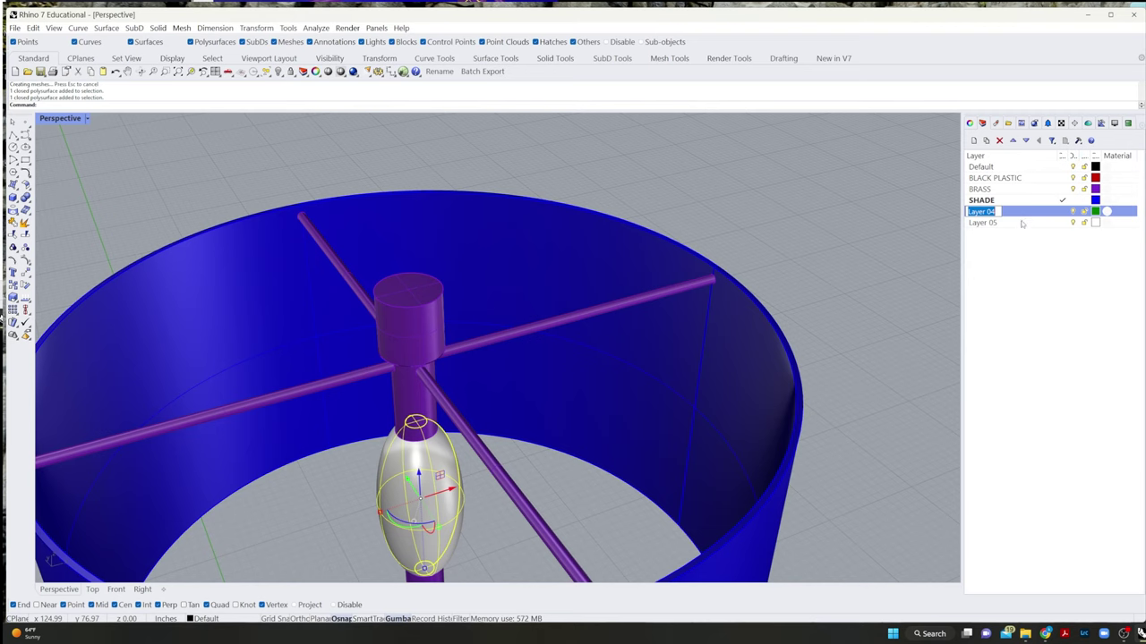
pyautogui.click(990, 211)
pyautogui.write('BULB')
pyautogui.press('Return')
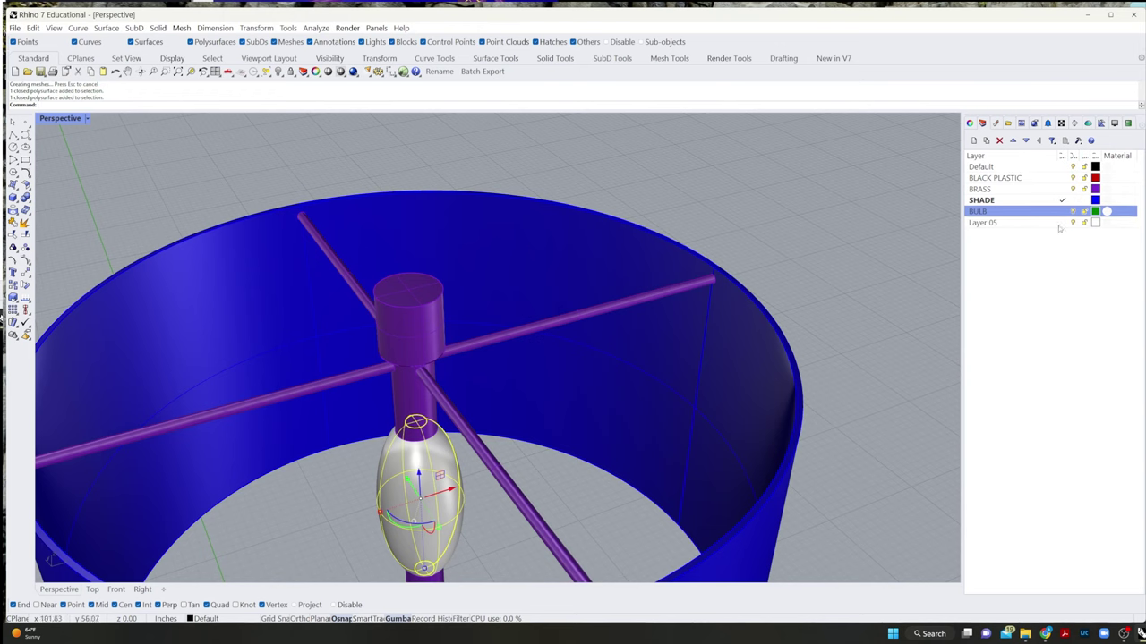
pyautogui.rightClick(1045, 209)
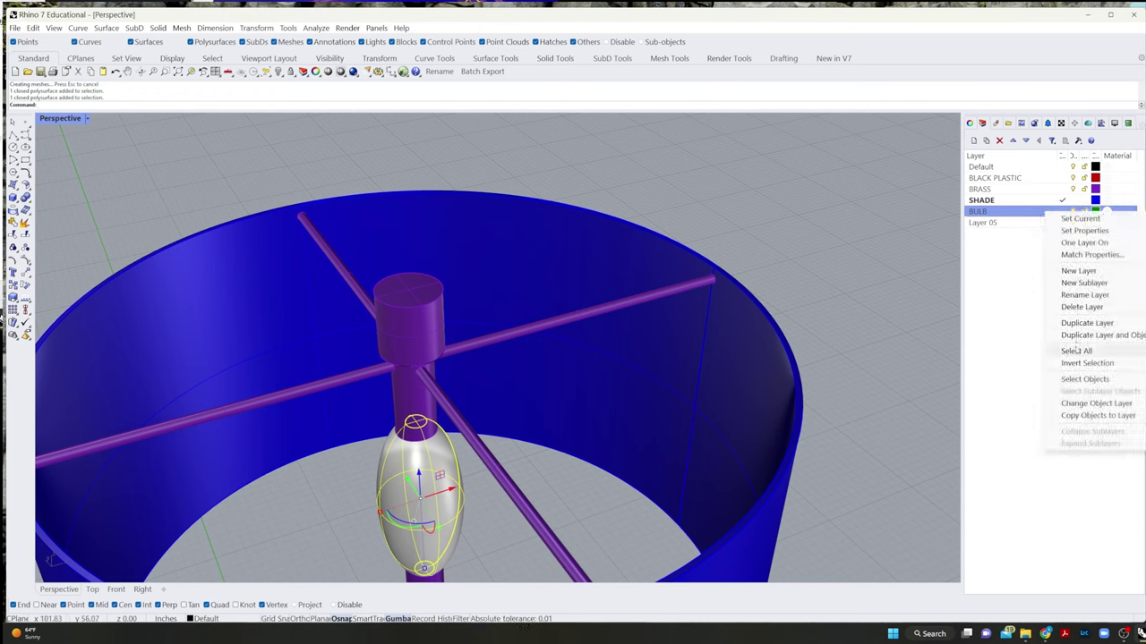
pyautogui.click(1095, 403)
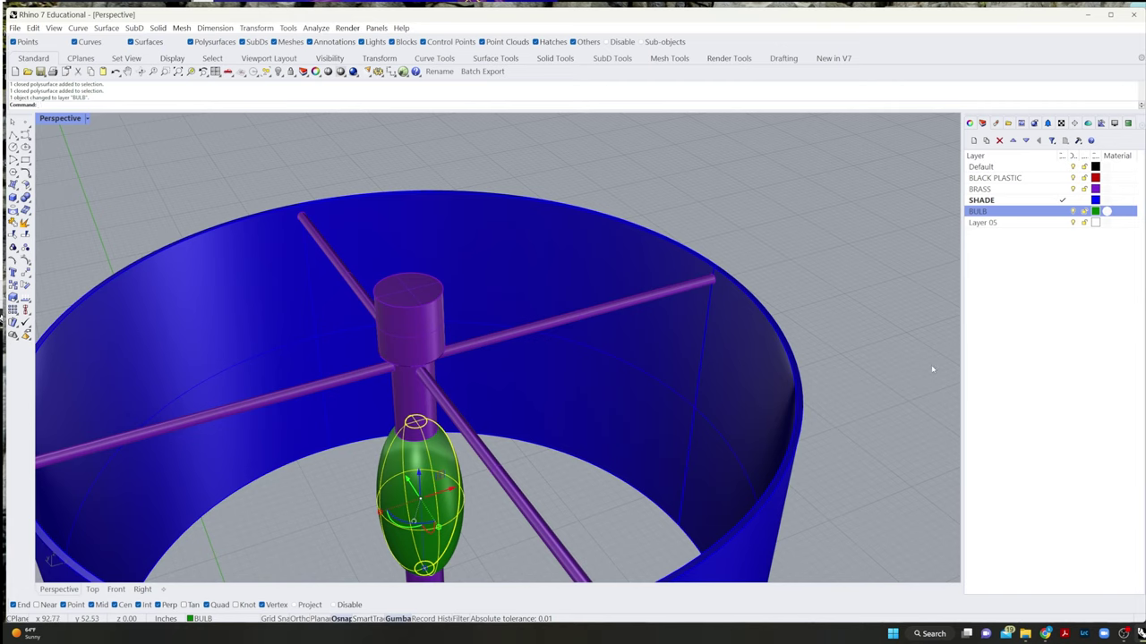
pyautogui.click(932, 369)
# - Examine the complete floor lamp from several angles, from the shade down to the base
pyautogui.scroll(-7, 933, 369)
pyautogui.moveTo(849, 420); pyautogui.dragTo(631, 410, button='right')
pyautogui.moveTo(680, 449); pyautogui.dragTo(629, 353, button='right')
pyautogui.moveTo(583, 340); pyautogui.dragTo(668, 260)
pyautogui.moveTo(683, 137); pyautogui.dragTo(540, 457)
pyautogui.moveTo(654, 377); pyautogui.dragTo(541, 436, button='right')
pyautogui.scroll(3, 541, 436)
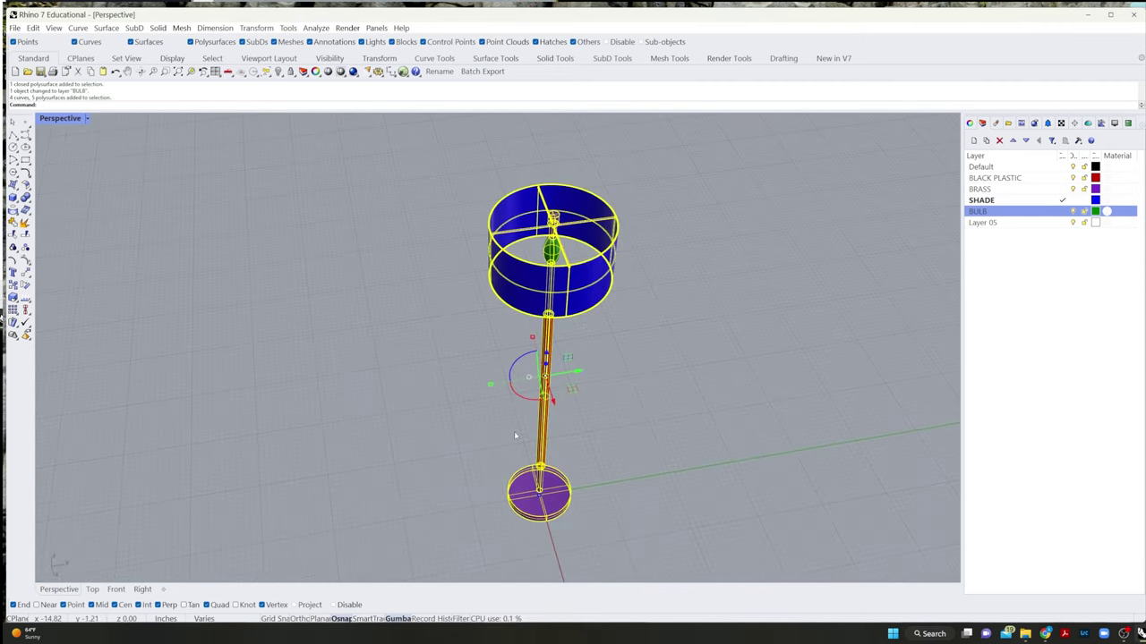
pyautogui.click(336, 403)
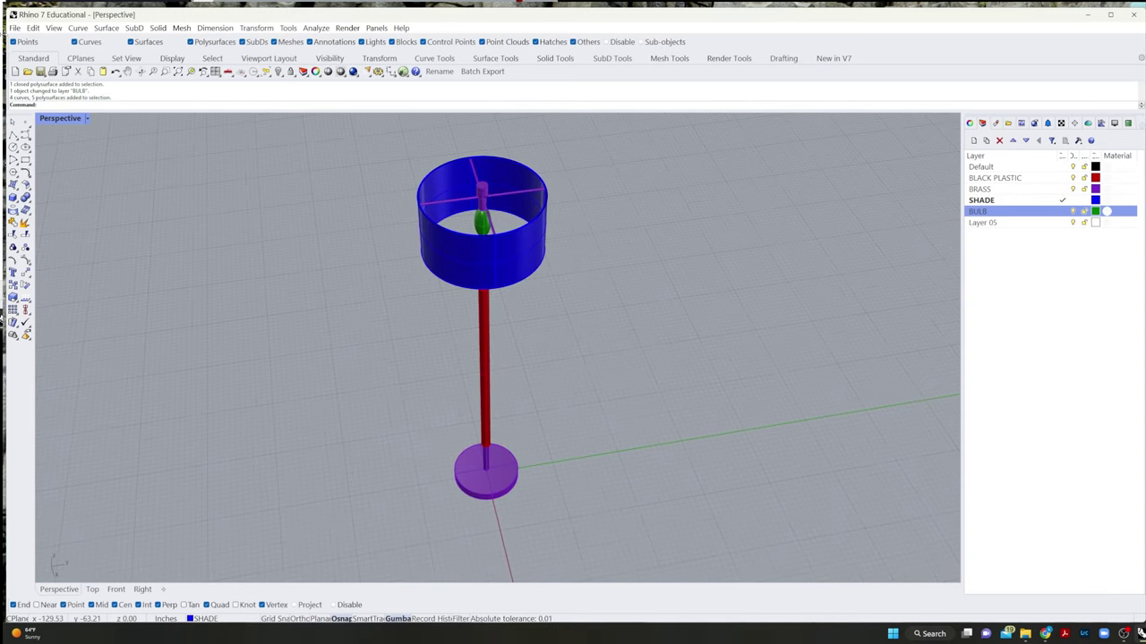
# - Save the model as LAMP in the Moore_House_2023 folder on the Desktop
pyautogui.click(15, 28)
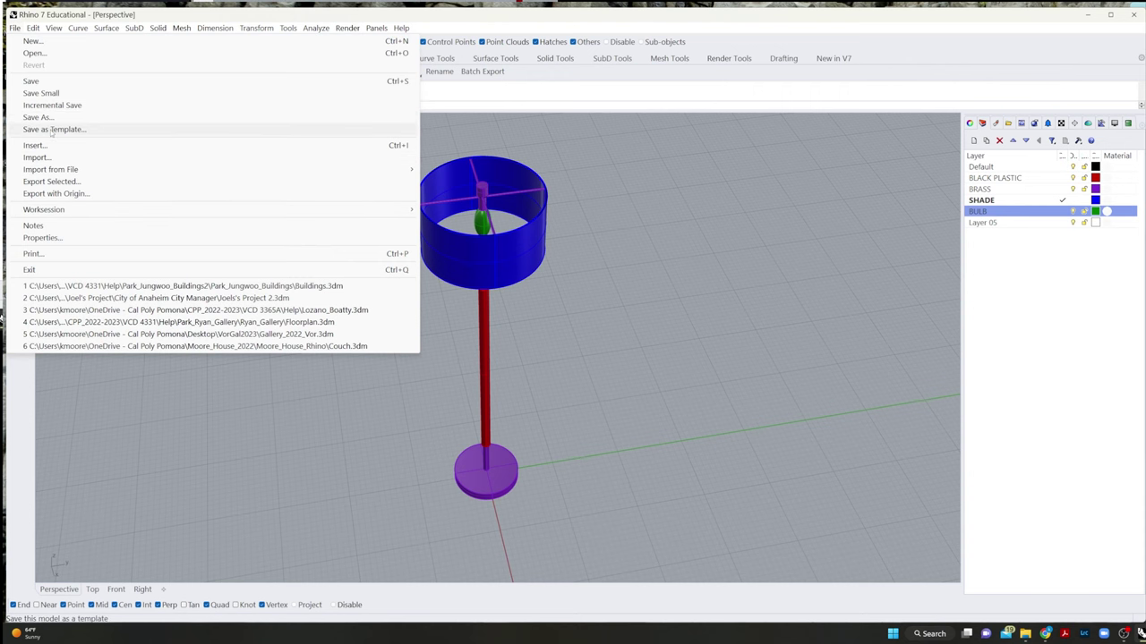
pyautogui.click(49, 118)
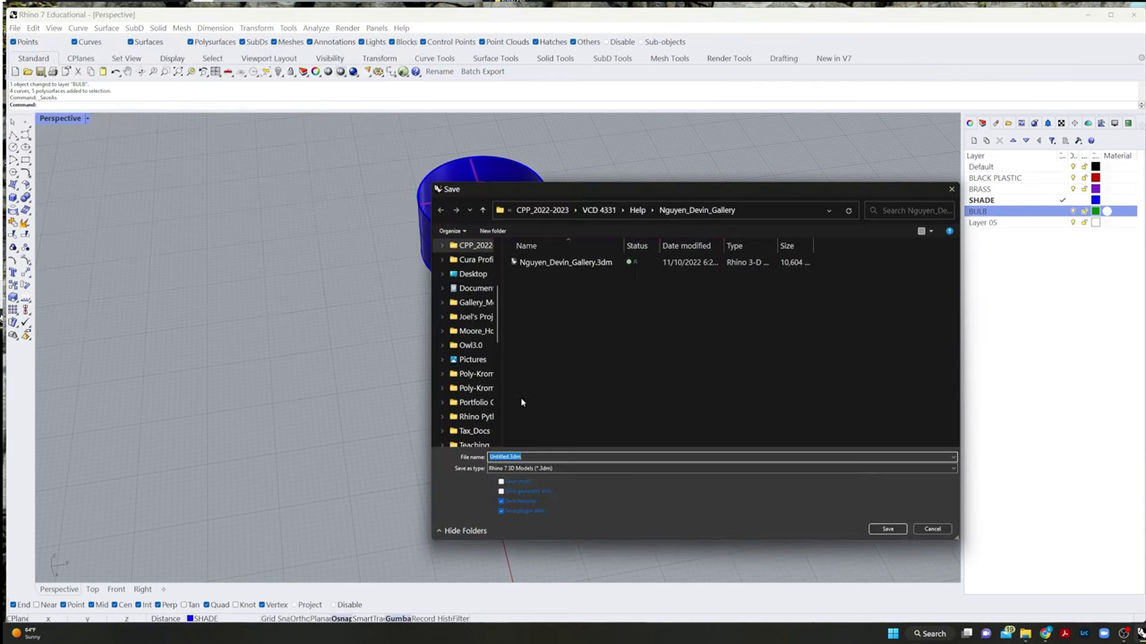
pyautogui.scroll(-5, 469, 403)
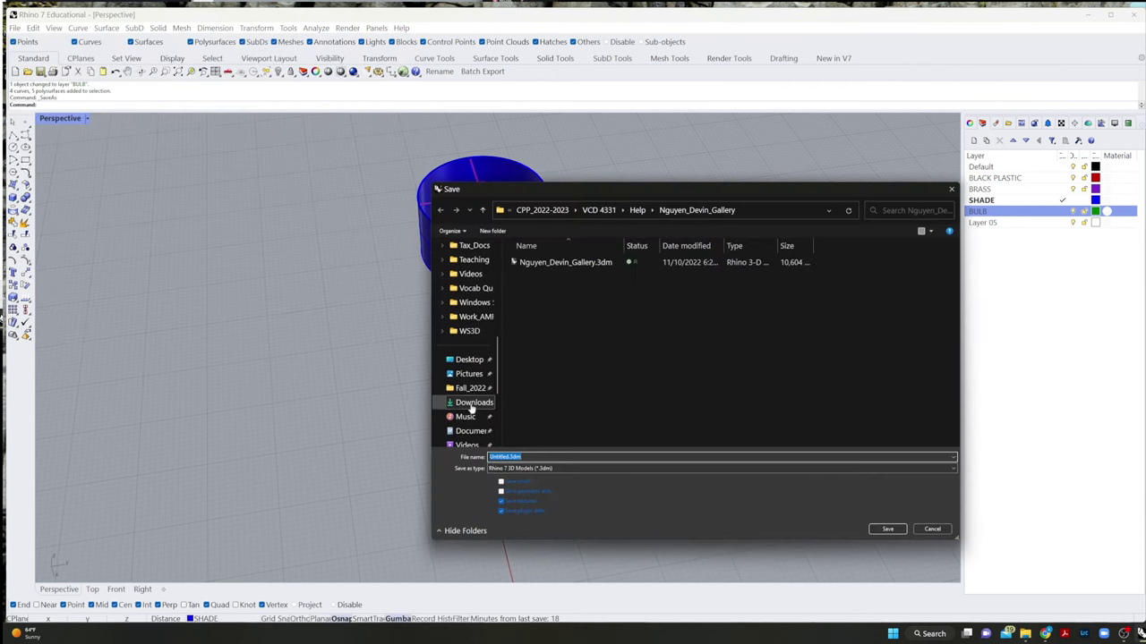
pyautogui.click(475, 389)
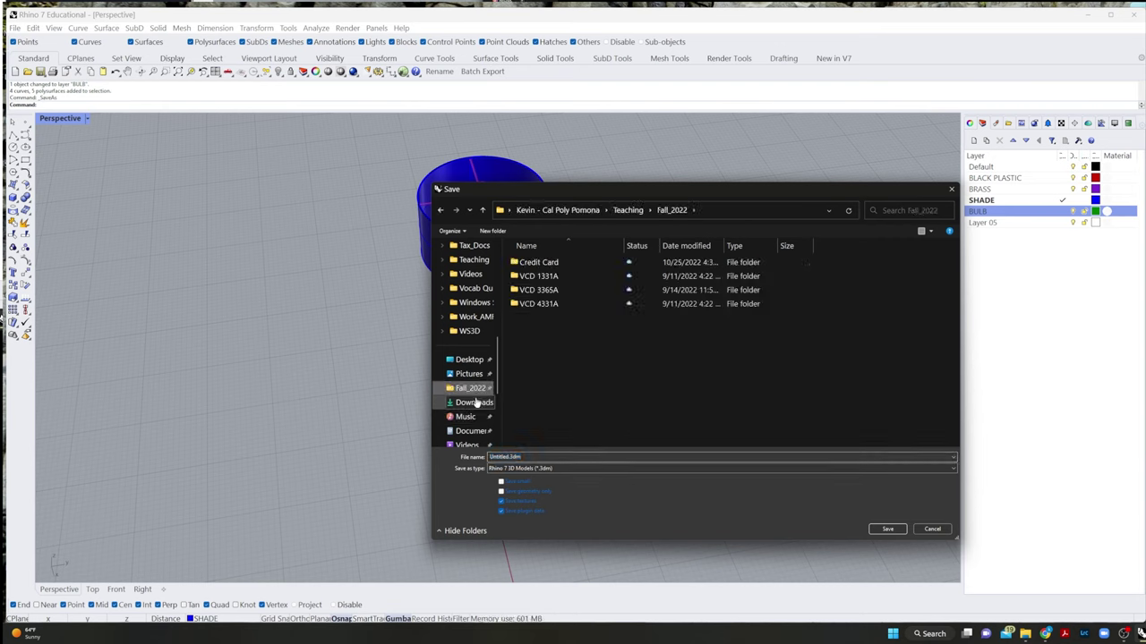
pyautogui.scroll(-4, 477, 398)
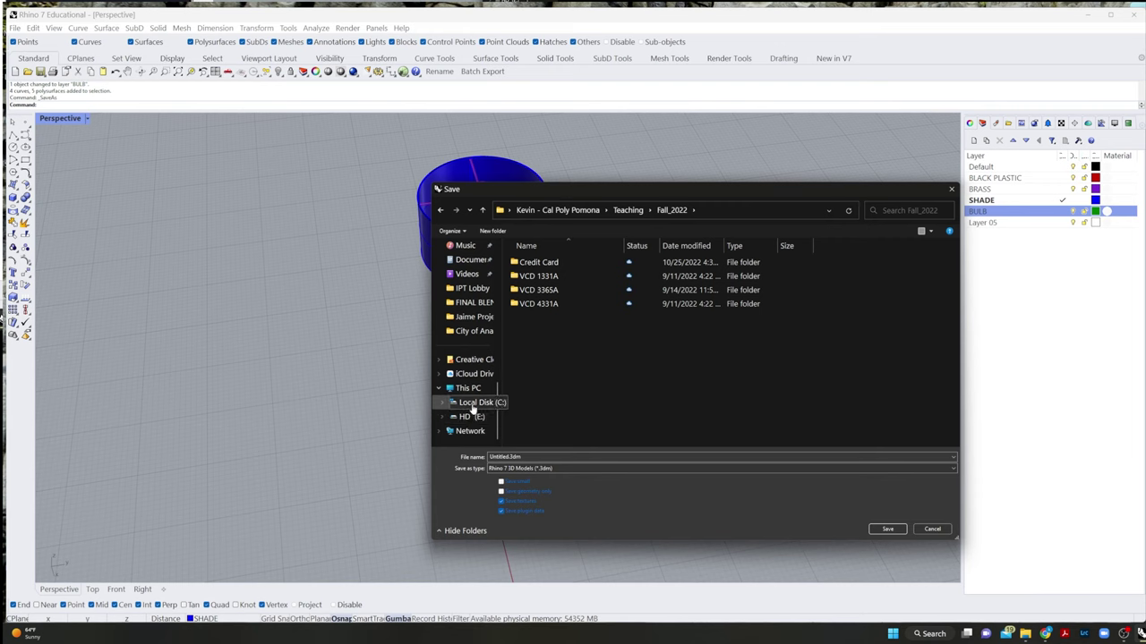
pyautogui.click(473, 404)
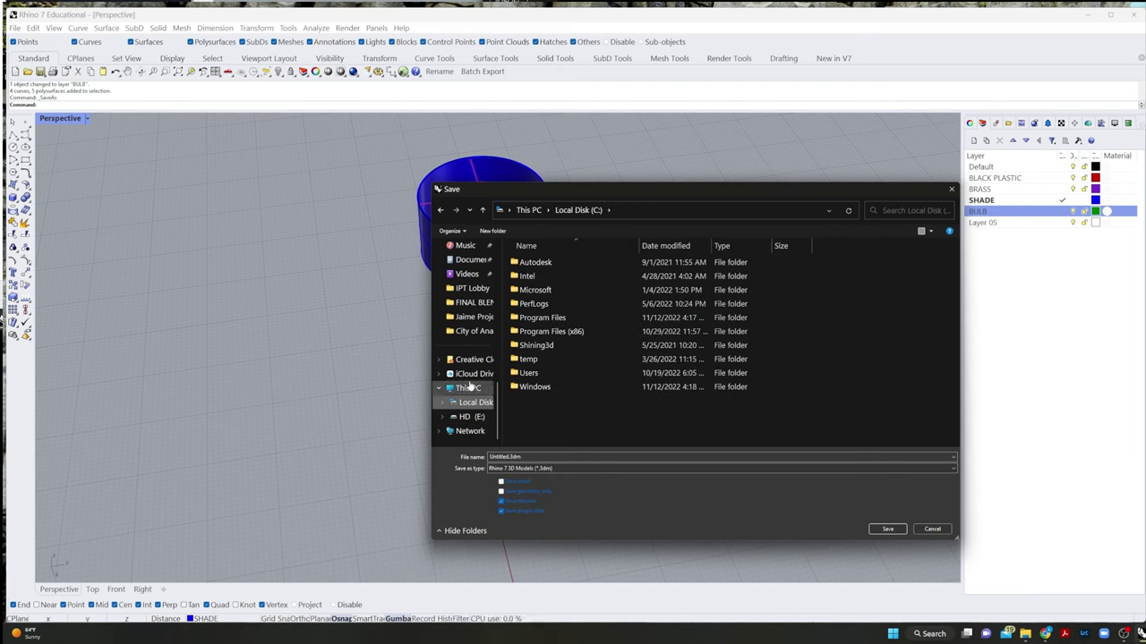
pyautogui.scroll(3, 471, 431)
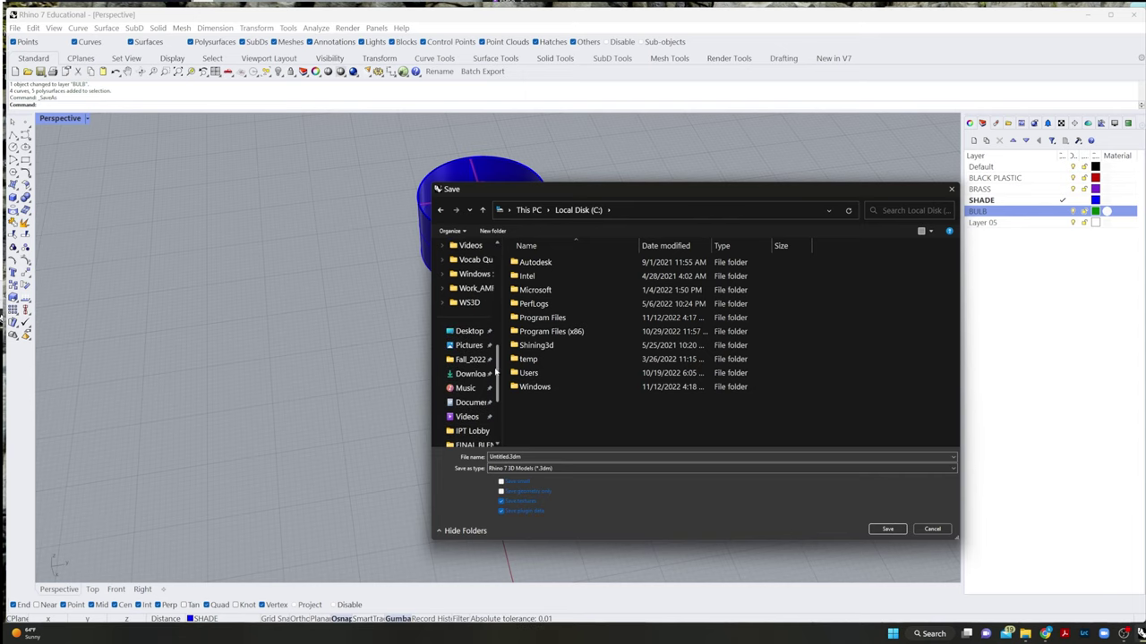
pyautogui.click(482, 333)
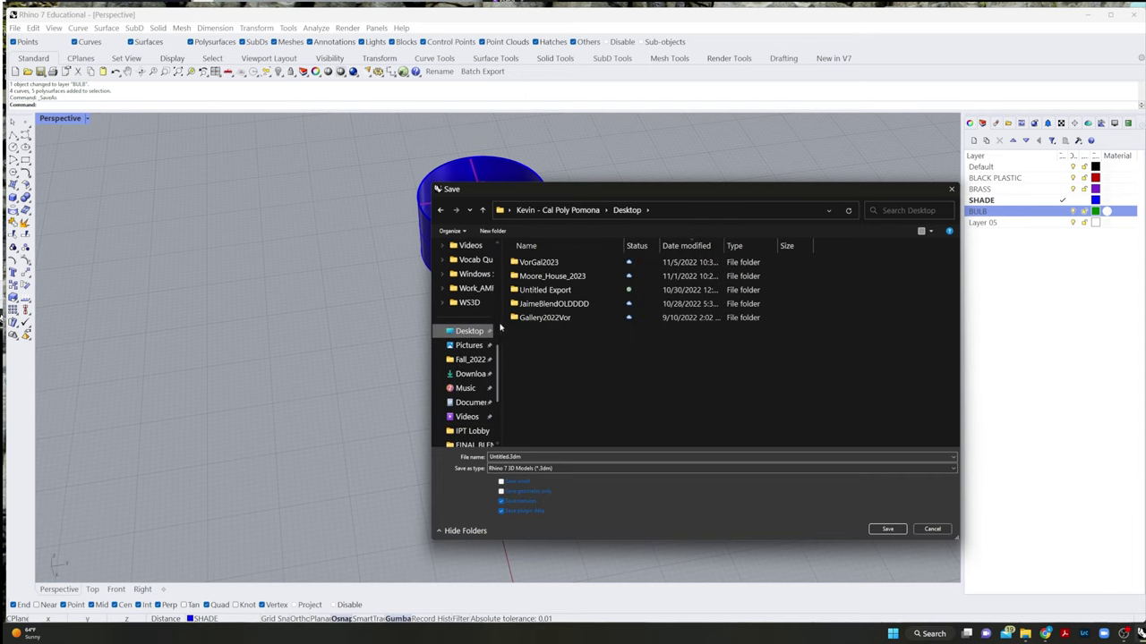
pyautogui.doubleClick(537, 275)
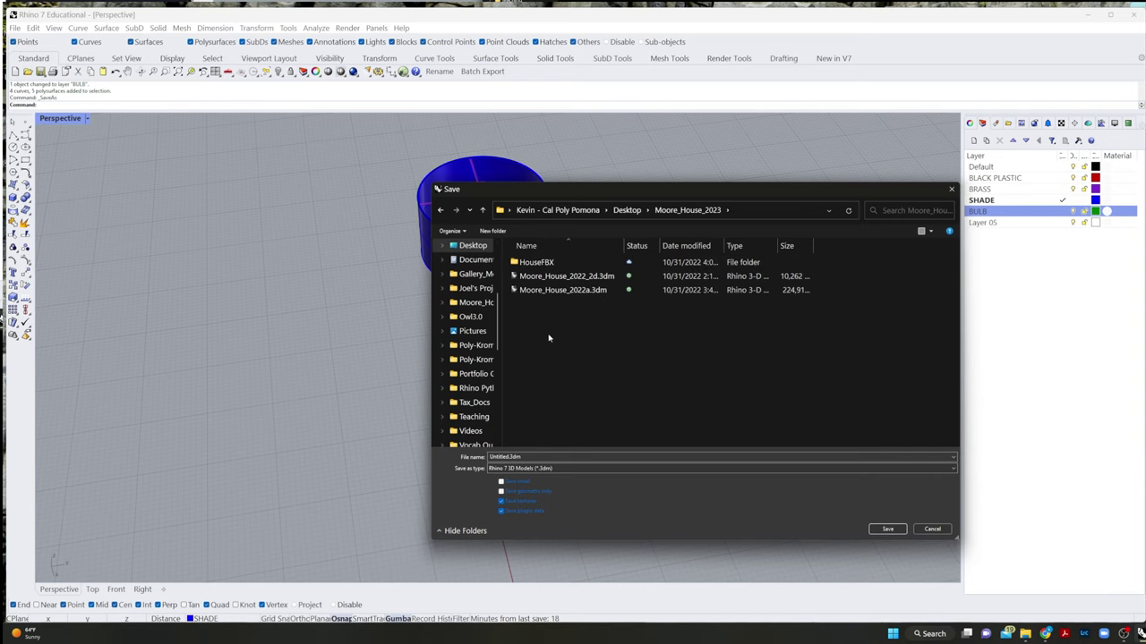
pyautogui.click(512, 457)
pyautogui.write('ALMP')
pyautogui.press('Return')
# - Set the model units to feet with the geometry scaled accordingly, and copy the entire lamp to the clipboard
pyautogui.scroll(-3, 448, 376)
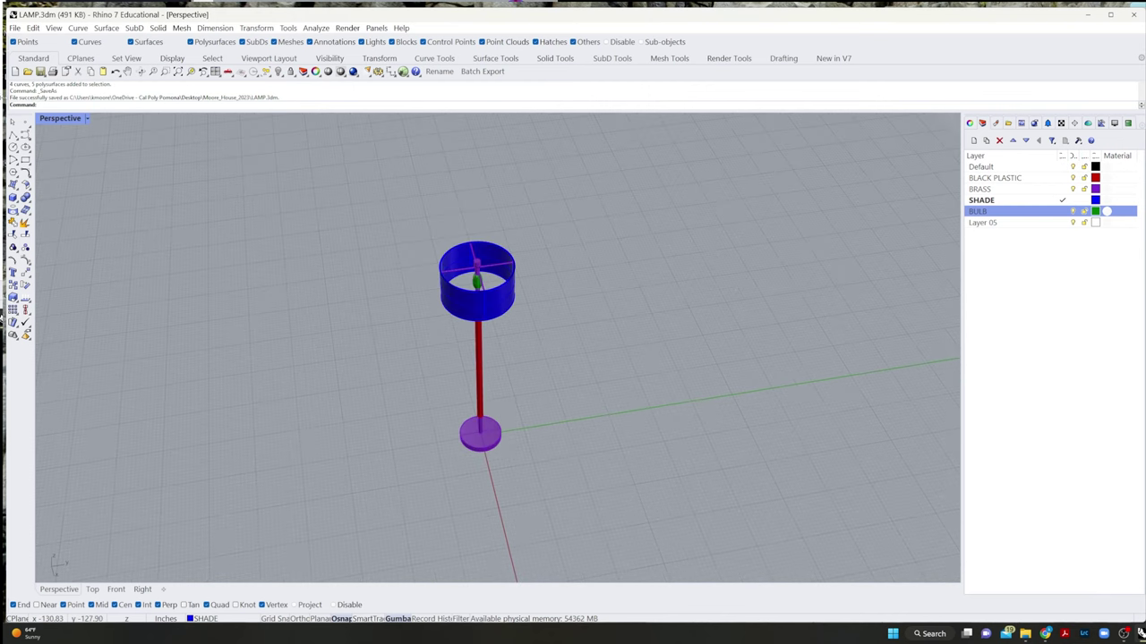
pyautogui.click(14, 27)
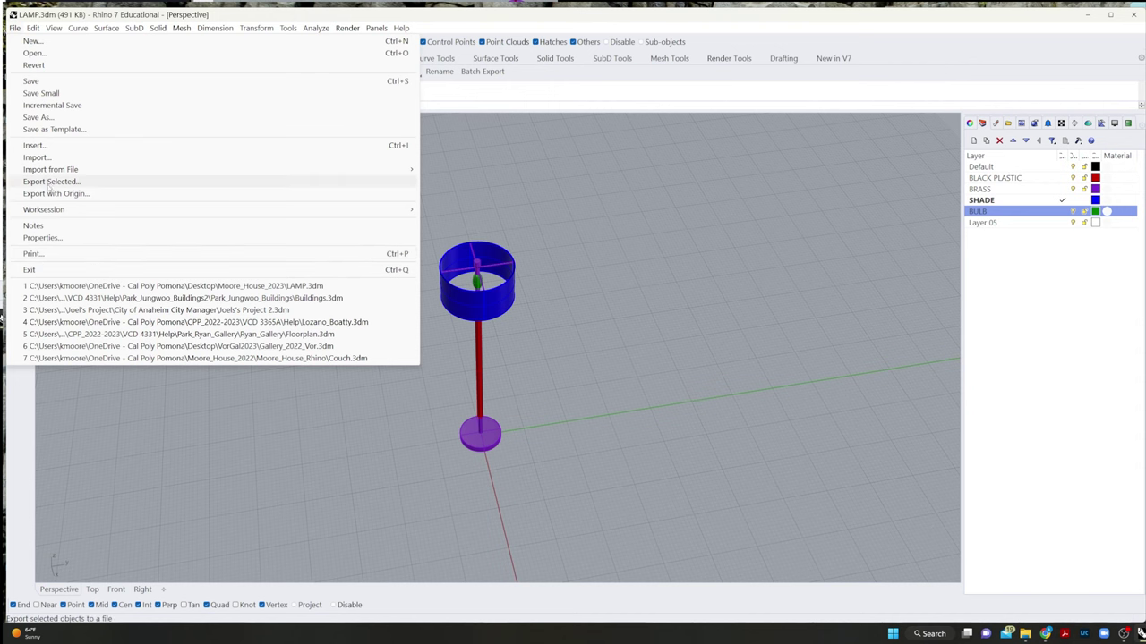
pyautogui.click(42, 237)
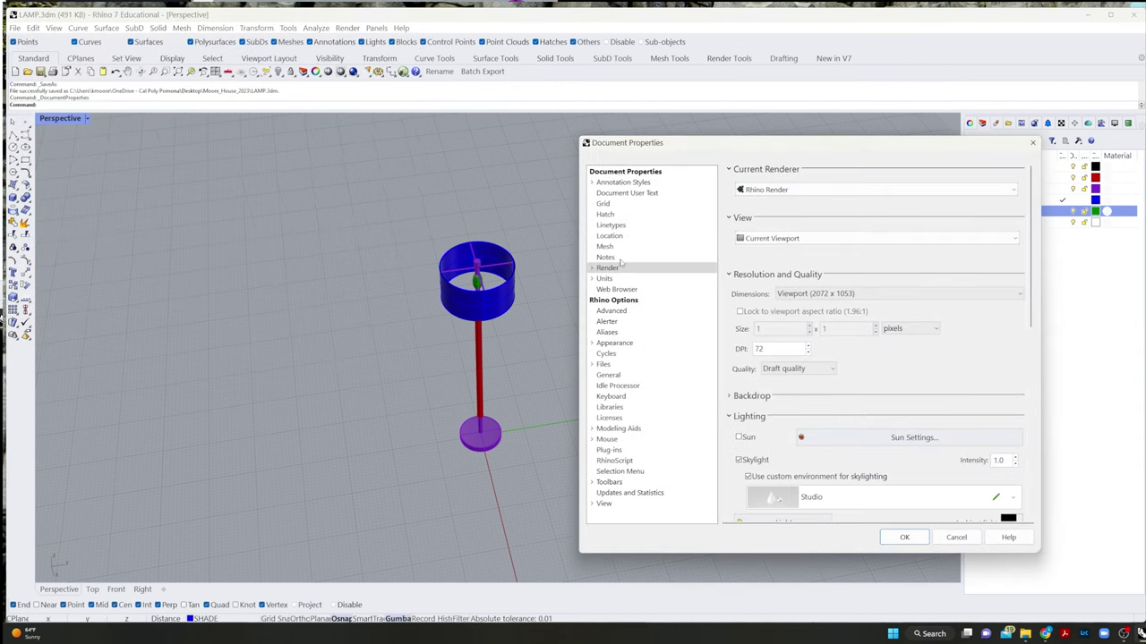
pyautogui.click(606, 279)
pyautogui.click(845, 190)
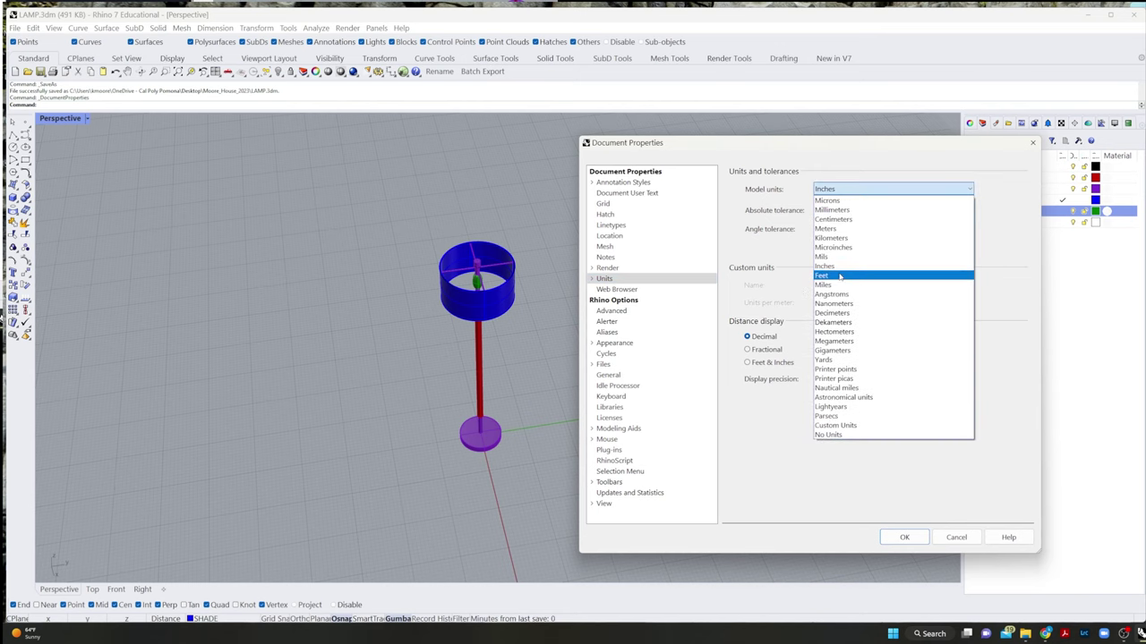
pyautogui.click(838, 276)
pyautogui.click(904, 537)
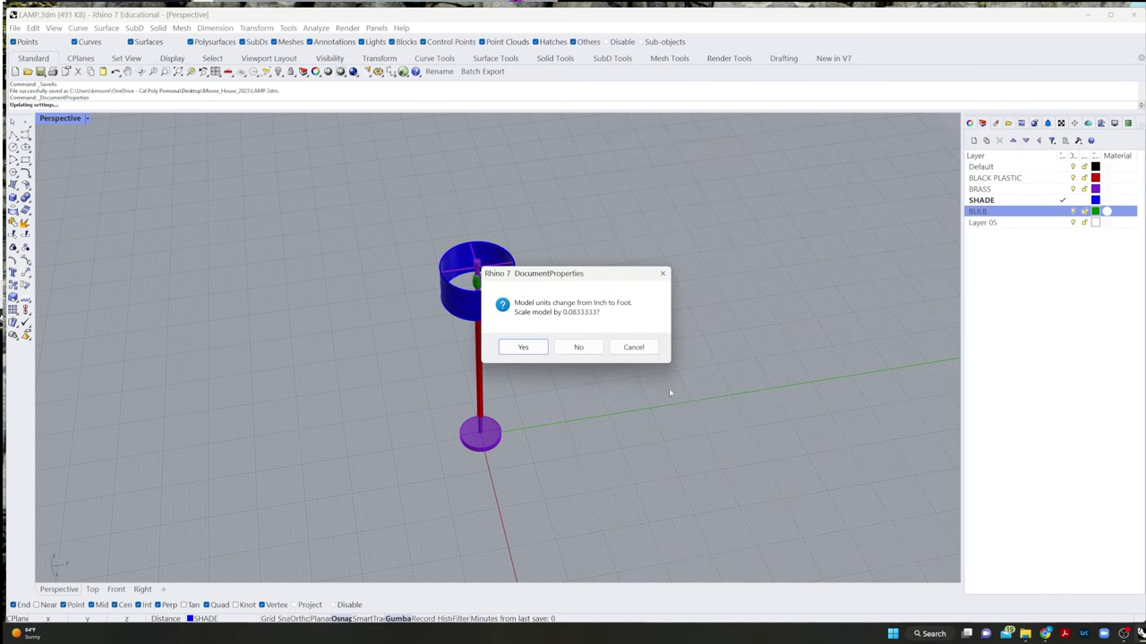
pyautogui.click(523, 347)
pyautogui.moveTo(466, 503); pyautogui.dragTo(467, 503)
pyautogui.hotkey('ctrl', 'c')
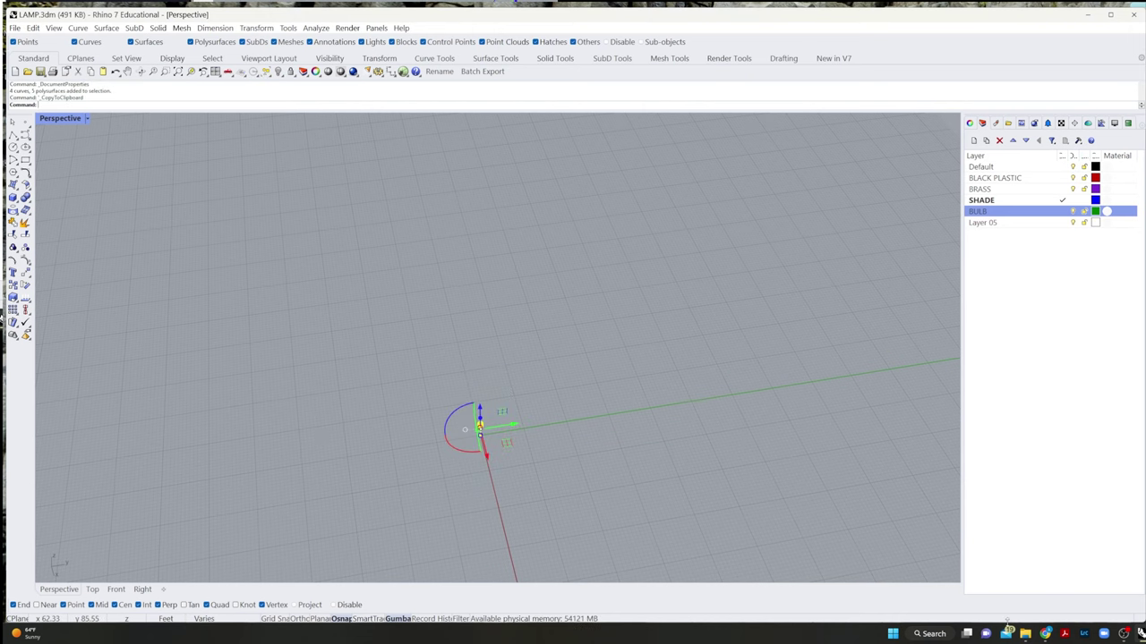
# - Switch to File Explorer and open Moore_House_2022a.3dm from the Desktop's Moore_House_2023 folder, checking the full modification dates
pyautogui.click(1025, 633)
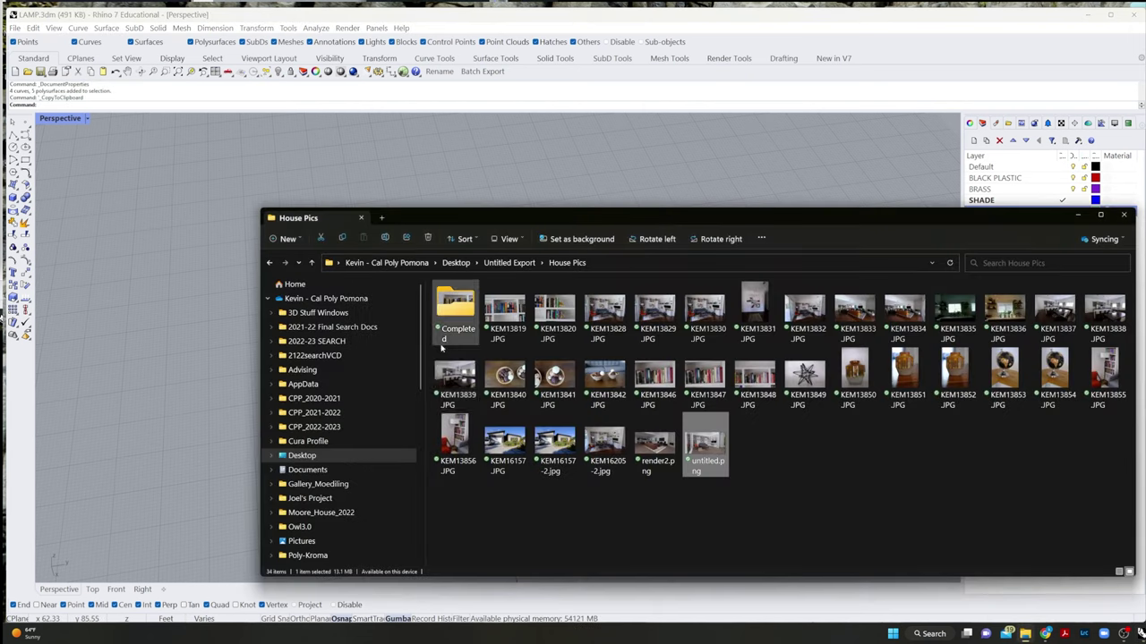
pyautogui.click(384, 455)
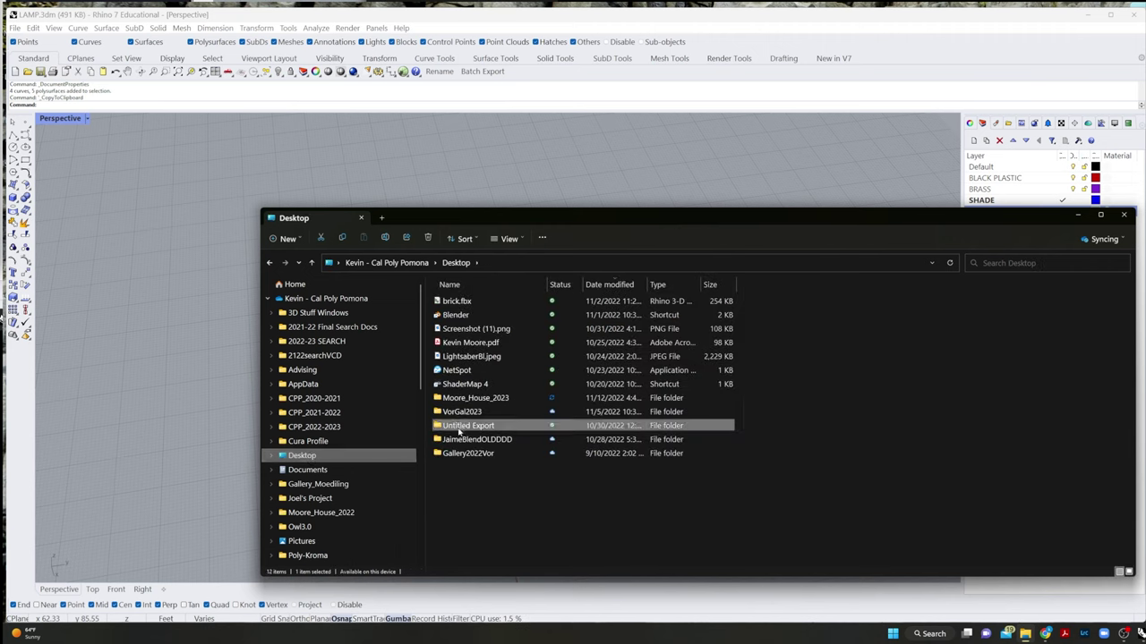
pyautogui.doubleClick(474, 398)
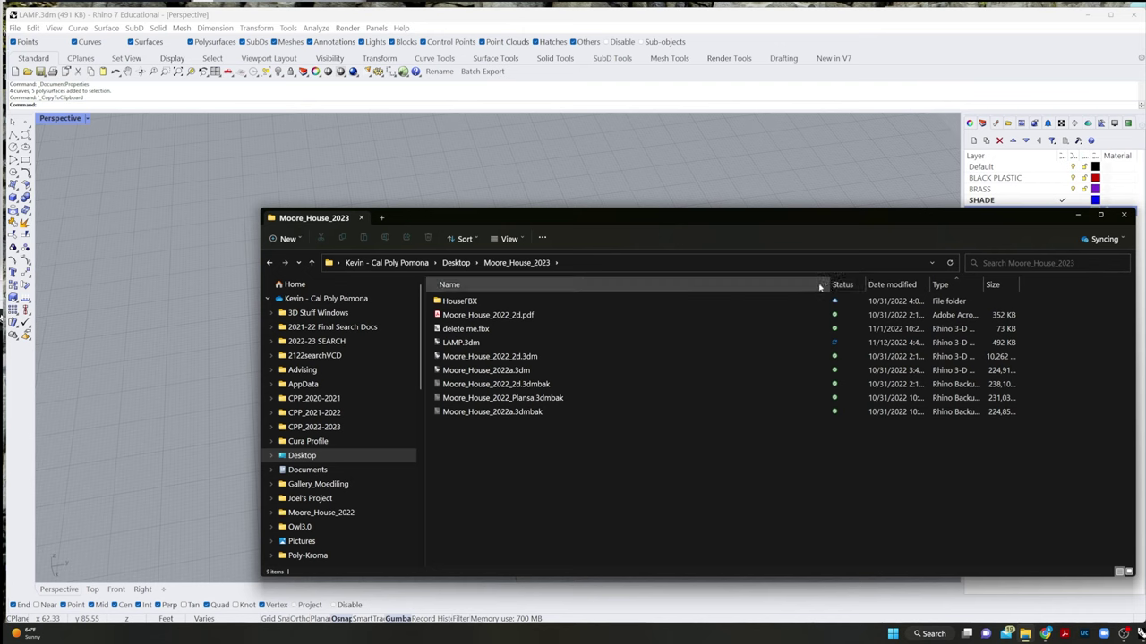
pyautogui.moveTo(829, 284); pyautogui.dragTo(861, 284)
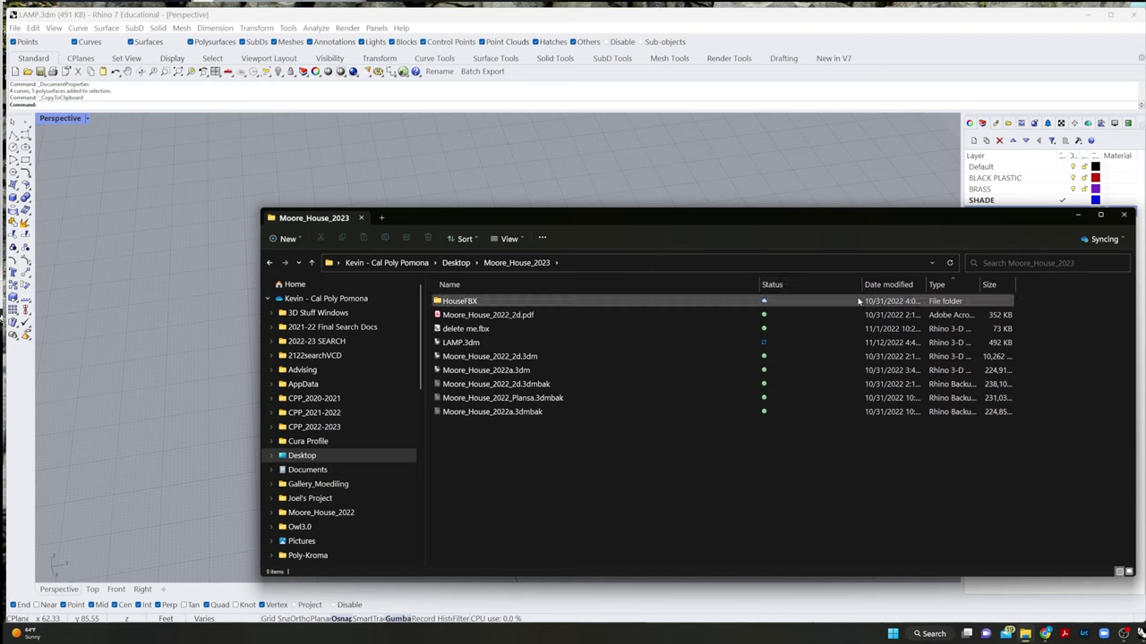
pyautogui.doubleClick(931, 284)
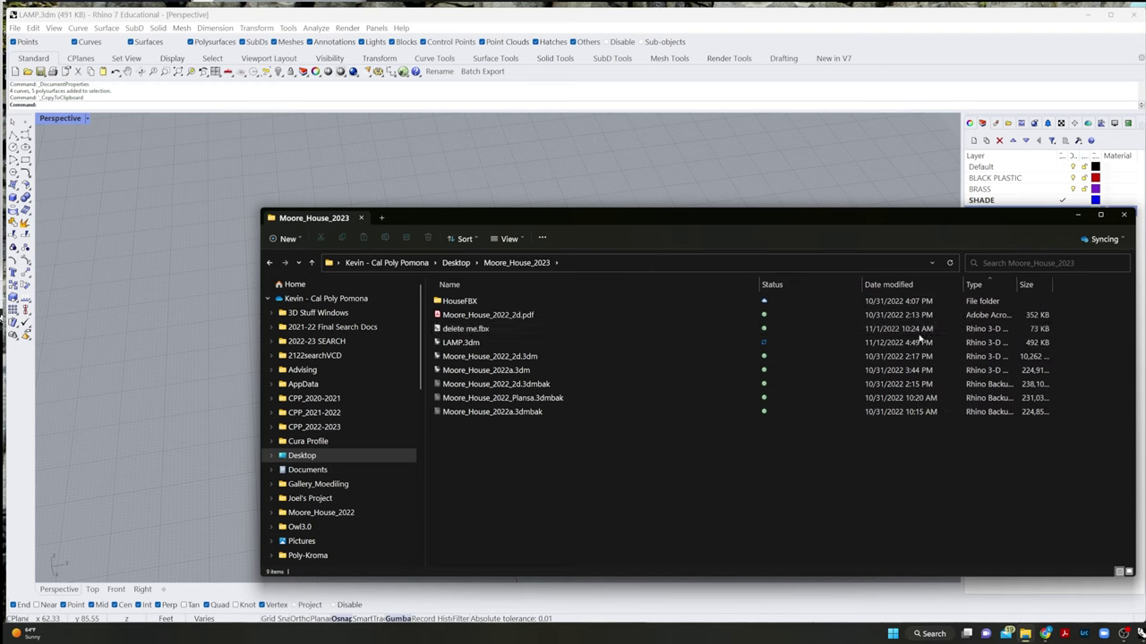
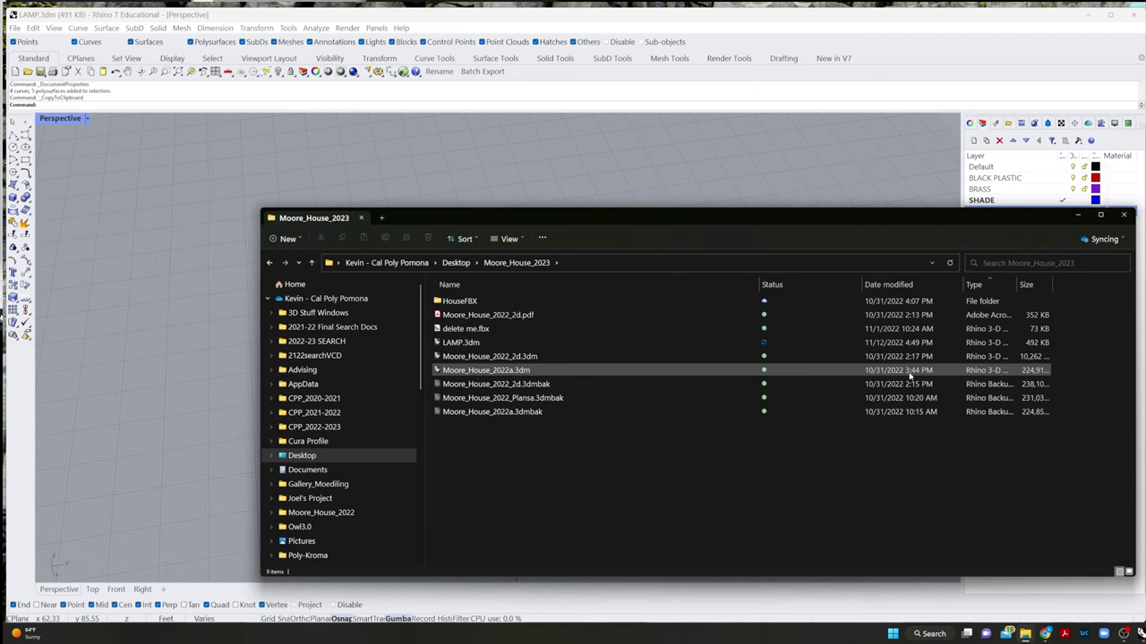
pyautogui.click(911, 374)
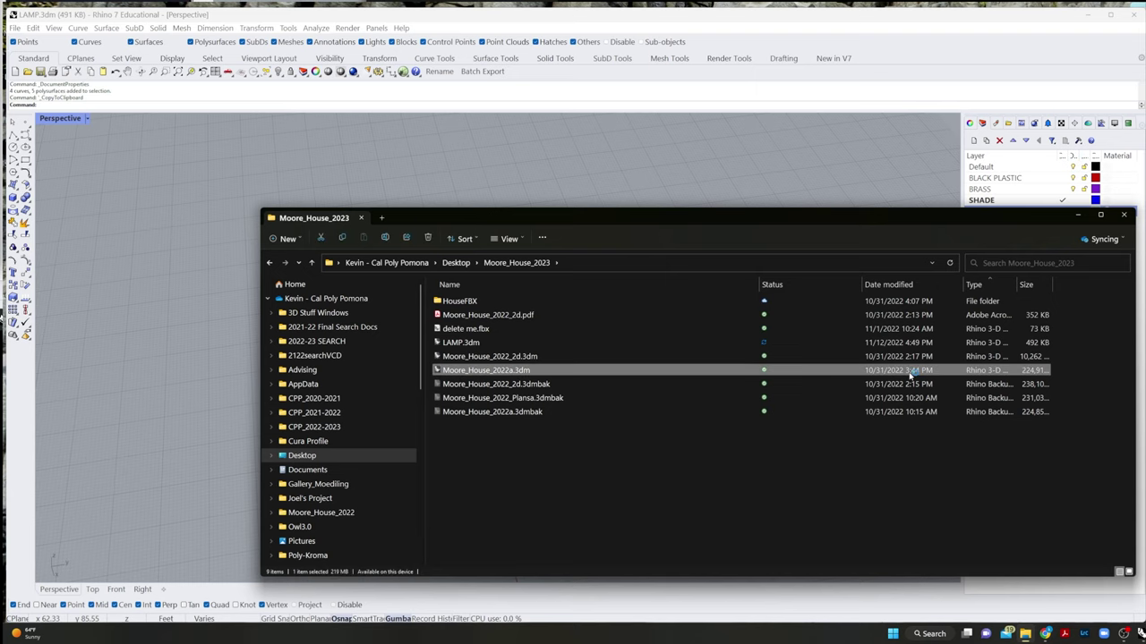
pyautogui.doubleClick(495, 373)
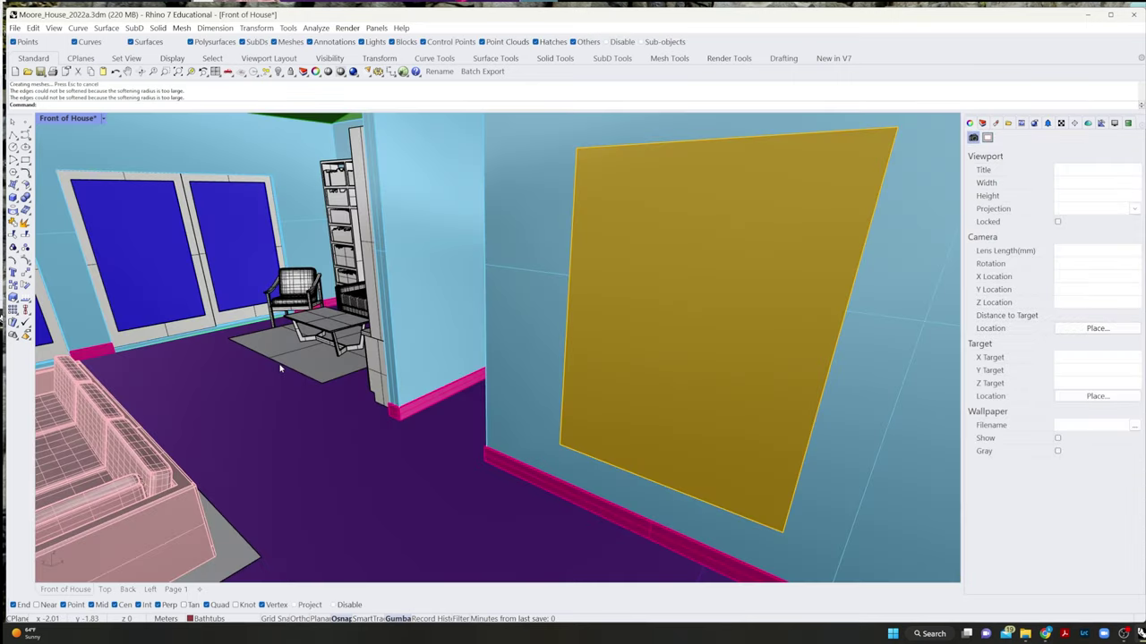
# - Set the house model's units to feet and scale the geometry to match
pyautogui.scroll(-2, 274, 375)
pyautogui.scroll(2, 277, 360)
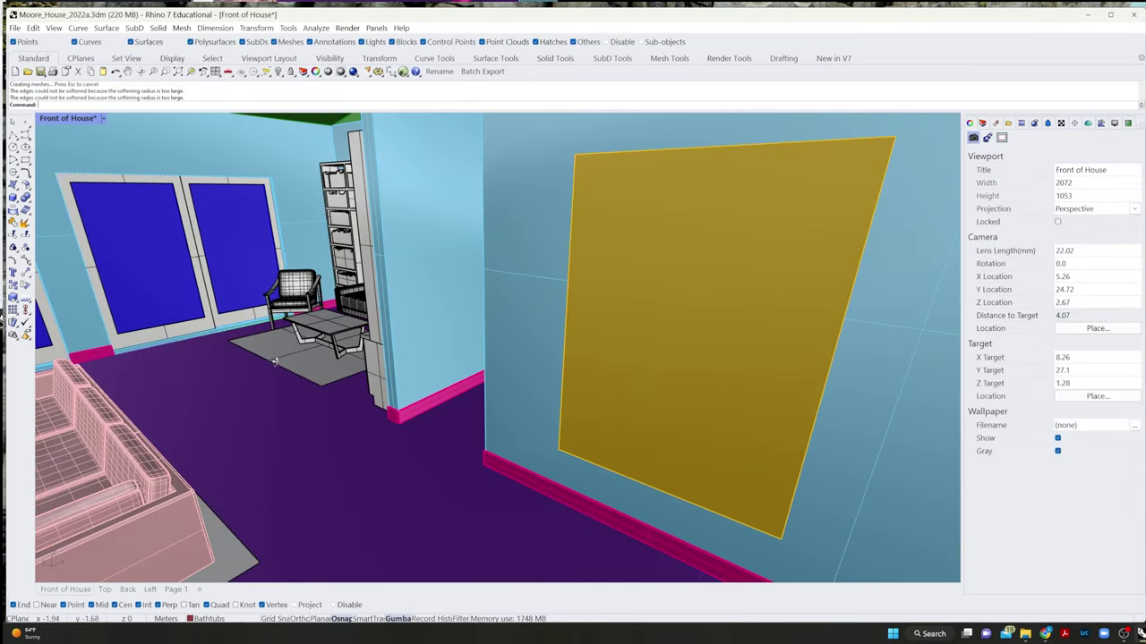
pyautogui.moveTo(274, 362); pyautogui.dragTo(406, 377, button='right')
pyautogui.scroll(-4, 405, 376)
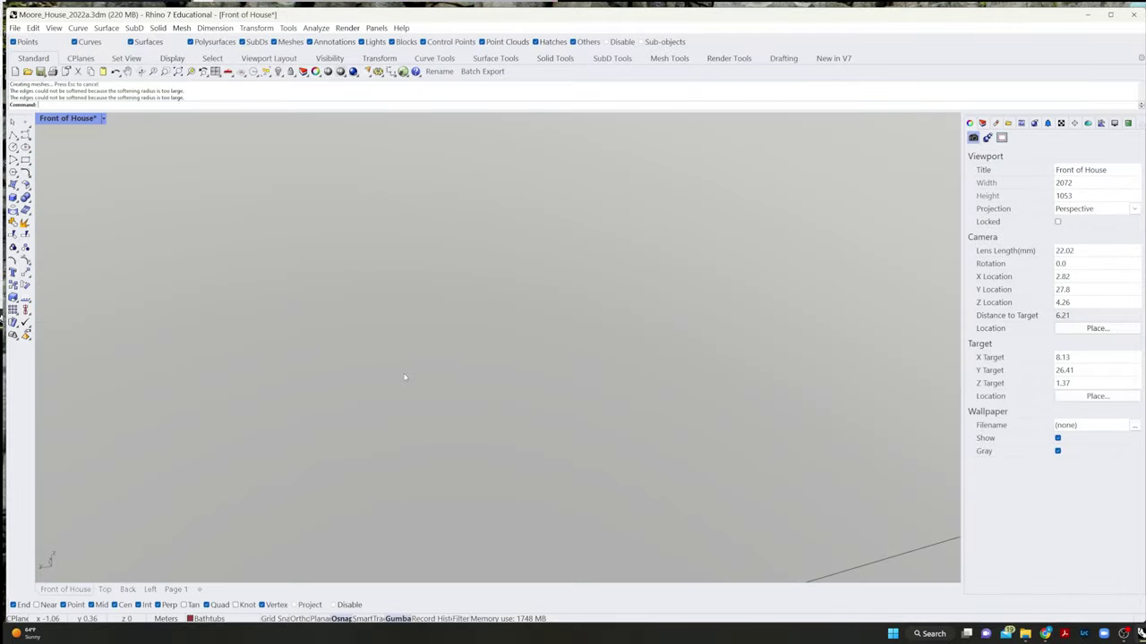
pyautogui.scroll(-4, 404, 377)
pyautogui.click(16, 28)
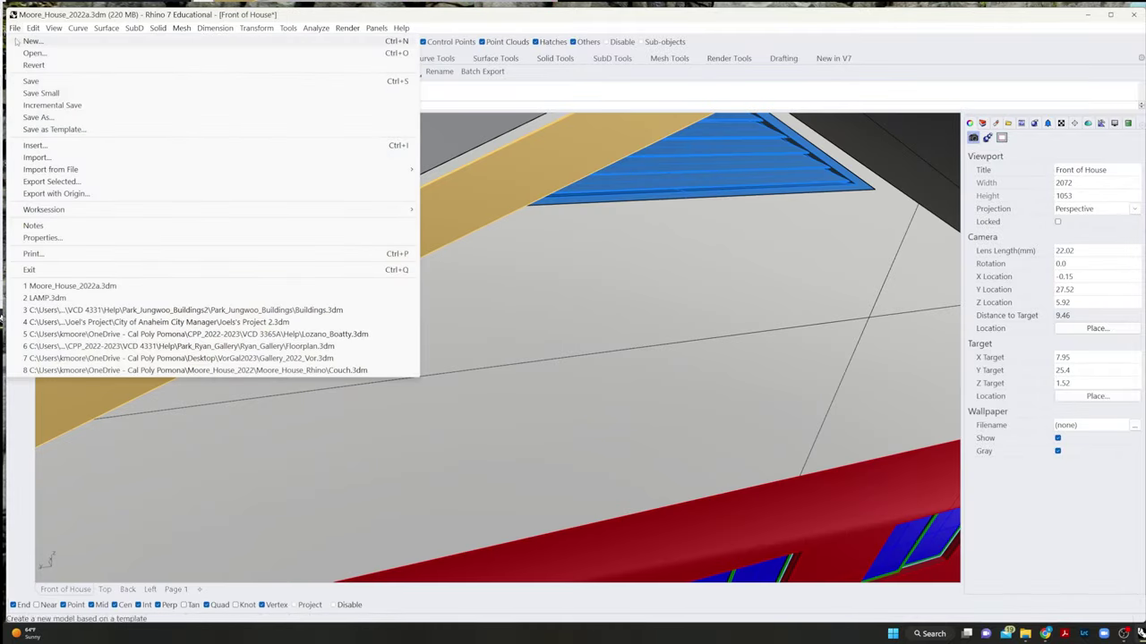
pyautogui.click(54, 238)
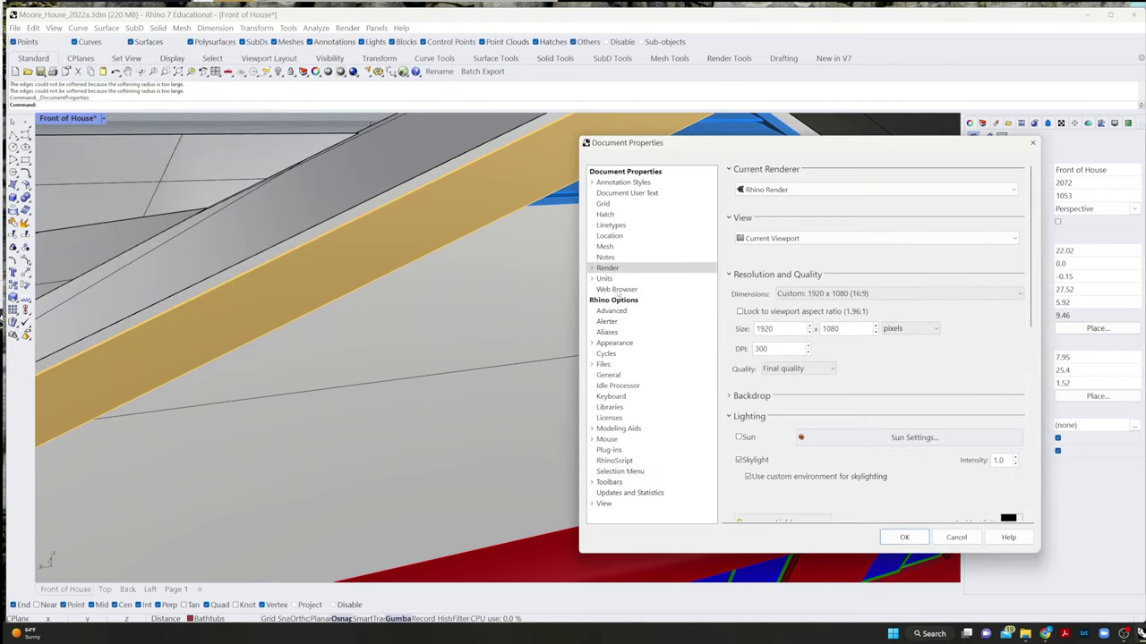
pyautogui.click(605, 278)
pyautogui.click(952, 190)
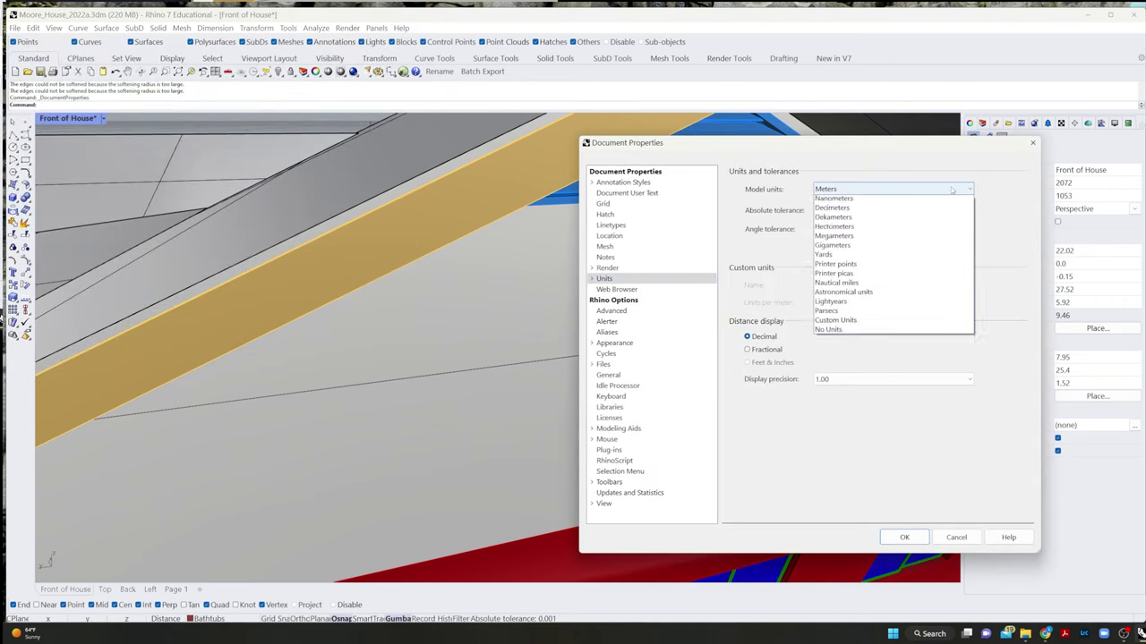
pyautogui.click(869, 277)
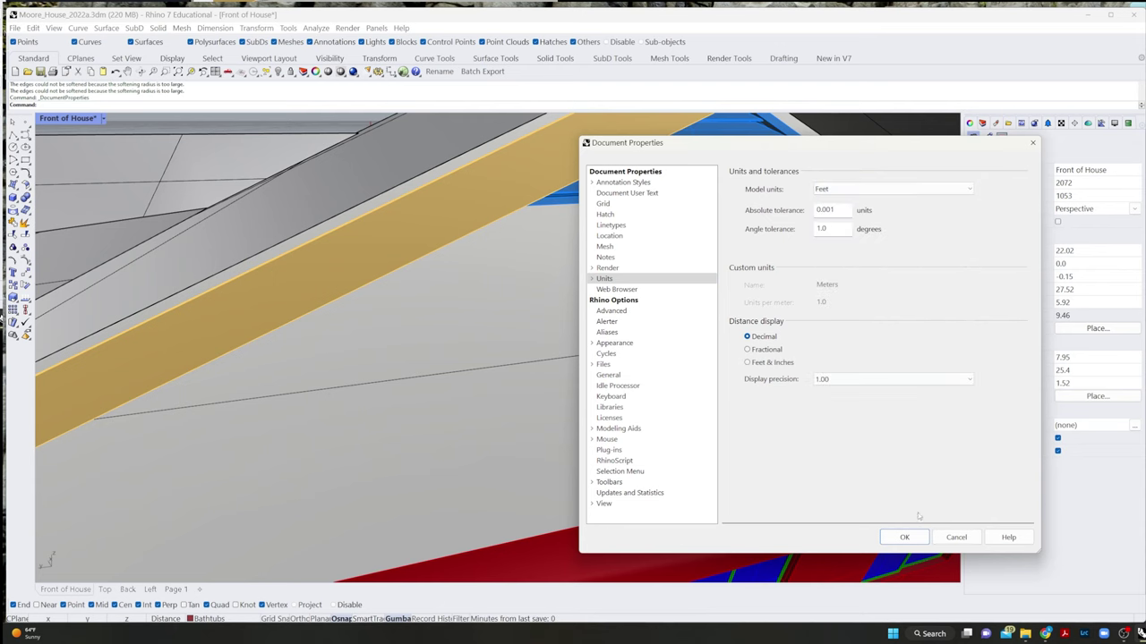
pyautogui.click(905, 537)
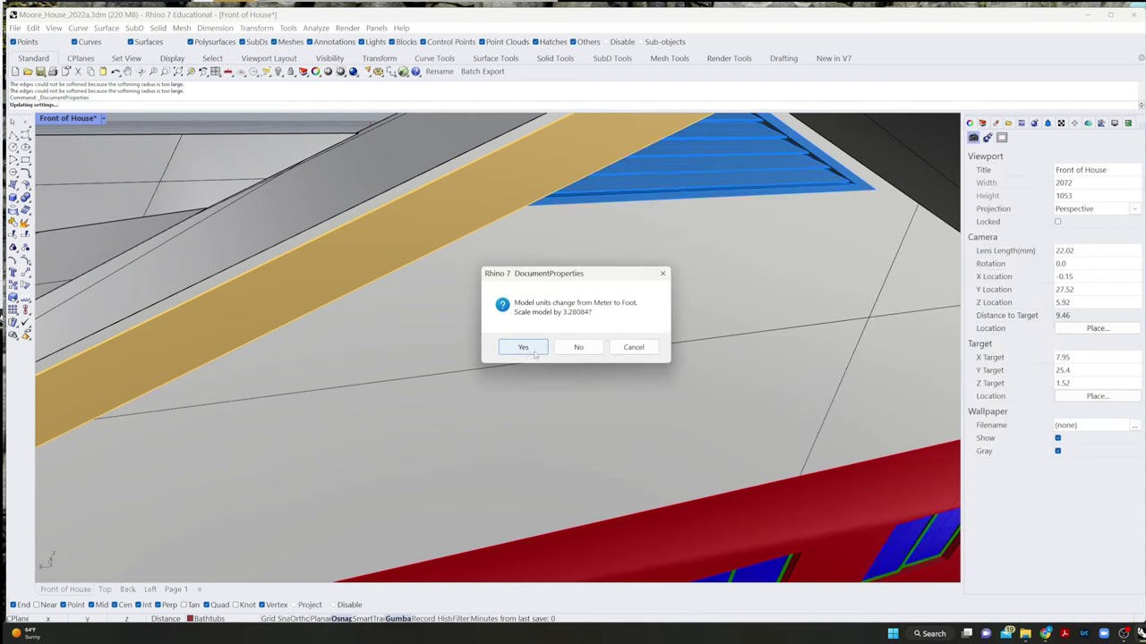
pyautogui.click(525, 348)
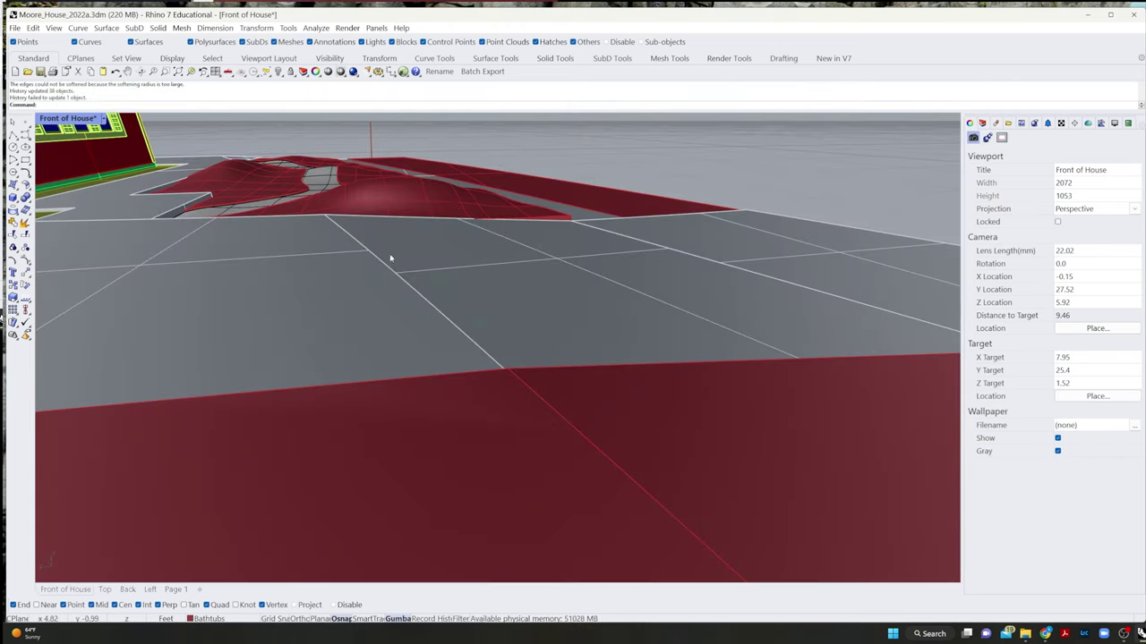
# - Paste the copied floor lamp into the house model
pyautogui.scroll(-10, 363, 248)
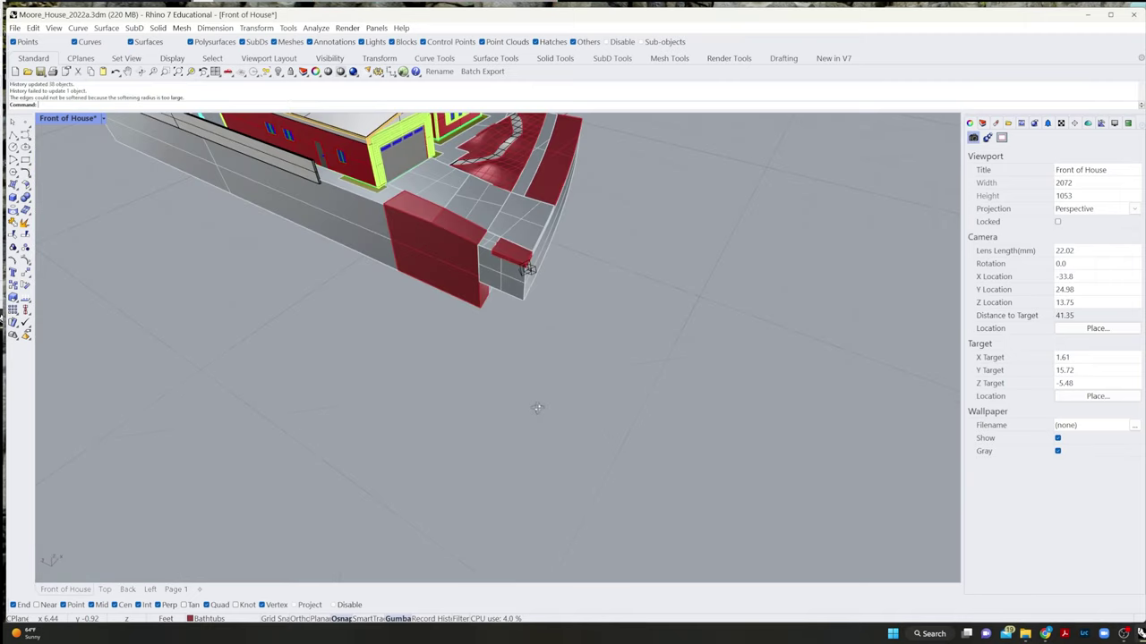
pyautogui.moveTo(530, 407); pyautogui.dragTo(590, 407, button='right')
pyautogui.hotkey('ctrl', 'c')
pyautogui.hotkey('ctrl', 'v')
pyautogui.scroll(3, 479, 260)
pyautogui.scroll(6, 479, 259)
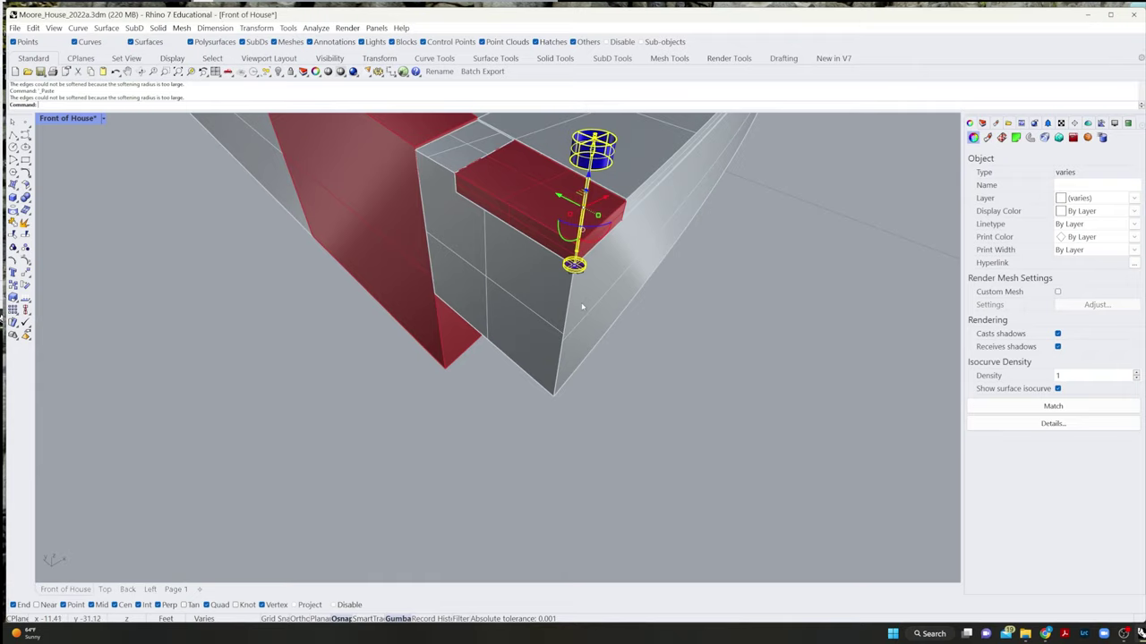
# - Move the pasted lamp by its base's bottom centre to the rug corner between armchair and sofa, placing it in a wireframe Top view
pyautogui.moveTo(682, 262); pyautogui.dragTo(471, 334, button='right')
pyautogui.write('M')
pyautogui.press('Return')
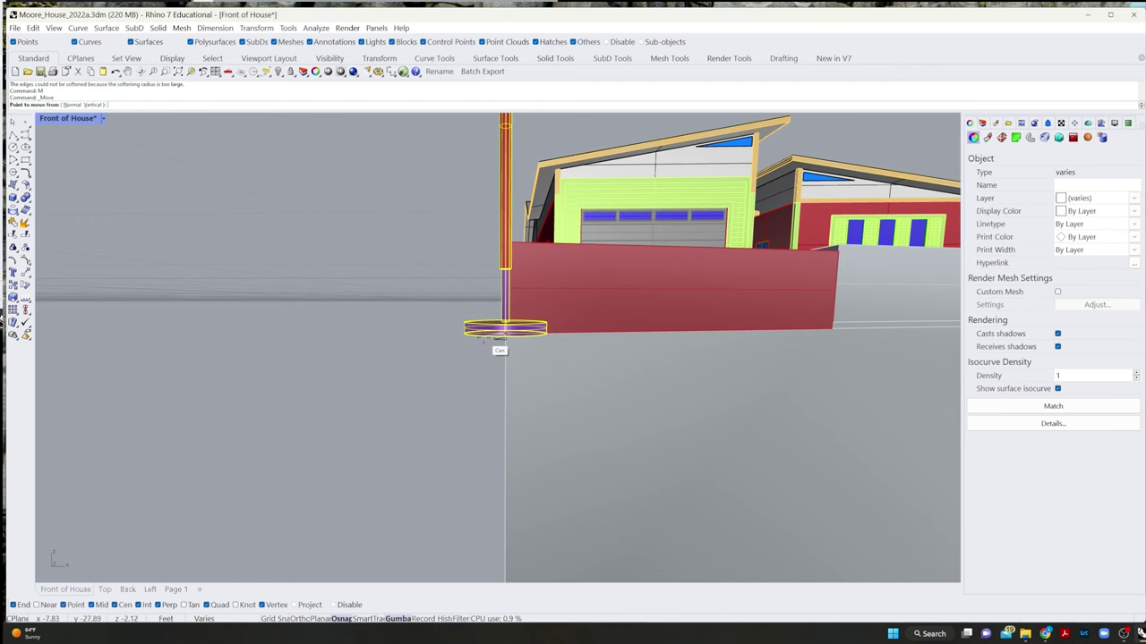
pyautogui.click(501, 338)
pyautogui.scroll(-5, 487, 322)
pyautogui.moveTo(489, 320); pyautogui.dragTo(461, 407, button='right')
pyautogui.moveTo(54, 633)
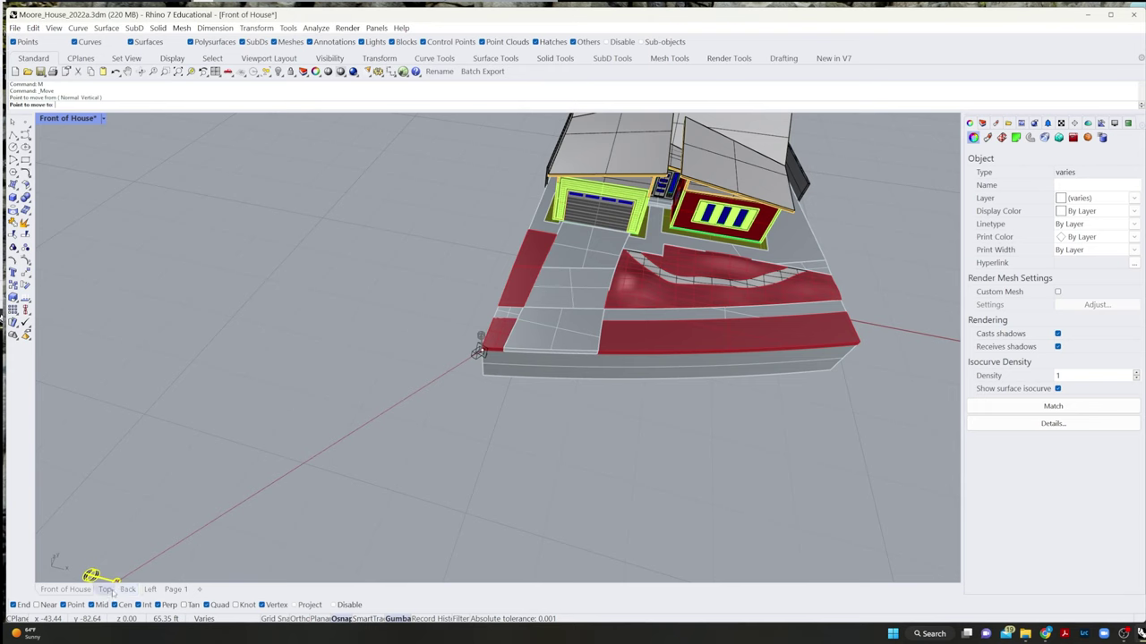
pyautogui.click(109, 591)
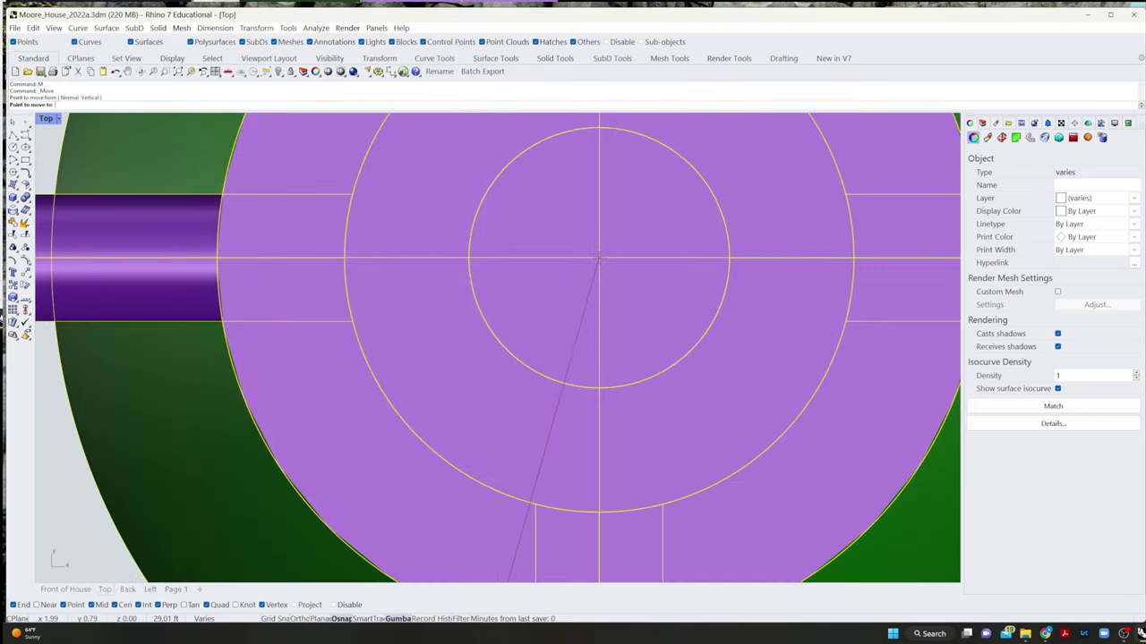
pyautogui.scroll(-15, 628, 237)
pyautogui.scroll(-15, 629, 242)
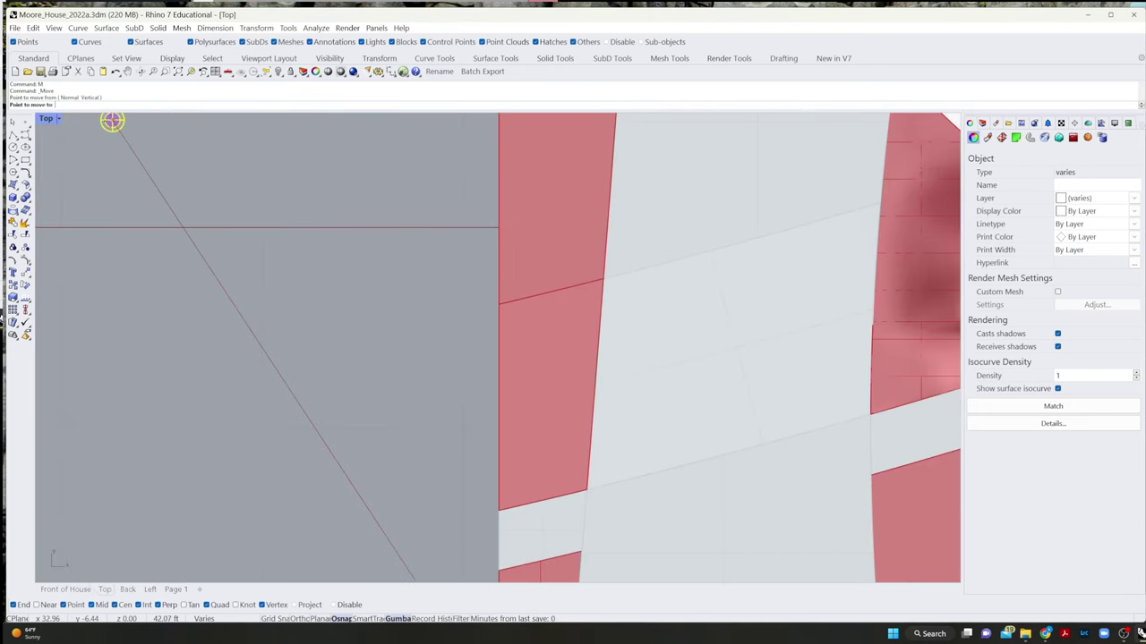
pyautogui.click(61, 119)
pyautogui.click(62, 160)
pyautogui.scroll(-5, 747, 264)
pyautogui.scroll(8, 746, 265)
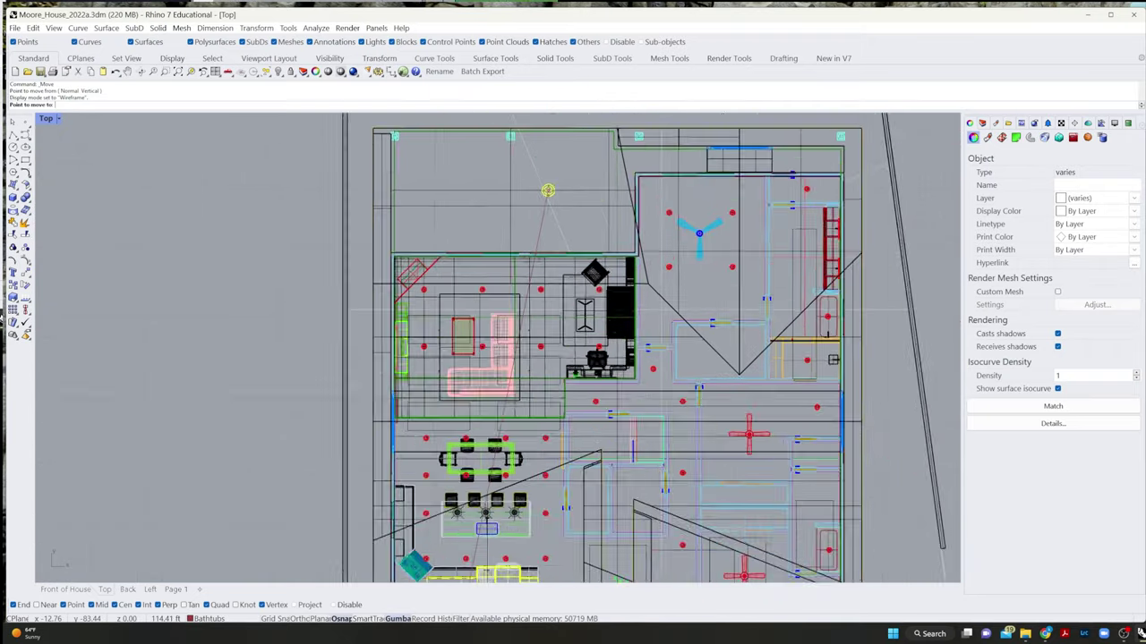
pyautogui.scroll(3, 605, 320)
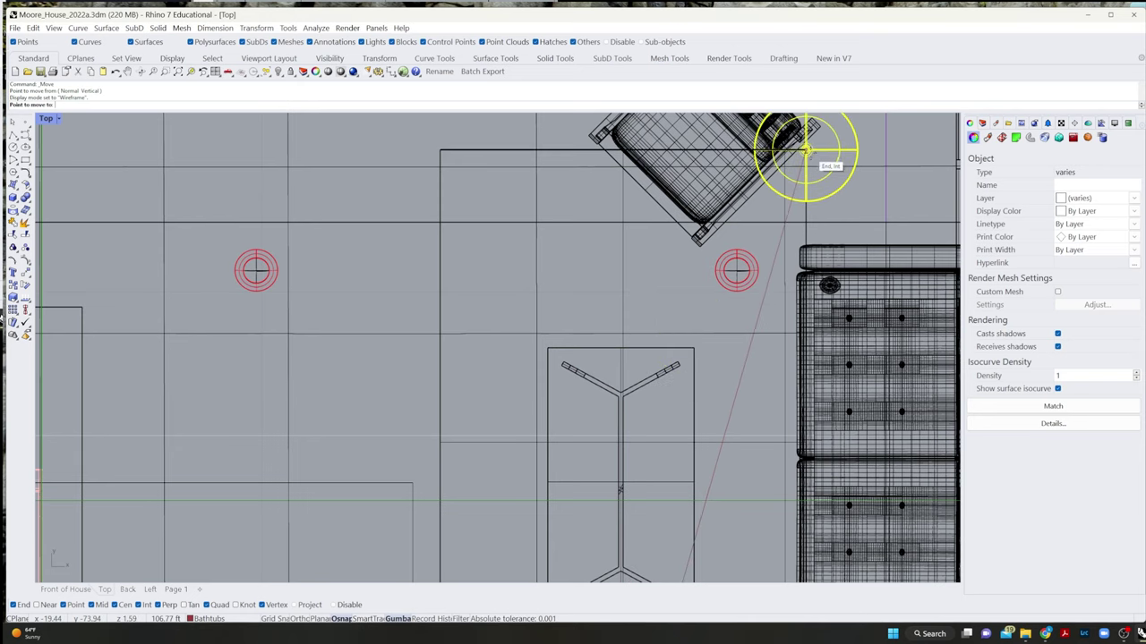
pyautogui.click(806, 150)
# - In the Front of House view, zoom to the selected lamp and shift it horizontally away from the armchair toward the bookcase
pyautogui.click(72, 589)
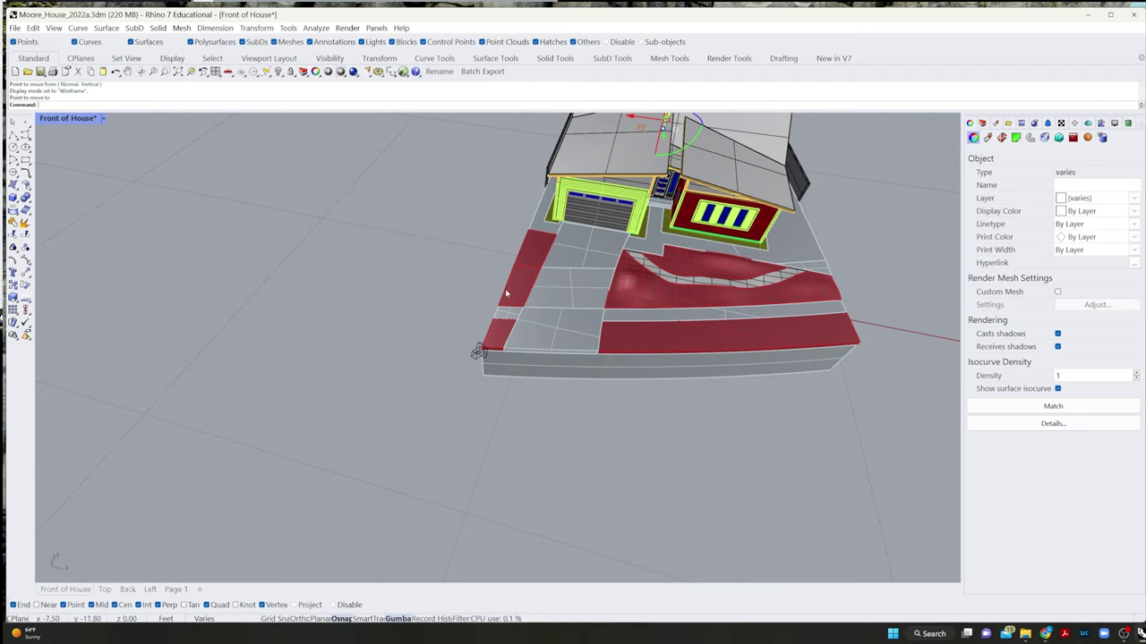
pyautogui.press('Return')
pyautogui.write('S')
pyautogui.press('Return')
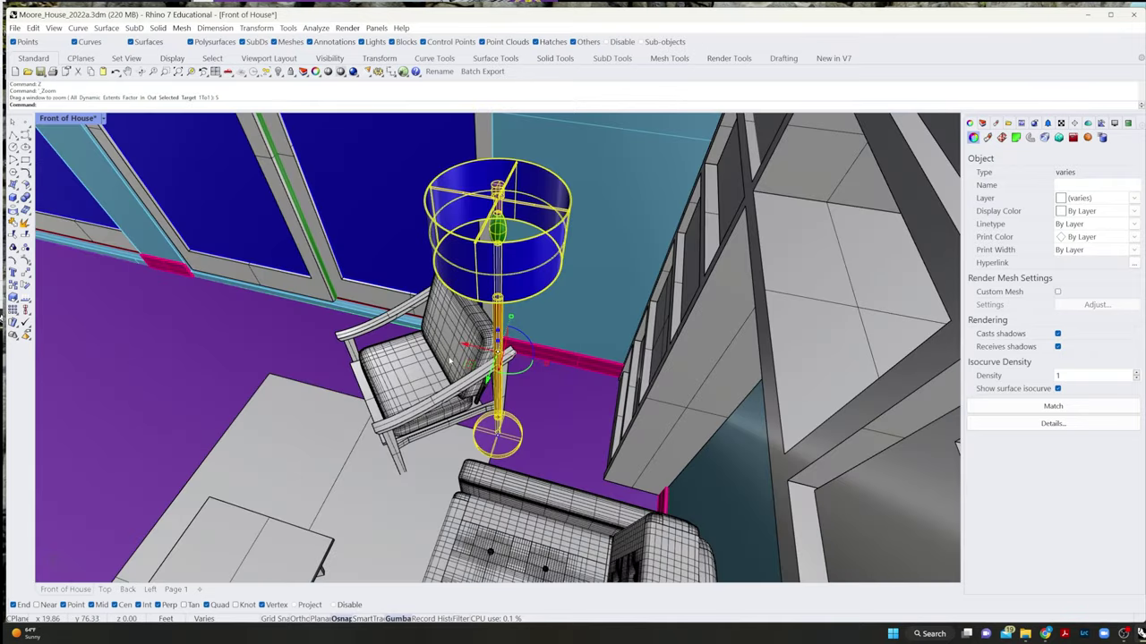
pyautogui.moveTo(450, 361); pyautogui.dragTo(564, 242, button='right')
pyautogui.keyDown('shift'); pyautogui.moveTo(644, 424); pyautogui.dragTo(662, 219, button='right'); pyautogui.keyUp('shift')
pyautogui.moveTo(457, 292); pyautogui.dragTo(457, 273, button='right')
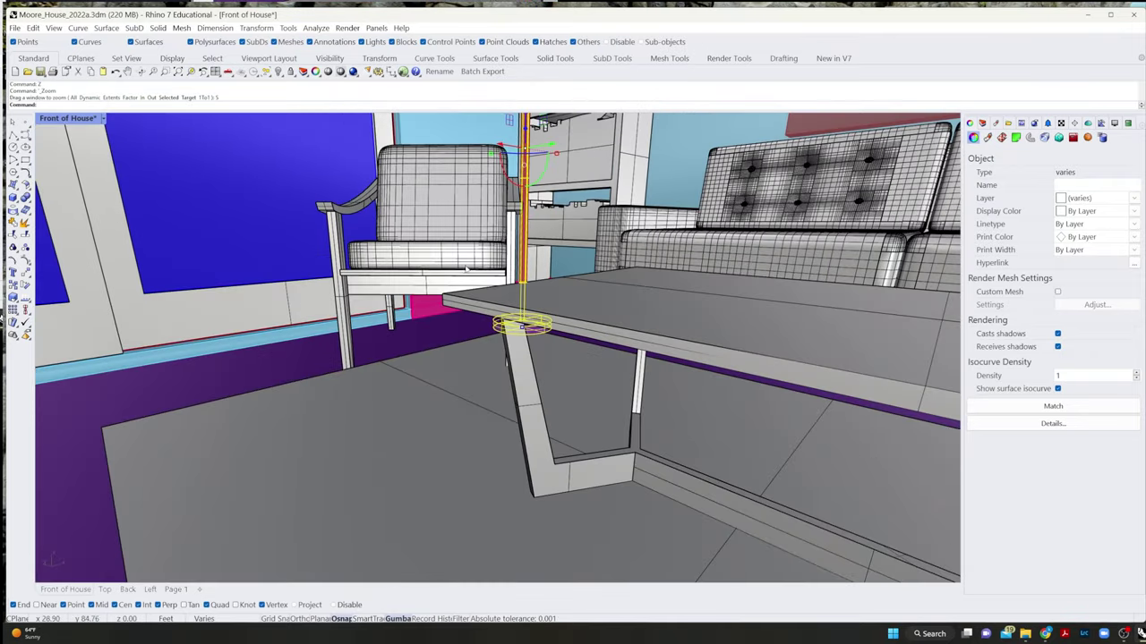
pyautogui.scroll(7, 447, 341)
pyautogui.moveTo(537, 323); pyautogui.dragTo(422, 341, button='right')
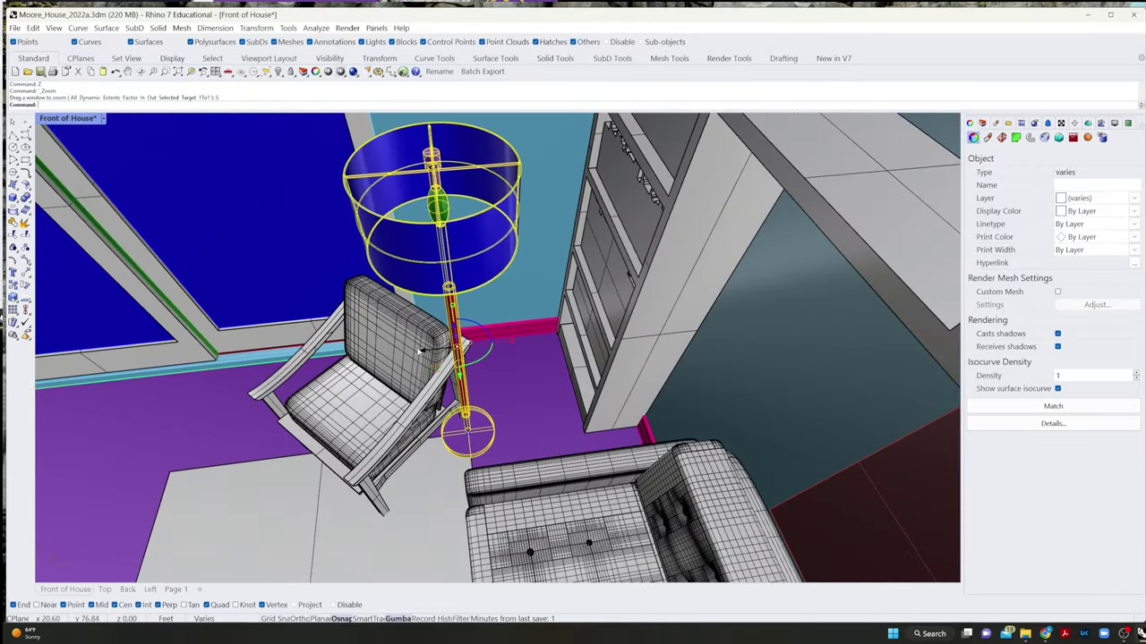
pyautogui.moveTo(422, 352); pyautogui.dragTo(534, 367)
pyautogui.moveTo(534, 367)
pyautogui.mouseDown(button='right')
pyautogui.moveTo(548, 320)
pyautogui.moveTo(543, 356)
pyautogui.moveTo(662, 403)
pyautogui.moveTo(754, 405)
pyautogui.moveTo(505, 358)
pyautogui.moveTo(552, 371)
pyautogui.mouseUp(button='right')
pyautogui.scroll(-7, 668, 402)
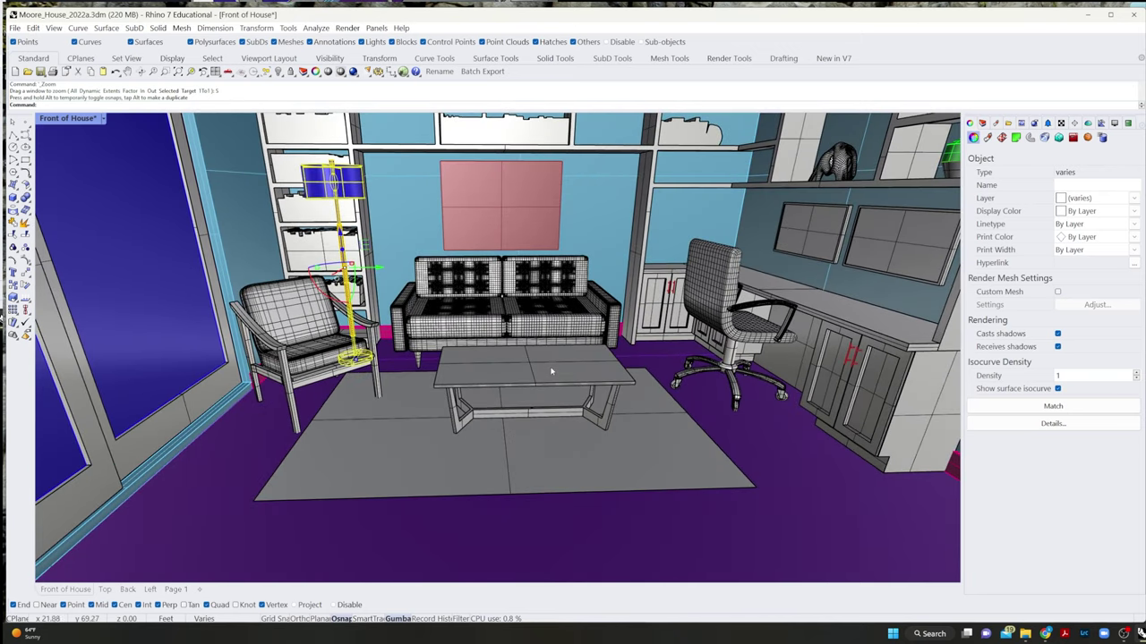
# - Switch to File Explorer and view KEM16205-2.jpg in Untitled Export's House Pics folder to compare the lamp's placement, then return to Rhino
pyautogui.click(1025, 634)
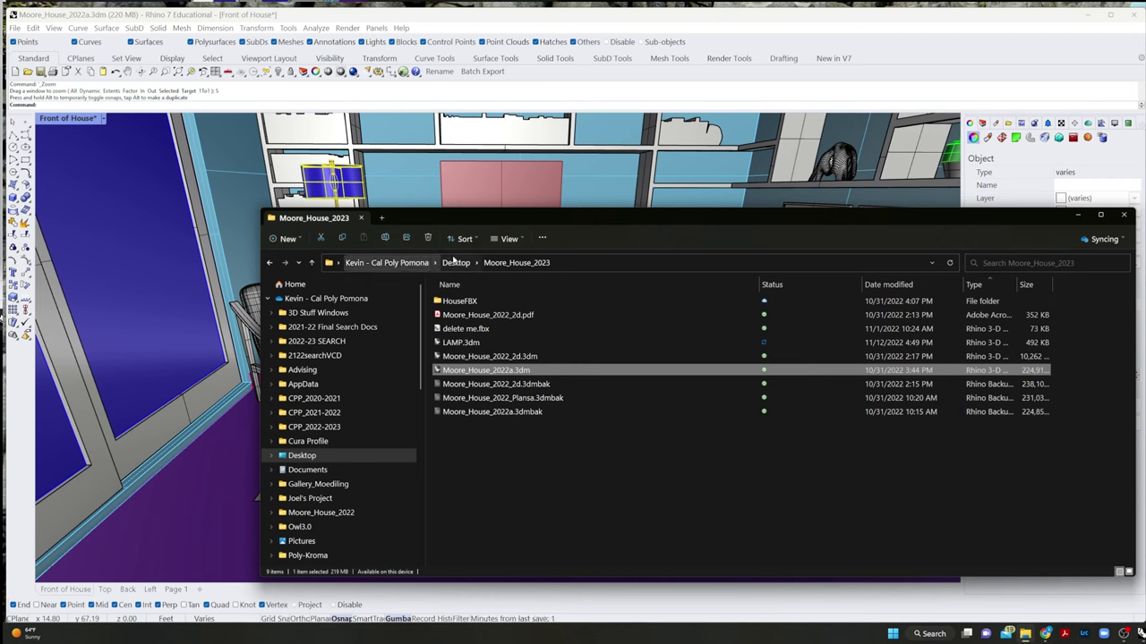
pyautogui.click(456, 262)
pyautogui.click(457, 426)
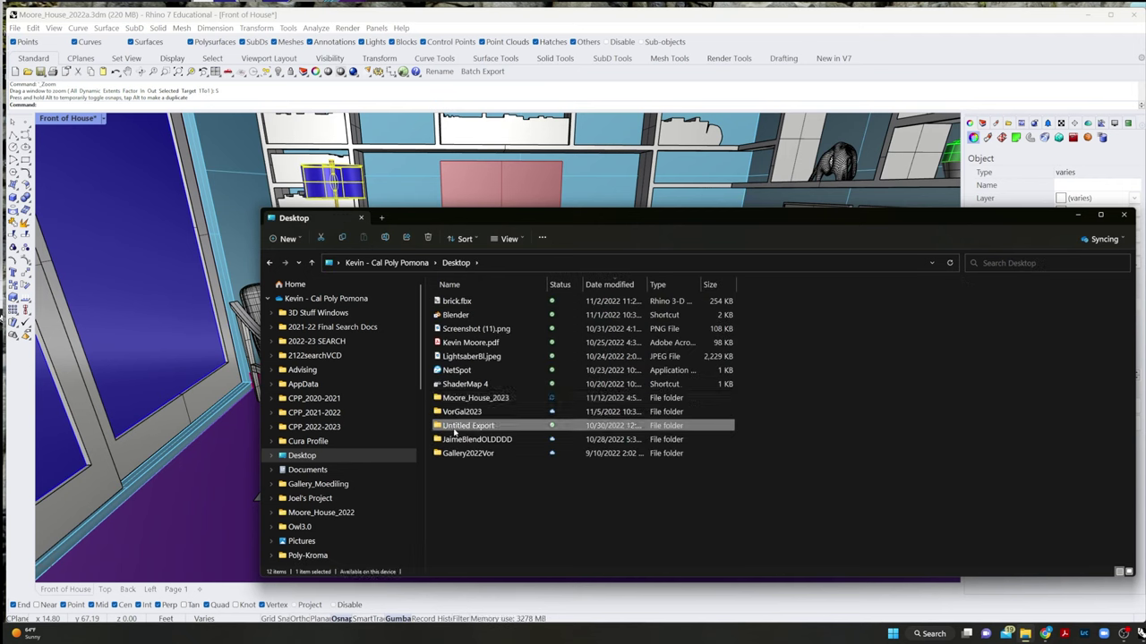
pyautogui.doubleClick(454, 429)
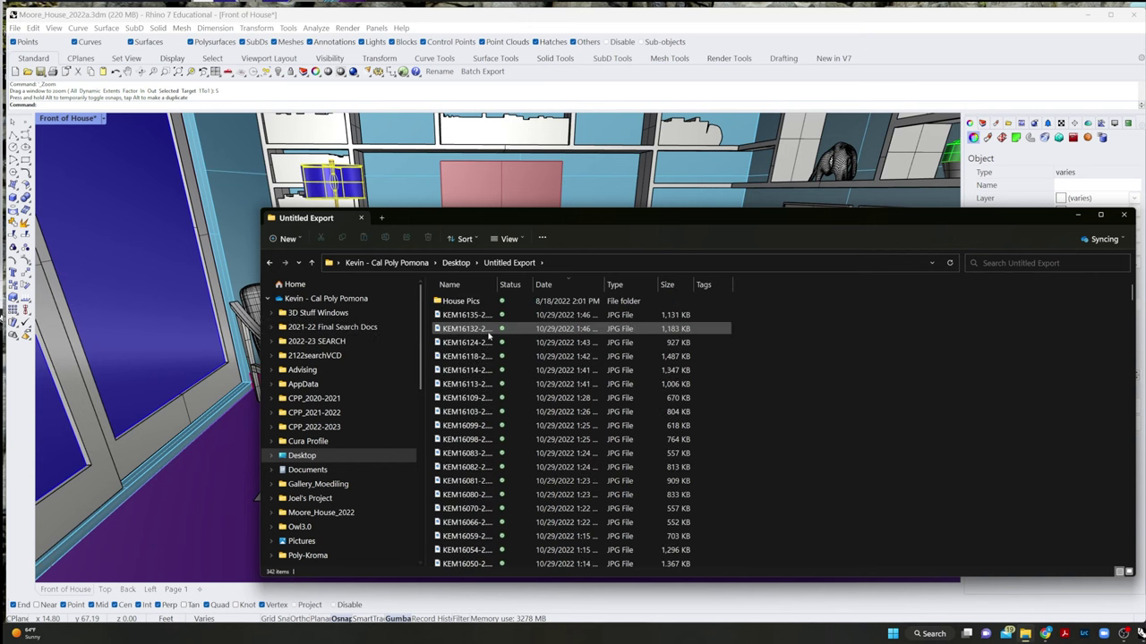
pyautogui.doubleClick(460, 302)
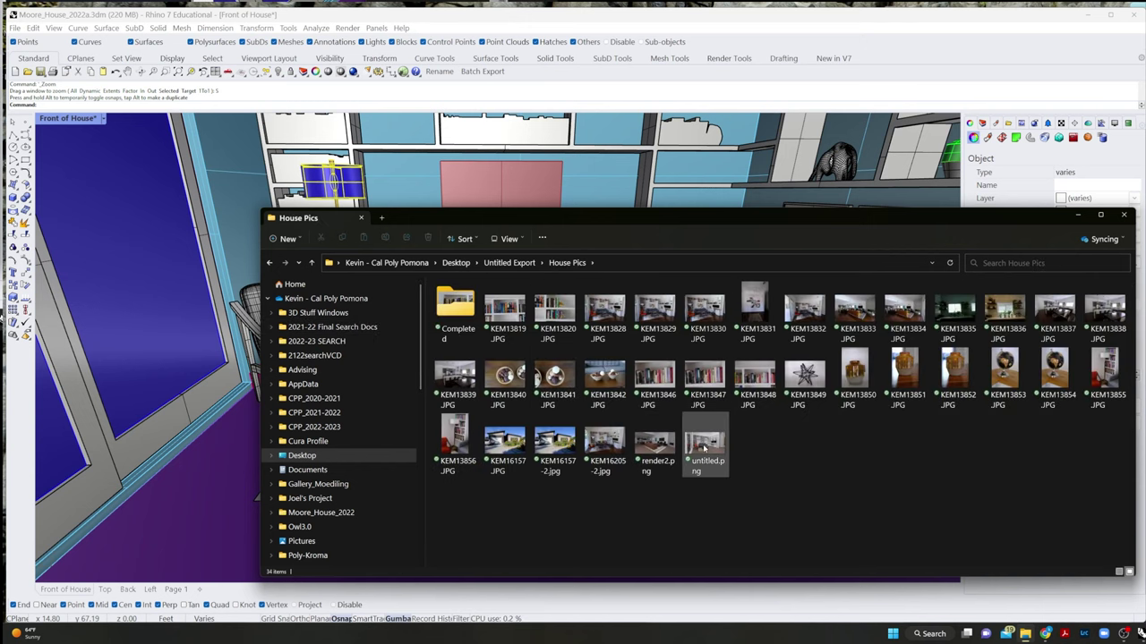
pyautogui.doubleClick(607, 443)
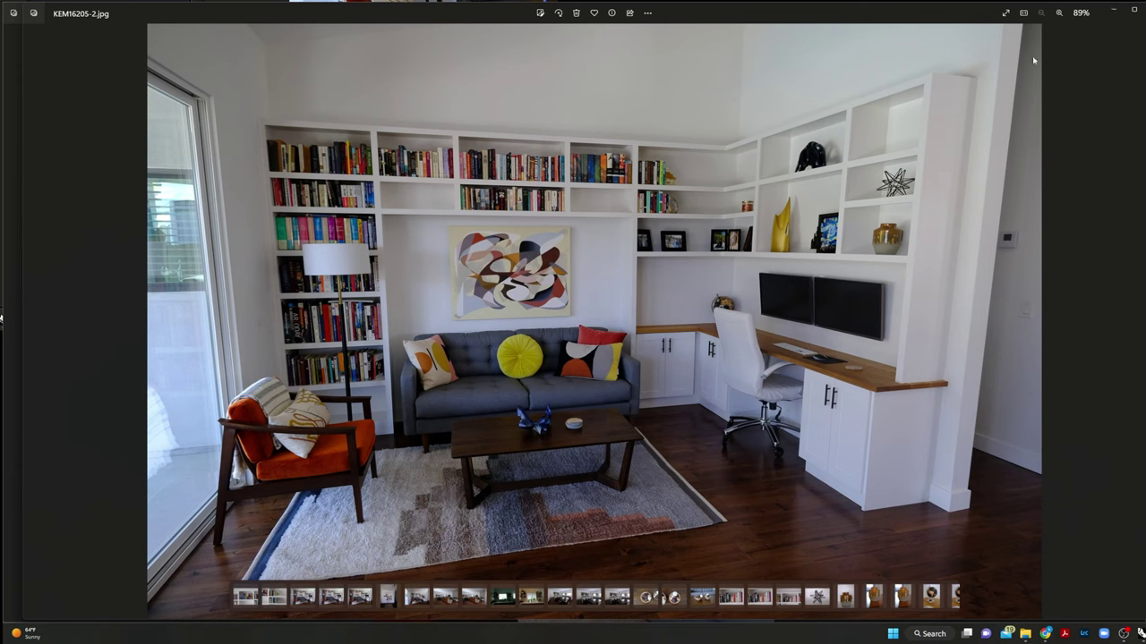
pyautogui.click(1113, 13)
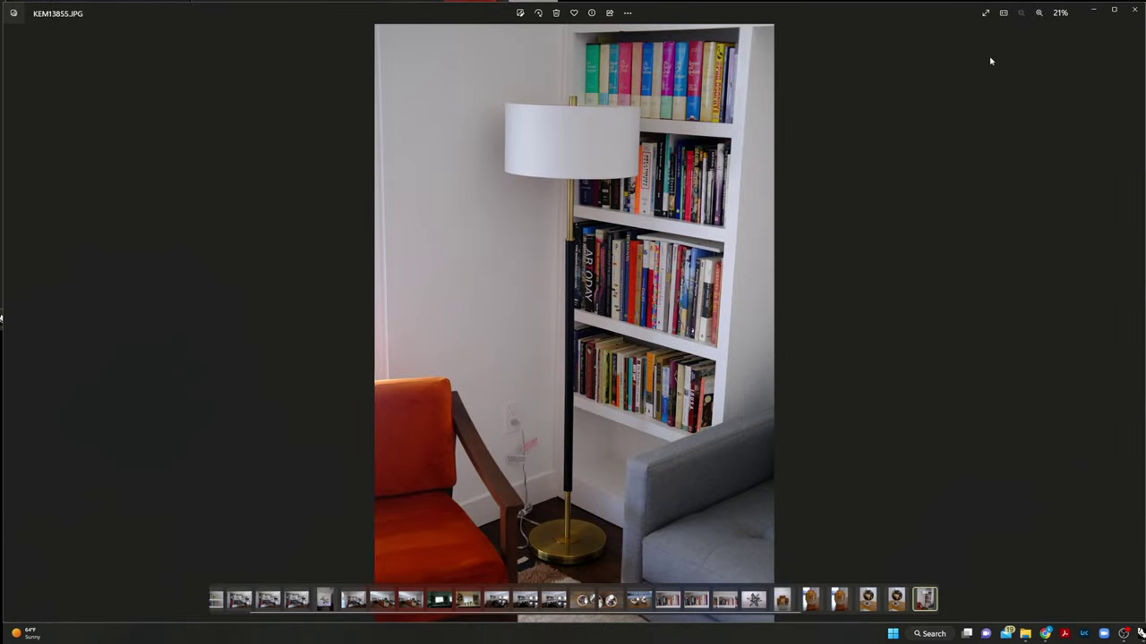
pyautogui.click(1098, 12)
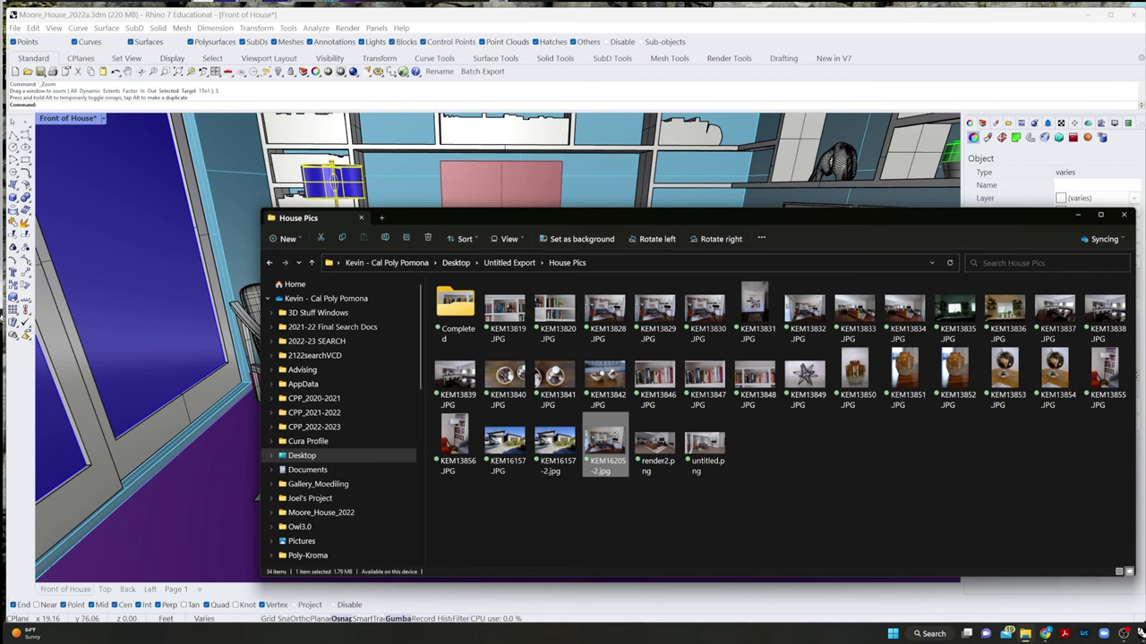
pyautogui.click(1079, 216)
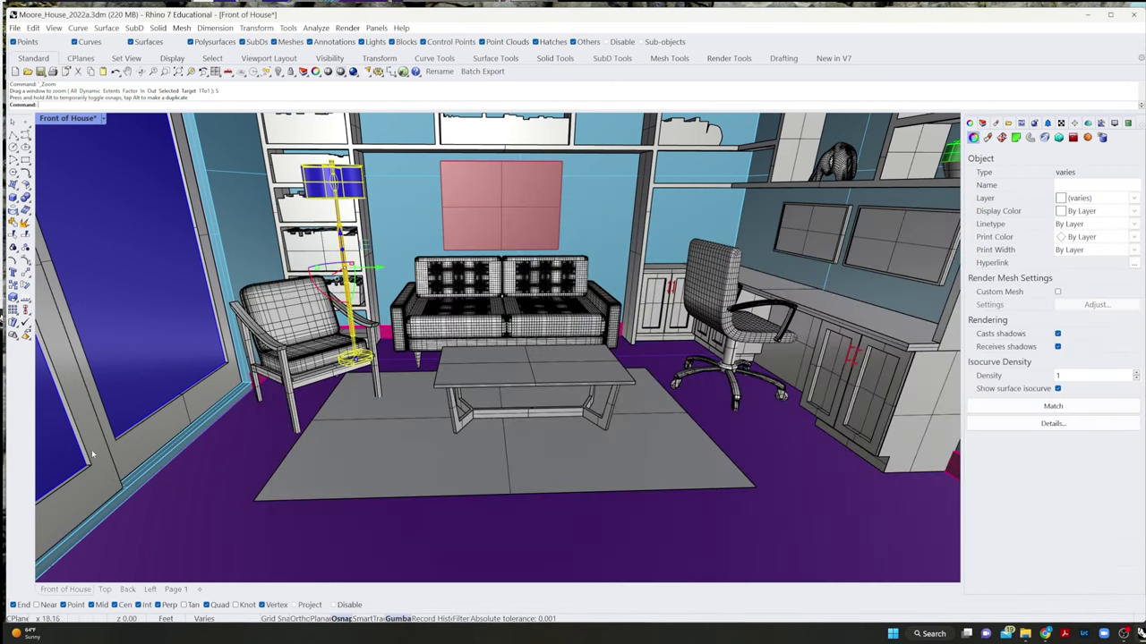
# - Delete the lamp's leftover curves and select its five solid parts
pyautogui.moveTo(369, 391); pyautogui.dragTo(428, 418, button='right')
pyautogui.press('Escape')
pyautogui.scroll(5, 396, 371)
pyautogui.scroll(-3, 309, 344)
pyautogui.scroll(5, 307, 394)
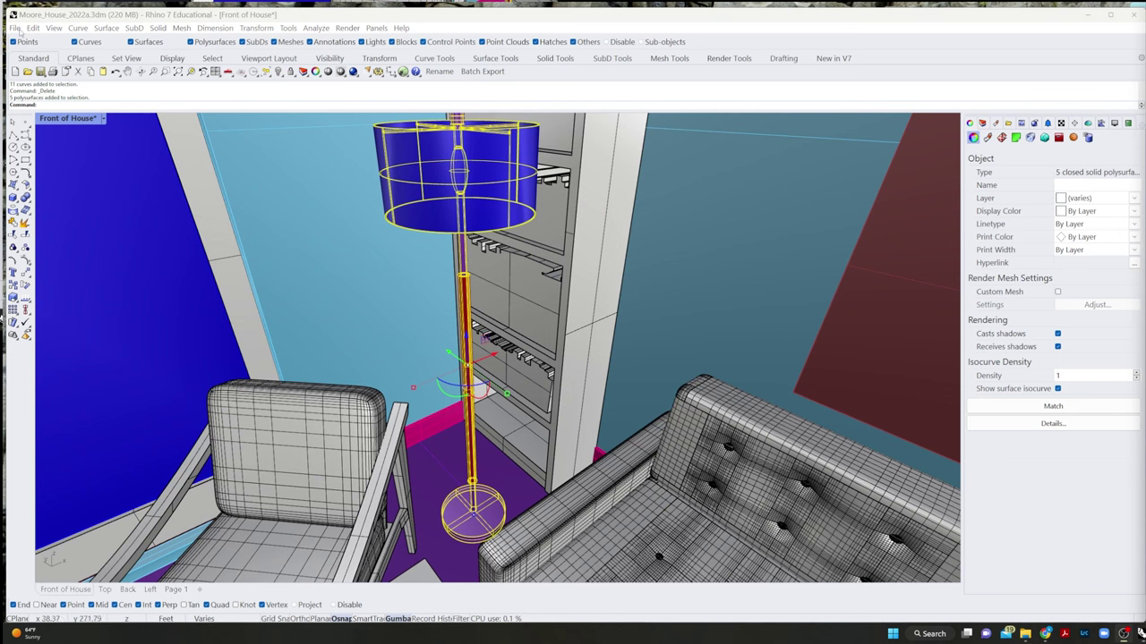
# - Run the Rename script on the selected lamp parts
pyautogui.click(15, 27)
pyautogui.moveTo(134, 28)
pyautogui.click(439, 72)
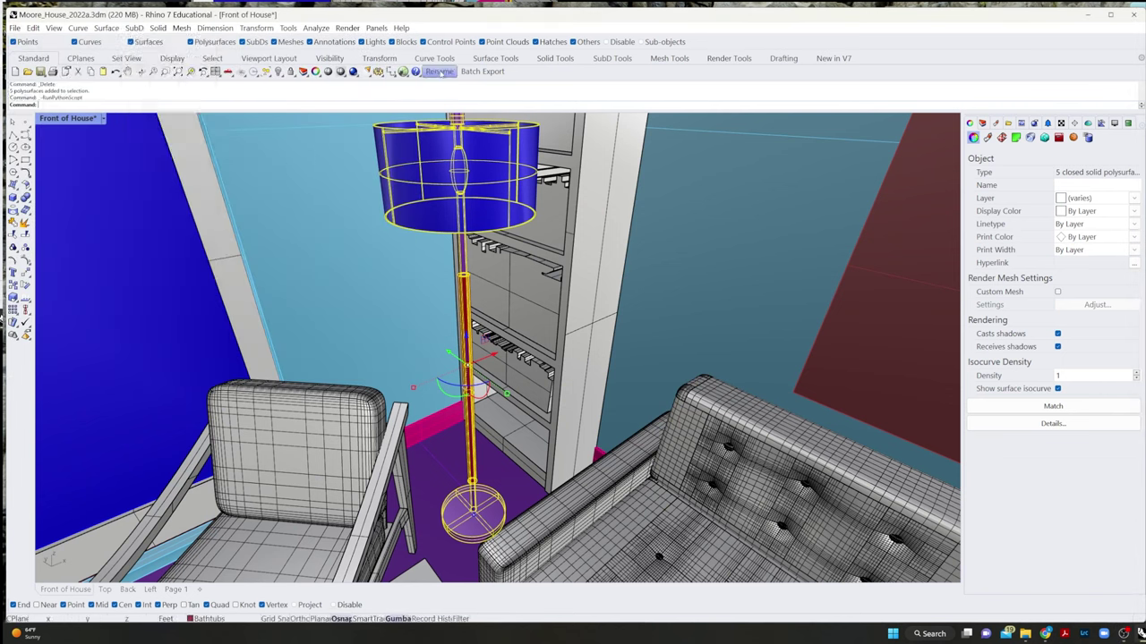
# - Start exporting the selected lamp parts and browse to the HouseFBX folder inside Moore_House_2023 on the Desktop
pyautogui.click(14, 27)
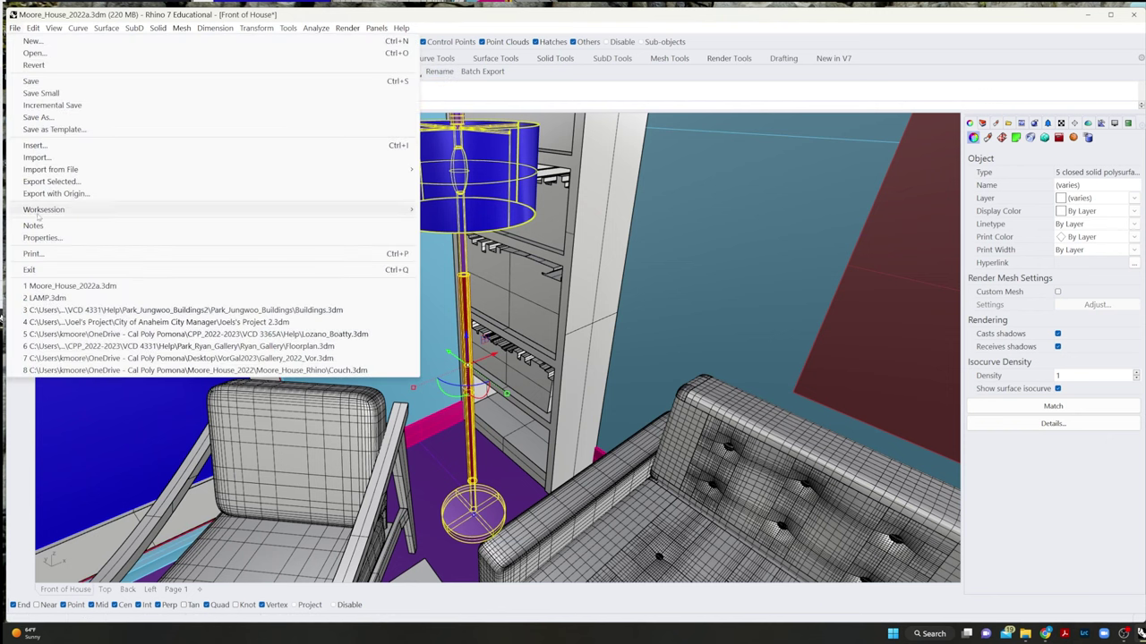
pyautogui.click(42, 181)
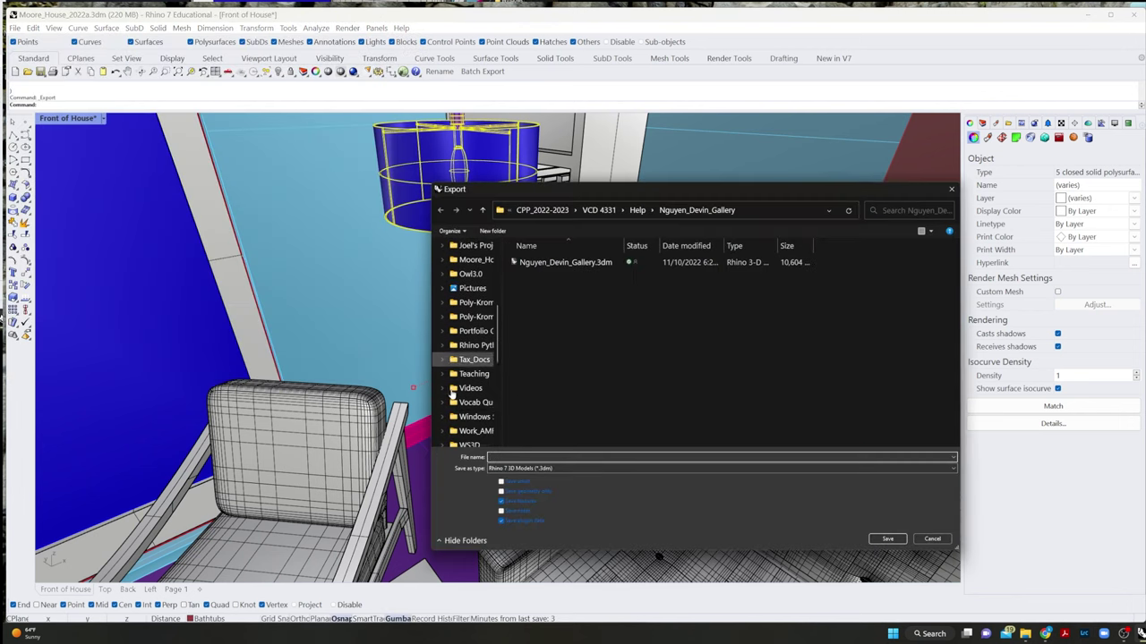
pyautogui.scroll(-2, 466, 376)
pyautogui.scroll(2, 466, 376)
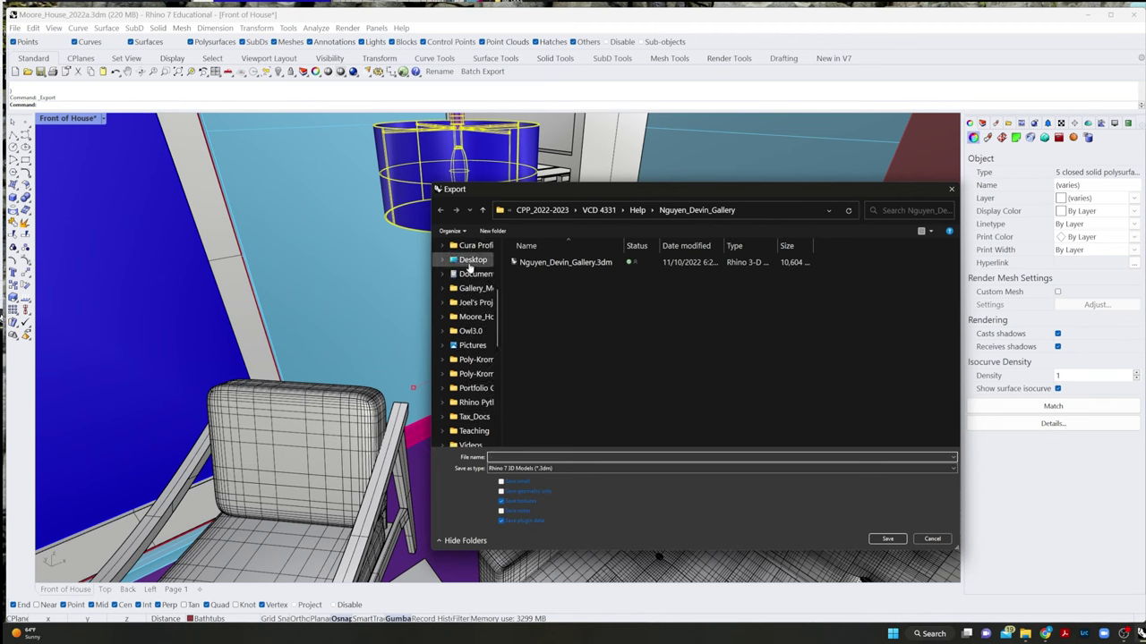
pyautogui.click(471, 260)
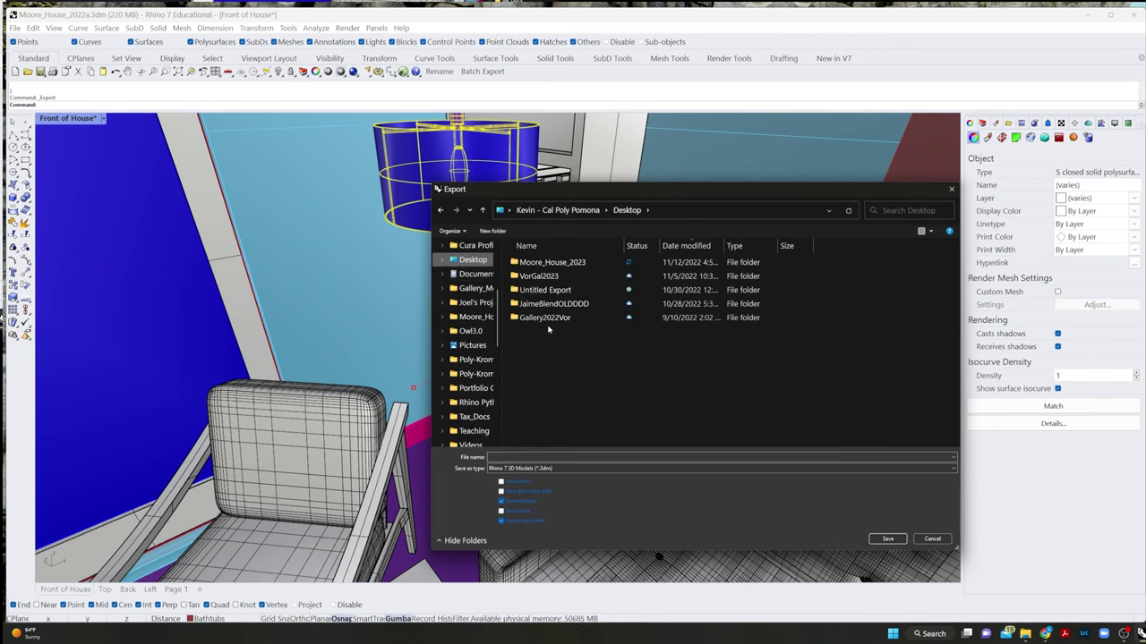
pyautogui.click(559, 263)
pyautogui.doubleClick(560, 263)
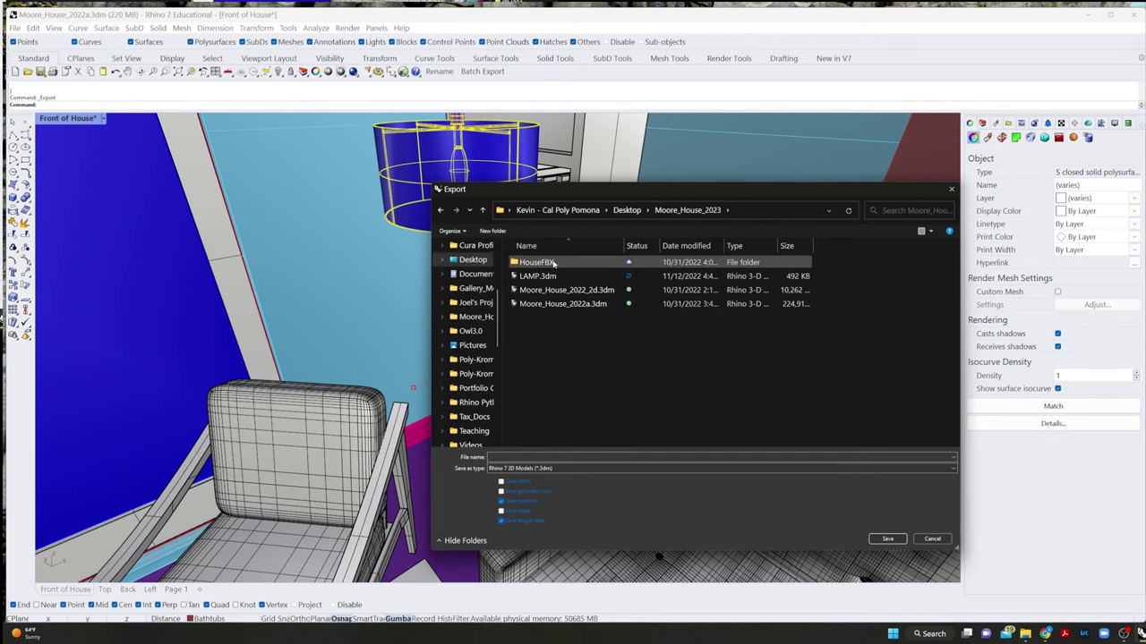
pyautogui.doubleClick(554, 262)
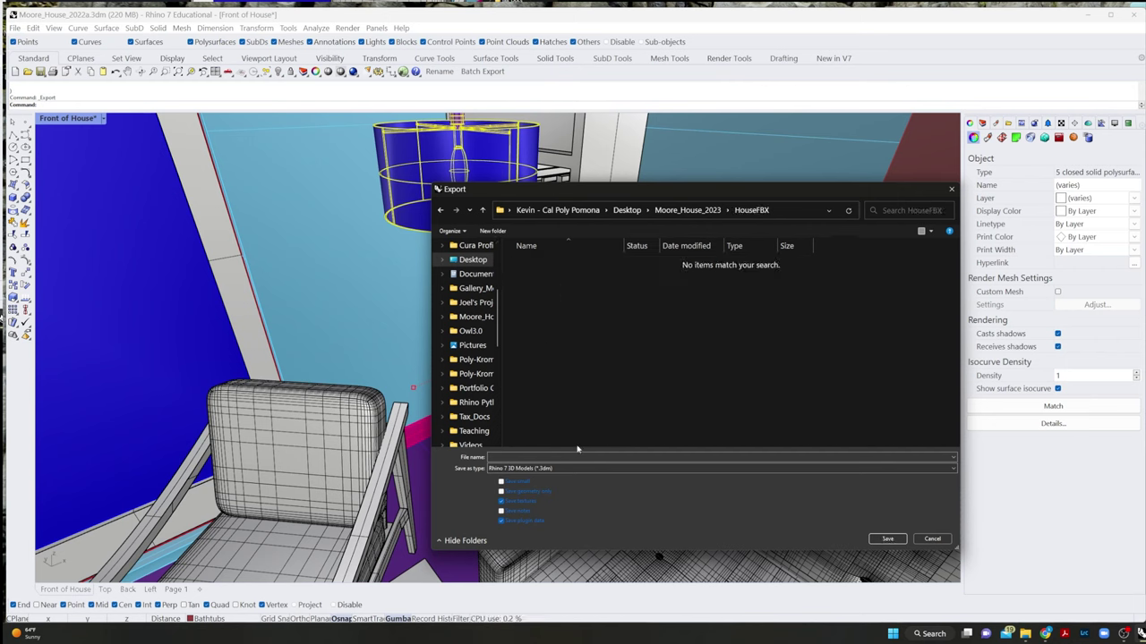
# - Choose the MotionBuilder (*.fbx) format, name the export file LAMP, and save it
pyautogui.click(537, 468)
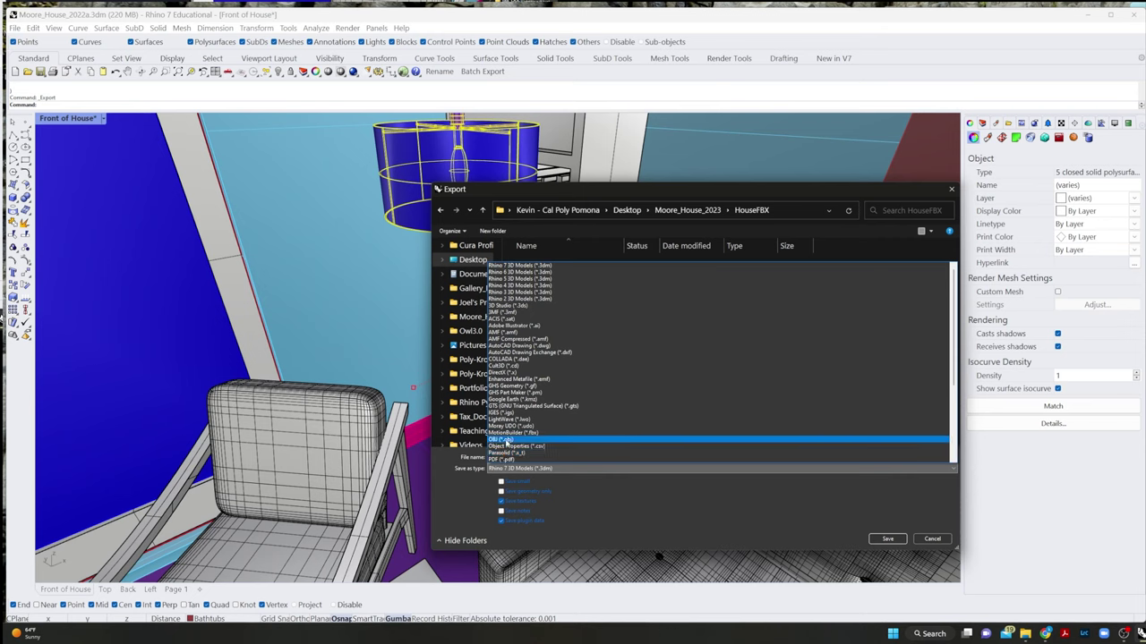
pyautogui.click(513, 434)
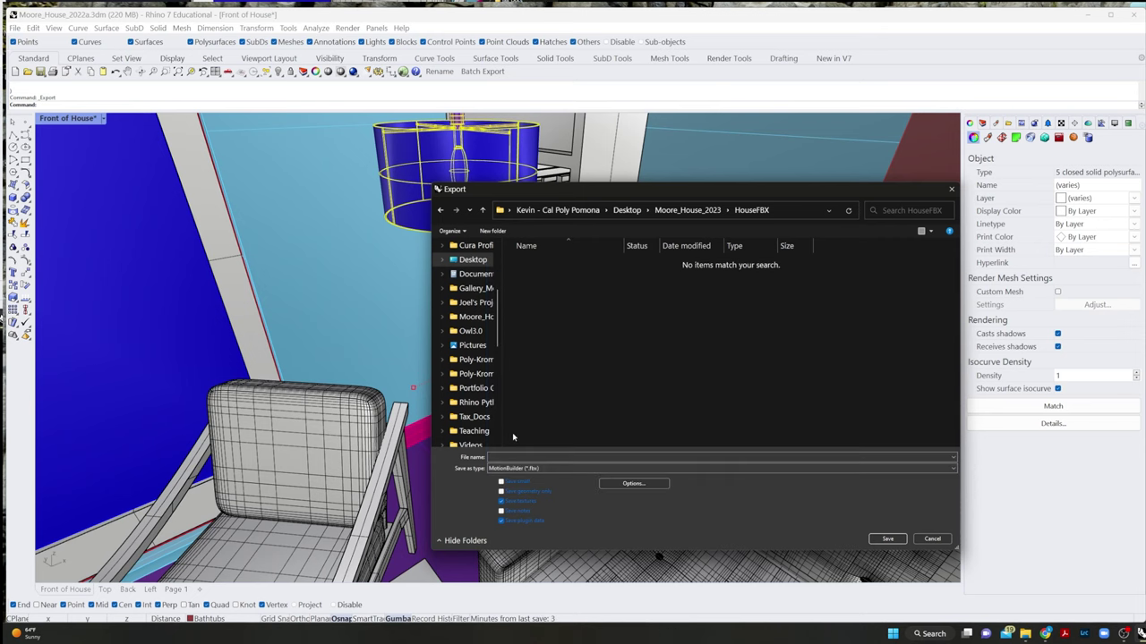
pyautogui.click(569, 457)
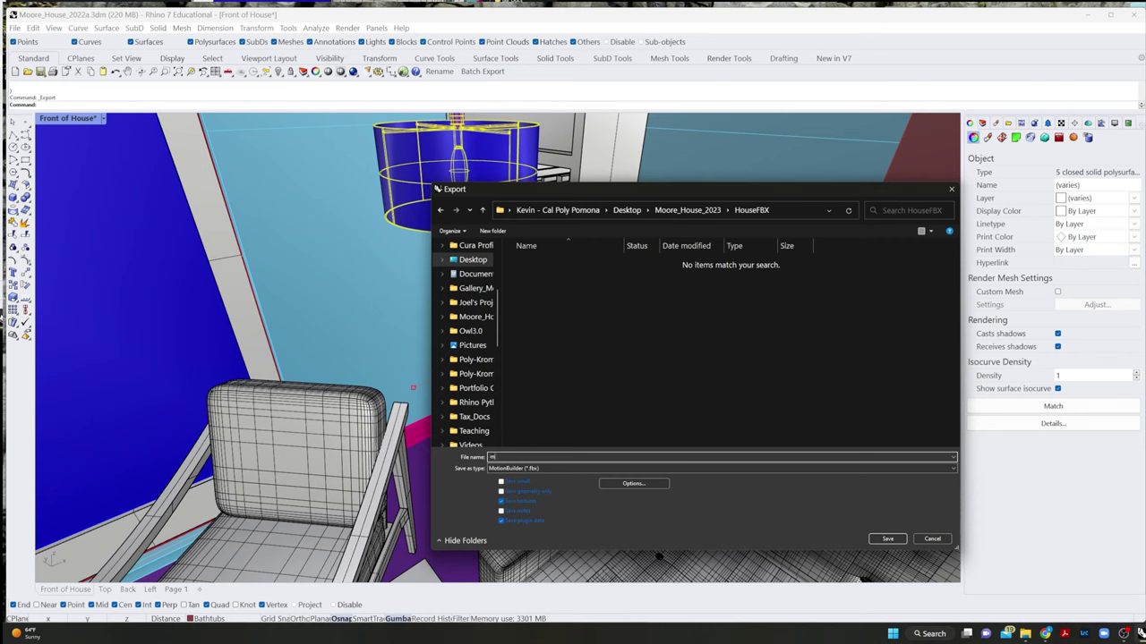
pyautogui.write('LAMP')
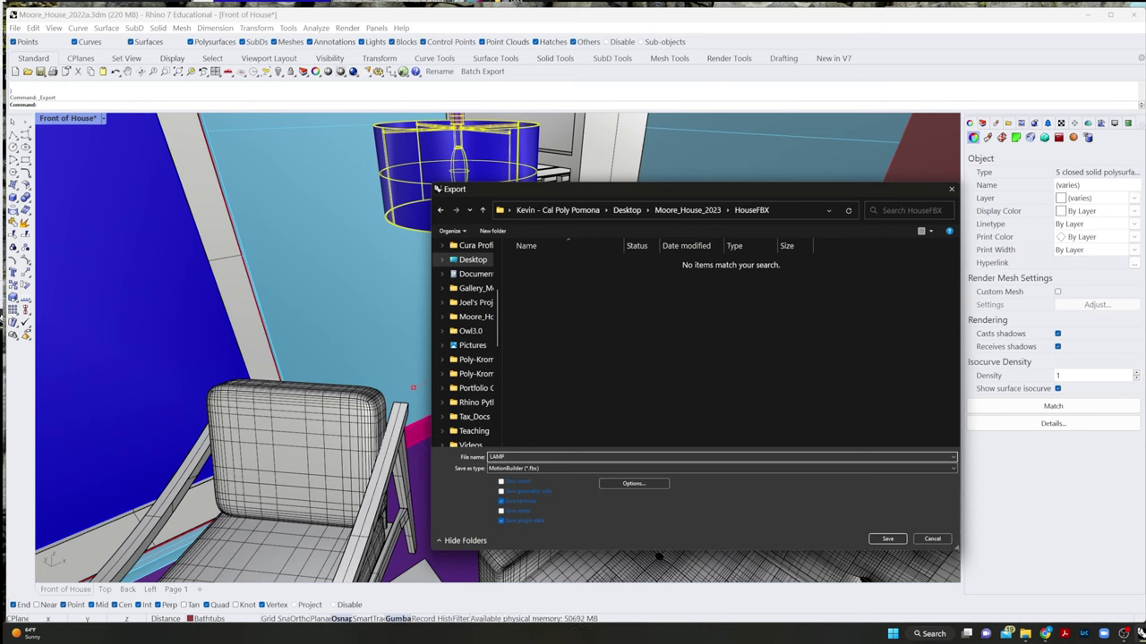
pyautogui.click(885, 540)
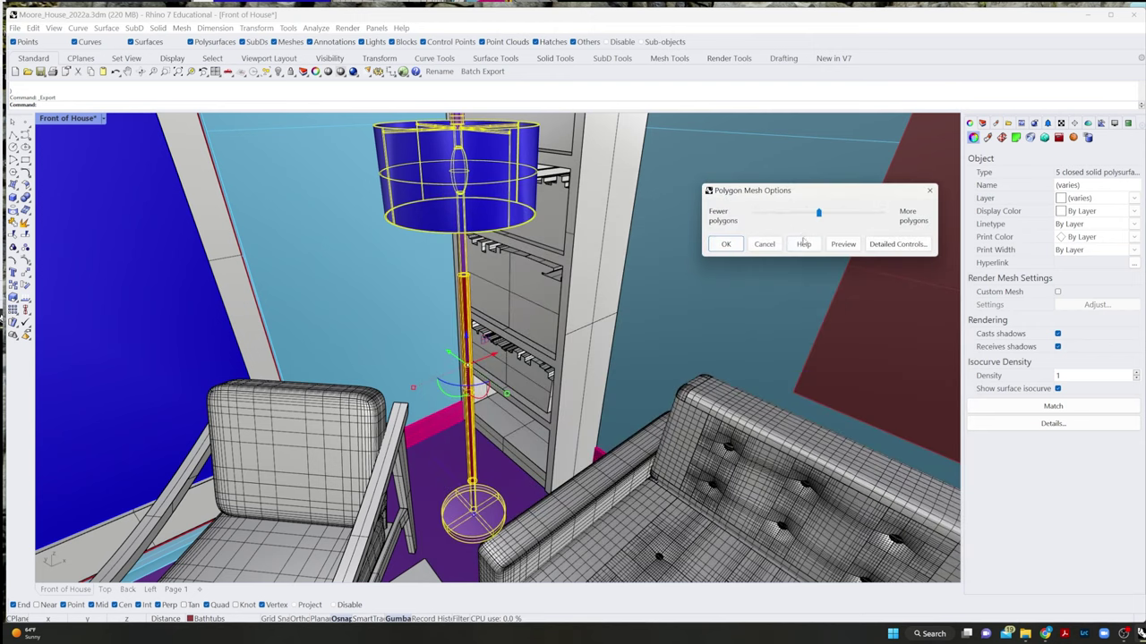
# - Reduce the export mesh to the fewest polygons, preview it on the lamp from several angles, and accept the mesh
pyautogui.click(837, 243)
pyautogui.click(819, 214)
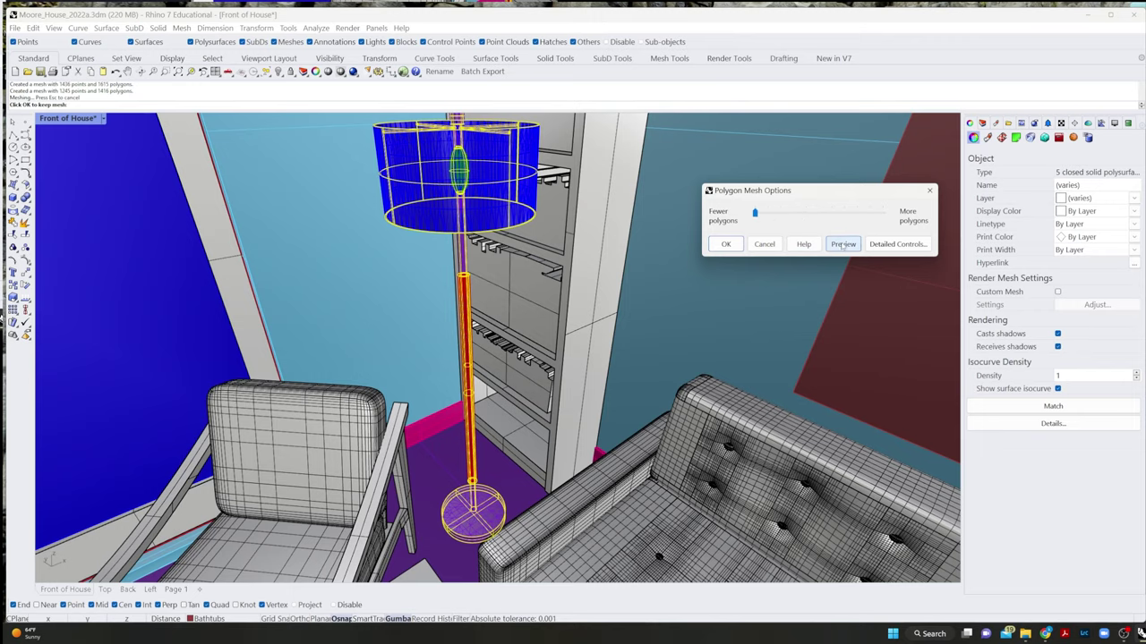
pyautogui.scroll(5, 471, 334)
pyautogui.moveTo(561, 367); pyautogui.dragTo(611, 442, button='right')
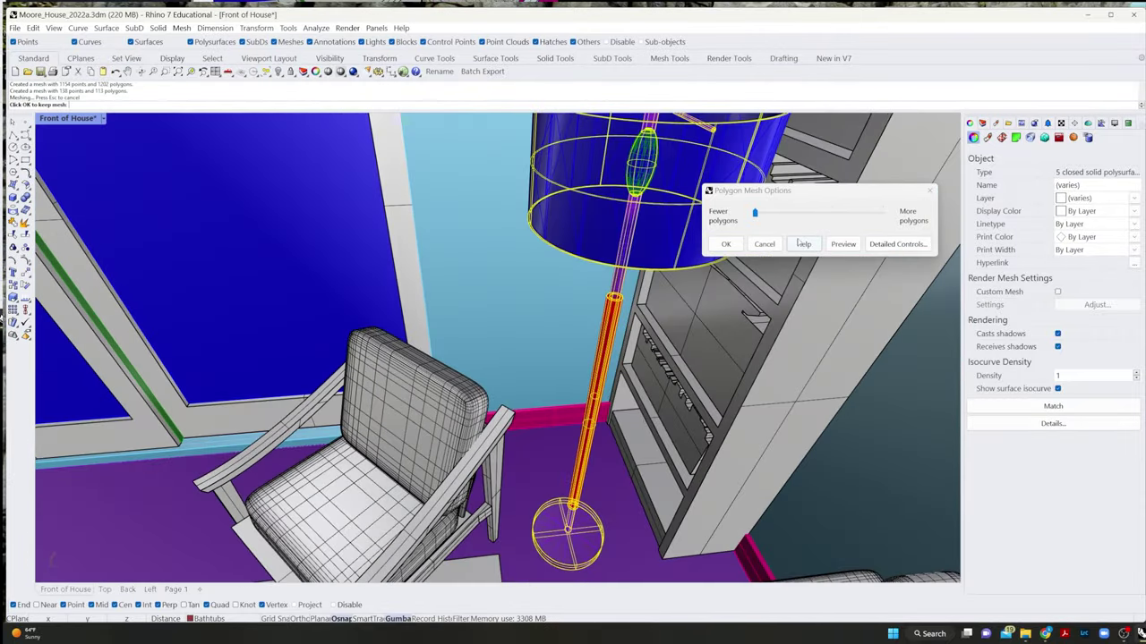
pyautogui.moveTo(278, 400); pyautogui.dragTo(427, 495, button='right')
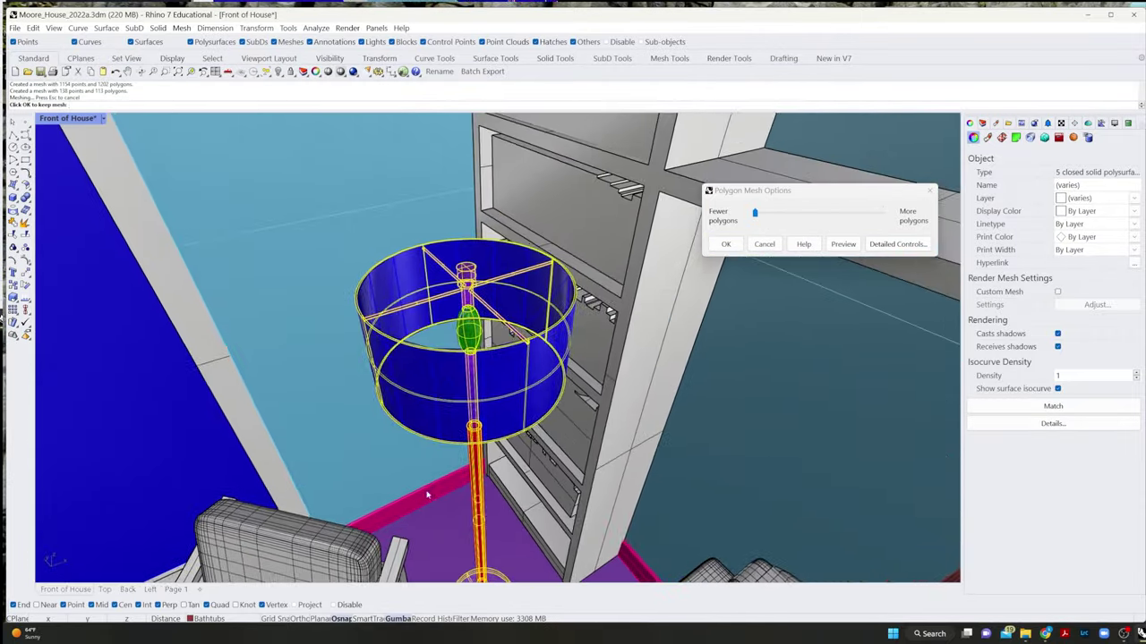
pyautogui.click(723, 245)
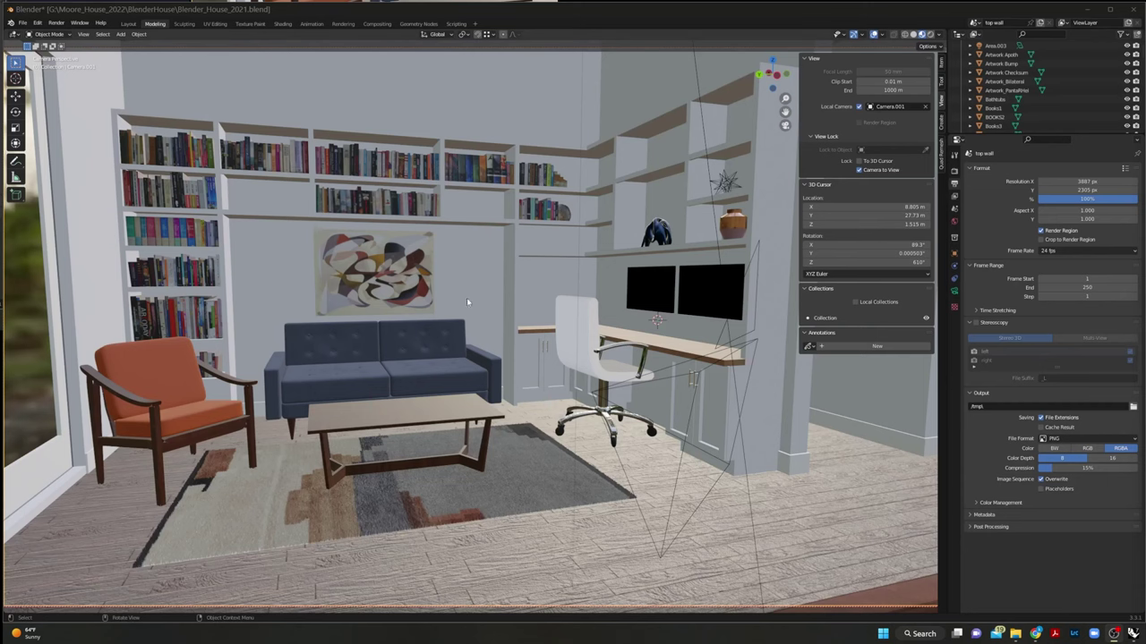
# - Switch to Blender and set the house scene's unit system to Imperial
pyautogui.click(24, 22)
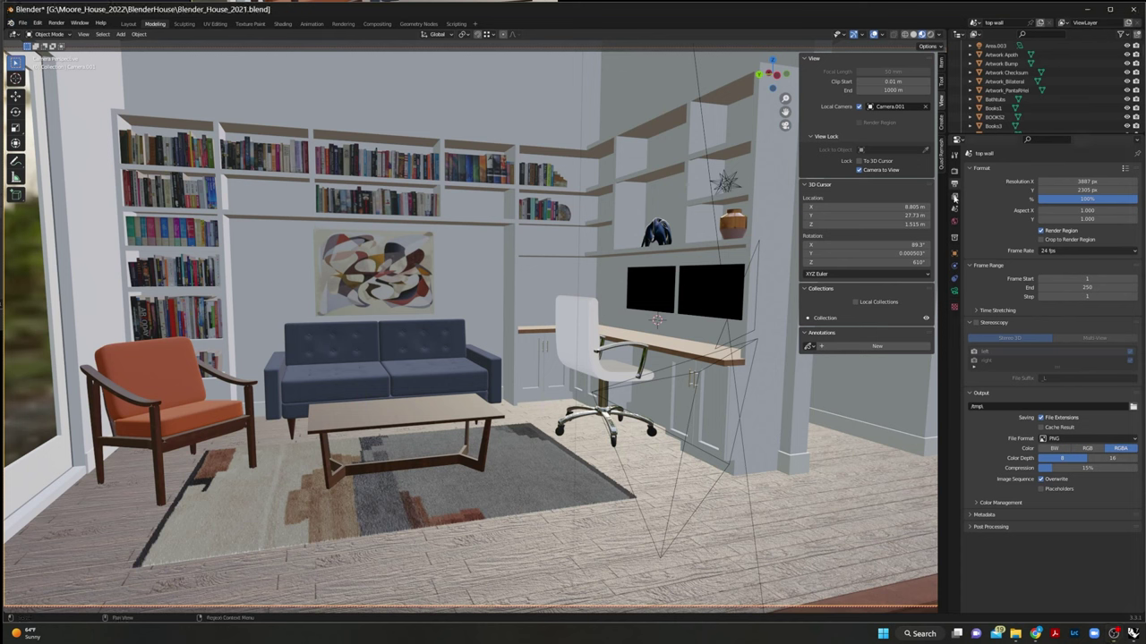
pyautogui.click(954, 209)
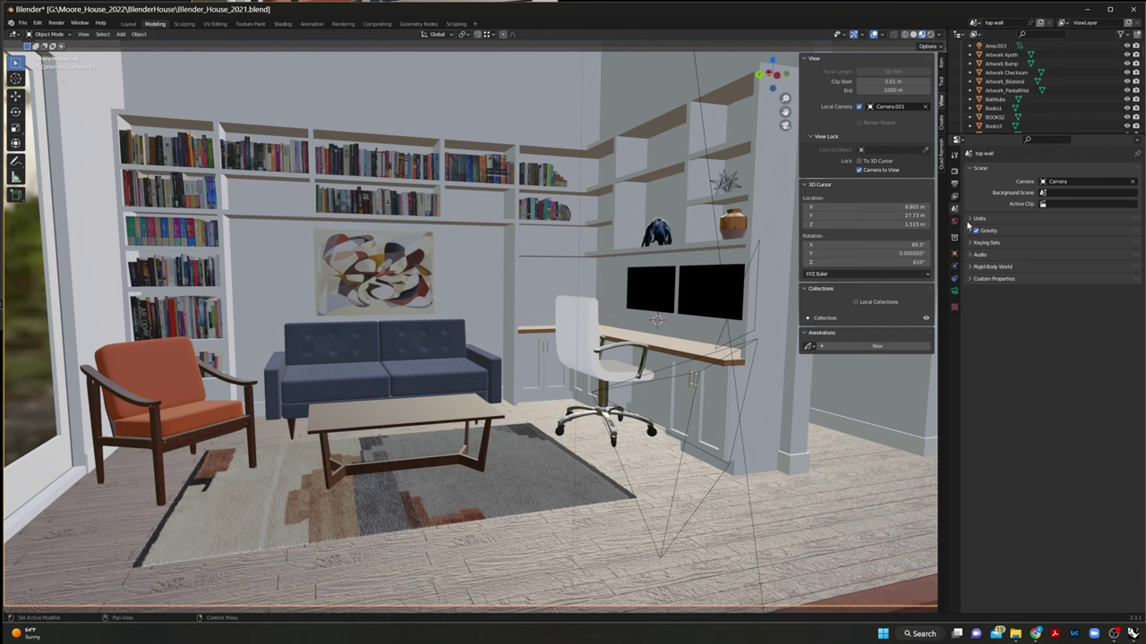
pyautogui.click(972, 218)
pyautogui.click(1061, 232)
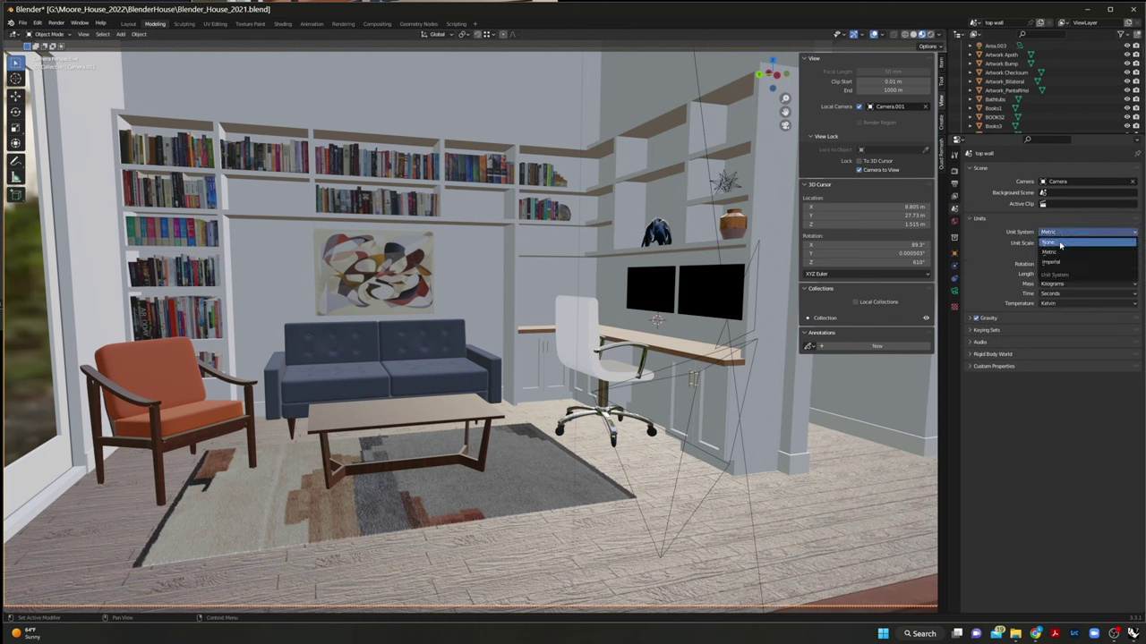
pyautogui.click(1061, 261)
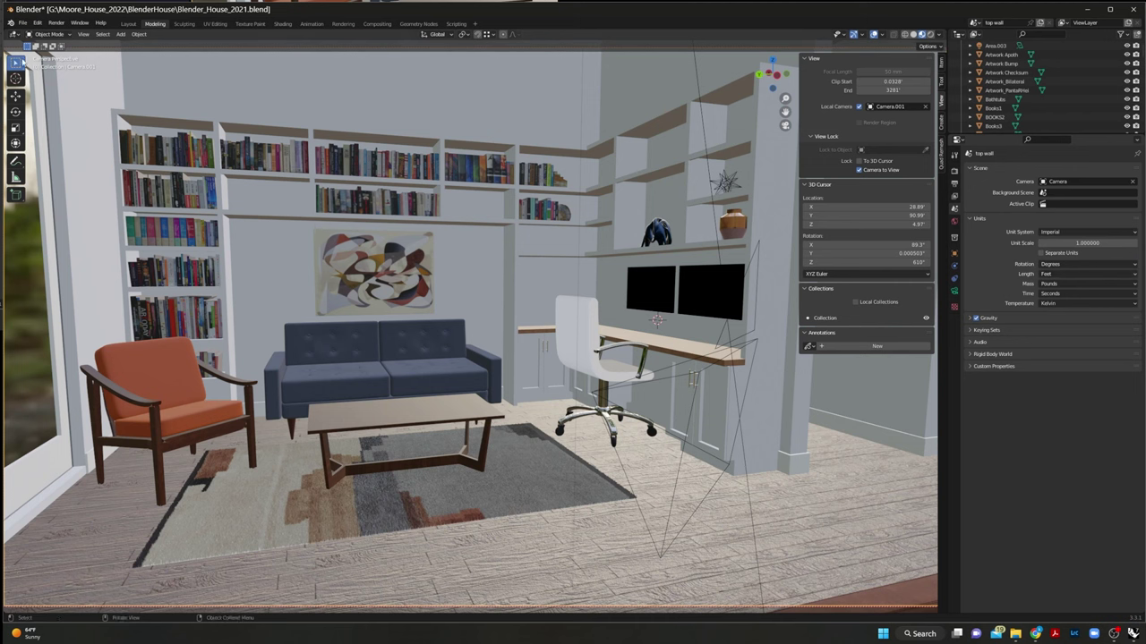
# - Import LAMP.fbx from the Desktop's Moore_House_2023\HouseFBX folder and inspect the lamp beside the orange armchair
pyautogui.click(23, 22)
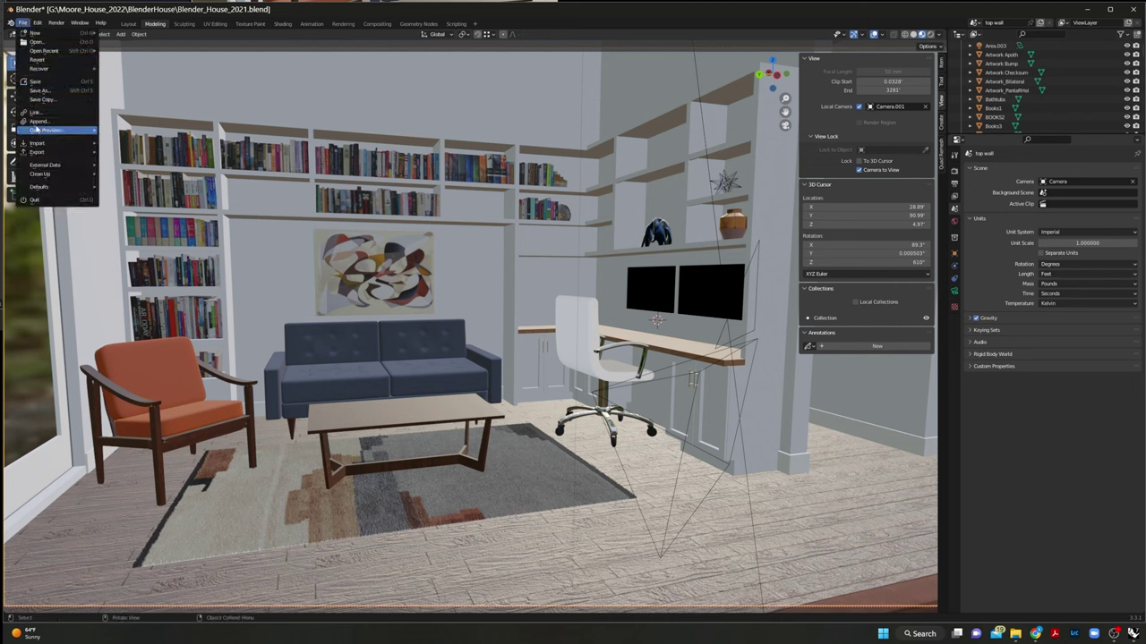
pyautogui.moveTo(36, 143)
pyautogui.click(150, 235)
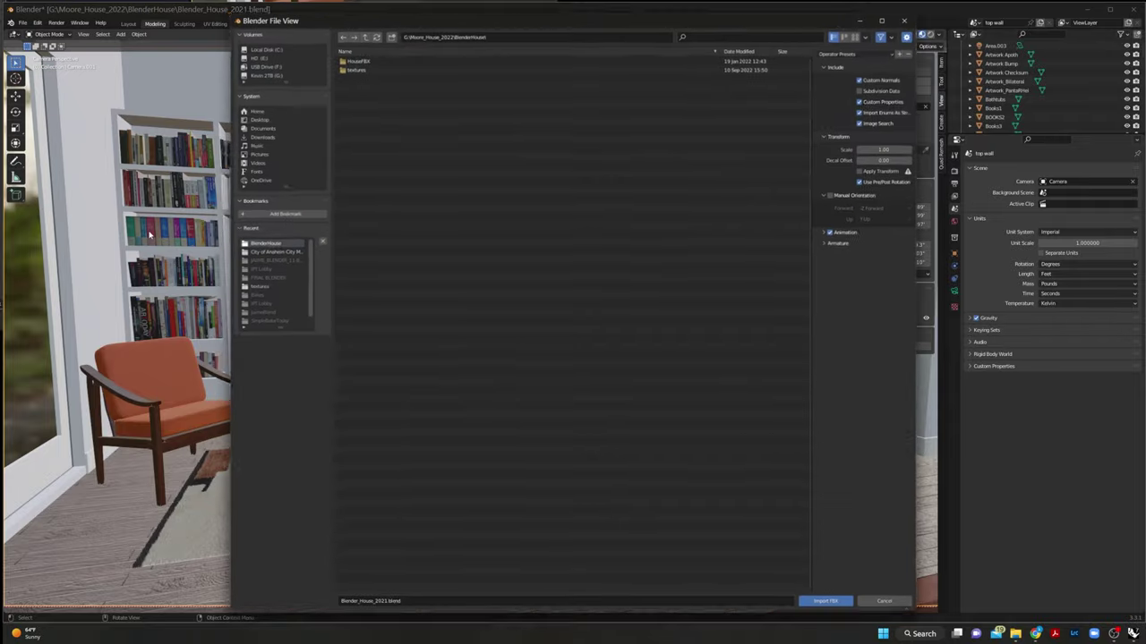
pyautogui.doubleClick(347, 54)
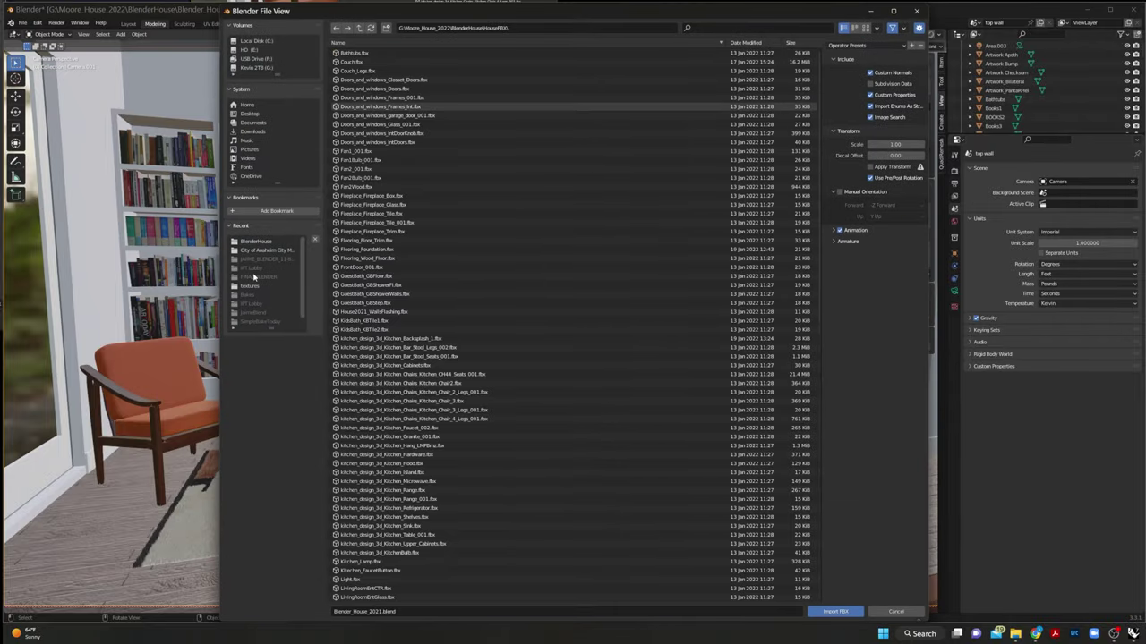
pyautogui.click(259, 114)
pyautogui.doubleClick(356, 80)
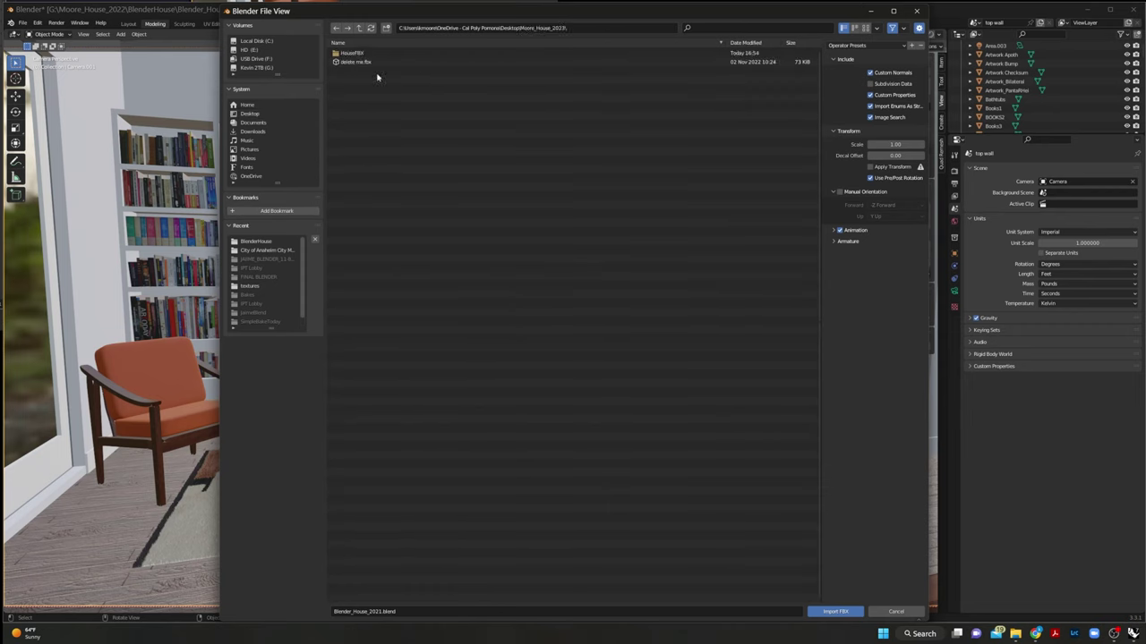
pyautogui.doubleClick(349, 53)
pyautogui.click(352, 53)
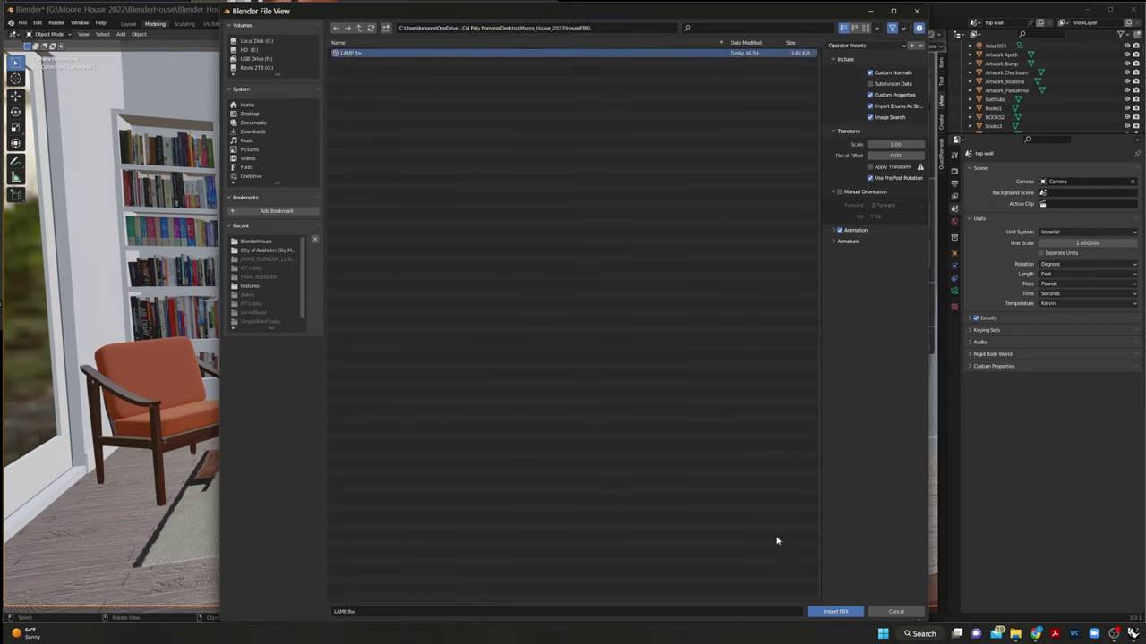
pyautogui.click(839, 612)
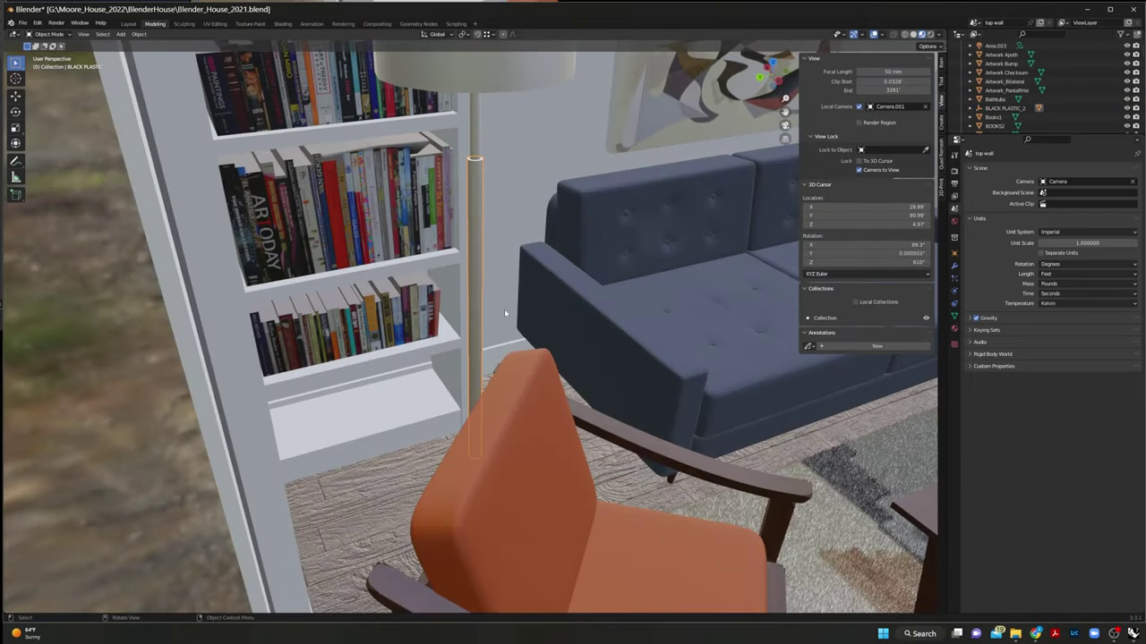
pyautogui.moveTo(504, 308); pyautogui.dragTo(431, 294, button='middle')
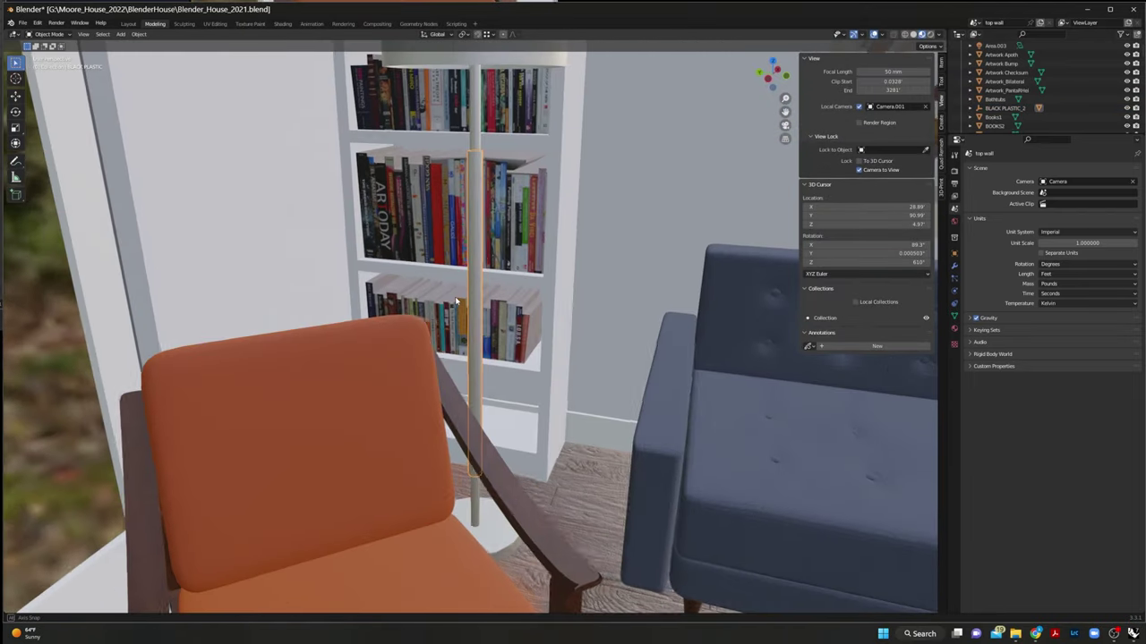
pyautogui.scroll(-3, 431, 293)
pyautogui.keyDown('shift'); pyautogui.moveTo(460, 355); pyautogui.dragTo(403, 267, button='middle'); pyautogui.keyUp('shift')
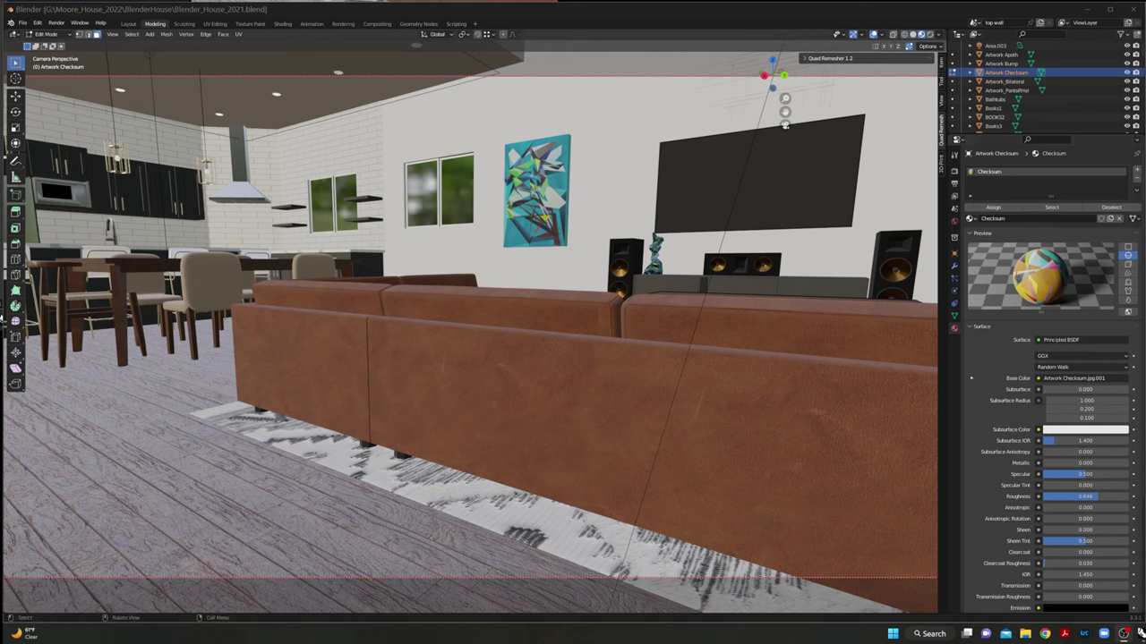
# - Show the transform properties, switch from Edit Mode to Object Mode, and leave the camera view to face the armchair and blue sofa
pyautogui.click(941, 65)
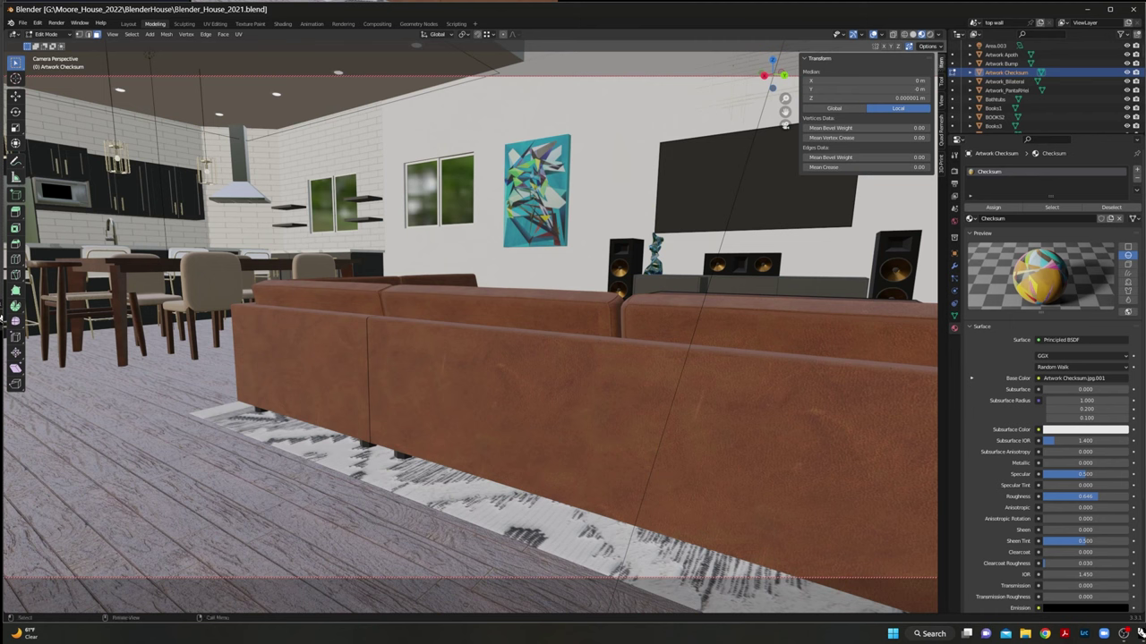
pyautogui.click(45, 34)
pyautogui.click(45, 42)
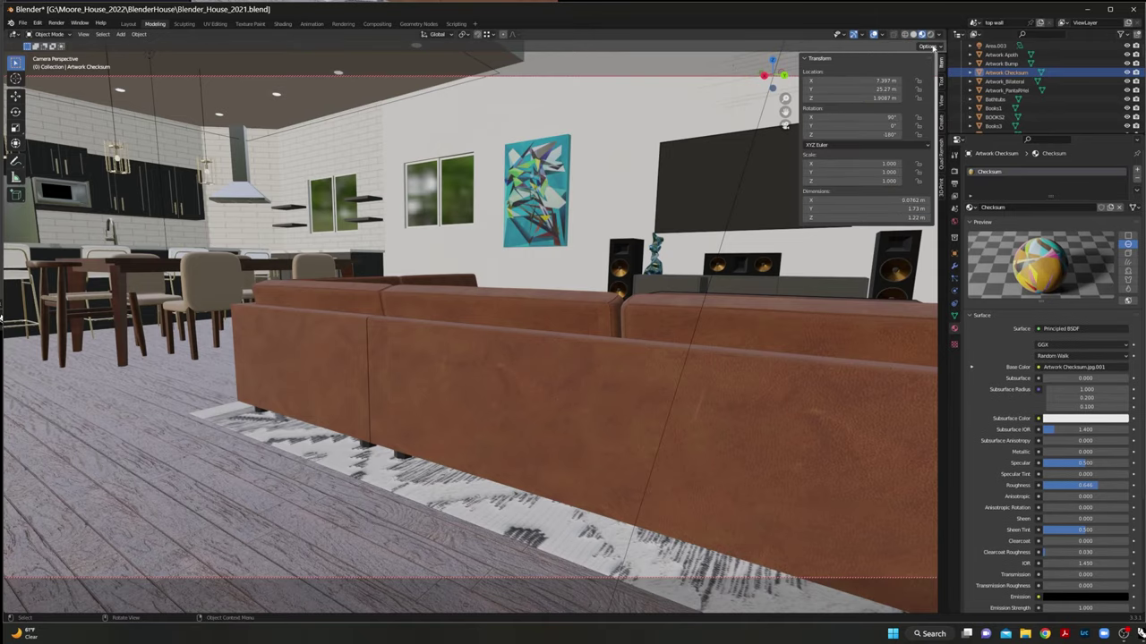
pyautogui.click(785, 126)
pyautogui.moveTo(624, 164); pyautogui.dragTo(506, 371, button='middle')
pyautogui.scroll(-10, 531, 310)
pyautogui.moveTo(568, 414); pyautogui.dragTo(502, 277, button='middle')
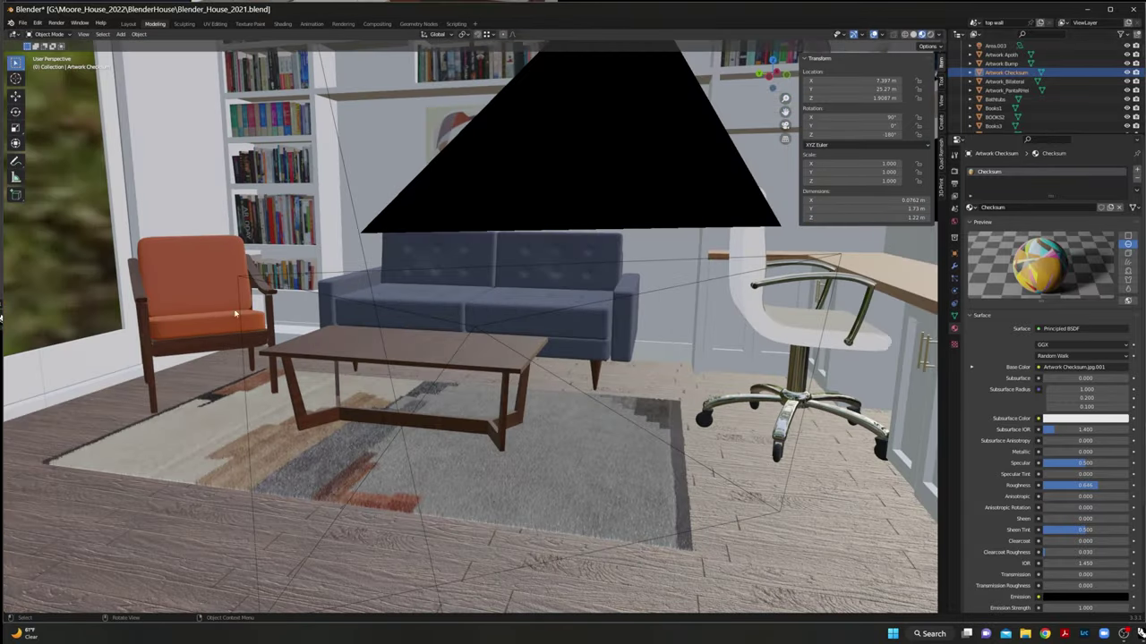
# - Import LAMP.fbx into the house scene from the recent HouseFBX folder
pyautogui.click(22, 23)
pyautogui.moveTo(41, 144)
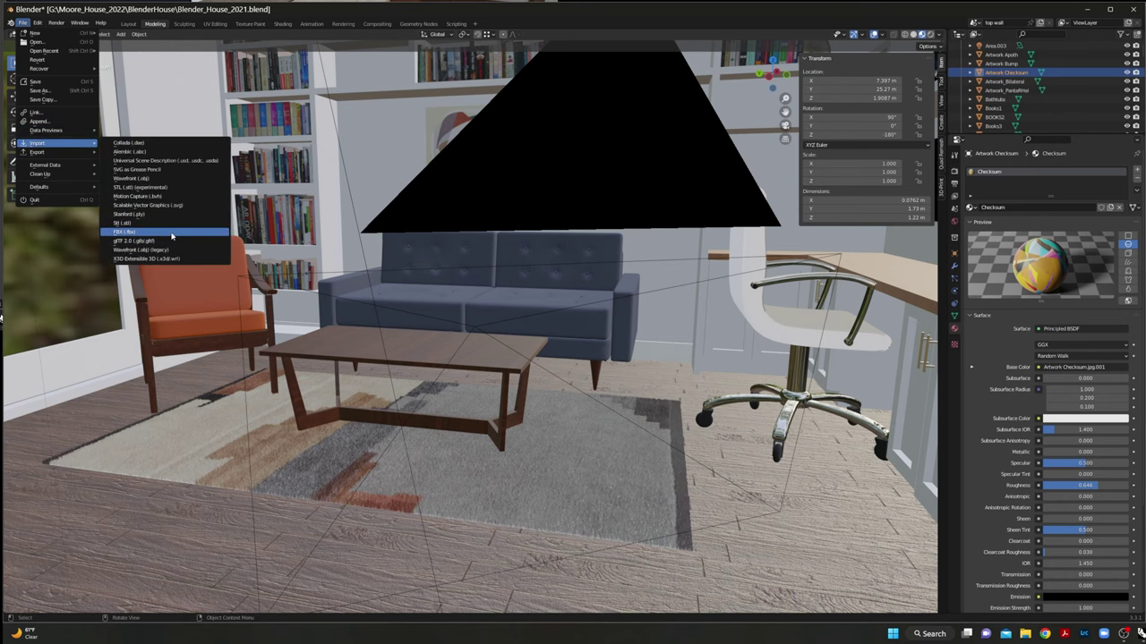
pyautogui.click(183, 232)
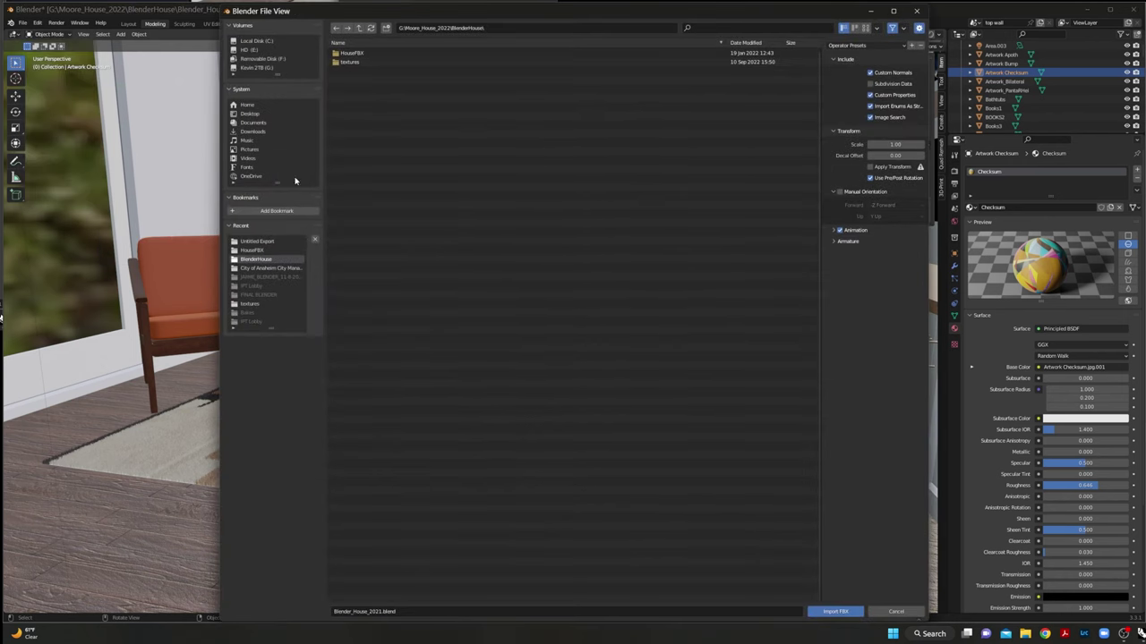
pyautogui.click(254, 250)
pyautogui.click(351, 53)
pyautogui.click(835, 611)
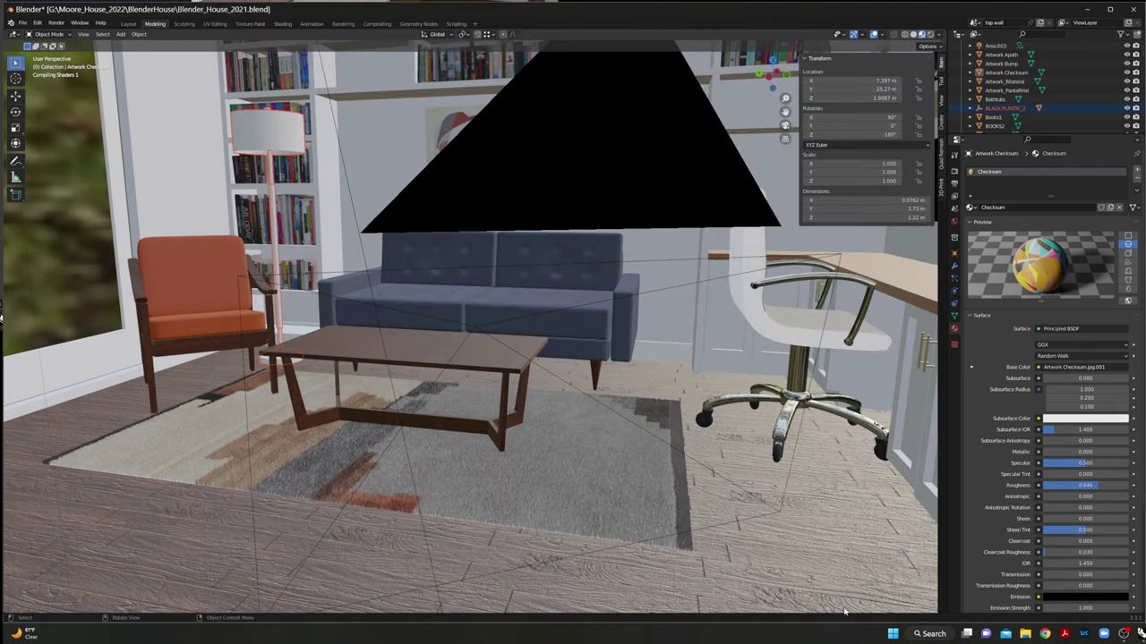
# - Zoom in on the imported floor lamp and select its shade
pyautogui.moveTo(308, 190); pyautogui.dragTo(872, 609, button='middle')
pyautogui.scroll(6, 303, 351)
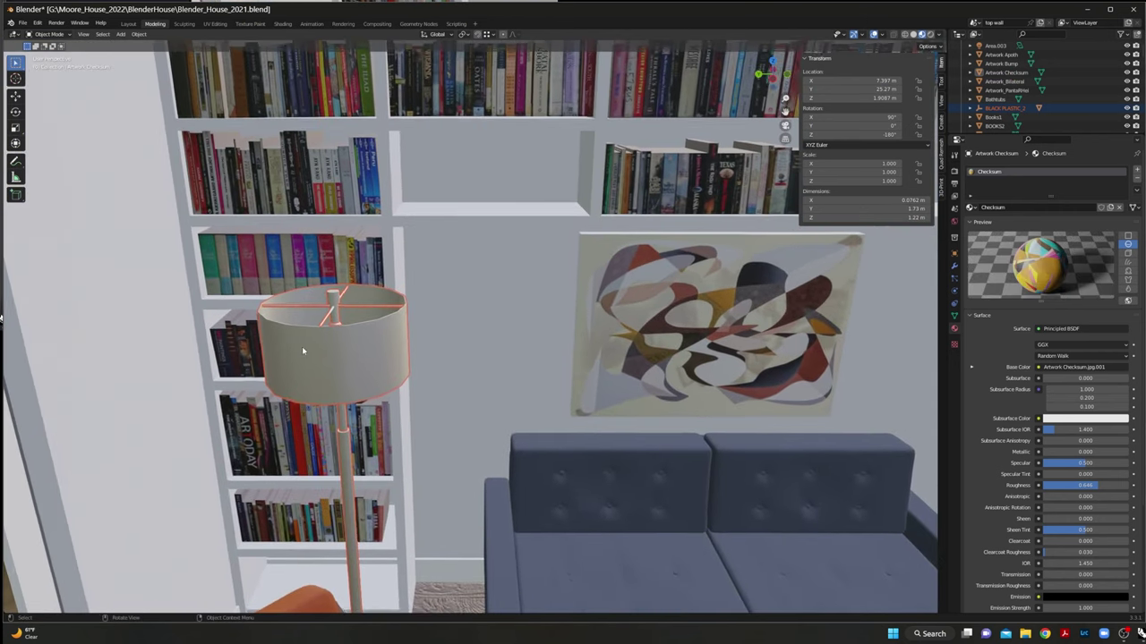
pyautogui.scroll(1, 302, 350)
pyautogui.click(346, 350)
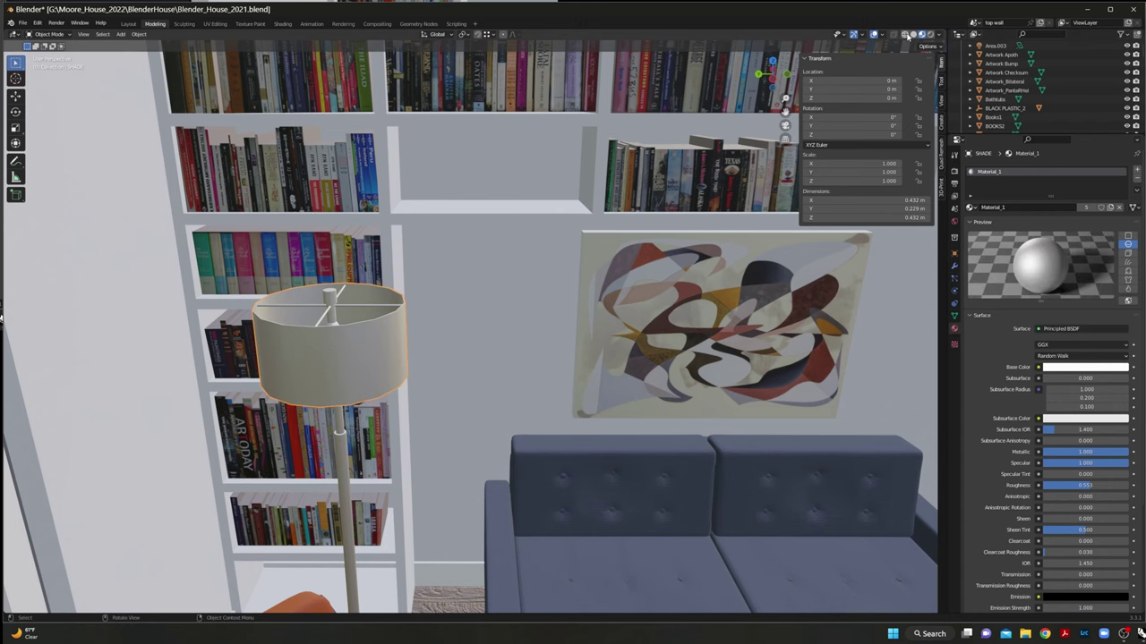
# - In wireframe shading, delete the lamp's existing shade and import LAMPSHADE.fbx from the HouseFBX folder in its place
pyautogui.click(906, 34)
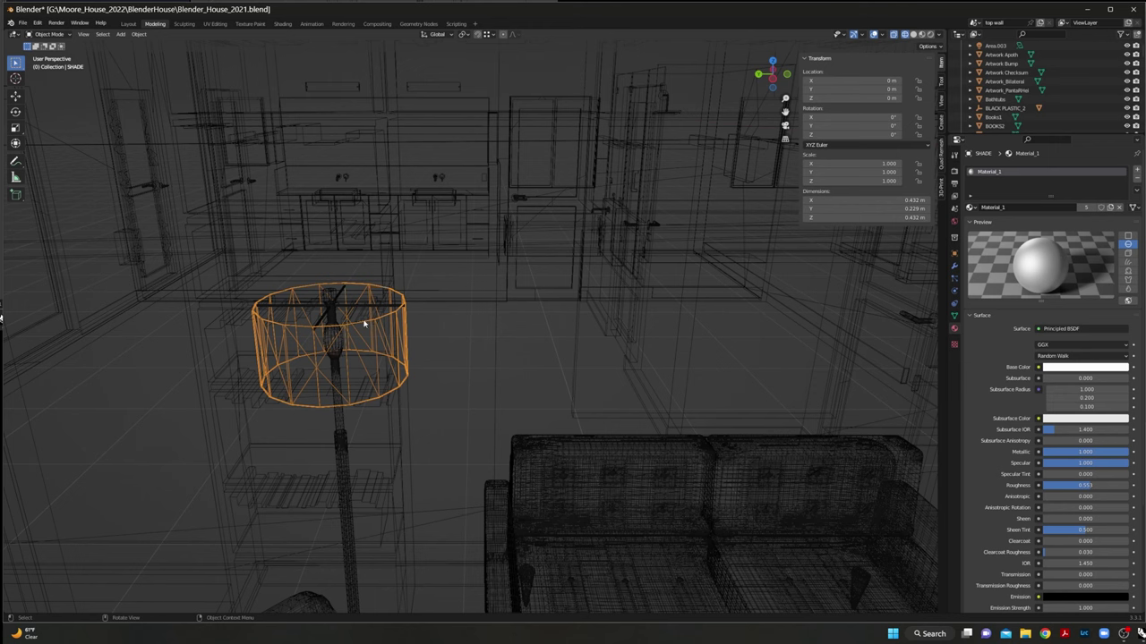
pyautogui.press('Delete')
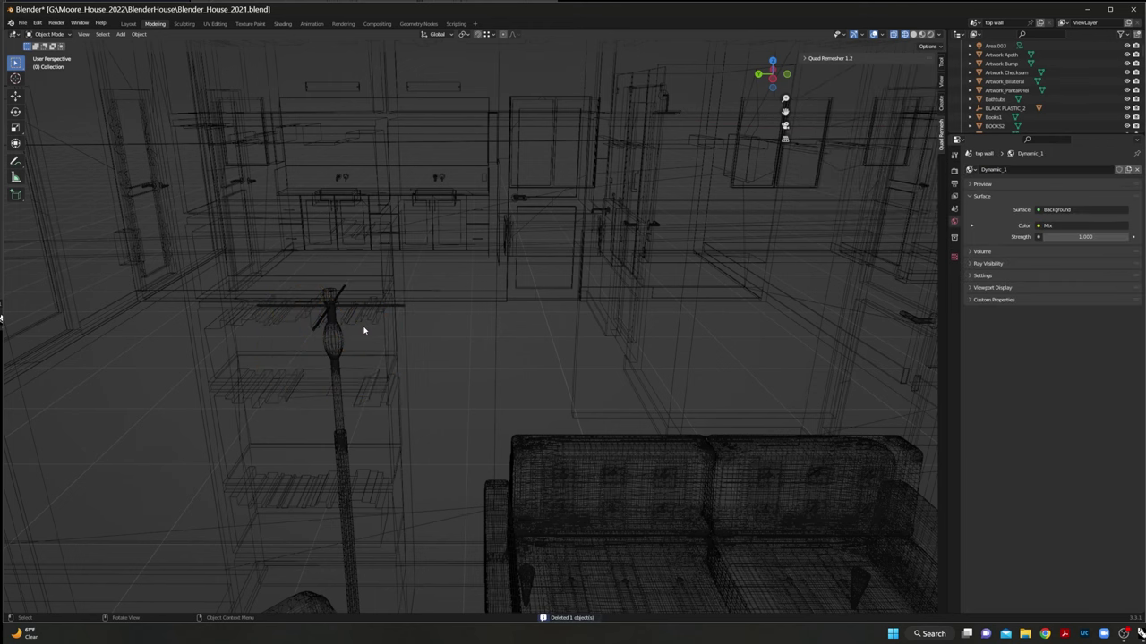
pyautogui.click(25, 23)
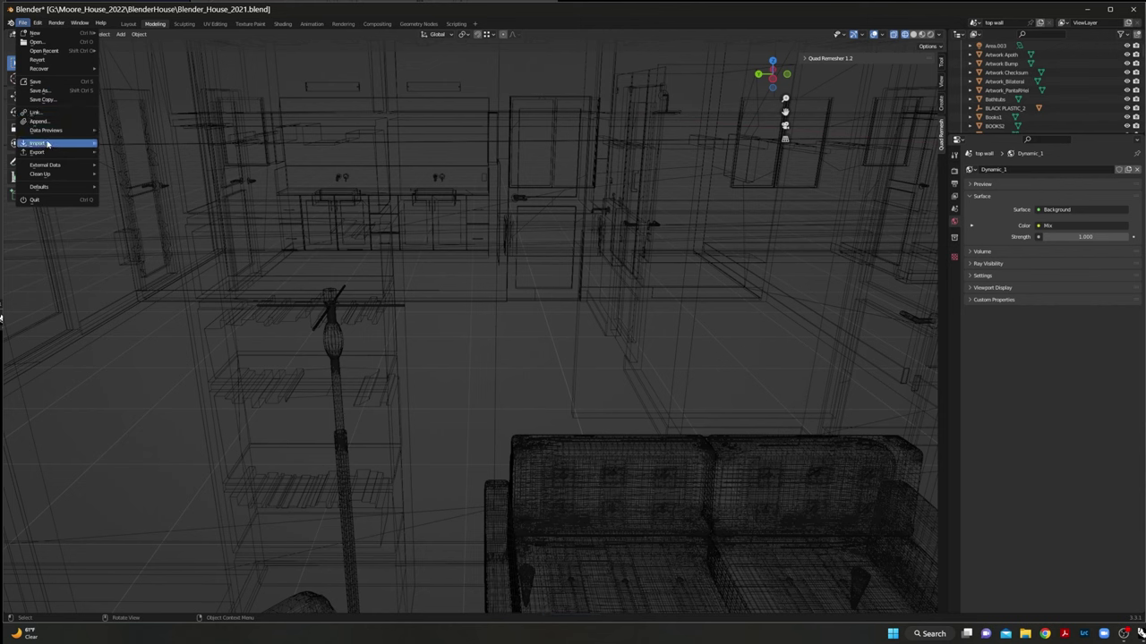
pyautogui.moveTo(47, 144)
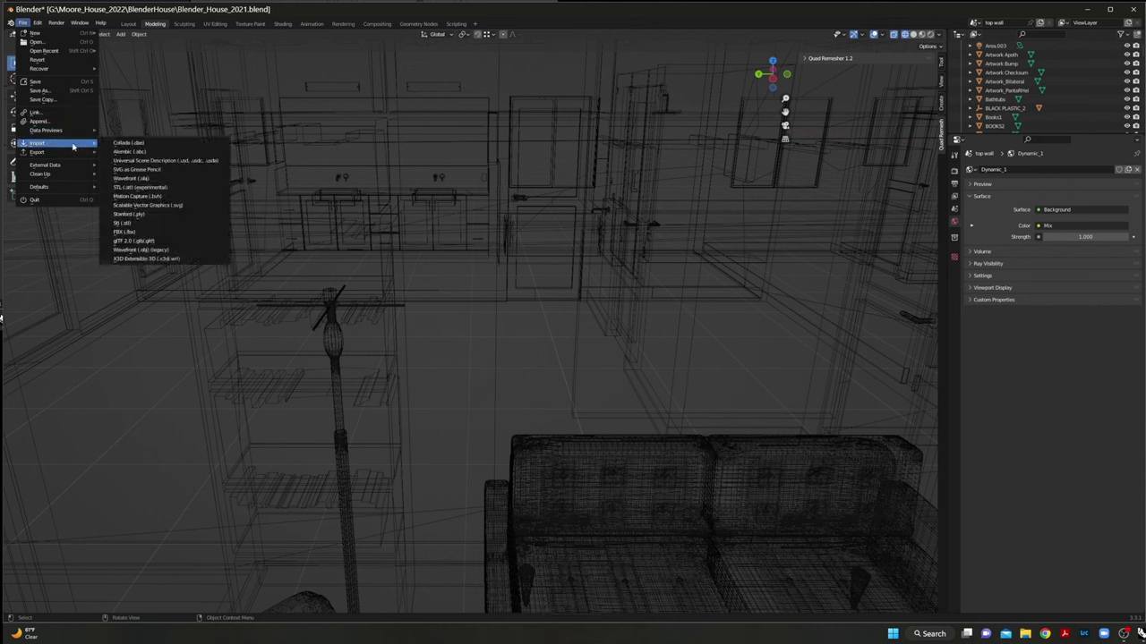
pyautogui.click(128, 233)
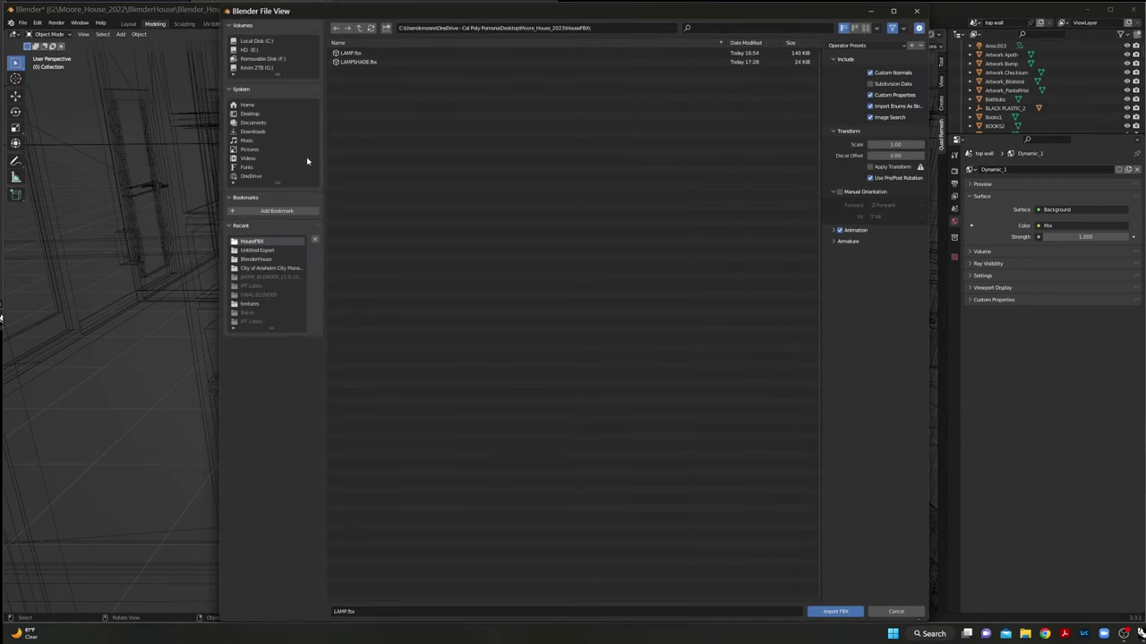
pyautogui.click(358, 62)
pyautogui.click(852, 616)
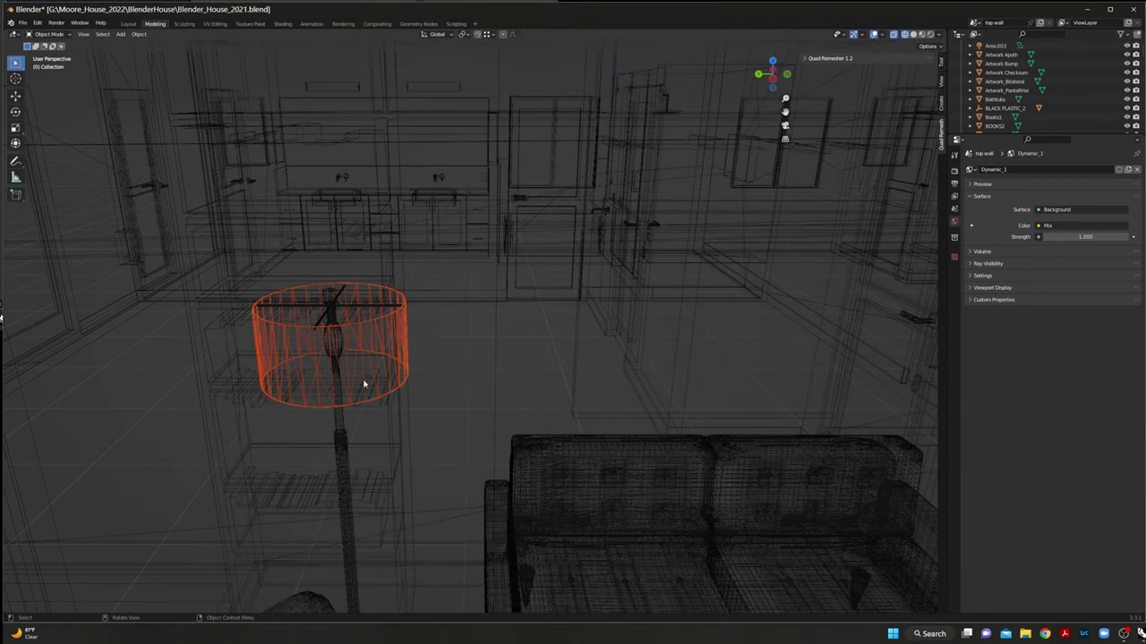
# - Check the imported shade in solid shading and return the viewport to material preview
pyautogui.keyDown('shift'); pyautogui.moveTo(366, 384); pyautogui.dragTo(403, 379, button='middle'); pyautogui.keyUp('shift')
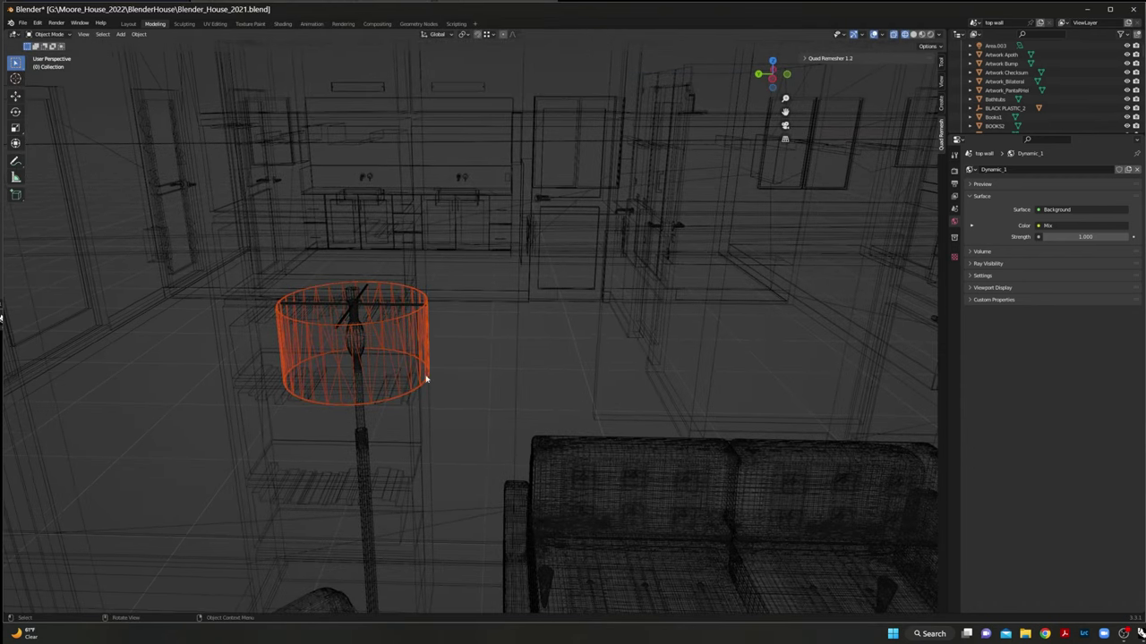
pyautogui.click(913, 34)
pyautogui.moveTo(611, 290); pyautogui.dragTo(594, 304, button='middle')
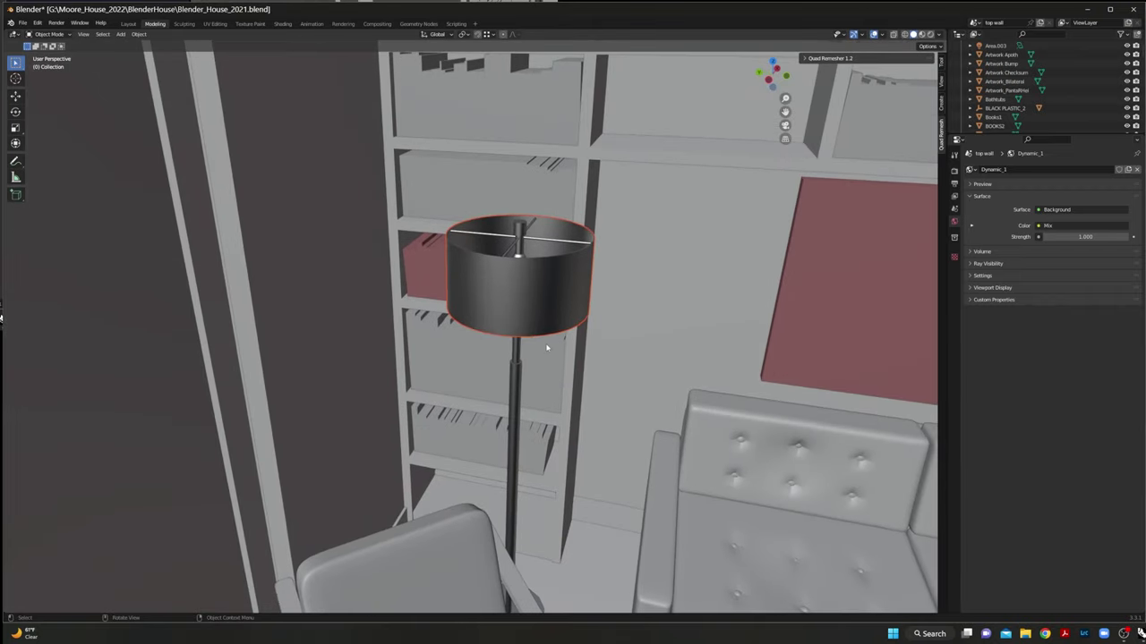
pyautogui.moveTo(617, 349); pyautogui.dragTo(598, 345, button='middle')
pyautogui.click(922, 34)
# - Select the lamp's upper pole and shade frame, and replace the pole's shared material with a new one named BRASS
pyautogui.click(502, 357)
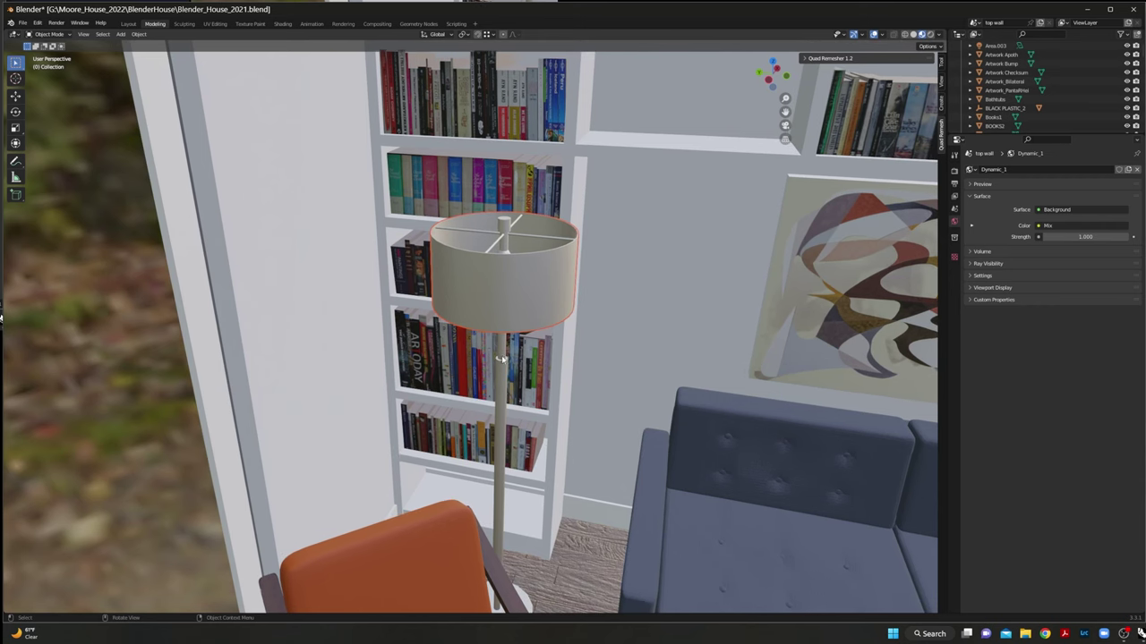
pyautogui.keyDown('shift'); pyautogui.click(501, 228); pyautogui.keyUp('shift')
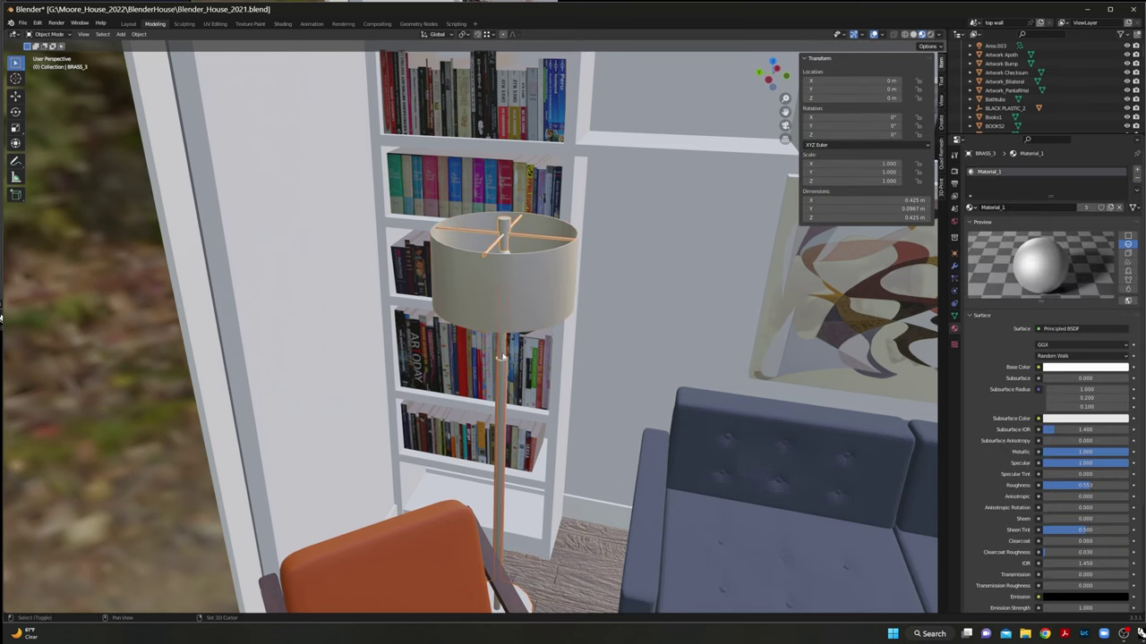
pyautogui.keyDown('shift'); pyautogui.click(503, 356); pyautogui.keyUp('shift')
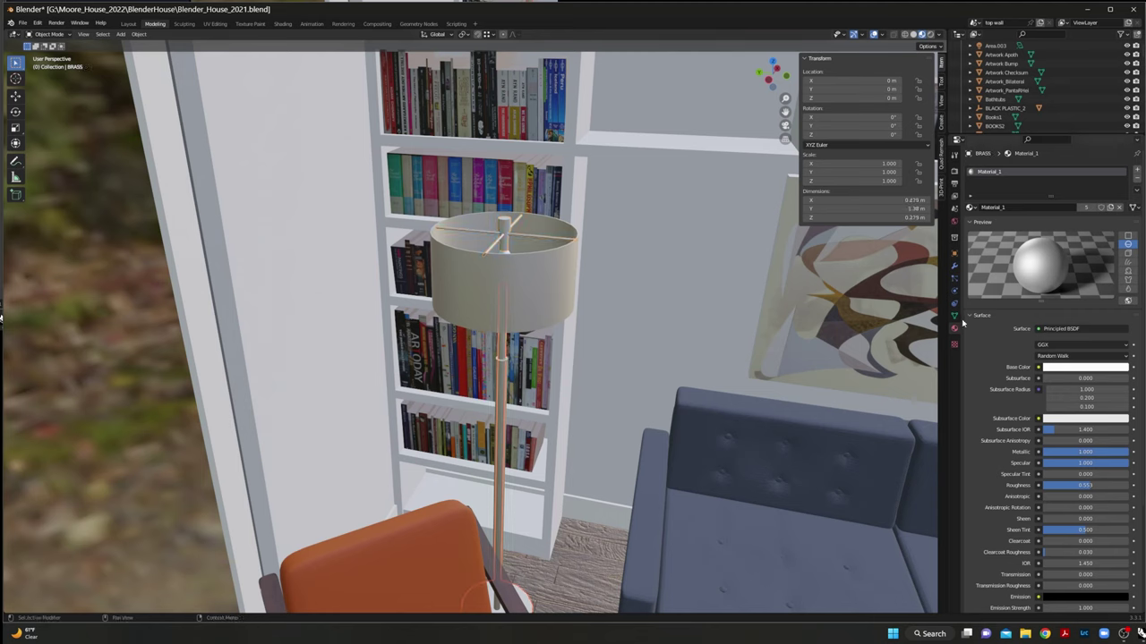
pyautogui.click(1138, 179)
pyautogui.click(1097, 205)
pyautogui.doubleClick(1069, 207)
pyautogui.write('b')
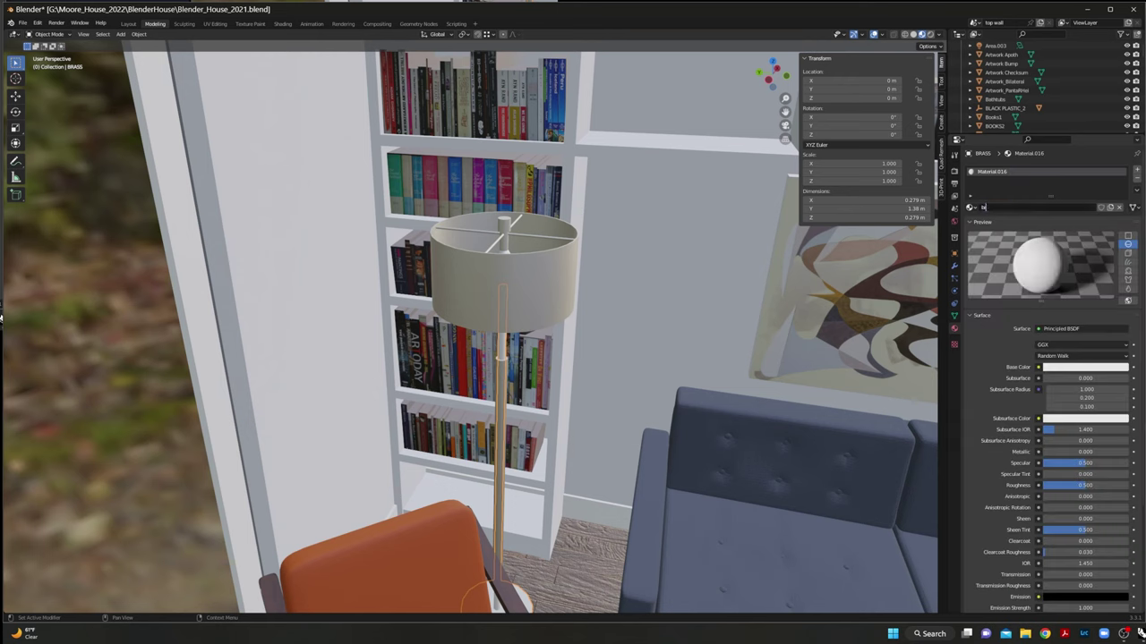
pyautogui.write('rass')
pyautogui.press('BackSpace')
pyautogui.press('BackSpace')
pyautogui.press('BackSpace')
pyautogui.press('BackSpace')
pyautogui.press('BackSpace')
pyautogui.write('B')
# - Give the BRASS material a warm golden base color, metallic 1.000 and roughness 0.469
pyautogui.click(1092, 369)
pyautogui.click(1091, 368)
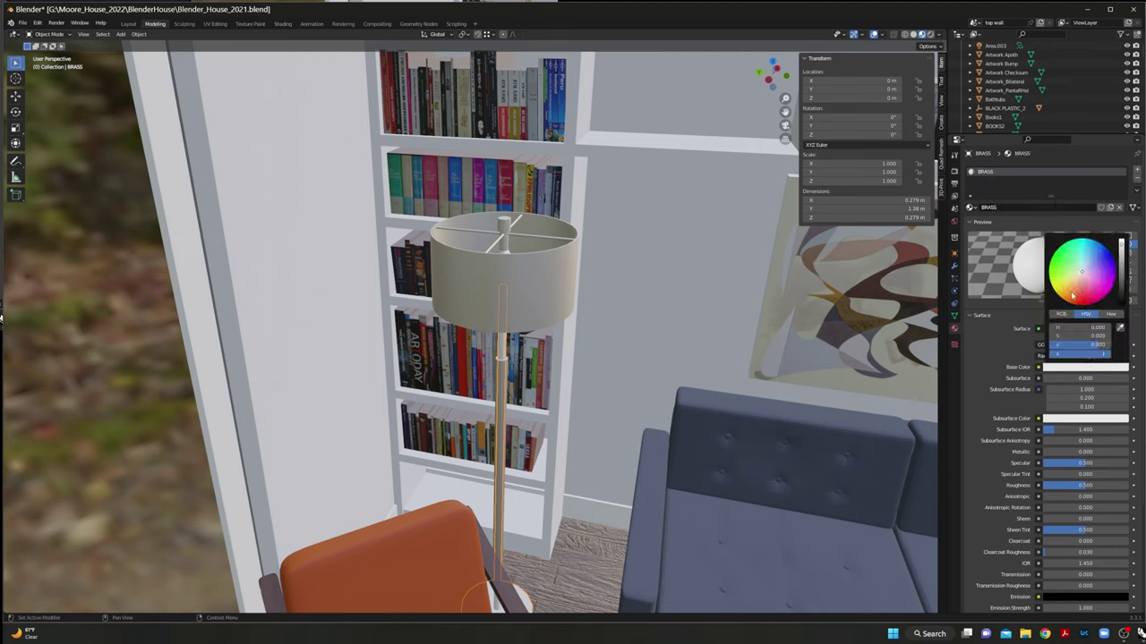
pyautogui.moveTo(1072, 293); pyautogui.dragTo(1073, 286)
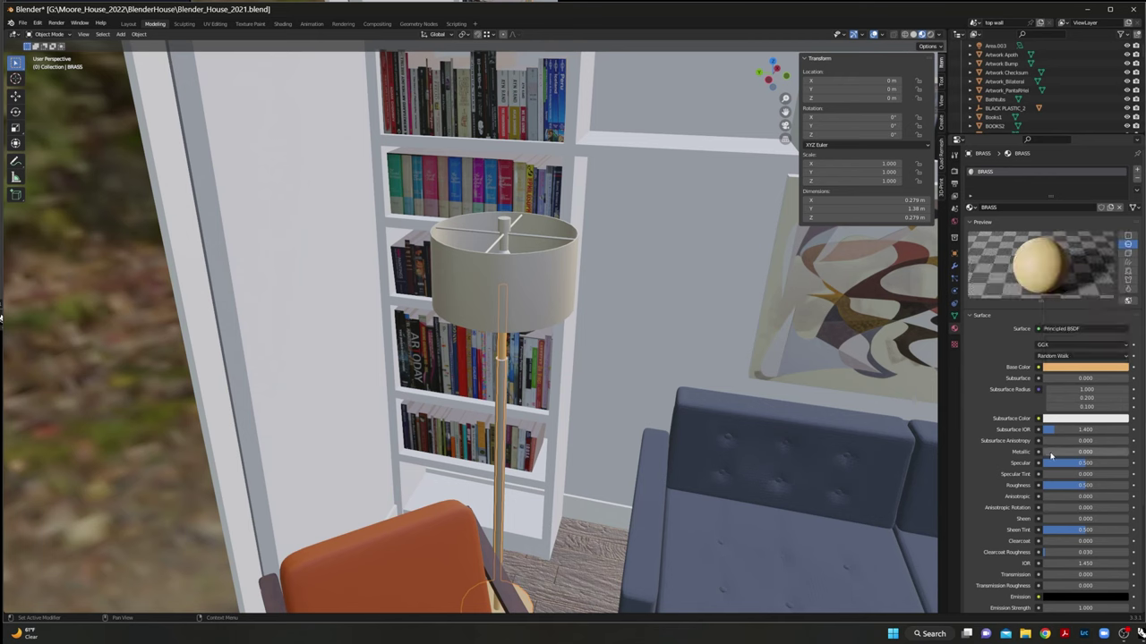
pyautogui.moveTo(1052, 457); pyautogui.dragTo(1119, 454)
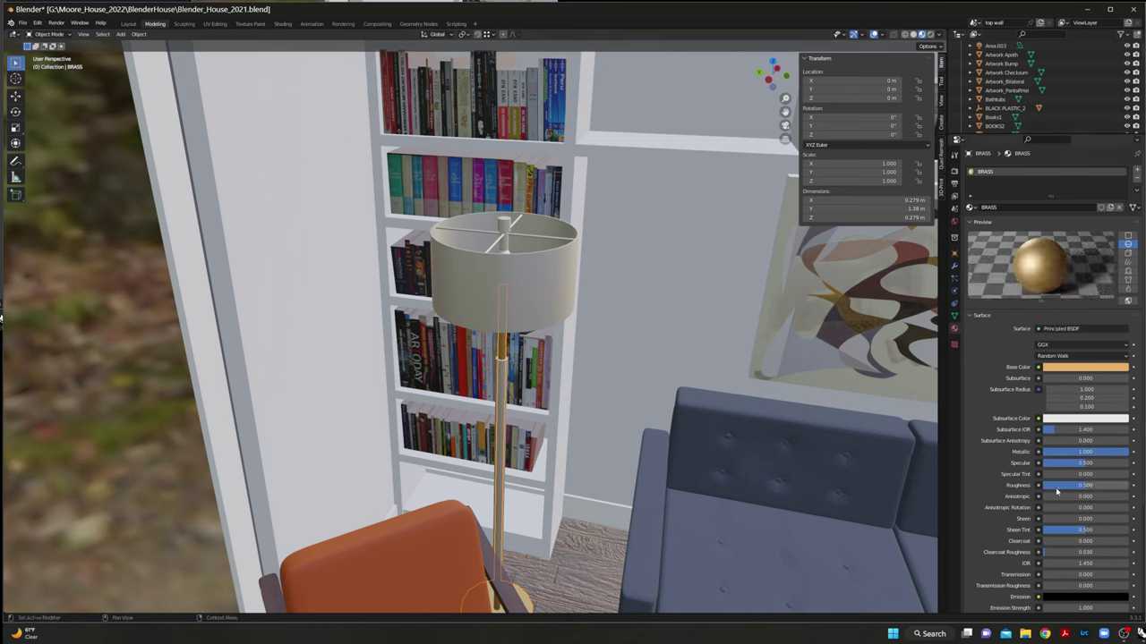
pyautogui.moveTo(1087, 486); pyautogui.dragTo(1080, 485)
# - Assign the existing BRASS material to the cross-shaped frame inside the shade
pyautogui.click(507, 307)
pyautogui.click(504, 223)
pyautogui.click(971, 207)
pyautogui.press('Down')
pyautogui.press('Down')
pyautogui.press('Down')
pyautogui.write('BRAS')
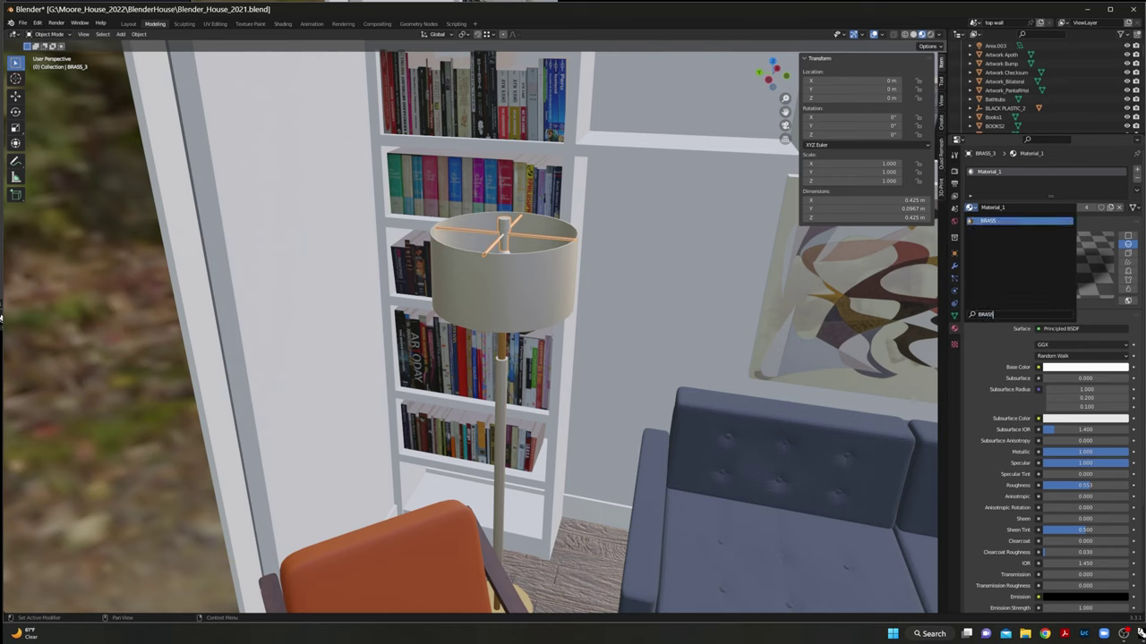
pyautogui.press('Return')
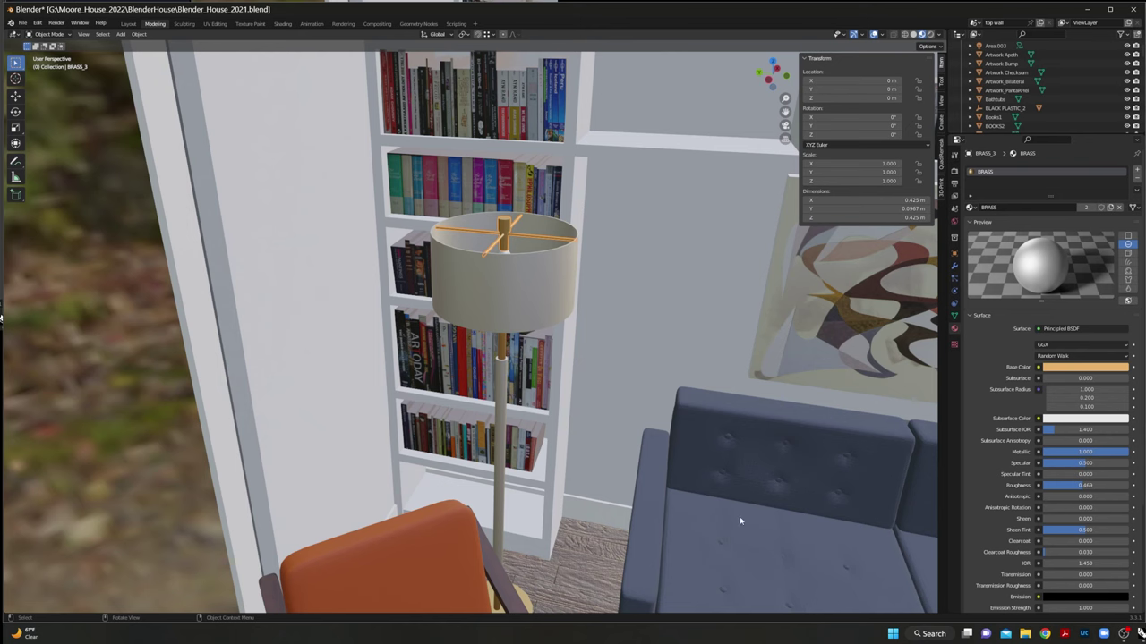
# - Assign the existing BlackMetal material to the lamp's thicker lower pole
pyautogui.moveTo(756, 538); pyautogui.dragTo(607, 407, button='middle')
pyautogui.click(629, 347)
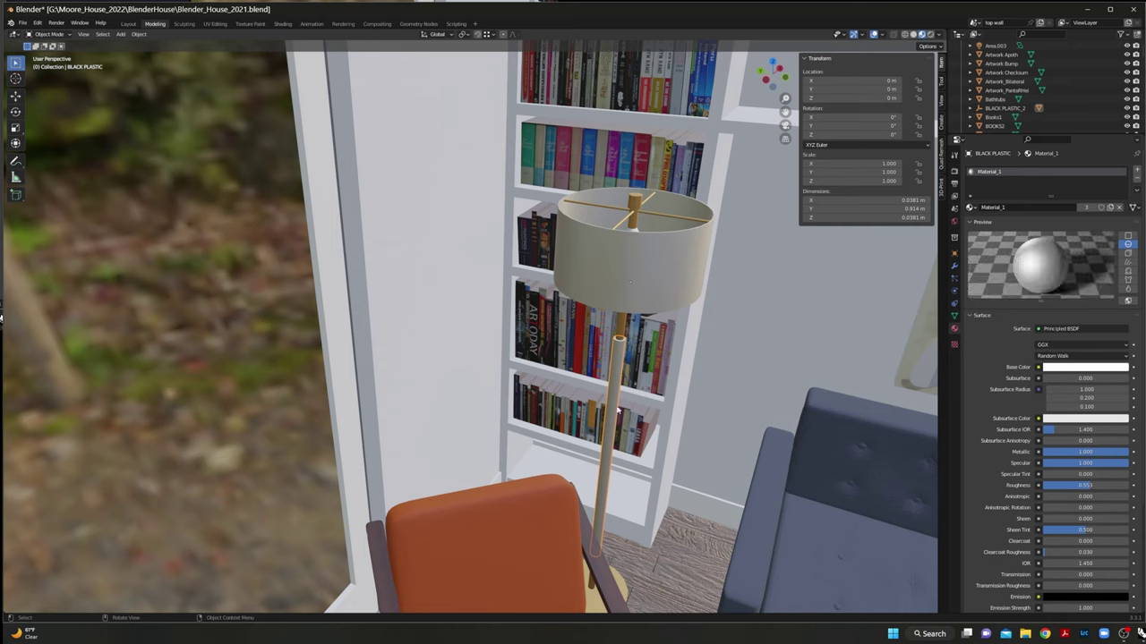
pyautogui.click(969, 206)
pyautogui.write('b')
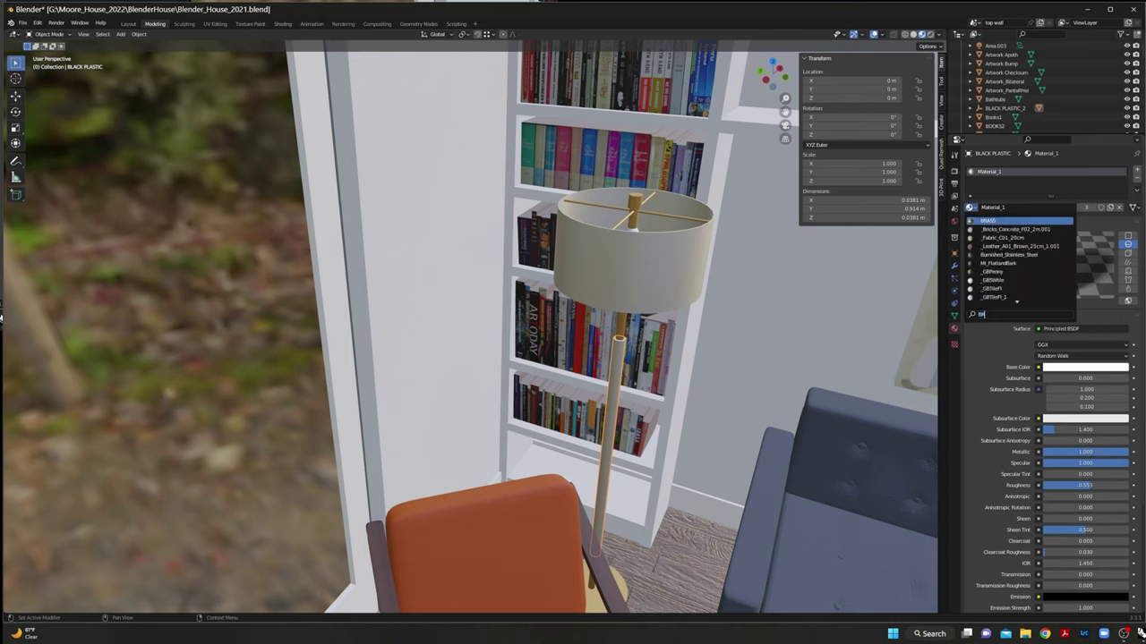
pyautogui.write('la')
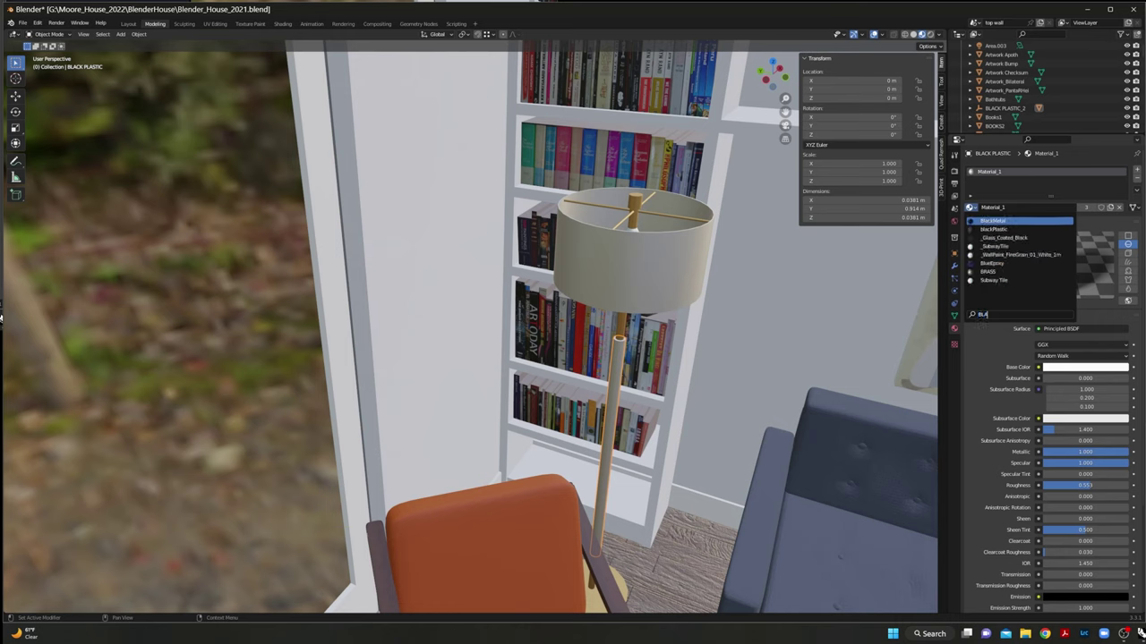
pyautogui.press('Up')
pyautogui.press('Down')
pyautogui.press('Return')
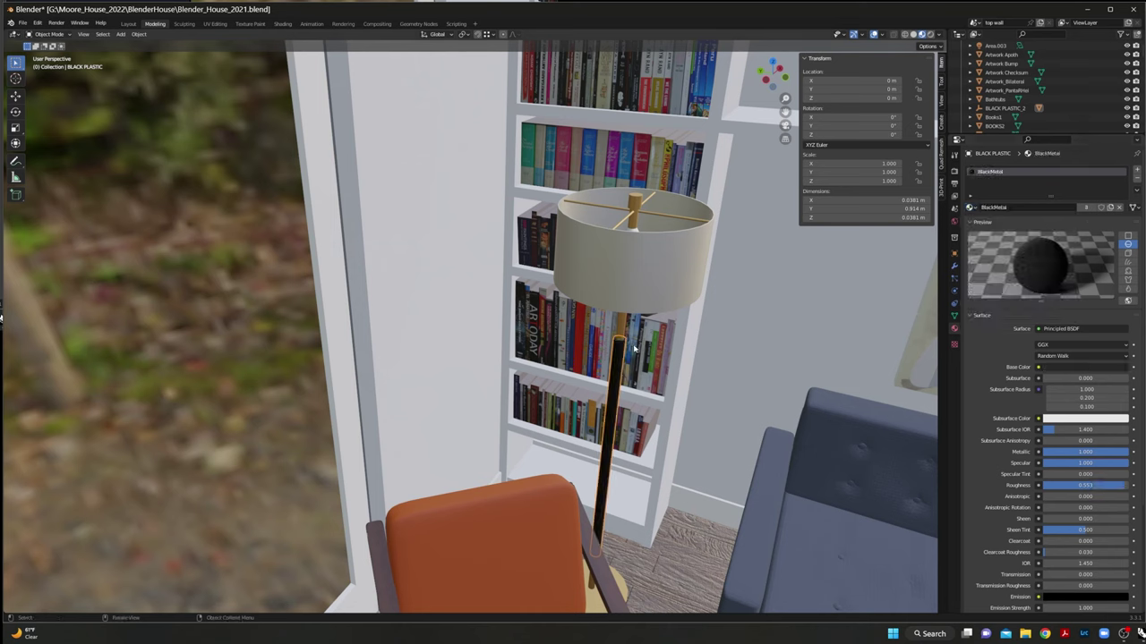
# - Select the lamp shade, then view the newest photo, KEM16797.jpg, in the Desktop's Untitled Export folder using File Explorer
pyautogui.click(627, 291)
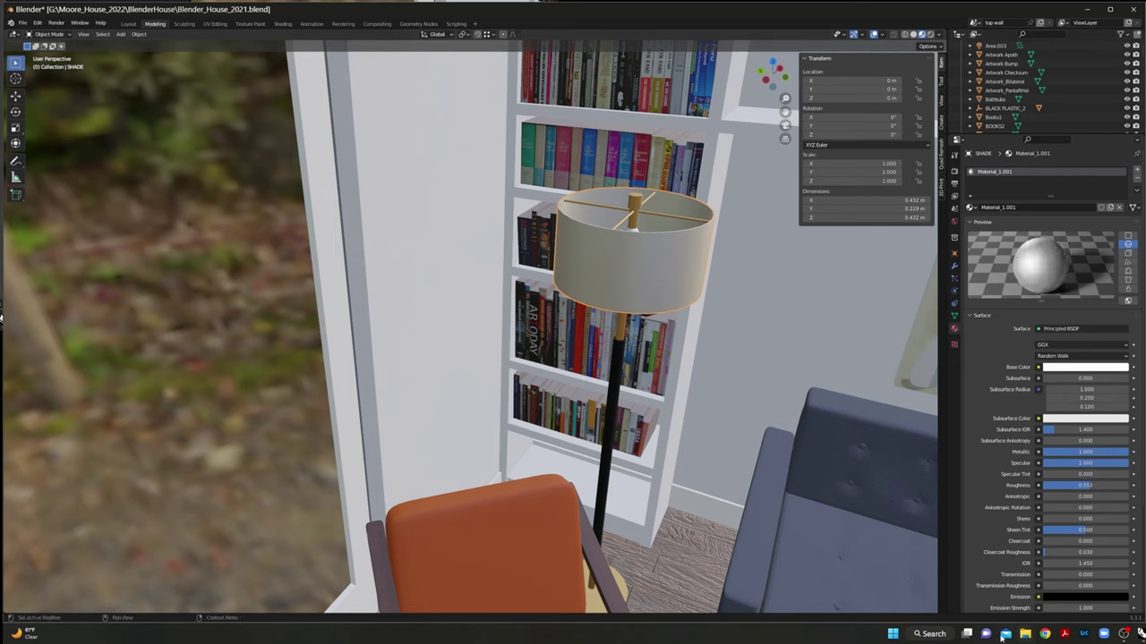
pyautogui.moveTo(610, 357); pyautogui.dragTo(537, 359, button='middle')
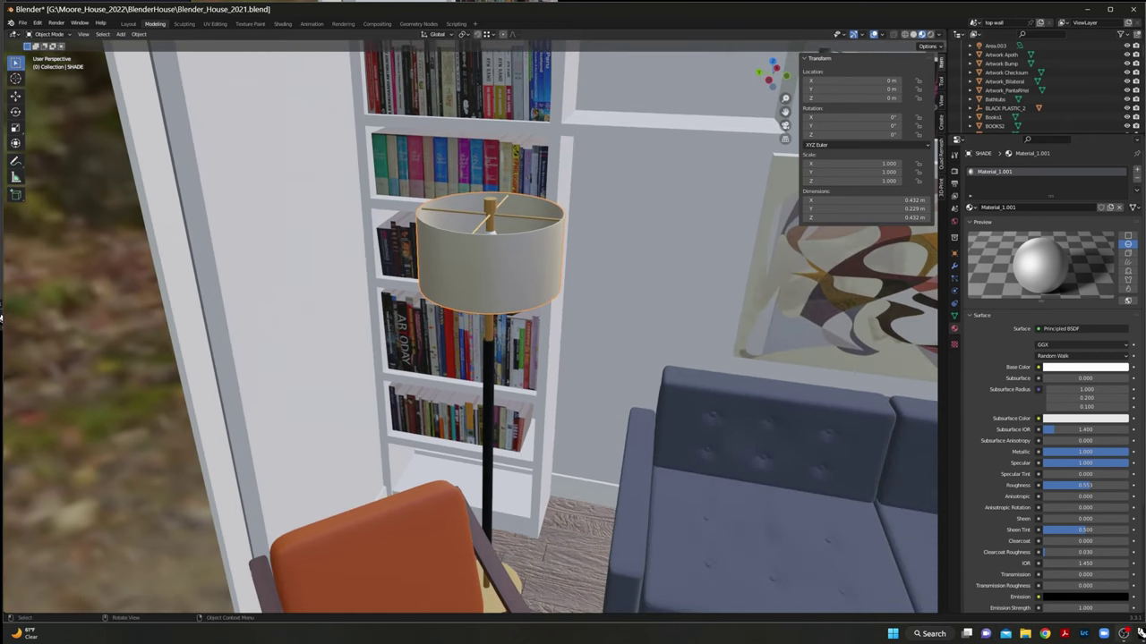
pyautogui.click(1025, 634)
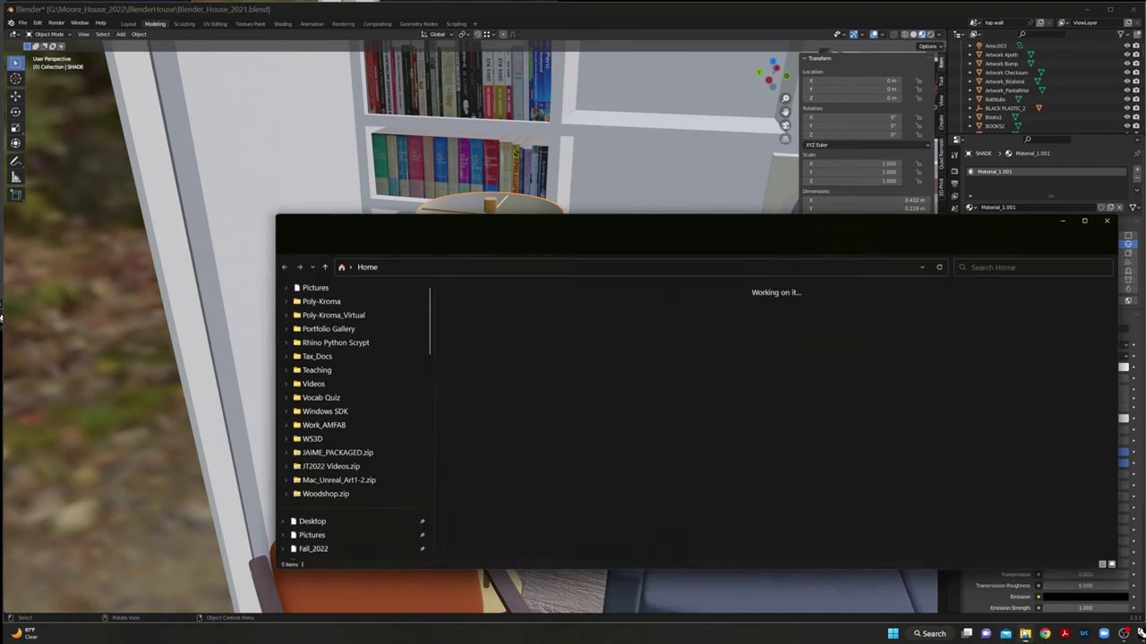
pyautogui.scroll(-10, 296, 439)
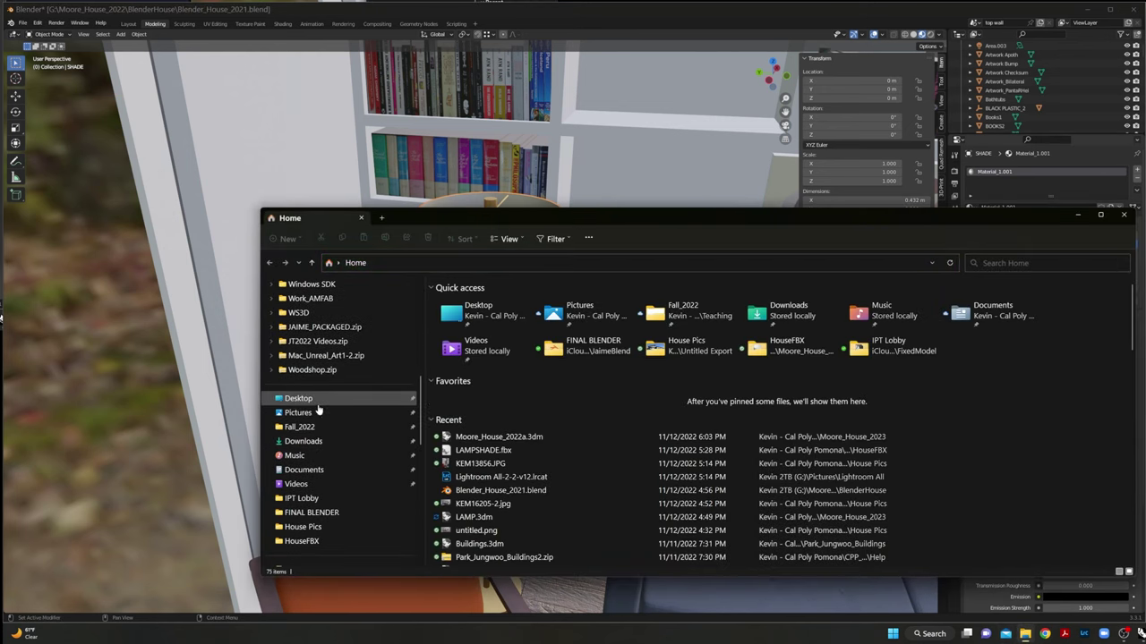
pyautogui.click(299, 400)
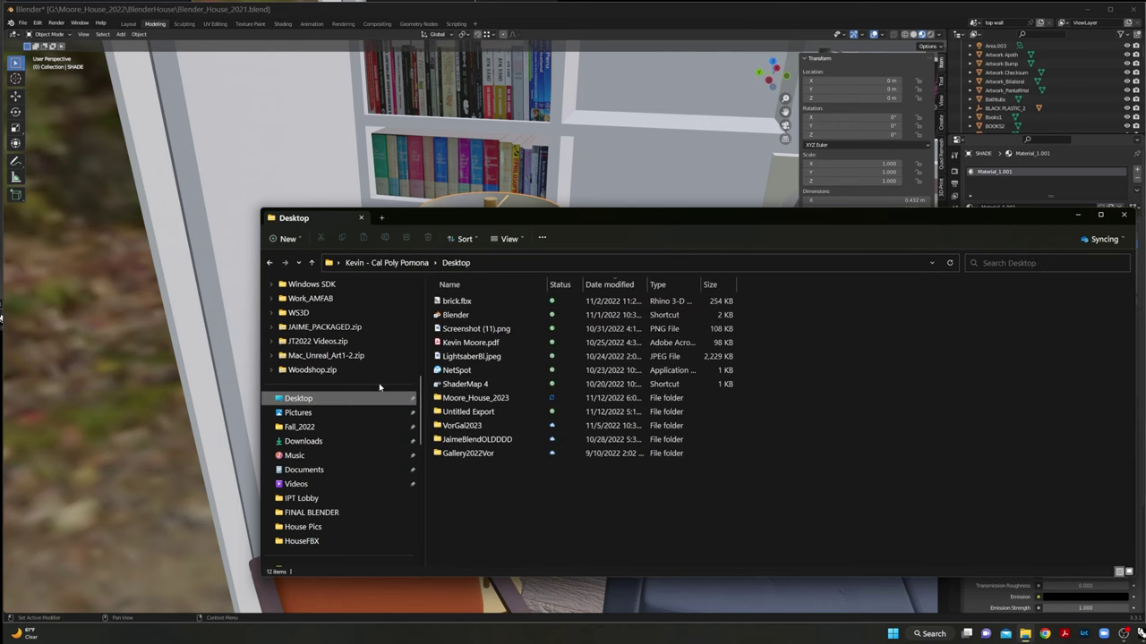
pyautogui.doubleClick(459, 413)
pyautogui.click(543, 284)
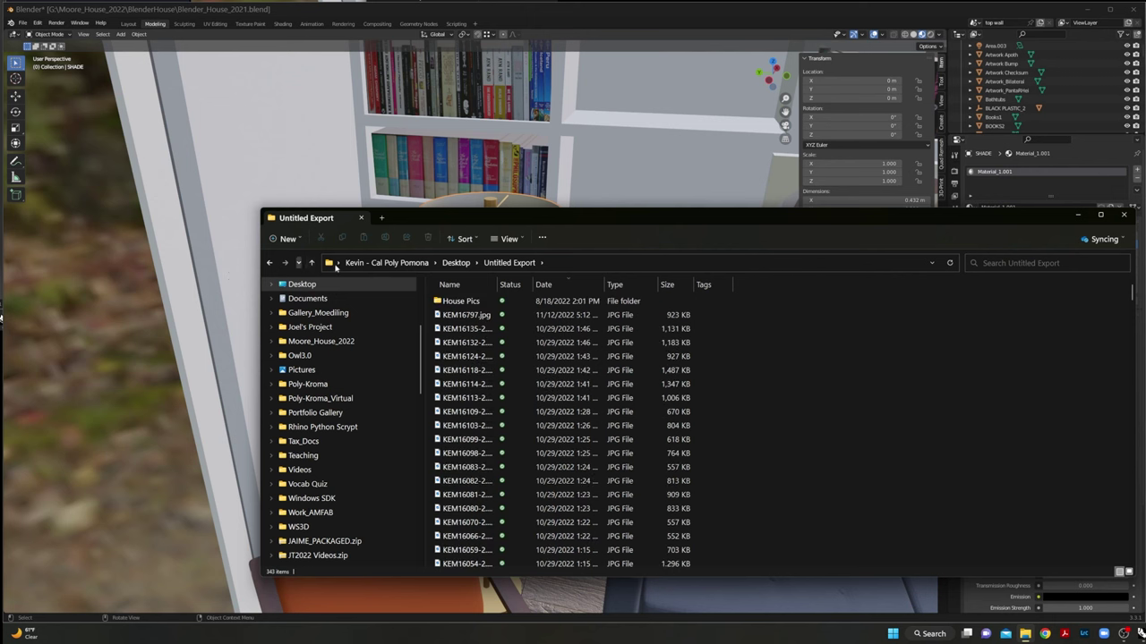
pyautogui.click(549, 285)
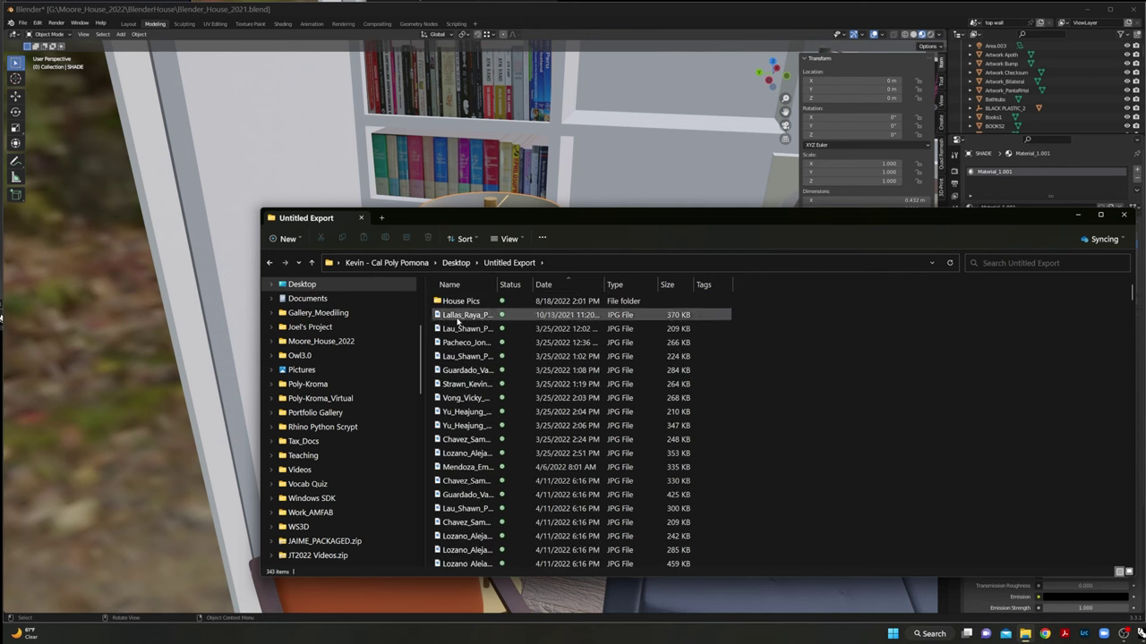
pyautogui.click(552, 285)
pyautogui.click(460, 315)
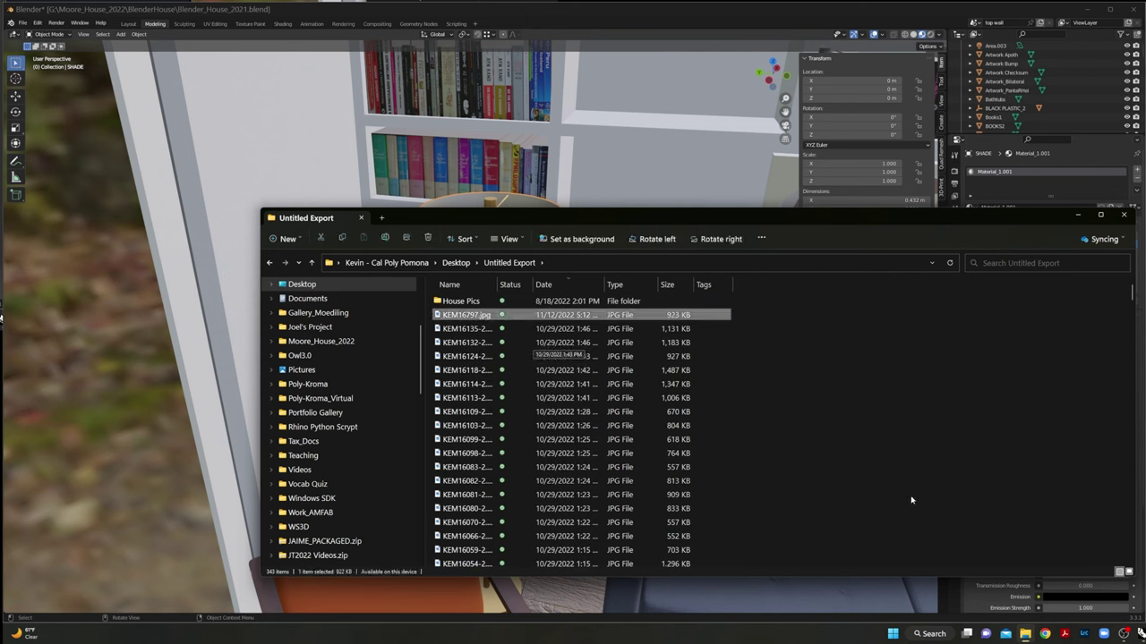
pyautogui.doubleClick(451, 316)
pyautogui.click(1125, 215)
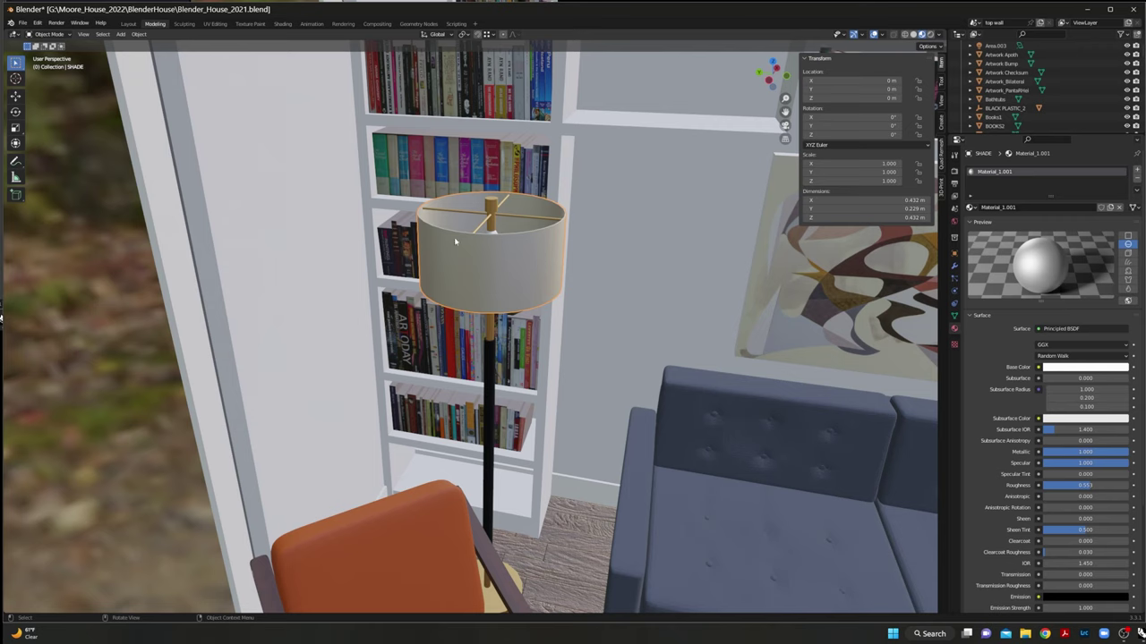
# - Use KEM16797.jpg from the Untitled Export folder as an Image Texture on the lampshade material's base color
pyautogui.click(1038, 367)
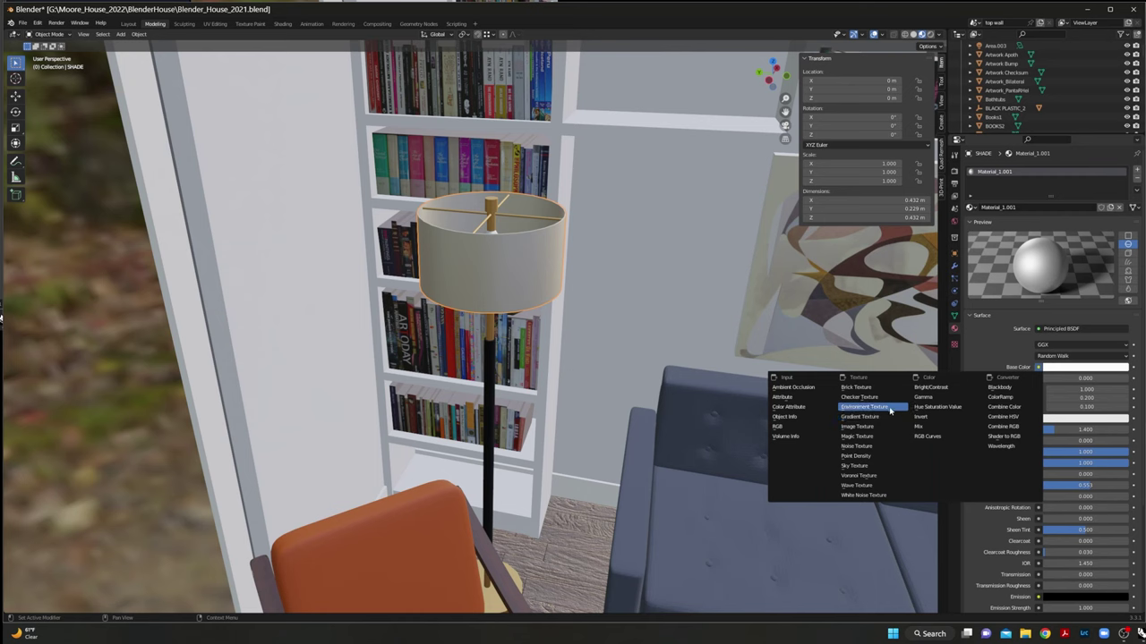
pyautogui.click(857, 430)
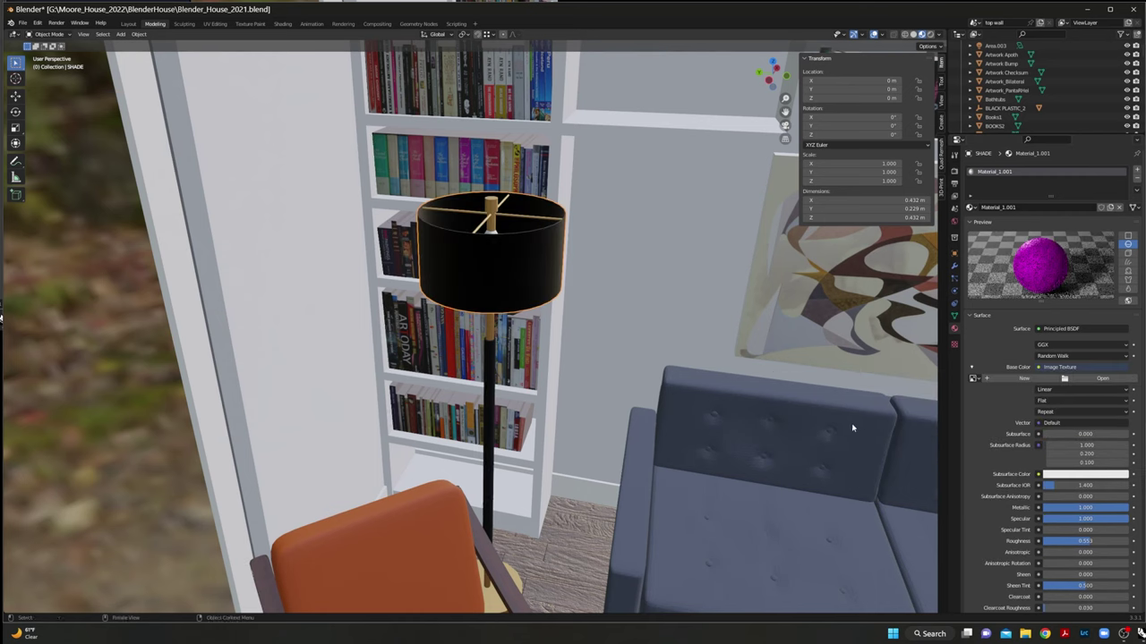
pyautogui.click(1078, 380)
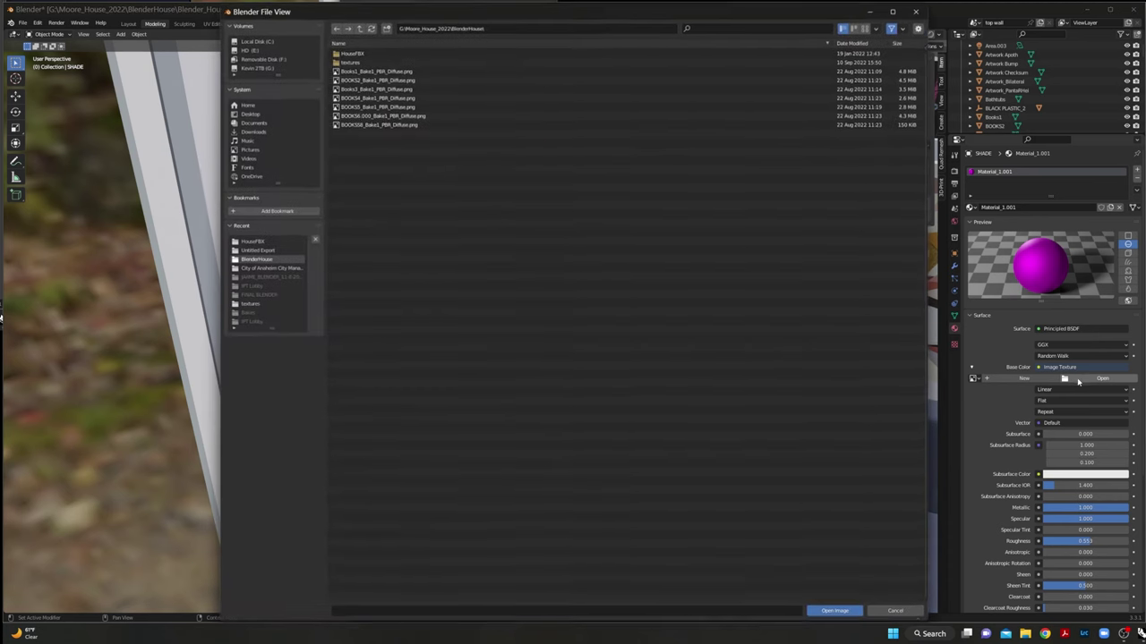
pyautogui.click(269, 251)
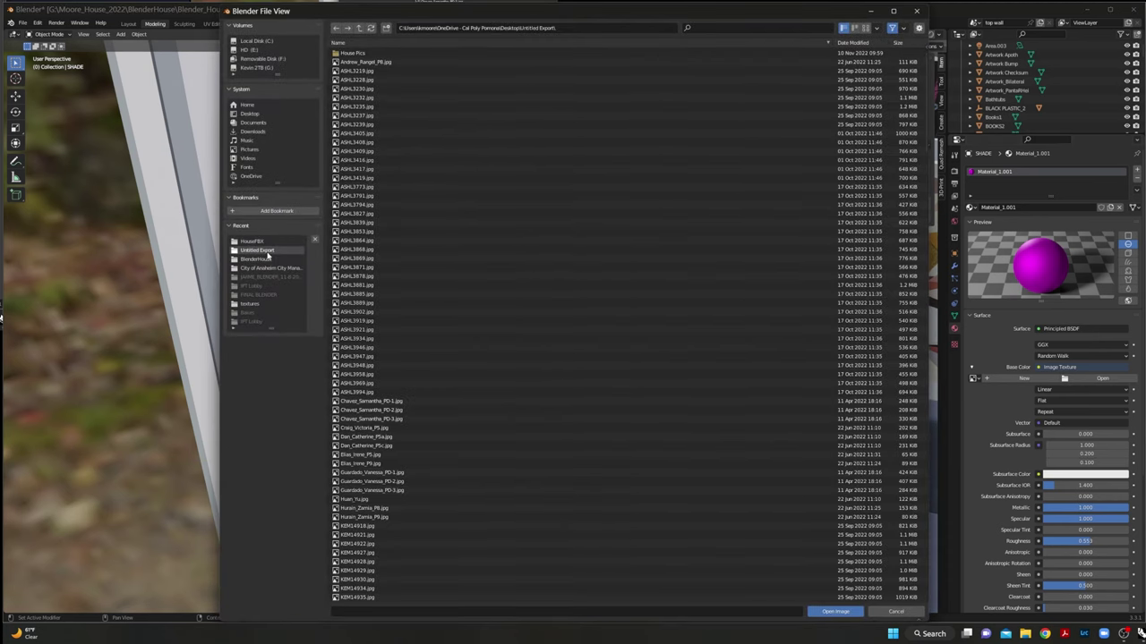
pyautogui.click(865, 42)
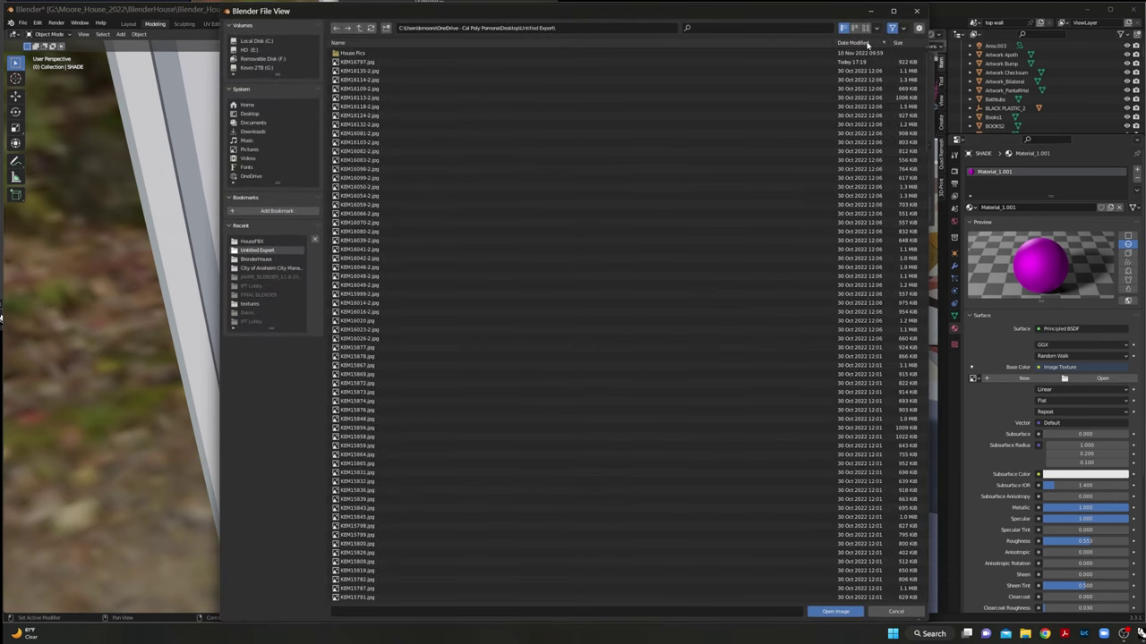
pyautogui.click(440, 62)
pyautogui.click(838, 613)
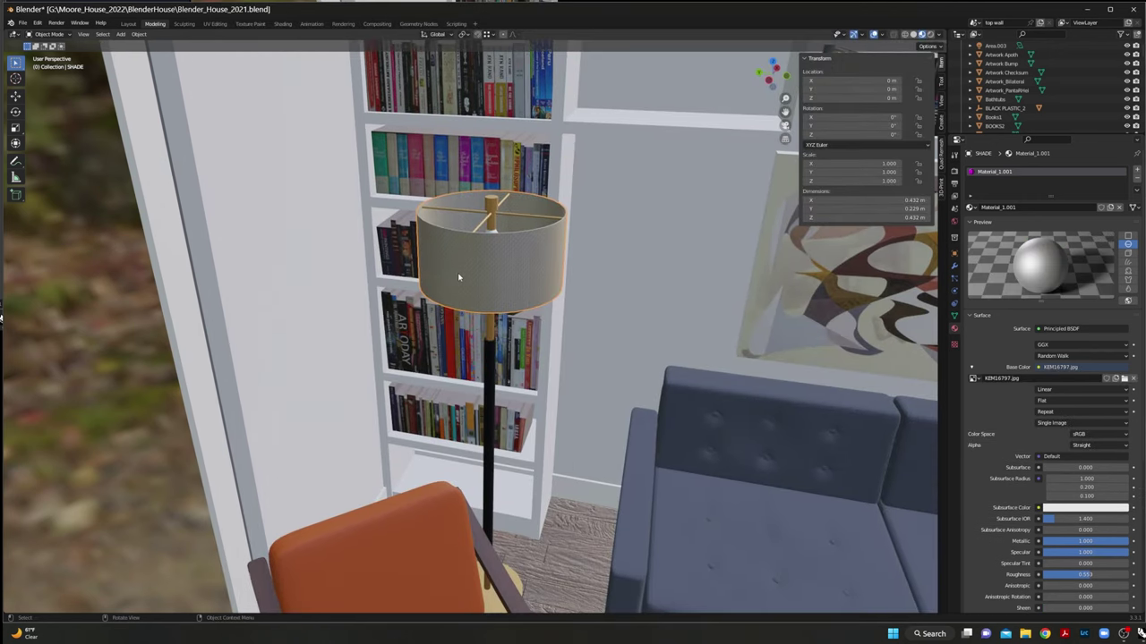
# - Examine the weave on the lampshade up close, then open its material nodes in the Shading workspace
pyautogui.press('KP_Decimal')
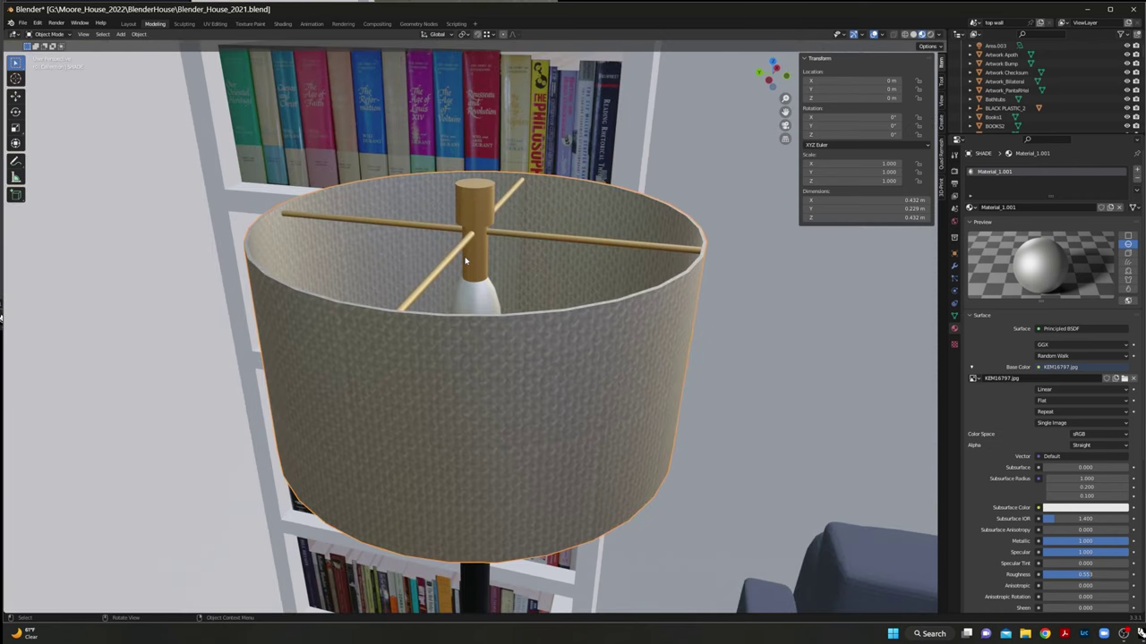
pyautogui.moveTo(463, 489); pyautogui.dragTo(492, 421, button='middle')
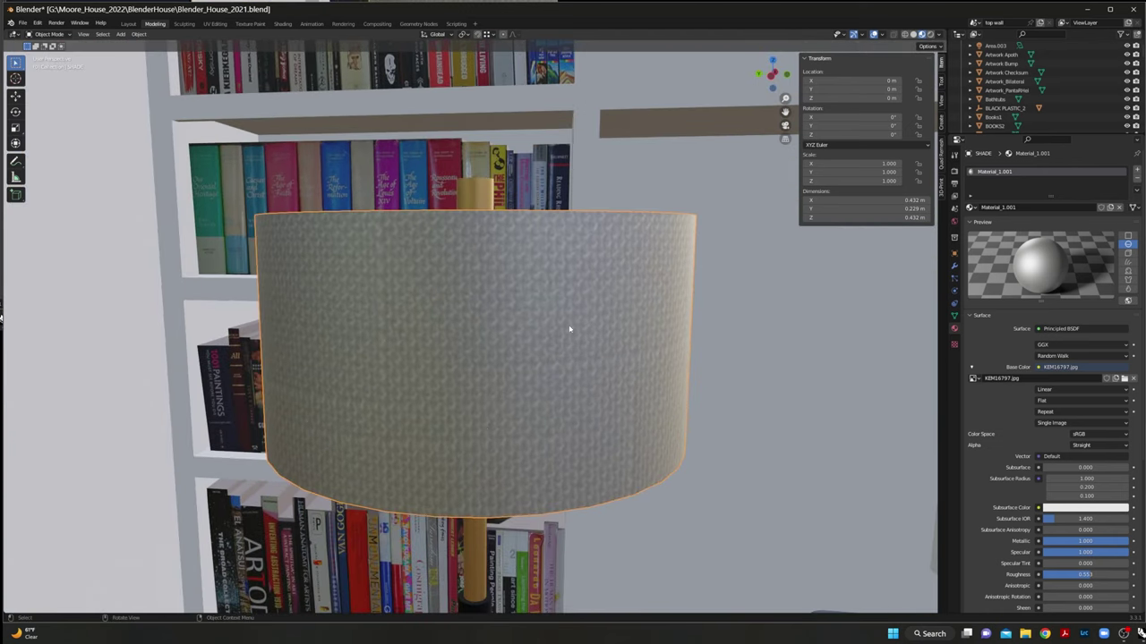
pyautogui.click(282, 24)
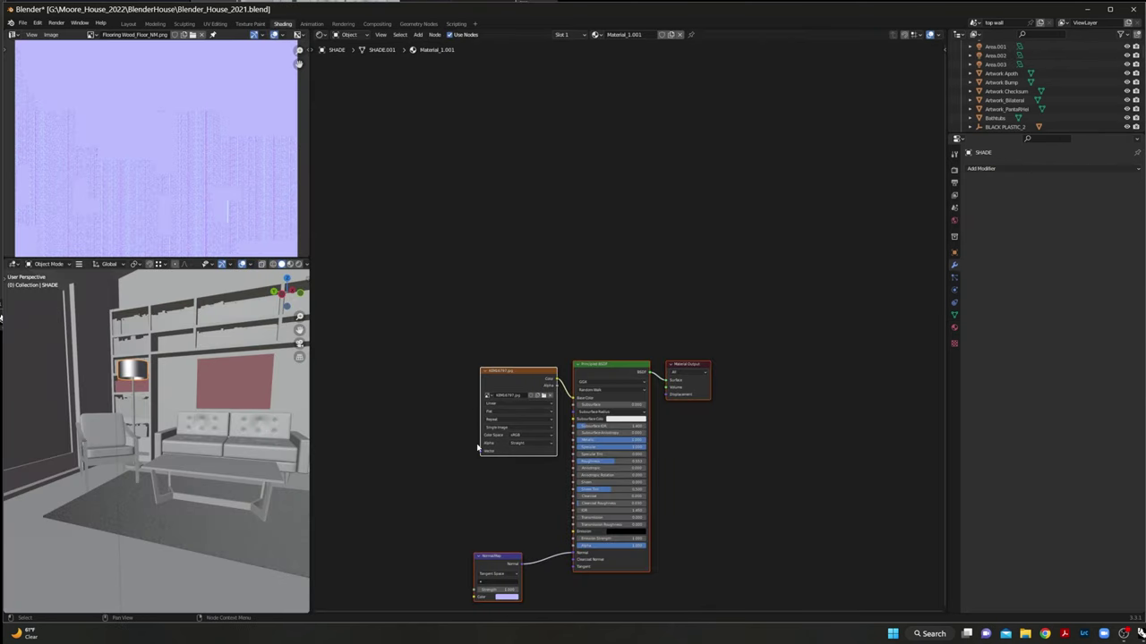
pyautogui.moveTo(481, 452); pyautogui.dragTo(259, 367)
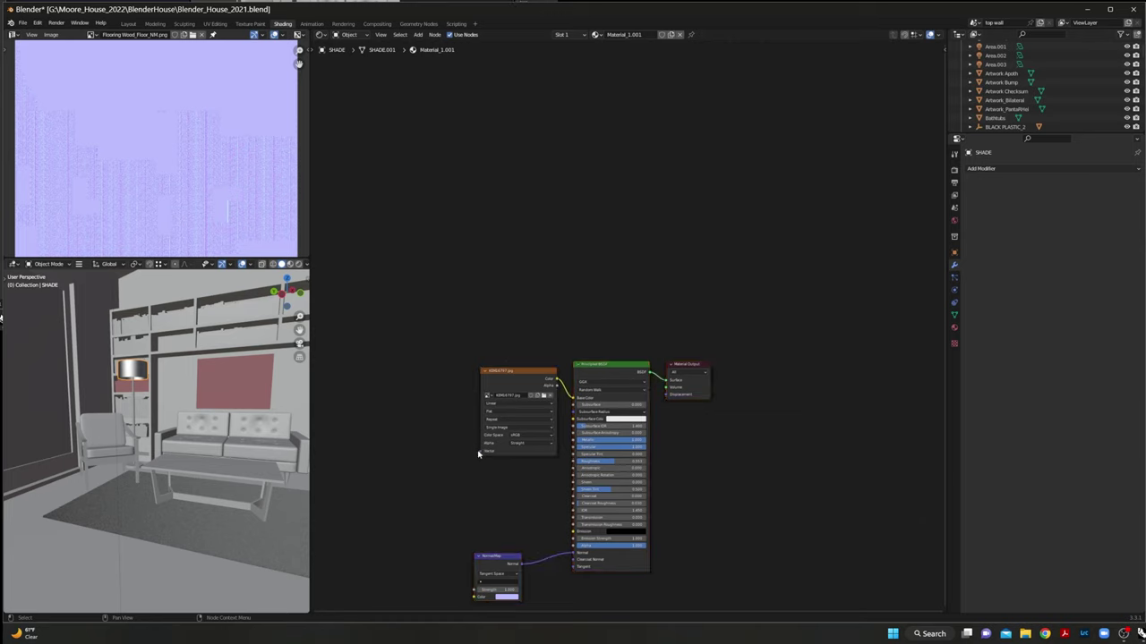
pyautogui.moveTo(482, 452); pyautogui.dragTo(450, 429)
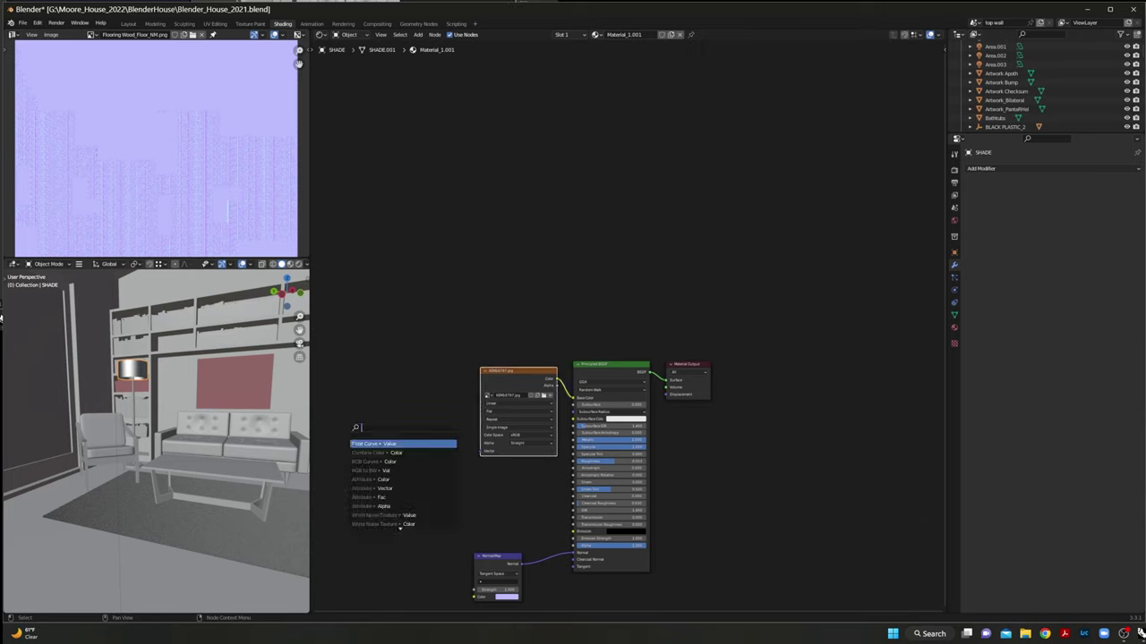
pyautogui.click(427, 409)
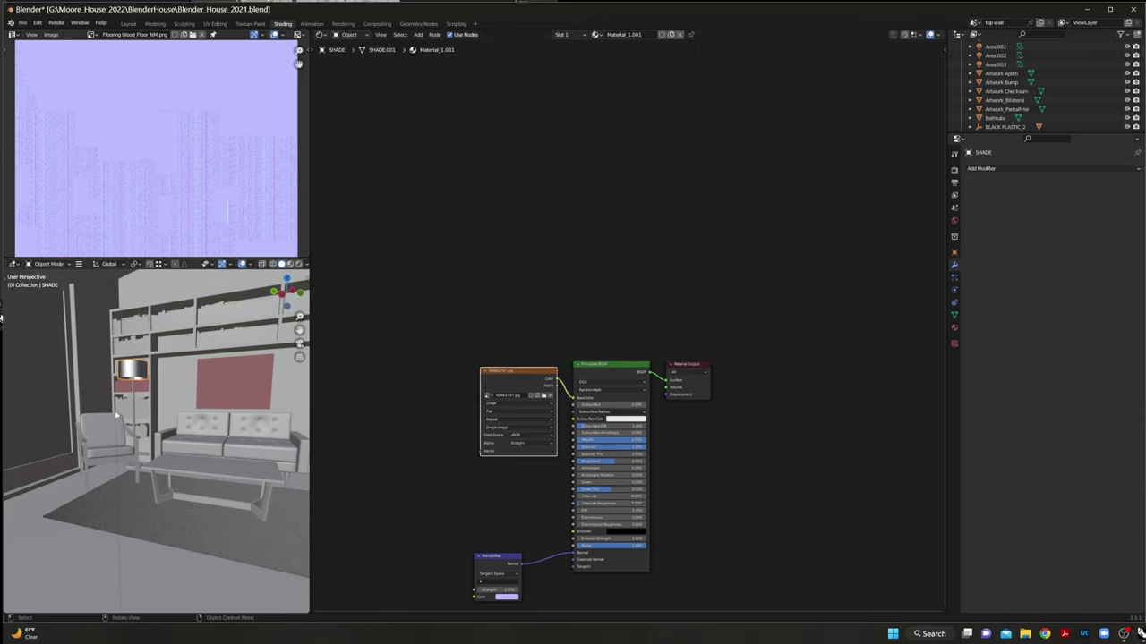
pyautogui.click(443, 444)
# - Add a Mapping node linked to the Vector input of the KEM16797.jpg texture node and place it before that node
pyautogui.moveTo(481, 451); pyautogui.dragTo(351, 433)
pyautogui.write('MAPP')
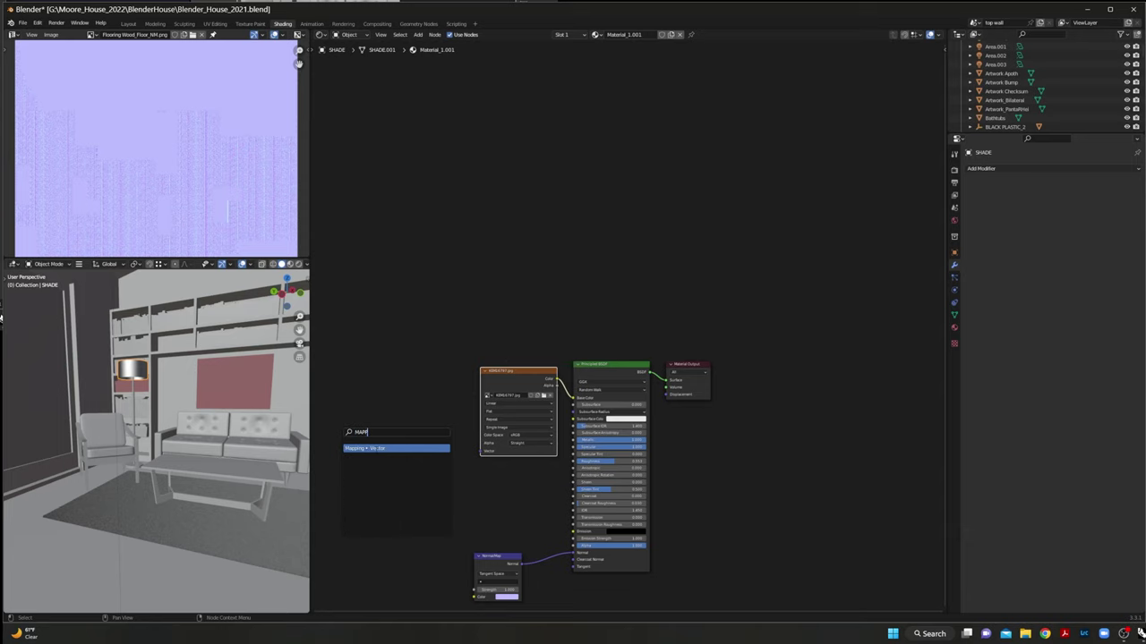
pyautogui.press('Return')
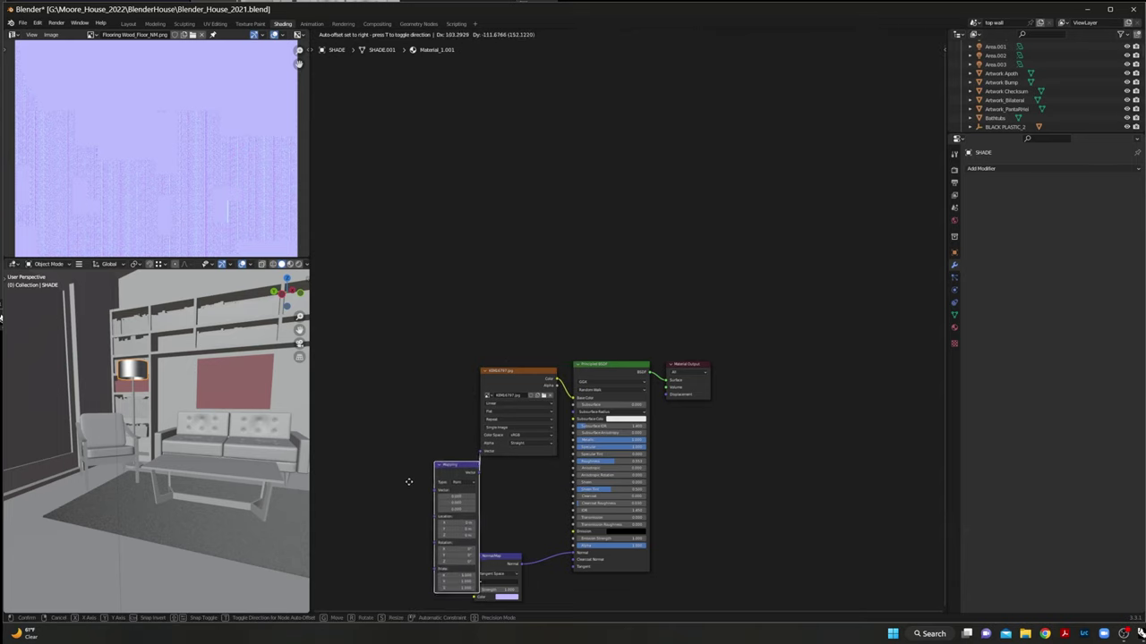
pyautogui.click(372, 332)
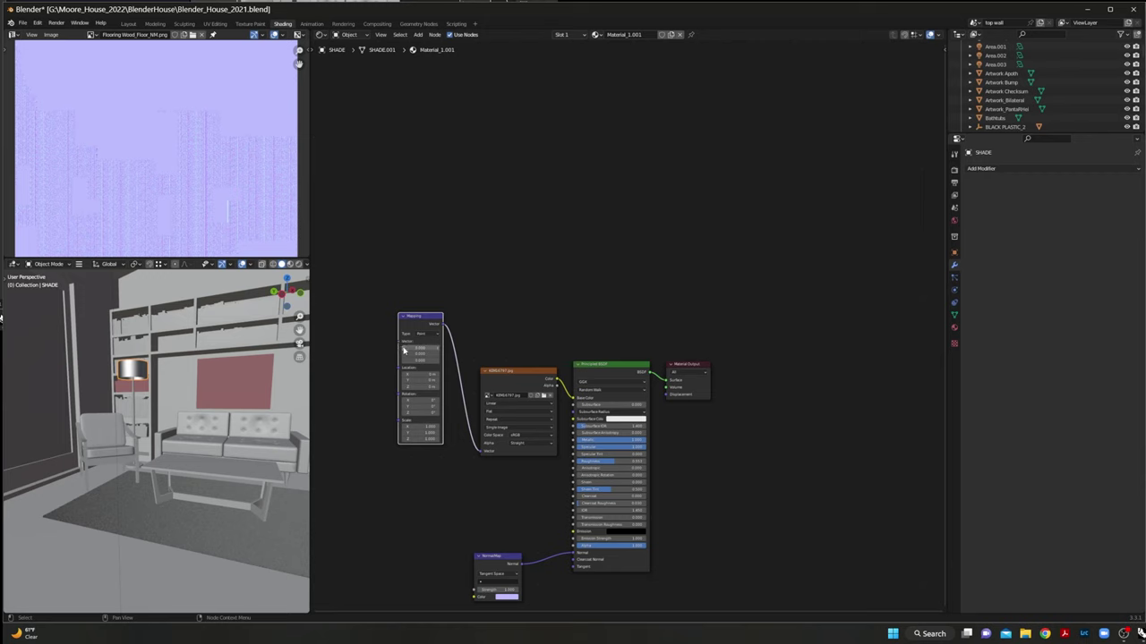
# - Add a Texture Coordinate node with its UV output connected to the Mapping node's Vector input
pyautogui.moveTo(399, 342); pyautogui.dragTo(371, 330)
pyautogui.write('TEXTUR')
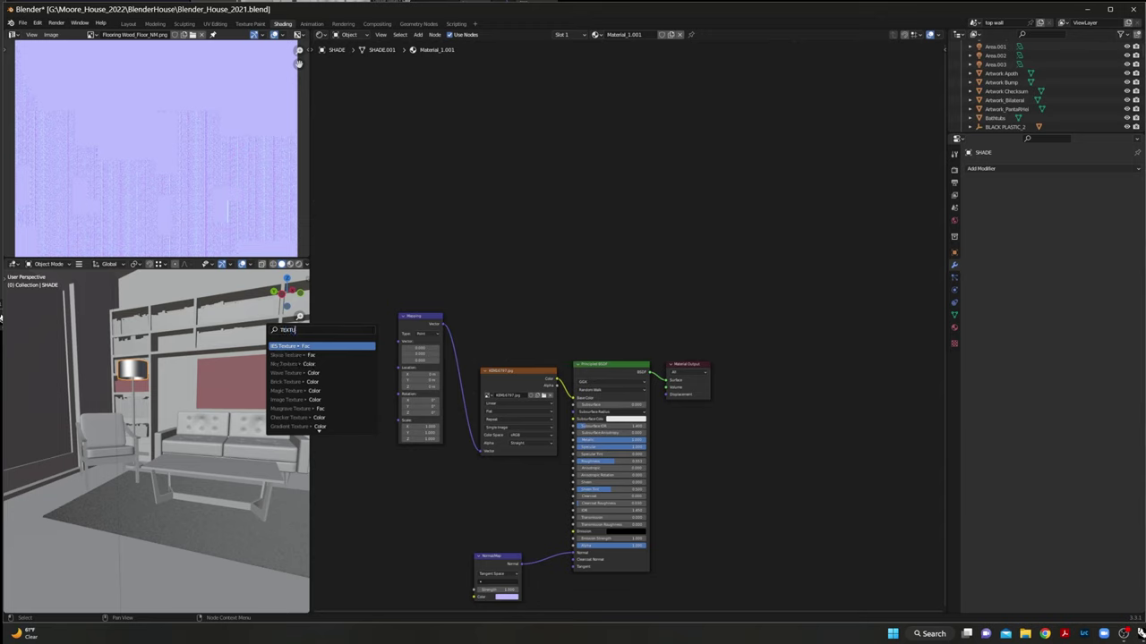
pyautogui.write('ECOOR')
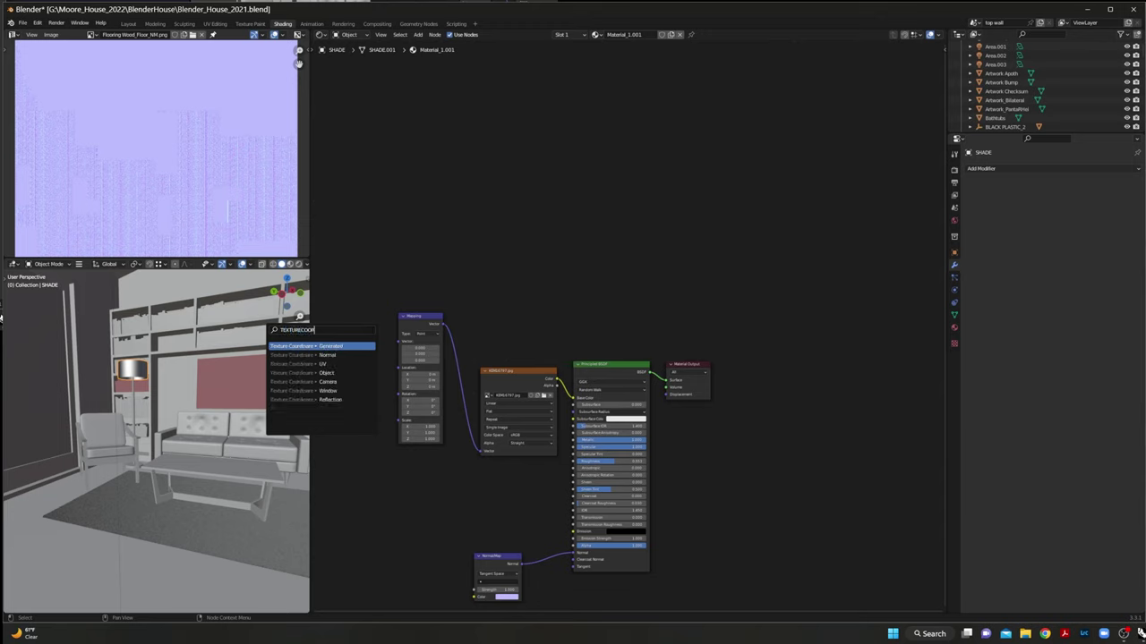
pyautogui.click(335, 364)
pyautogui.click(340, 365)
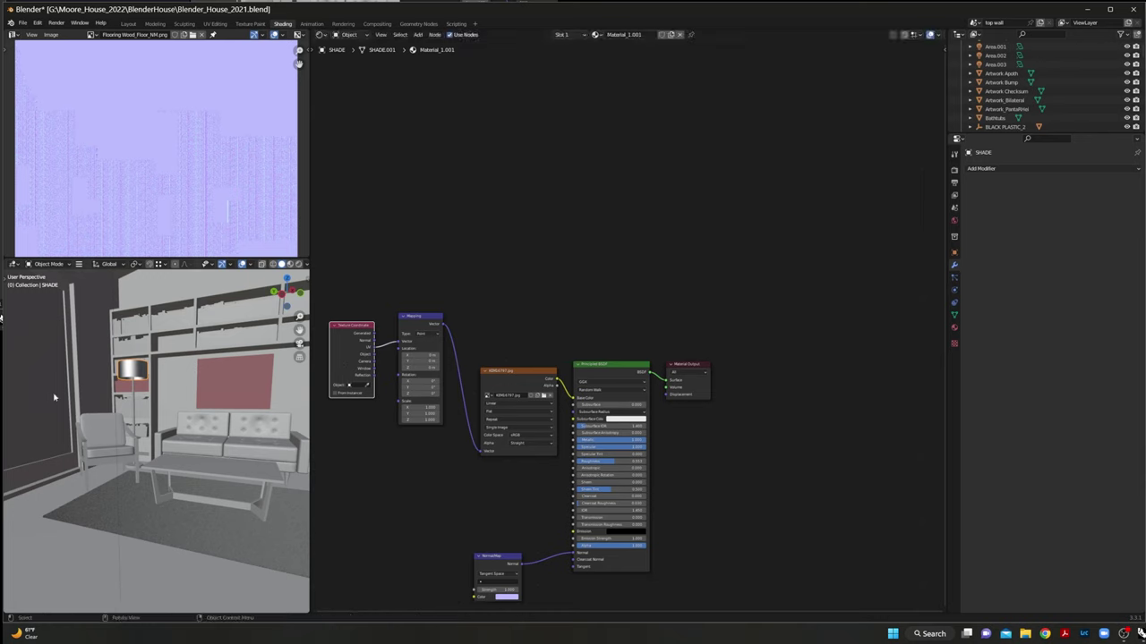
# - Widen the 3D viewport, frame the lampshade in it and show it in Material Preview, with the Mapping node's scale values readable alongside
pyautogui.moveTo(102, 372); pyautogui.dragTo(102, 374, button='middle')
pyautogui.click(121, 358)
pyautogui.press('KP_Decimal')
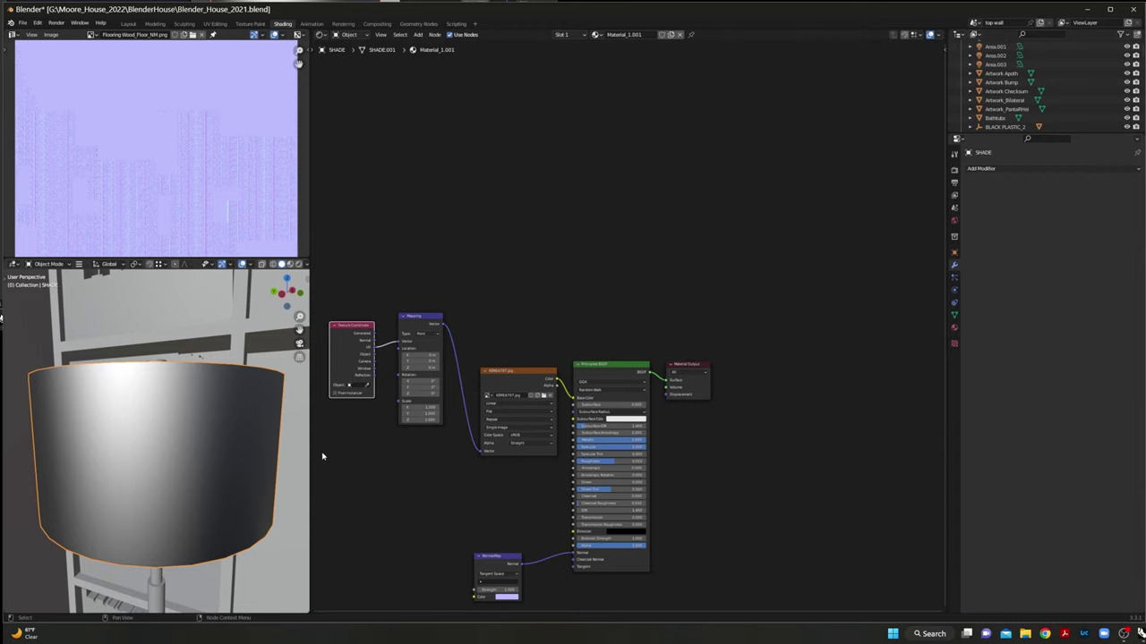
pyautogui.moveTo(310, 457); pyautogui.dragTo(689, 419)
pyautogui.scroll(-3, 513, 463)
pyautogui.scroll(1, 513, 464)
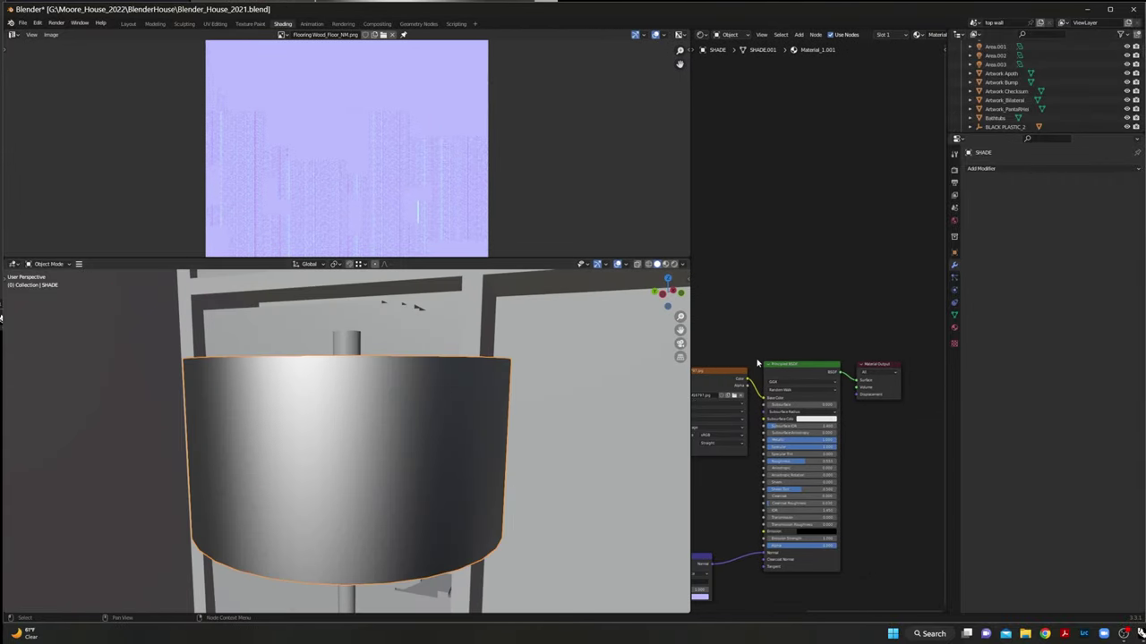
pyautogui.scroll(-1, 750, 366)
pyautogui.scroll(-1, 743, 365)
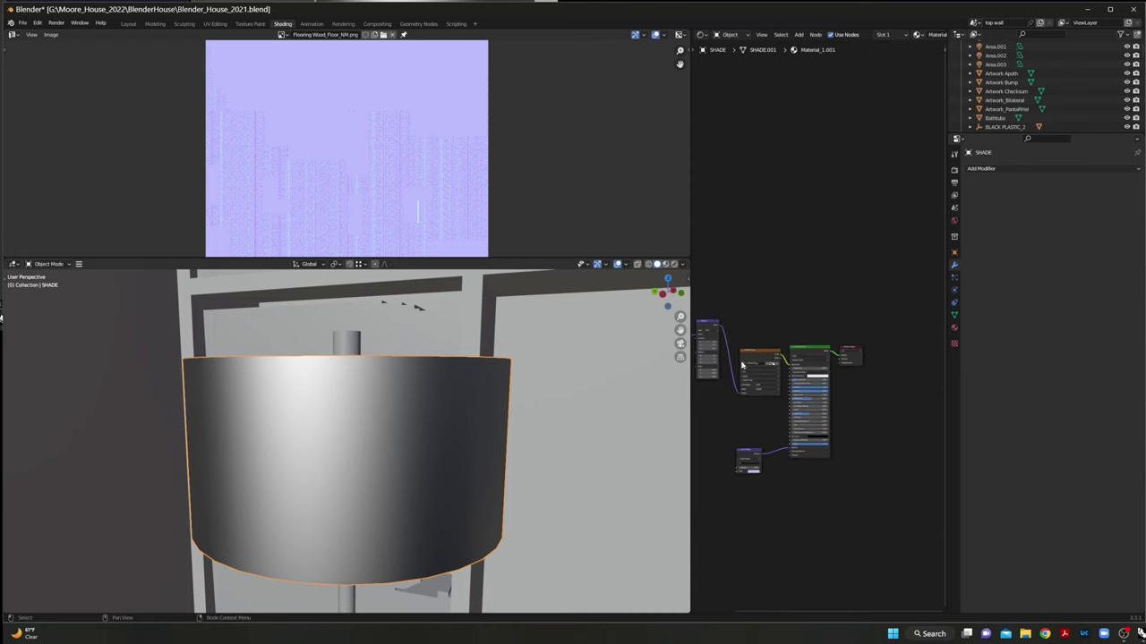
pyautogui.scroll(5, 741, 365)
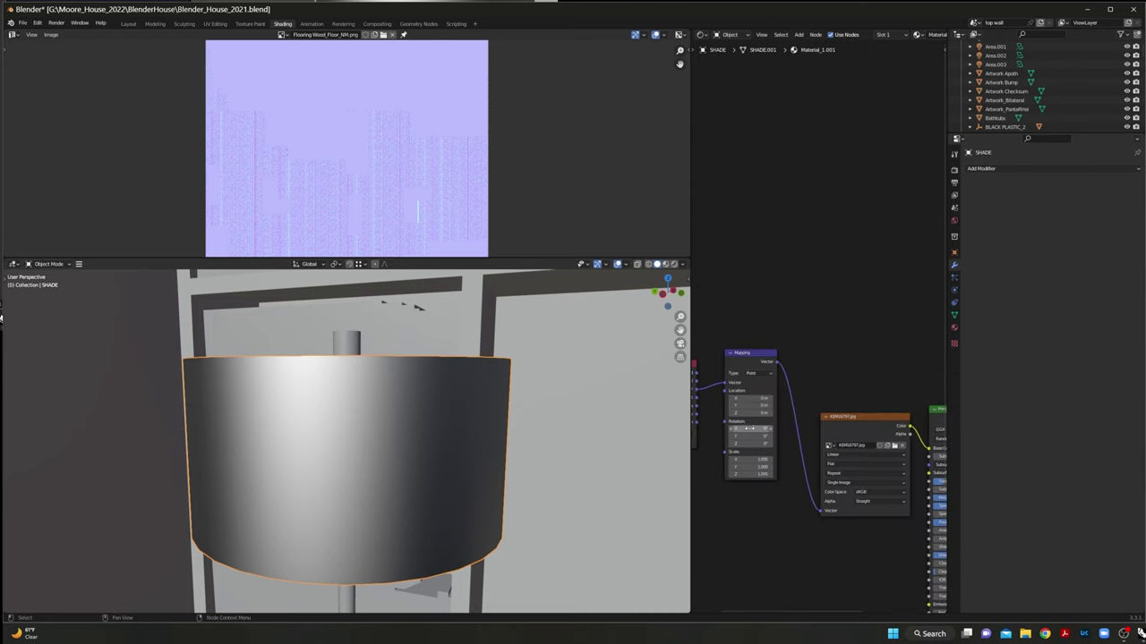
pyautogui.scroll(6, 750, 438)
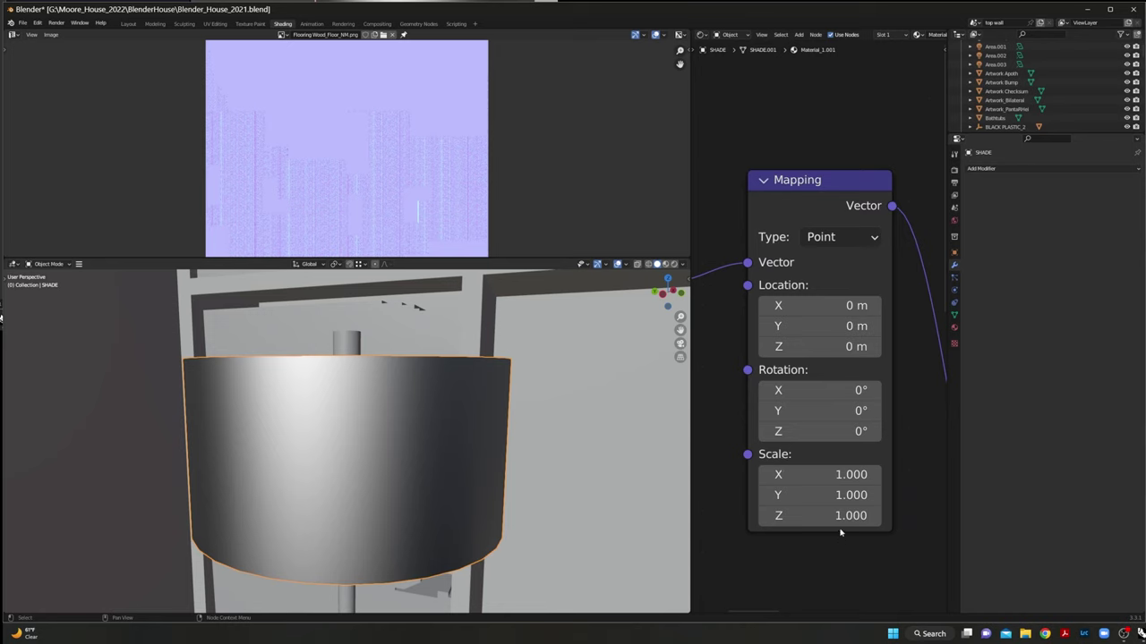
pyautogui.moveTo(839, 533); pyautogui.dragTo(815, 398, button='middle')
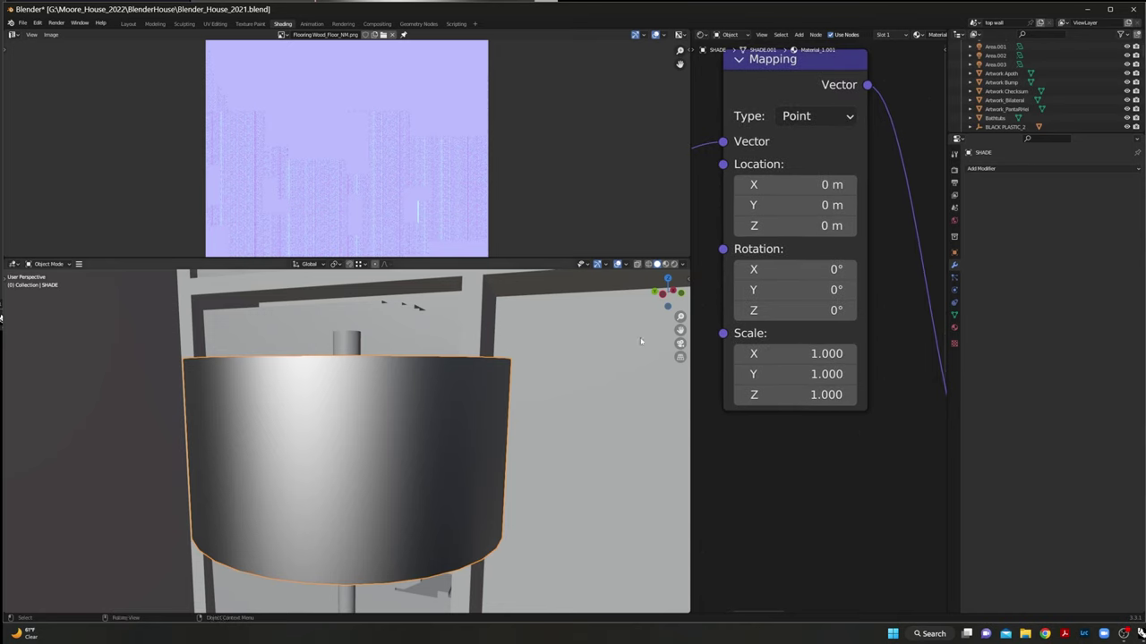
pyautogui.click(666, 265)
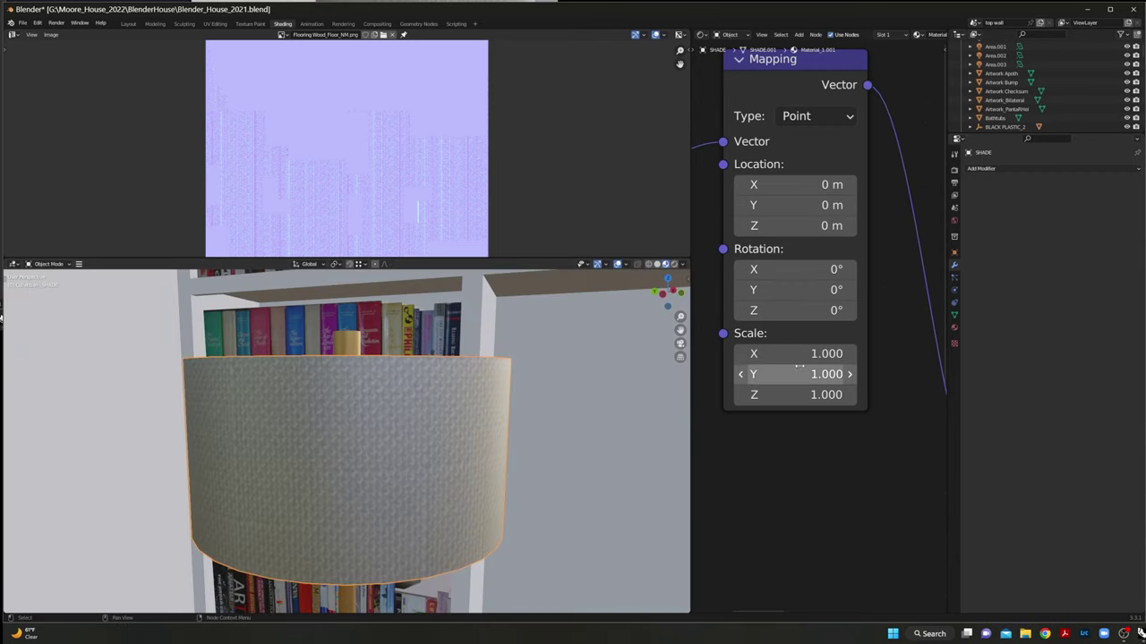
# - Set the Mapping node's scale to 5 on X, Y and Z
pyautogui.click(813, 353)
pyautogui.write('5')
pyautogui.press('Tab')
pyautogui.write('5')
pyautogui.press('Tab')
pyautogui.write('5')
pyautogui.press('Tab')
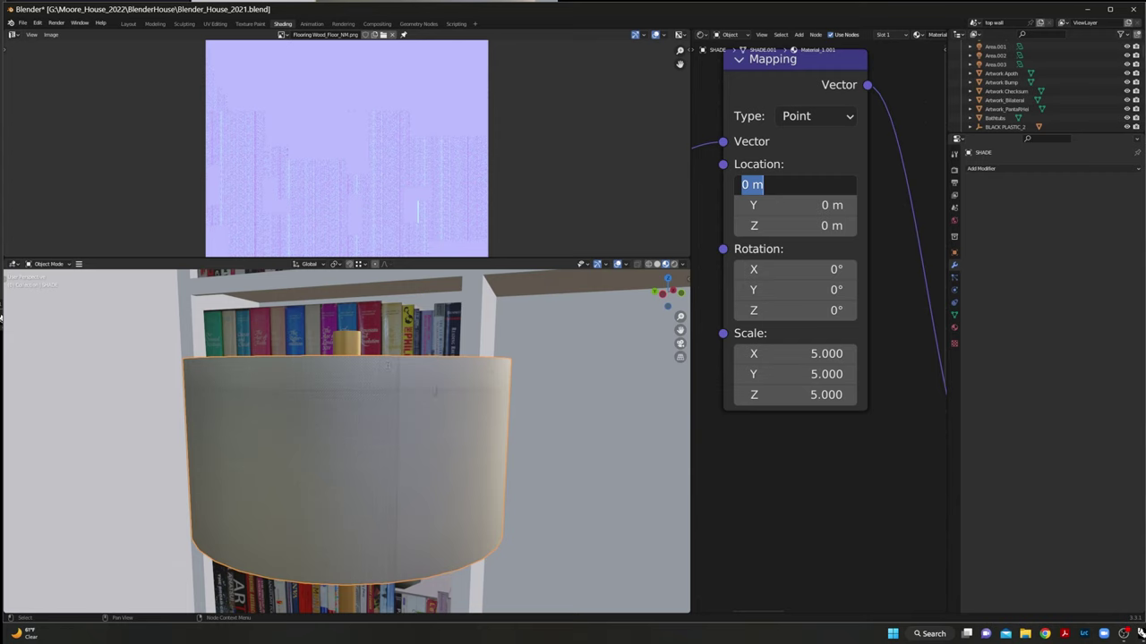
pyautogui.press('Return')
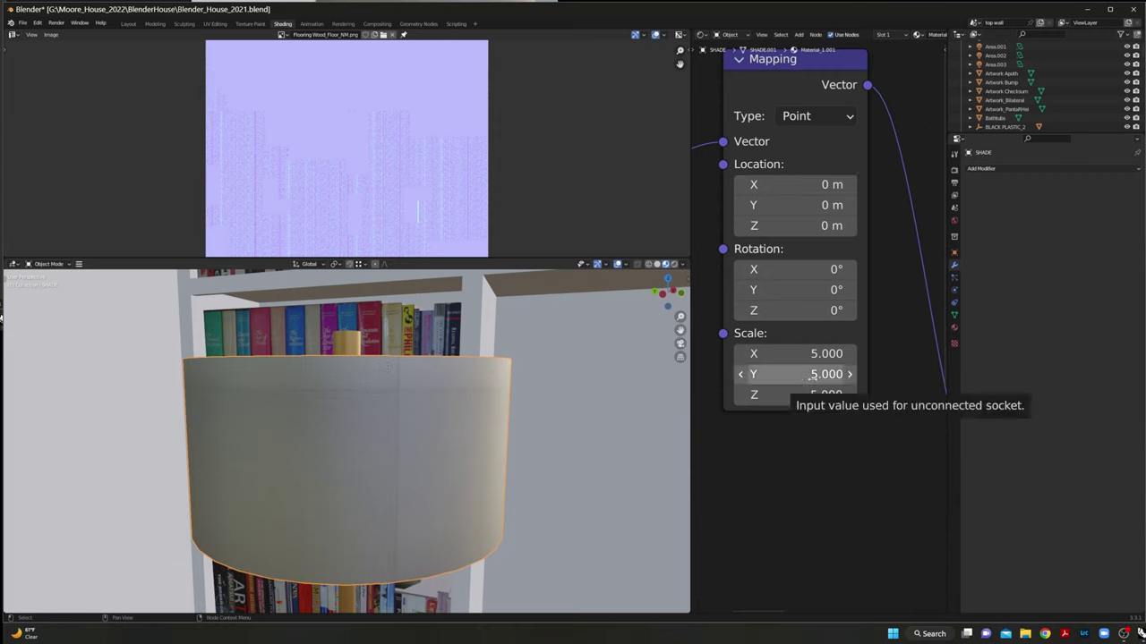
# - Set the Mapping node's Y scale to 1
pyautogui.click(811, 375)
pyautogui.write('1')
pyautogui.press('Tab')
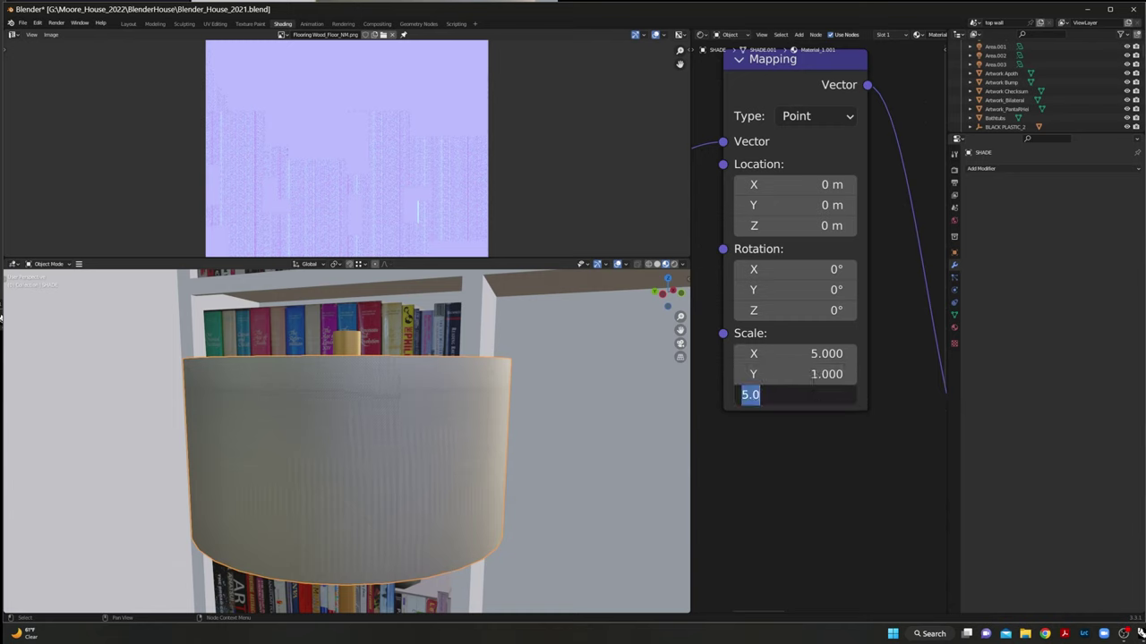
pyautogui.press('Escape')
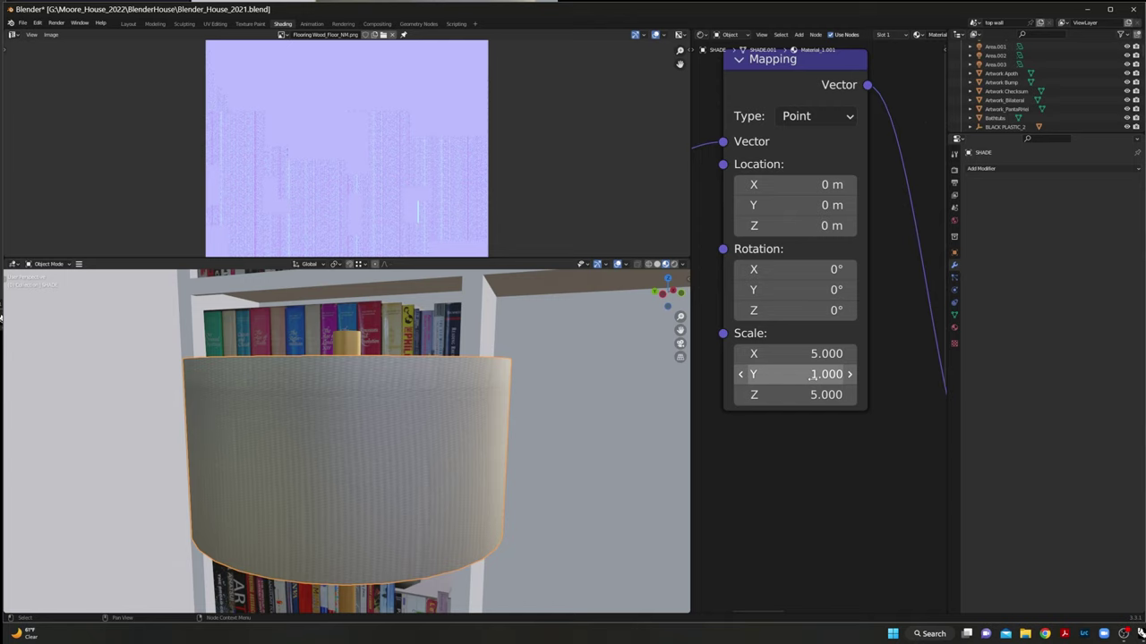
# - Set the Mapping node's Y scale to 5 and its Z scale to 5.01
pyautogui.click(849, 375)
pyautogui.click(830, 376)
pyautogui.write('5')
pyautogui.press('Tab')
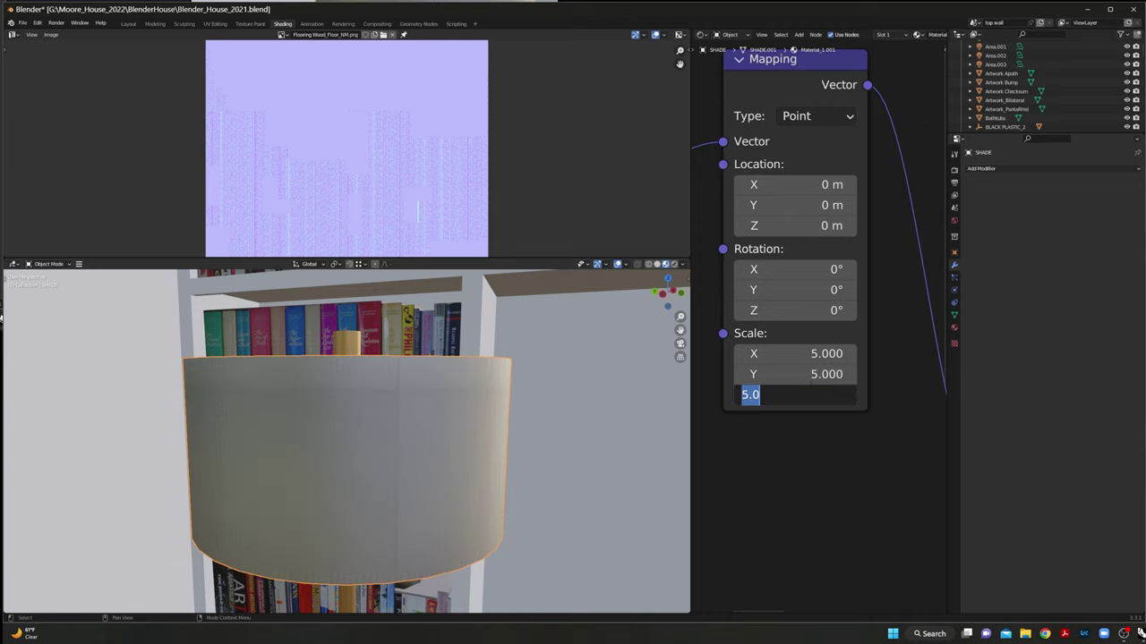
pyautogui.write('5.01')
pyautogui.press('Tab')
pyautogui.press('Escape')
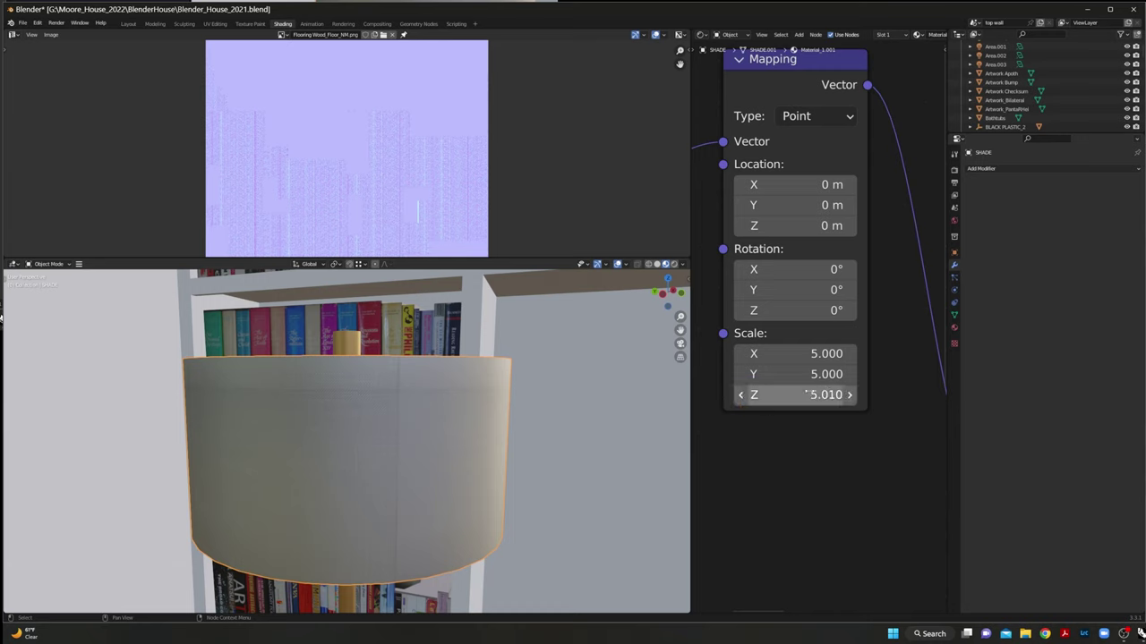
# - Set the Mapping node's Z scale to 1
pyautogui.click(808, 392)
pyautogui.click(807, 392)
pyautogui.doubleClick(808, 392)
pyautogui.doubleClick(807, 392)
pyautogui.moveTo(807, 392); pyautogui.dragTo(505, 370)
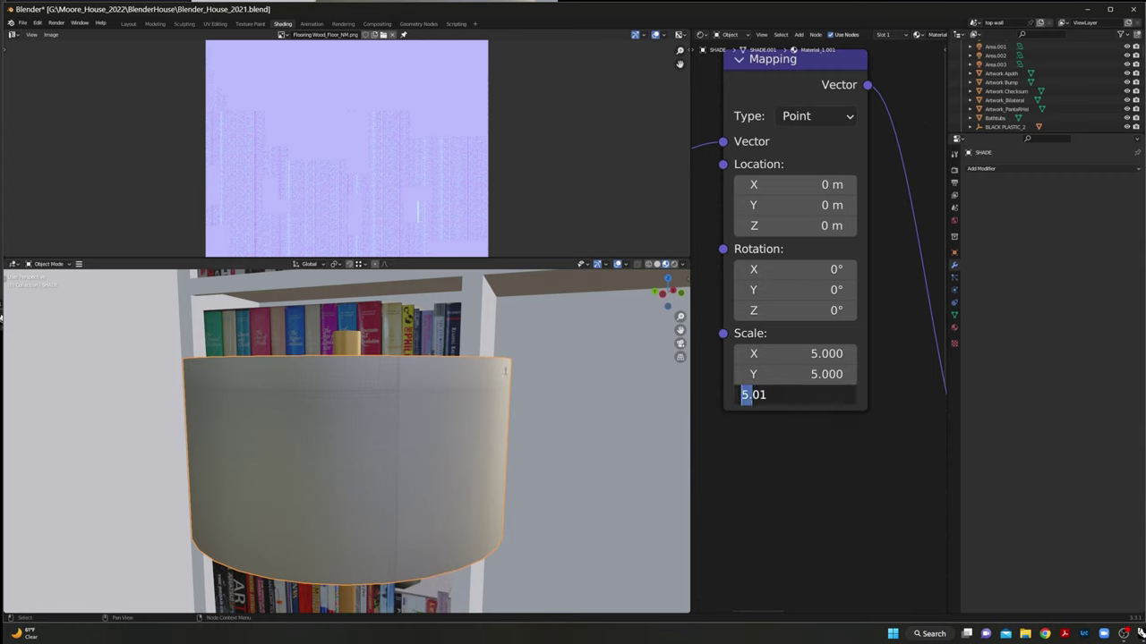
pyautogui.press('BackSpace')
pyautogui.press('Delete')
pyautogui.press('Delete')
pyautogui.press('Delete')
pyautogui.write('1')
pyautogui.press('Tab')
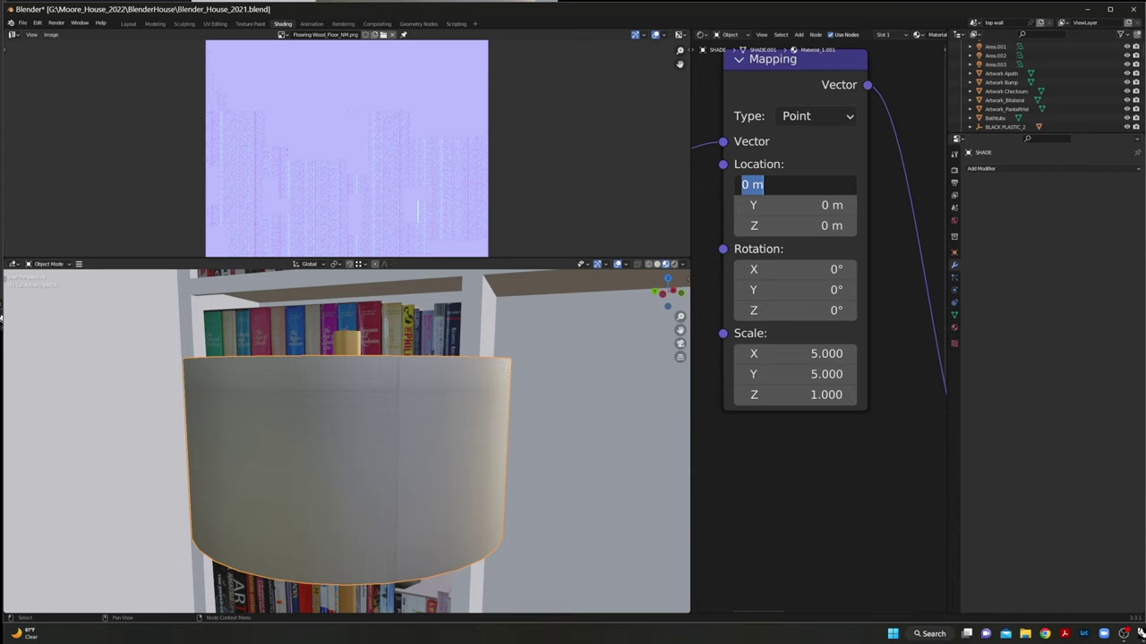
# - Set the Mapping node's X scale to 1
pyautogui.click(809, 356)
pyautogui.click(809, 356)
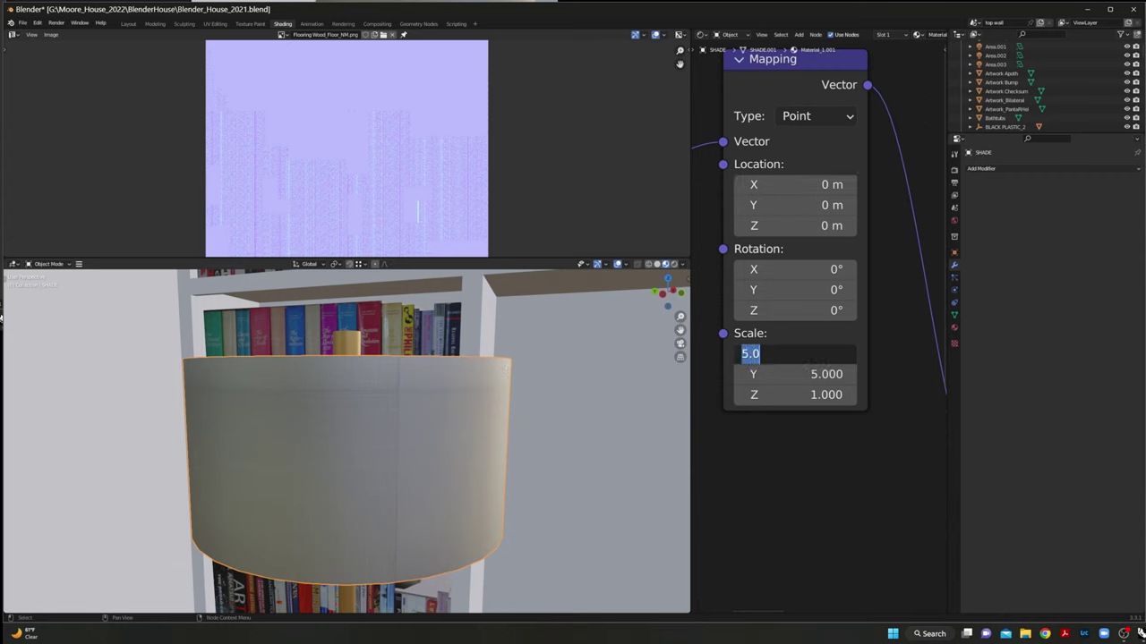
pyautogui.write('1')
pyautogui.press('Tab')
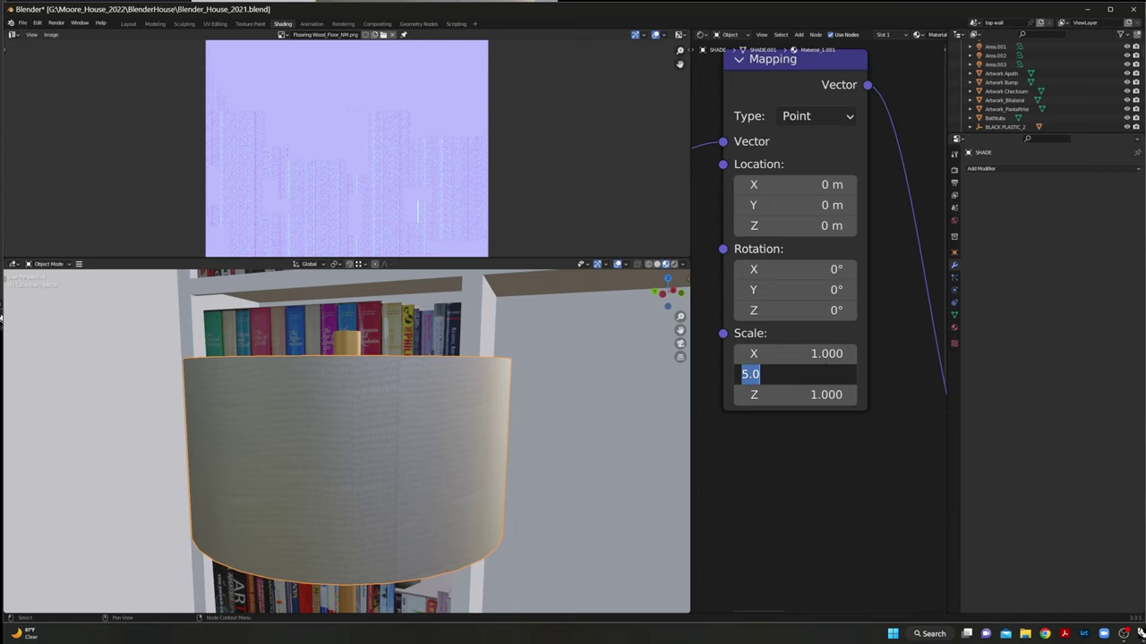
# - Set the Mapping node's Y scale to 5
pyautogui.press('Return')
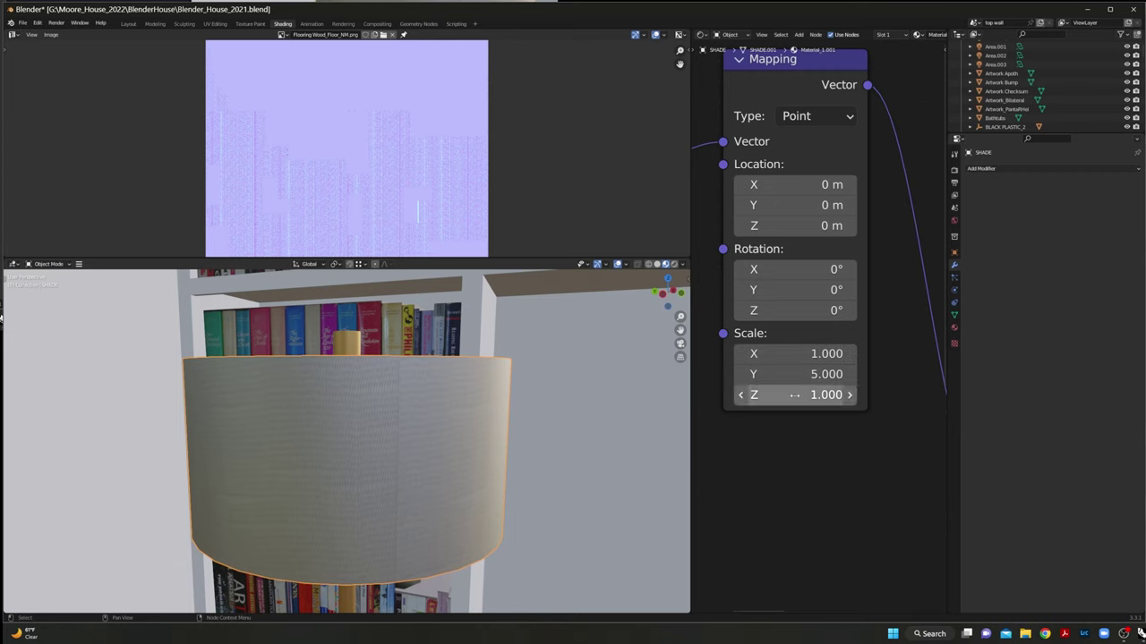
pyautogui.moveTo(199, 466)
pyautogui.mouseDown(button='middle')
pyautogui.moveTo(256, 453)
pyautogui.moveTo(259, 468)
pyautogui.mouseUp(button='middle')
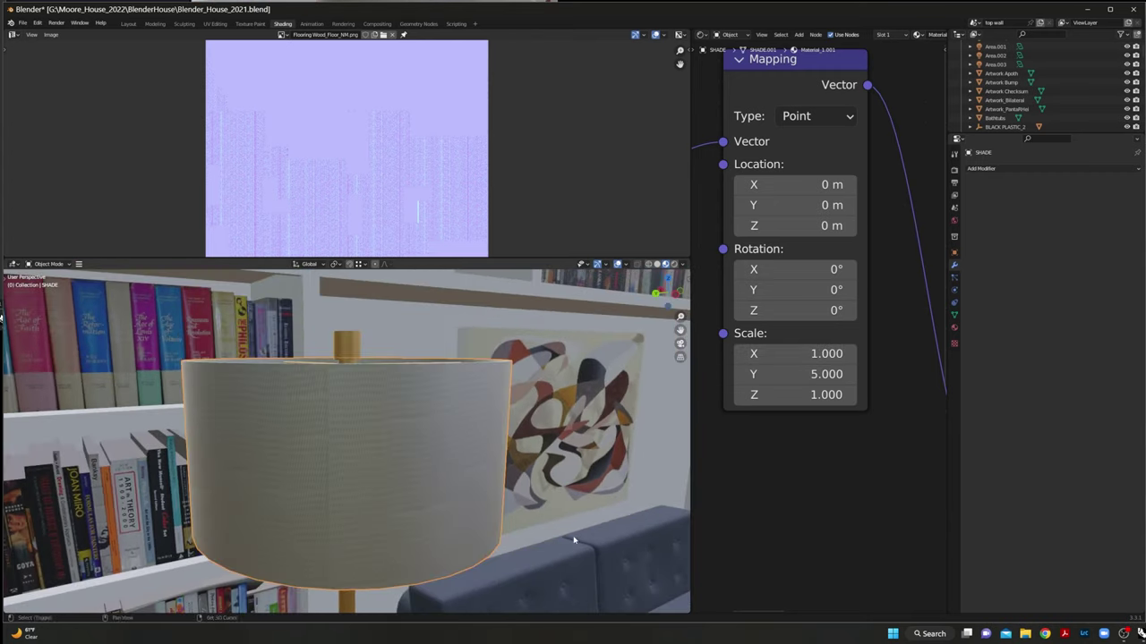
# - Examine the lampshade's texture up close and from farther away at several angles
pyautogui.keyDown('shift'); pyautogui.moveTo(552, 546); pyautogui.dragTo(522, 473, button='middle'); pyautogui.keyUp('shift')
pyautogui.scroll(2, 265, 372)
pyautogui.scroll(-6, 263, 371)
pyautogui.keyDown('shift'); pyautogui.moveTo(462, 427); pyautogui.dragTo(455, 573, button='middle'); pyautogui.keyUp('shift')
pyautogui.scroll(5, 459, 333)
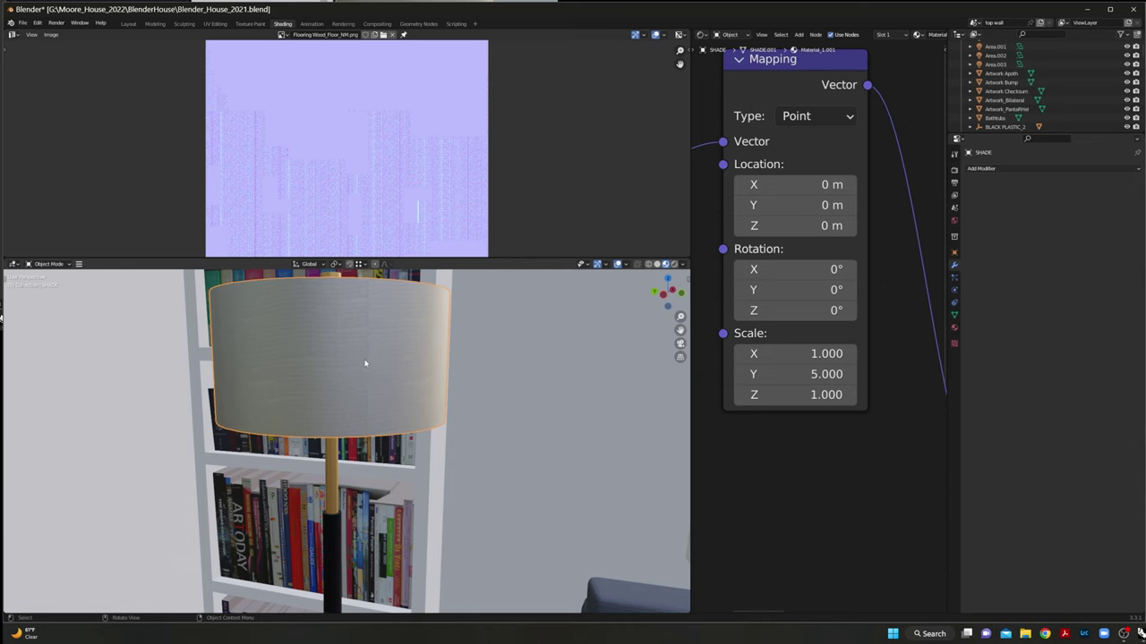
pyautogui.moveTo(435, 343); pyautogui.dragTo(416, 375, button='middle')
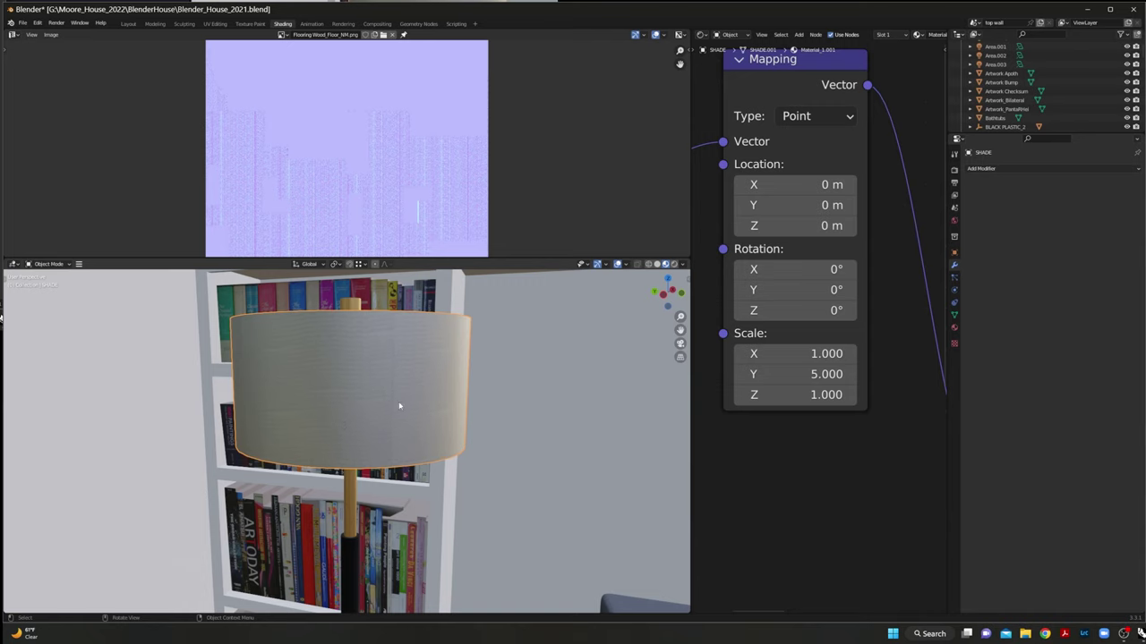
pyautogui.scroll(-7, 374, 399)
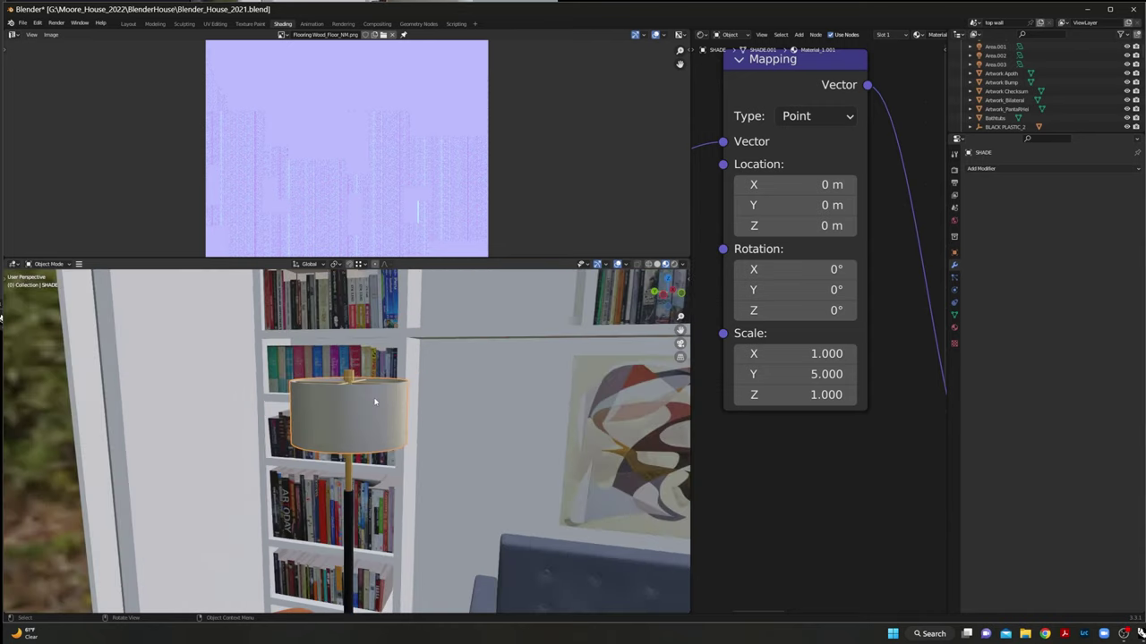
pyautogui.scroll(7, 370, 403)
pyautogui.keyDown('shift'); pyautogui.moveTo(380, 403); pyautogui.dragTo(363, 449, button='middle'); pyautogui.keyUp('shift')
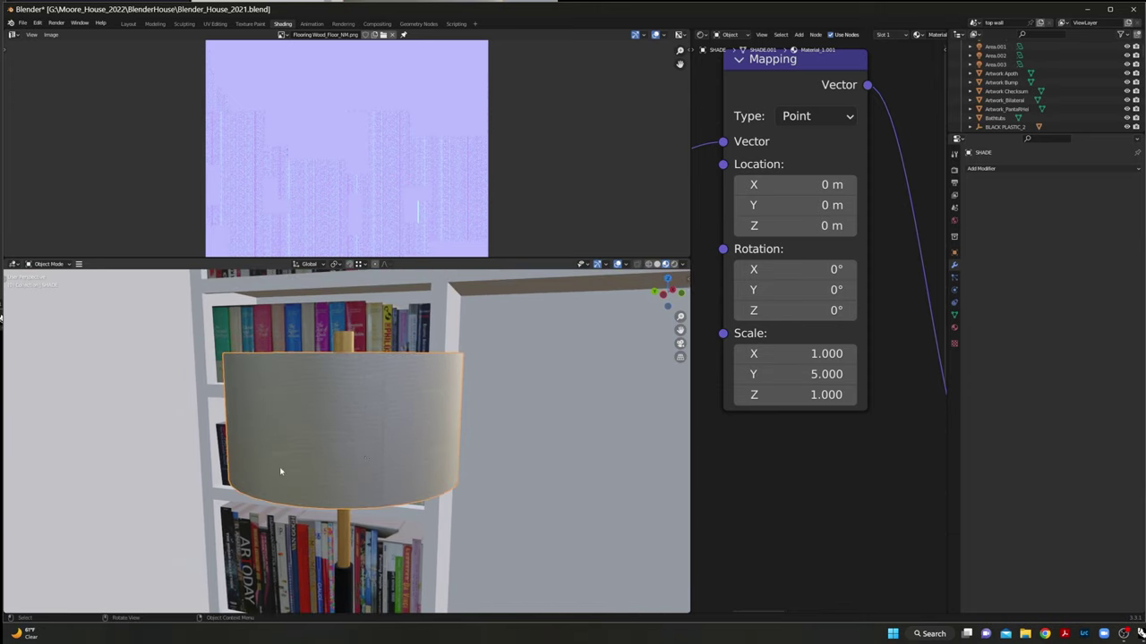
# - Set the Mapping node's X and Z scale to 5
pyautogui.click(788, 354)
pyautogui.write('5')
pyautogui.press('Tab')
pyautogui.press('Tab')
pyautogui.write('5')
pyautogui.press('Tab')
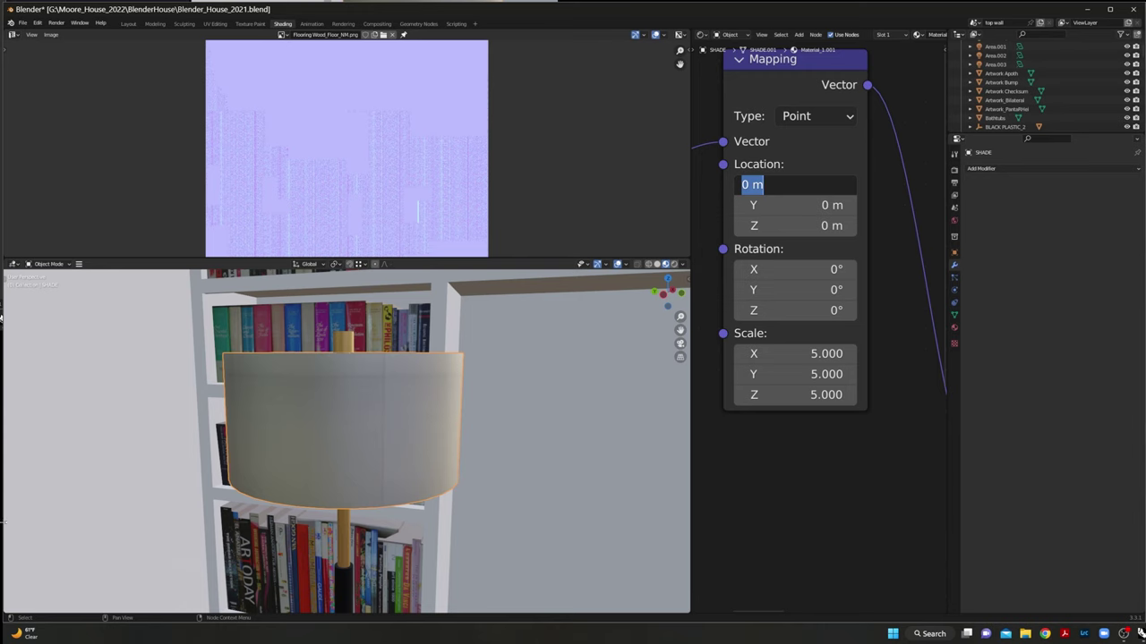
pyautogui.click(308, 443)
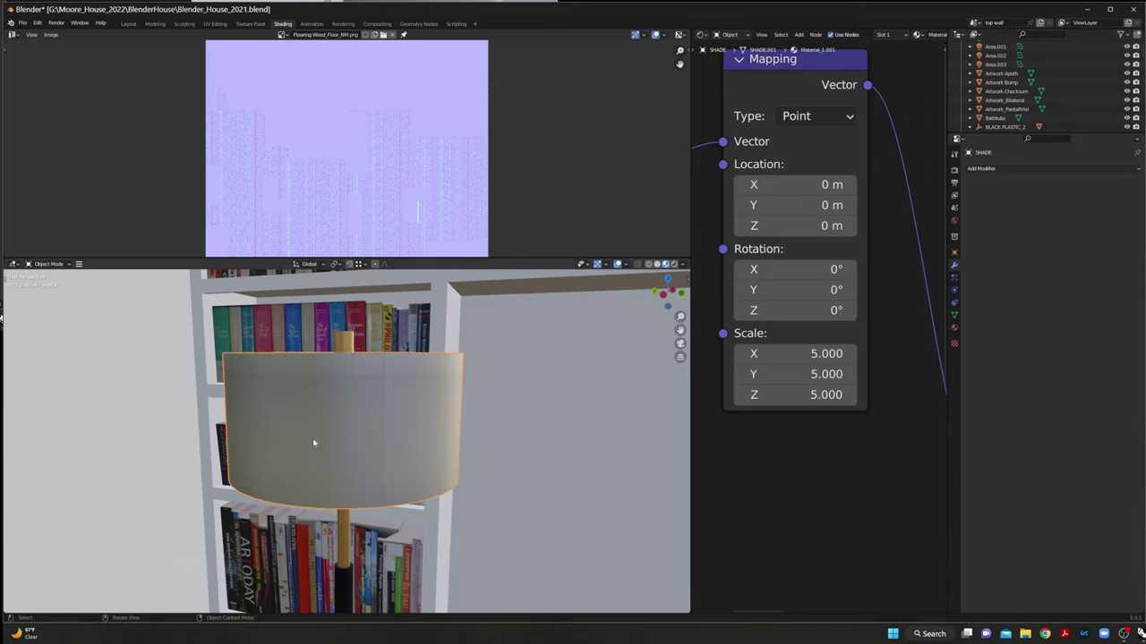
# - Reduce the Mapping node's scale to 4.7 in X, 2.9 in Y and 4.4 in Z
pyautogui.moveTo(305, 473); pyautogui.dragTo(355, 465, button='middle')
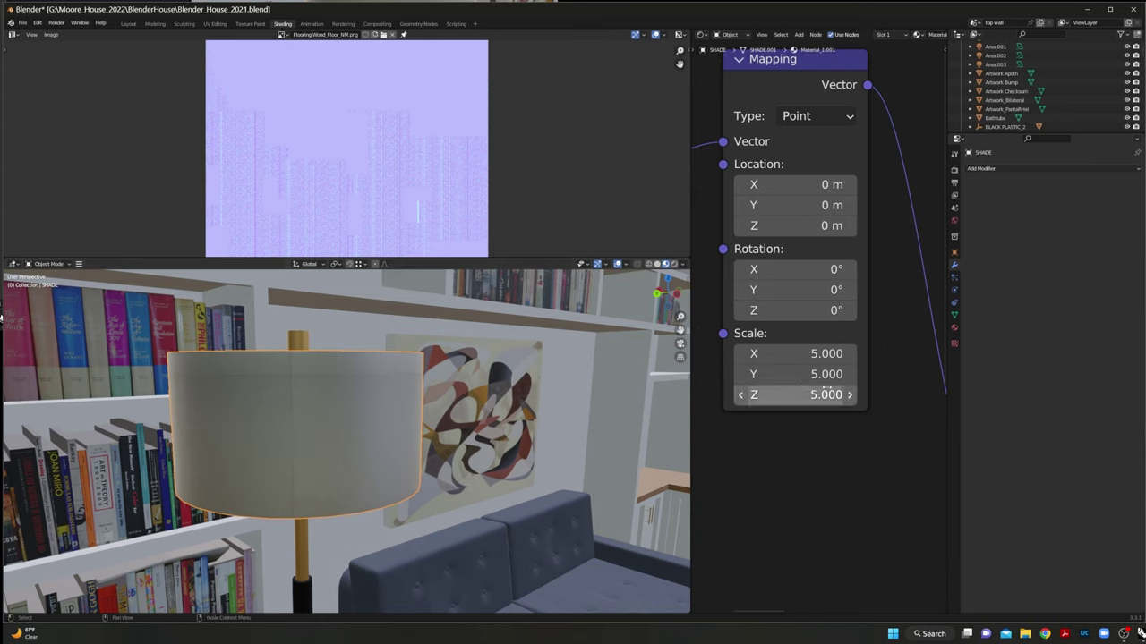
pyautogui.moveTo(806, 375)
pyautogui.mouseDown()
pyautogui.moveTo(770, 375)
pyautogui.moveTo(832, 374)
pyautogui.moveTo(790, 374)
pyautogui.mouseUp()
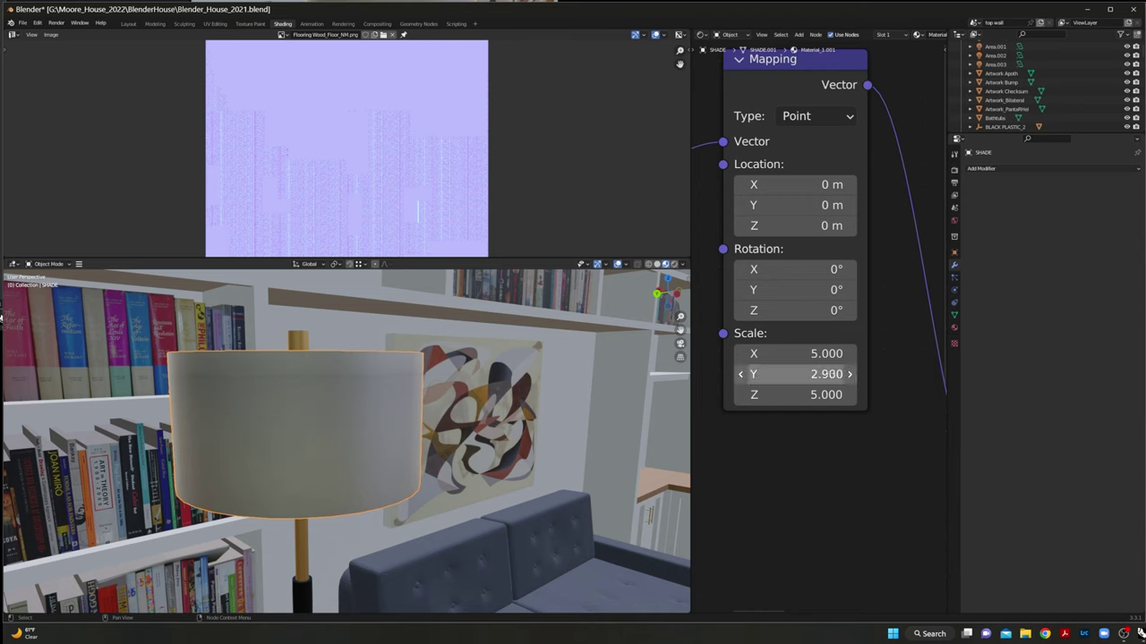
pyautogui.moveTo(831, 395)
pyautogui.mouseDown()
pyautogui.moveTo(816, 395)
pyautogui.moveTo(854, 395)
pyautogui.moveTo(821, 394)
pyautogui.mouseUp()
pyautogui.moveTo(818, 354); pyautogui.dragTo(777, 354)
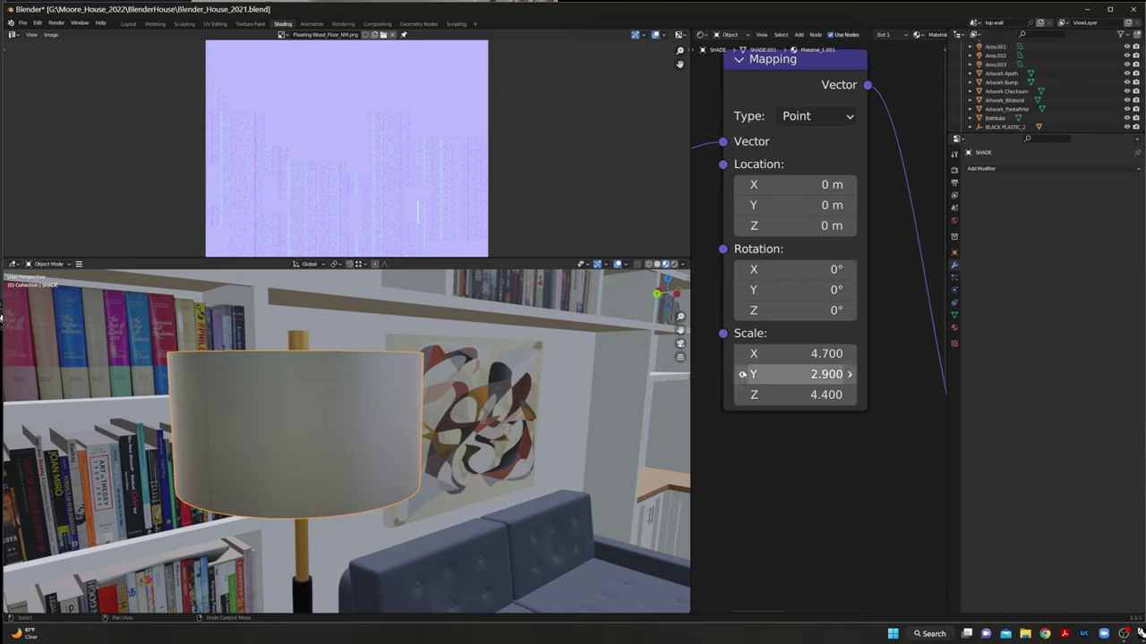
# - Set the transmission of the lampshade's material to about 0.477
pyautogui.moveTo(422, 479); pyautogui.dragTo(376, 429, button='middle')
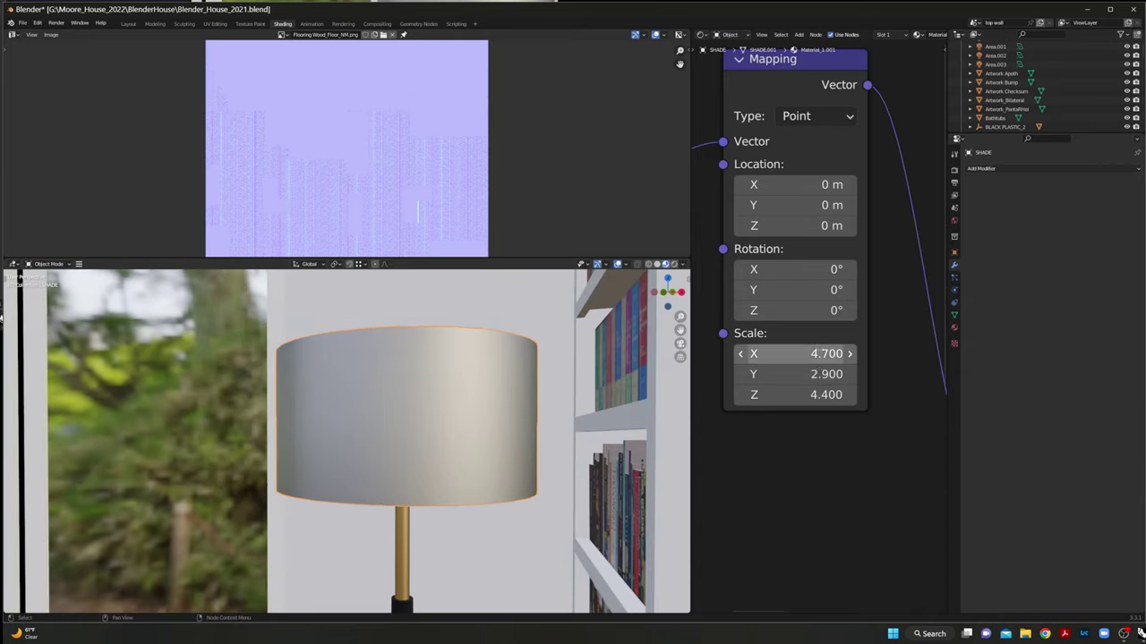
pyautogui.moveTo(404, 389)
pyautogui.mouseDown(button='middle')
pyautogui.moveTo(400, 477)
pyautogui.moveTo(381, 470)
pyautogui.moveTo(355, 370)
pyautogui.mouseUp(button='middle')
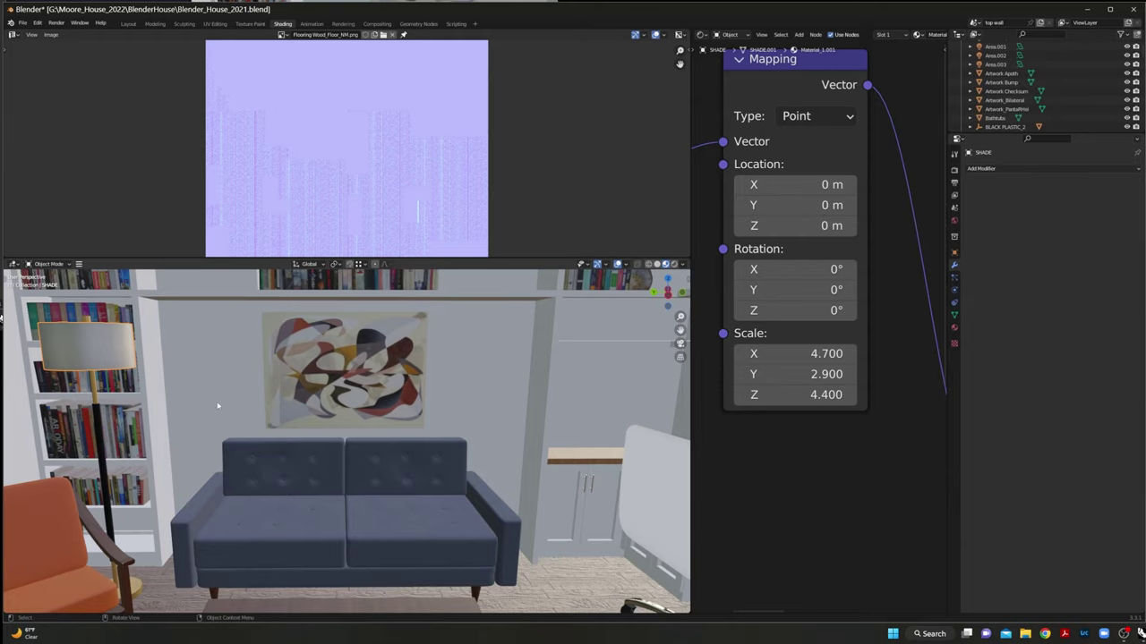
pyautogui.scroll(-6, 417, 443)
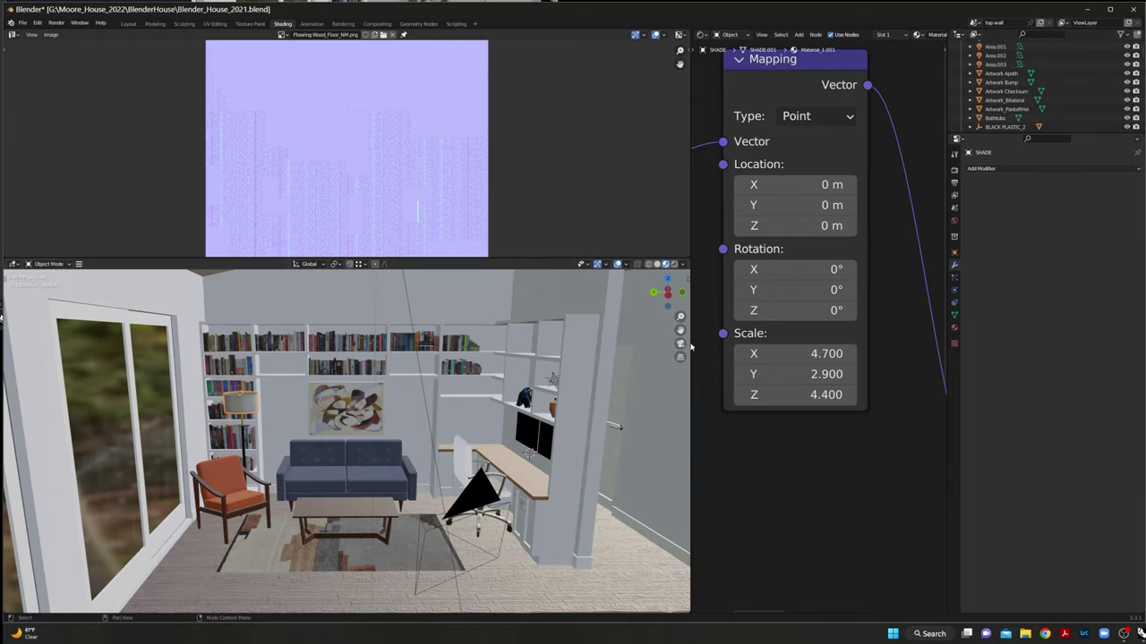
pyautogui.moveTo(543, 430); pyautogui.dragTo(519, 428, button='middle')
pyautogui.scroll(2, 58, 394)
pyautogui.scroll(5, 266, 372)
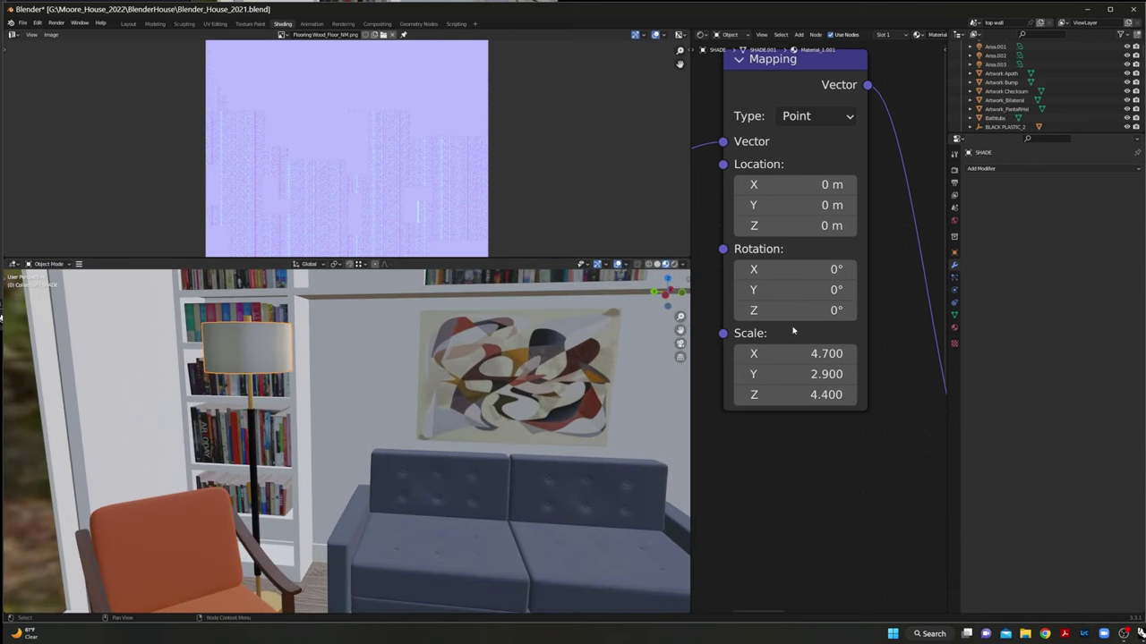
pyautogui.click(955, 329)
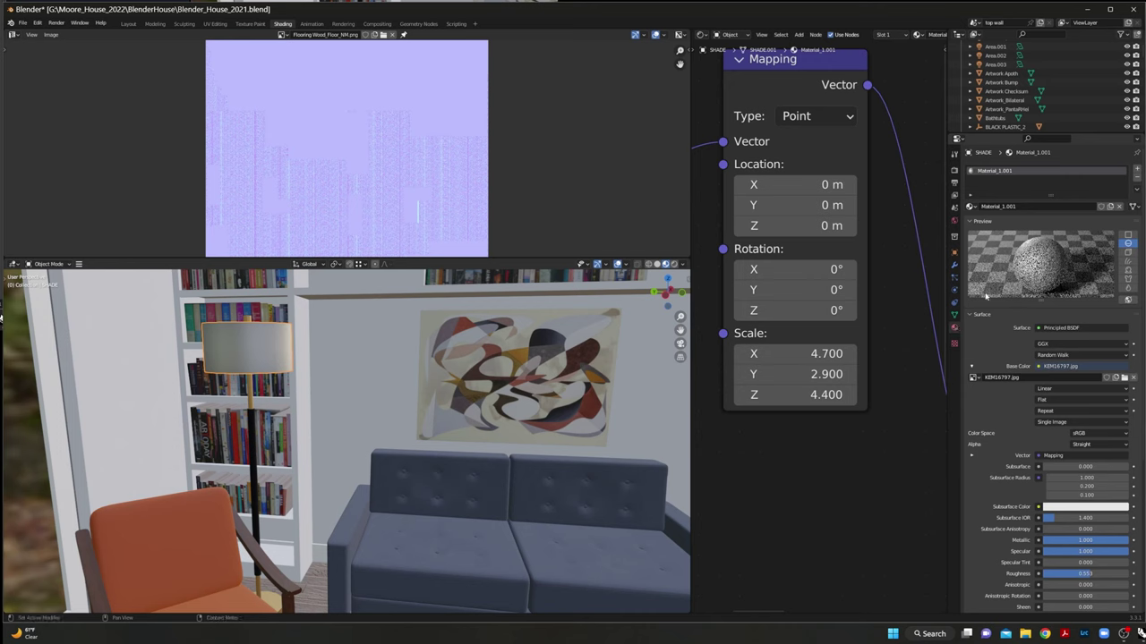
pyautogui.scroll(-3, 1032, 518)
pyautogui.scroll(-3, 1032, 517)
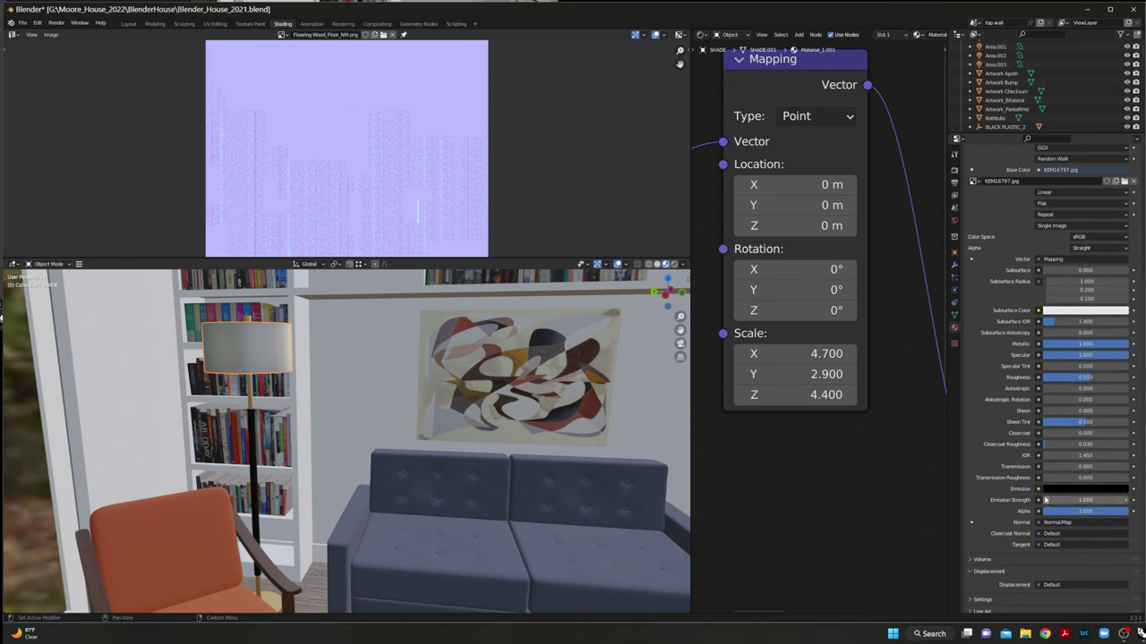
pyautogui.moveTo(1087, 467); pyautogui.dragTo(1129, 466)
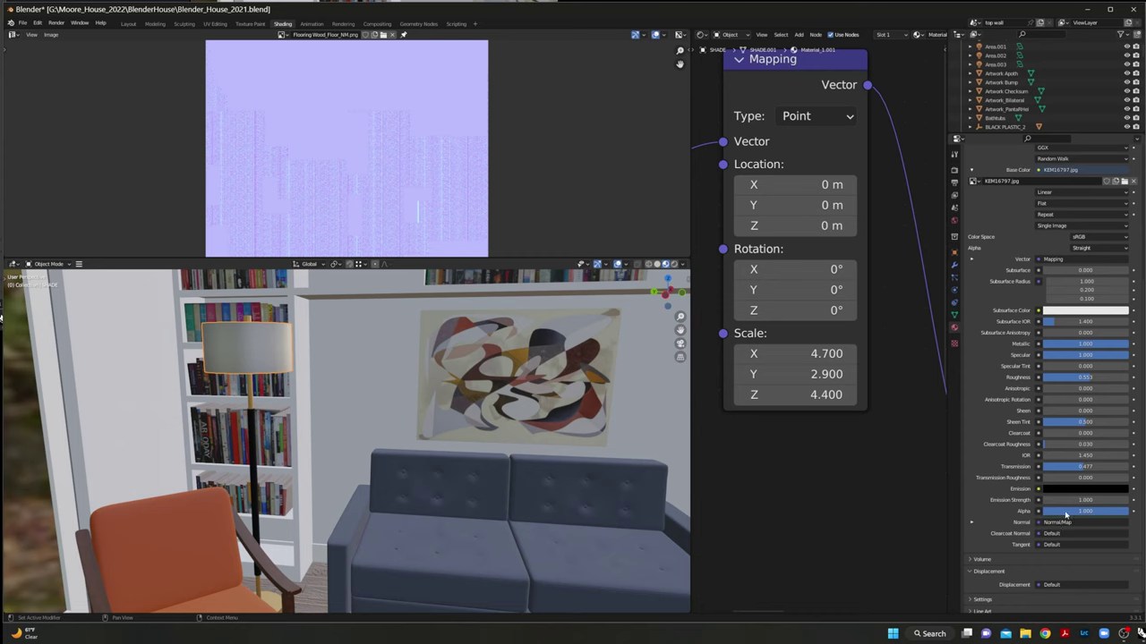
# - Give the lampshade's material a muted yellow emission color with a brightness value of about 0.29
pyautogui.click(1083, 489)
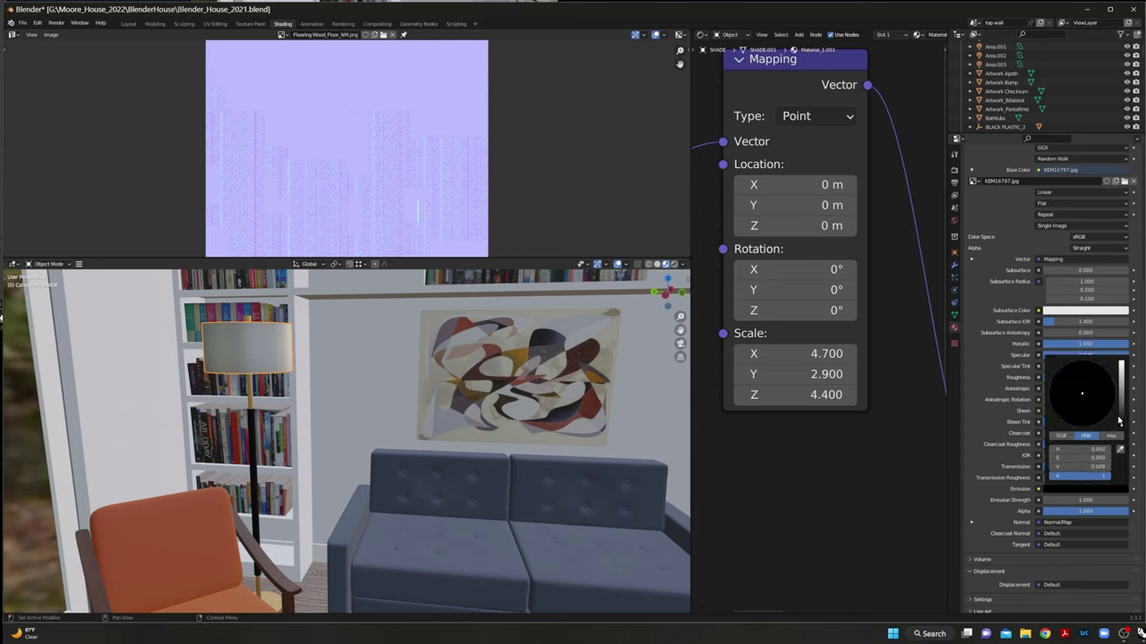
pyautogui.moveTo(1122, 428)
pyautogui.mouseDown()
pyautogui.moveTo(1120, 364)
pyautogui.moveTo(1120, 408)
pyautogui.mouseUp()
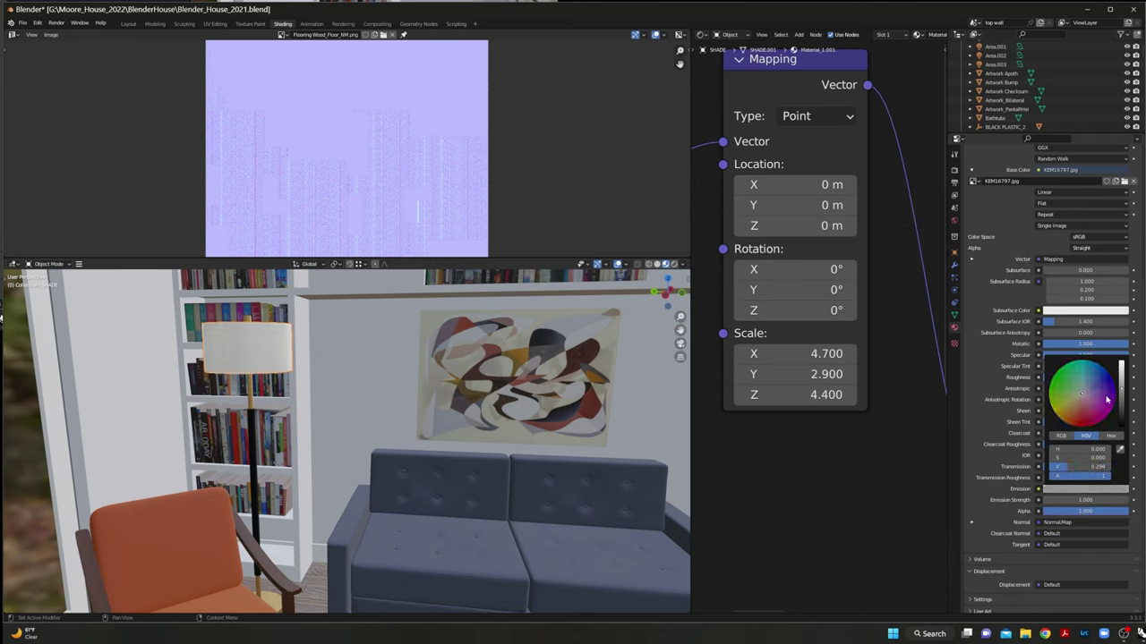
pyautogui.click(1075, 403)
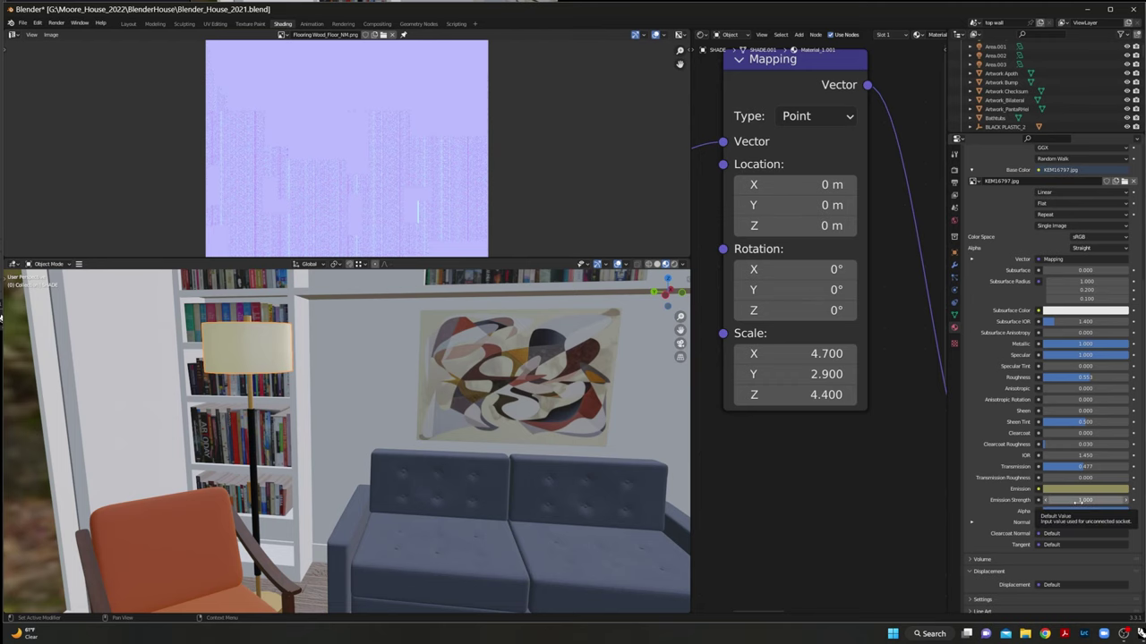
# - Replace the material of the bulb inside the shade with a new one named BULB
pyautogui.moveTo(299, 272); pyautogui.dragTo(521, 559, button='middle')
pyautogui.click(379, 430)
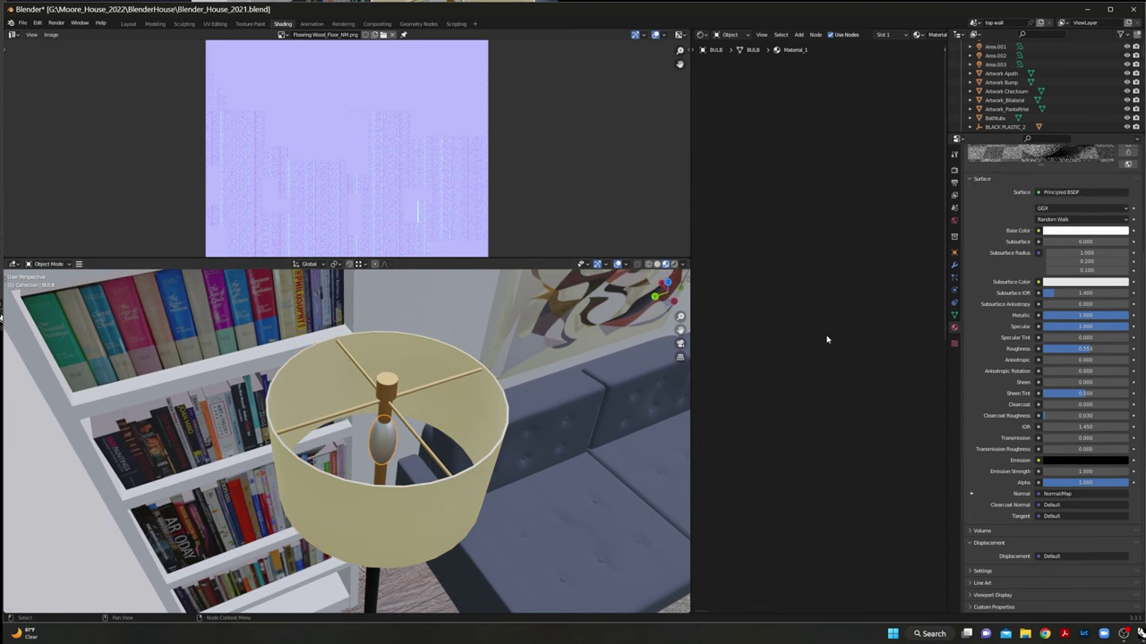
pyautogui.scroll(5, 1067, 291)
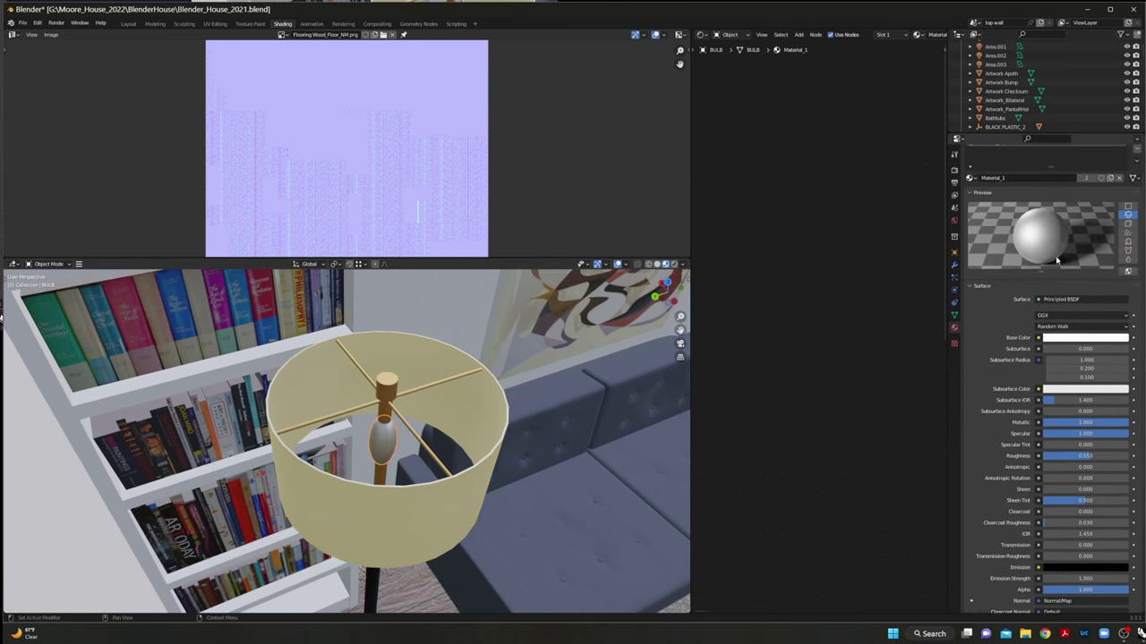
pyautogui.click(1137, 178)
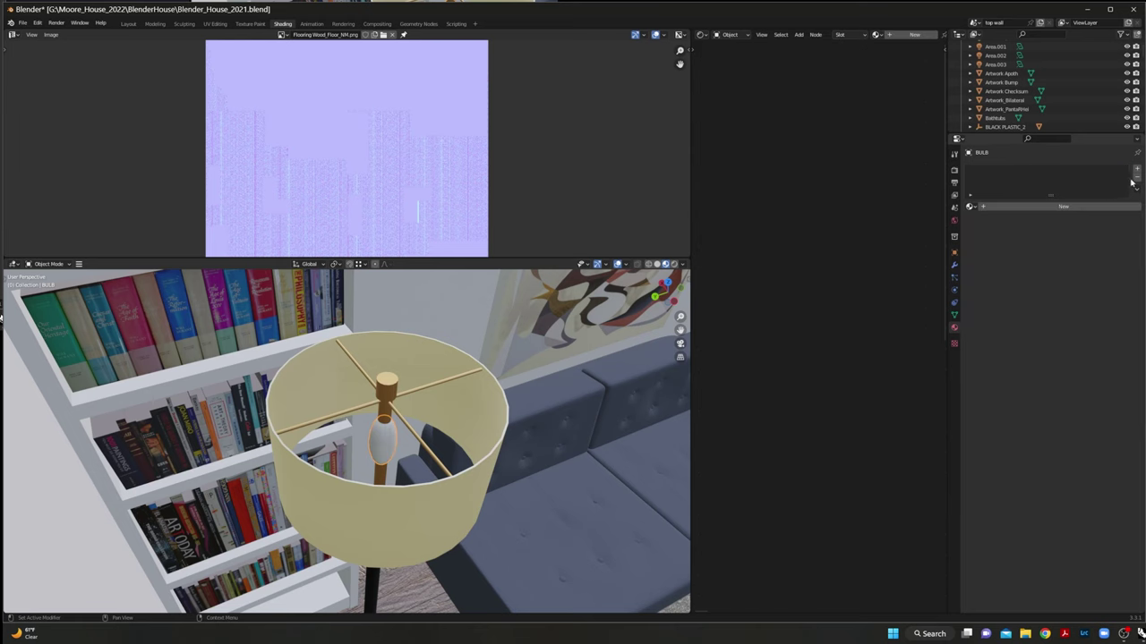
pyautogui.click(1076, 208)
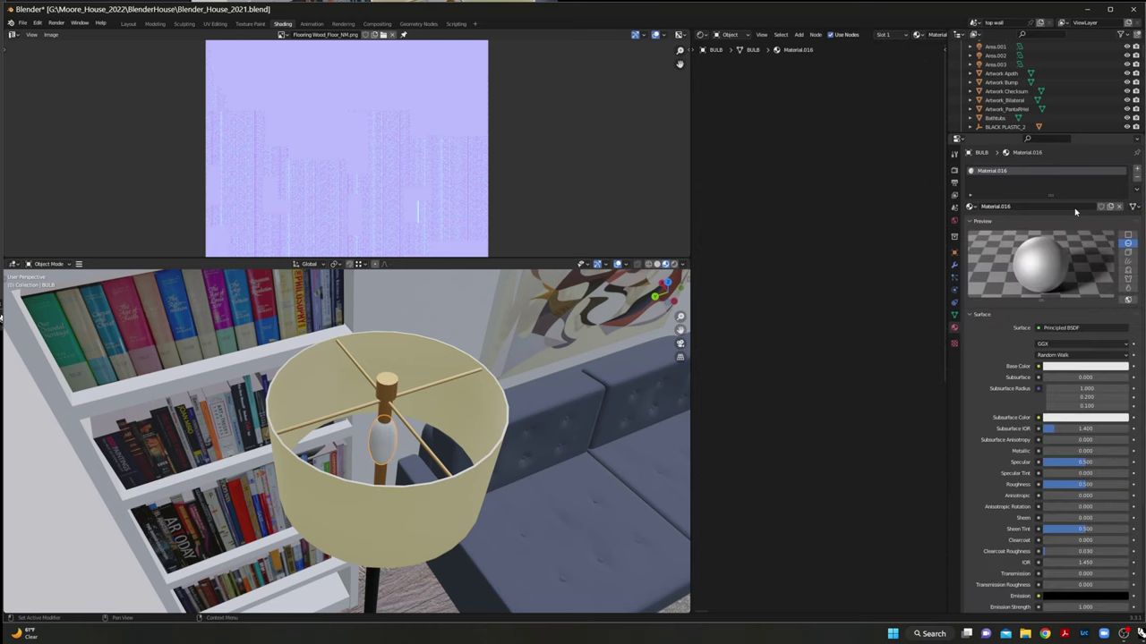
pyautogui.click(1076, 210)
pyautogui.write('BULB')
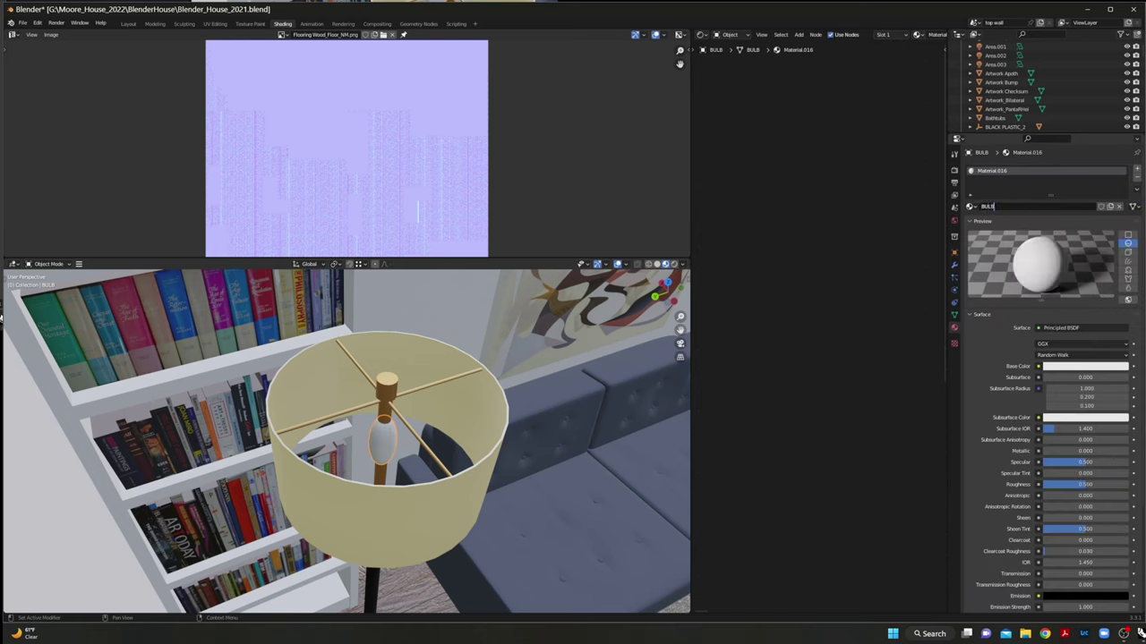
pyautogui.press('Return')
# - Make the BULB material translucent with transmission 1, roughness 0.33 and a grey emission color
pyautogui.scroll(-3, 1027, 538)
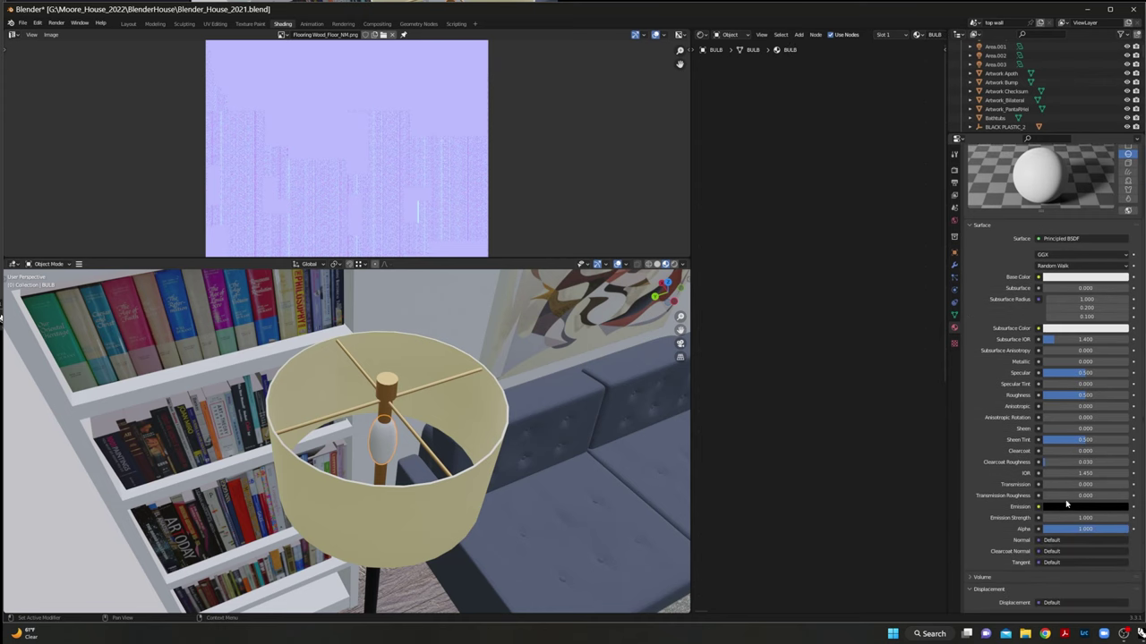
pyautogui.moveTo(1056, 484); pyautogui.dragTo(1129, 486)
pyautogui.moveTo(1085, 397); pyautogui.dragTo(1070, 395)
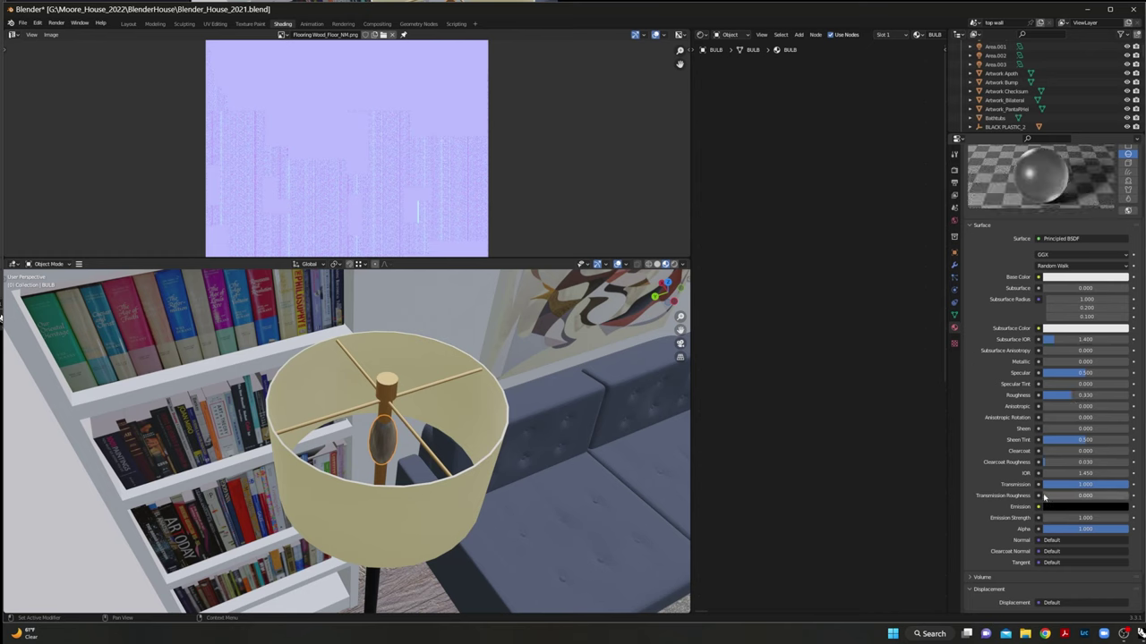
pyautogui.hotkey('ctrl', 'z')
pyautogui.click(1066, 507)
pyautogui.moveTo(1120, 439); pyautogui.dragTo(1121, 412)
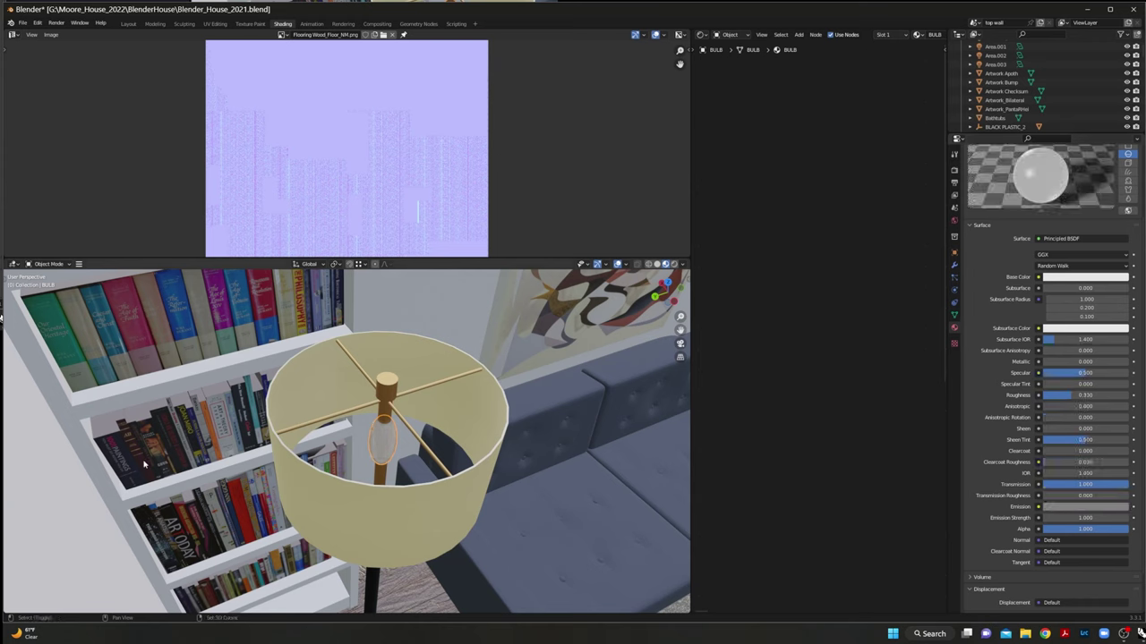
# - Add a point light to the scene
pyautogui.hotkey('shift', 'a')
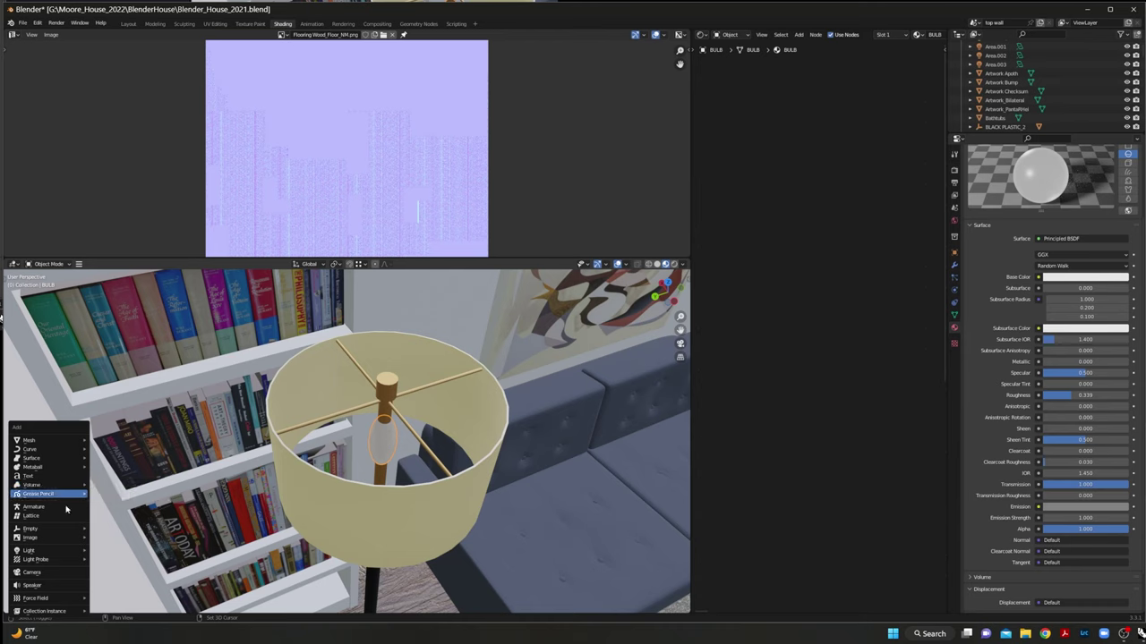
pyautogui.moveTo(54, 552)
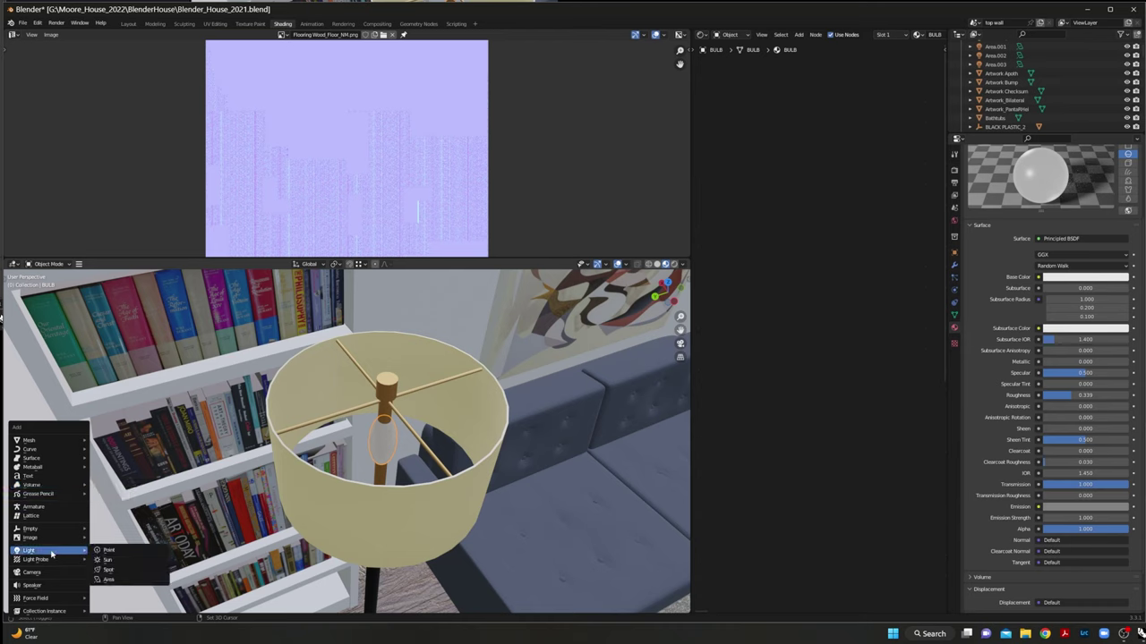
pyautogui.click(107, 549)
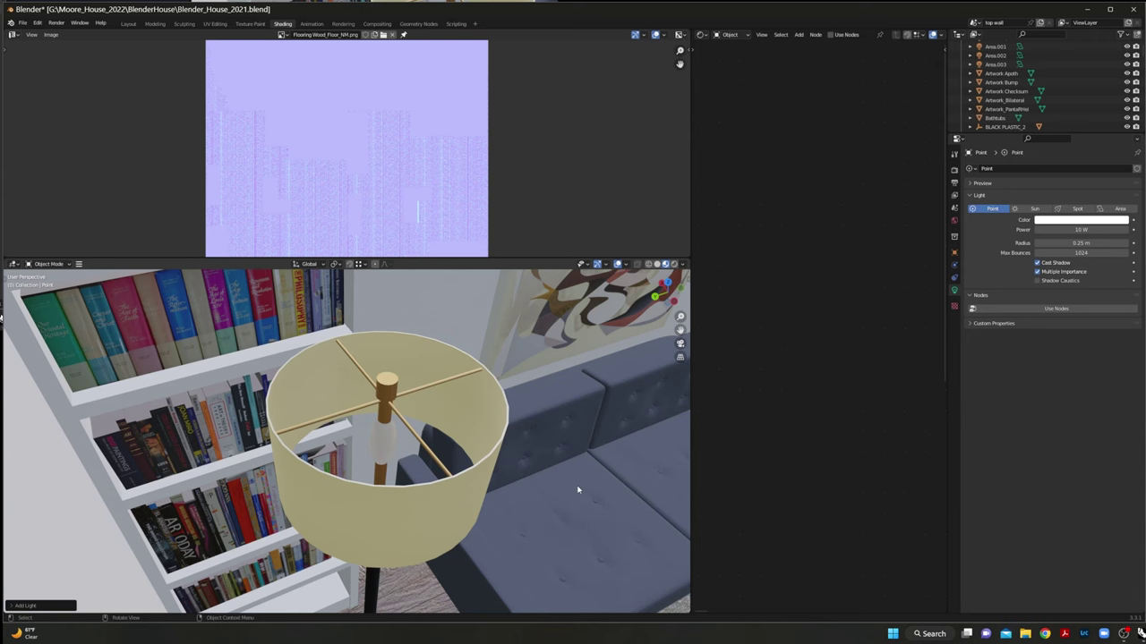
pyautogui.press('KP_Decimal')
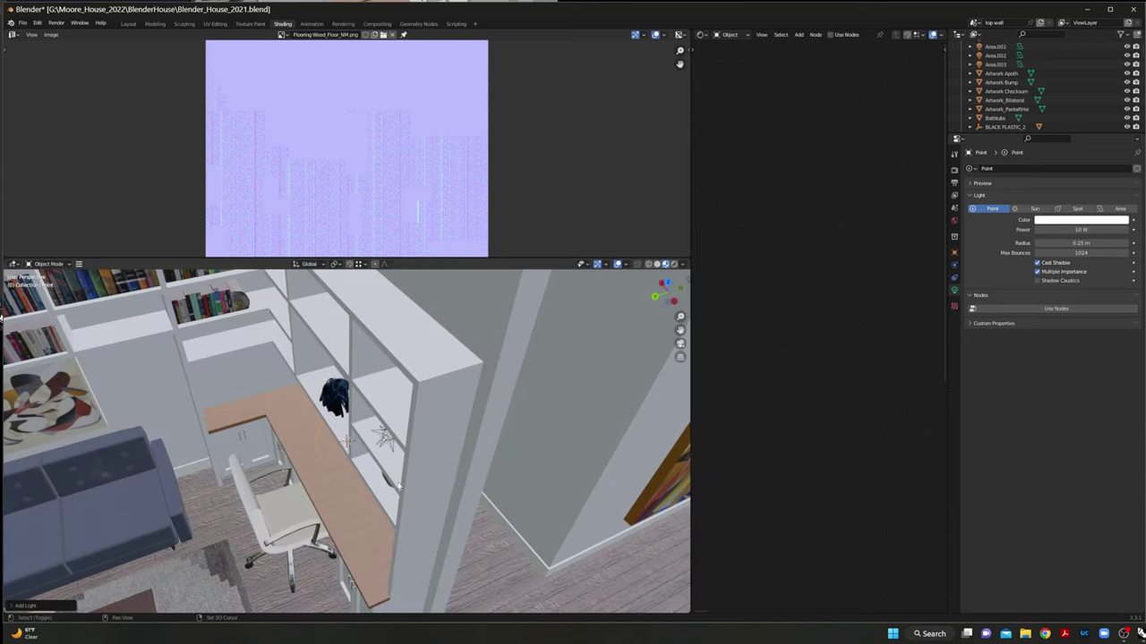
pyautogui.moveTo(416, 474); pyautogui.dragTo(421, 437, button='middle')
pyautogui.press('g')
pyautogui.press('y')
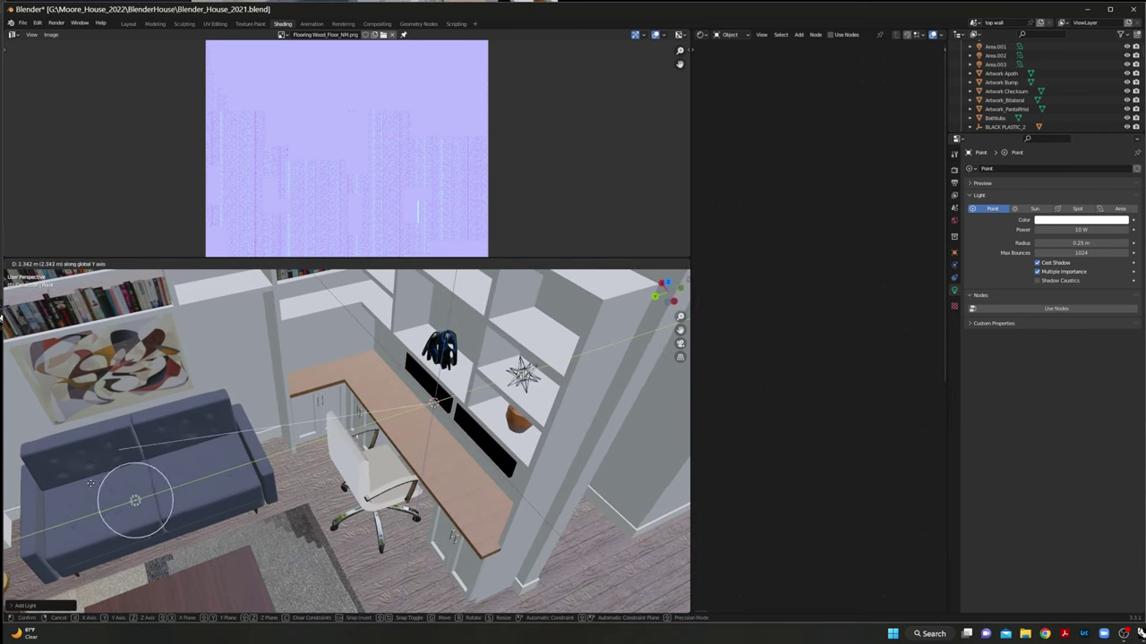
pyautogui.hotkey('shift', 'y')
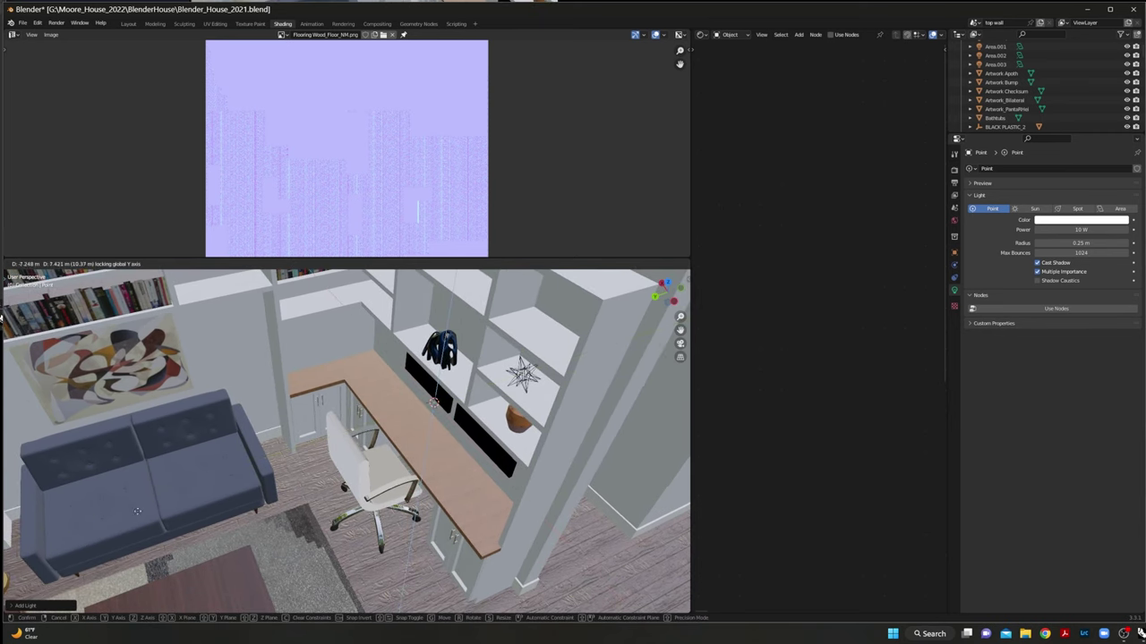
pyautogui.press('Escape')
# - Move the point light along the global Y axis to the end of the sofa nearest the floor lamp
pyautogui.press('g')
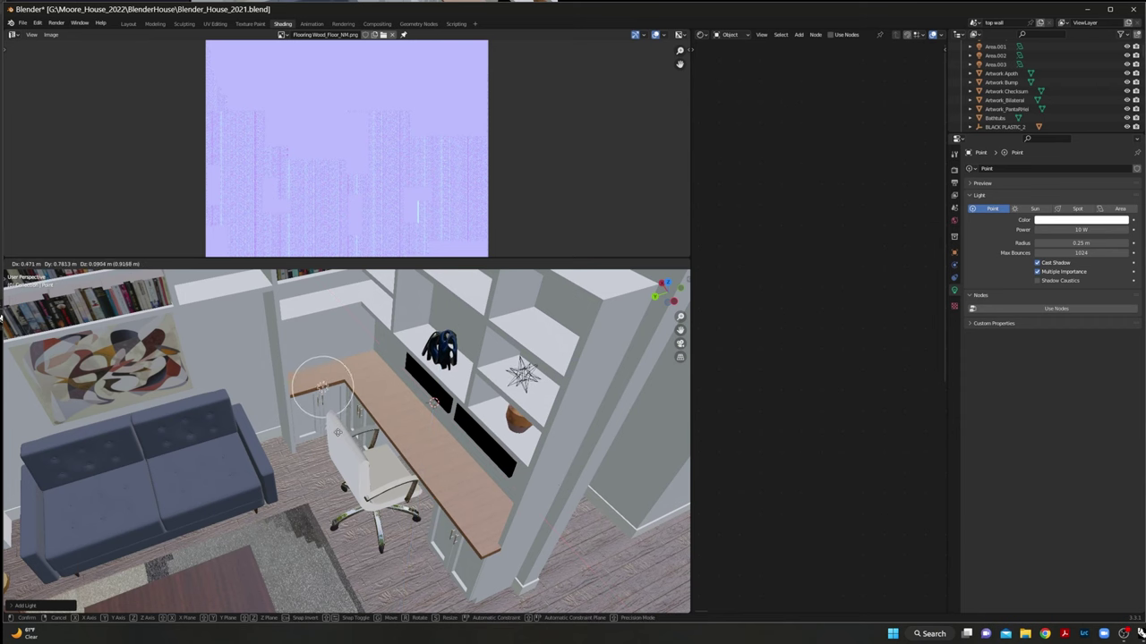
pyautogui.press('y')
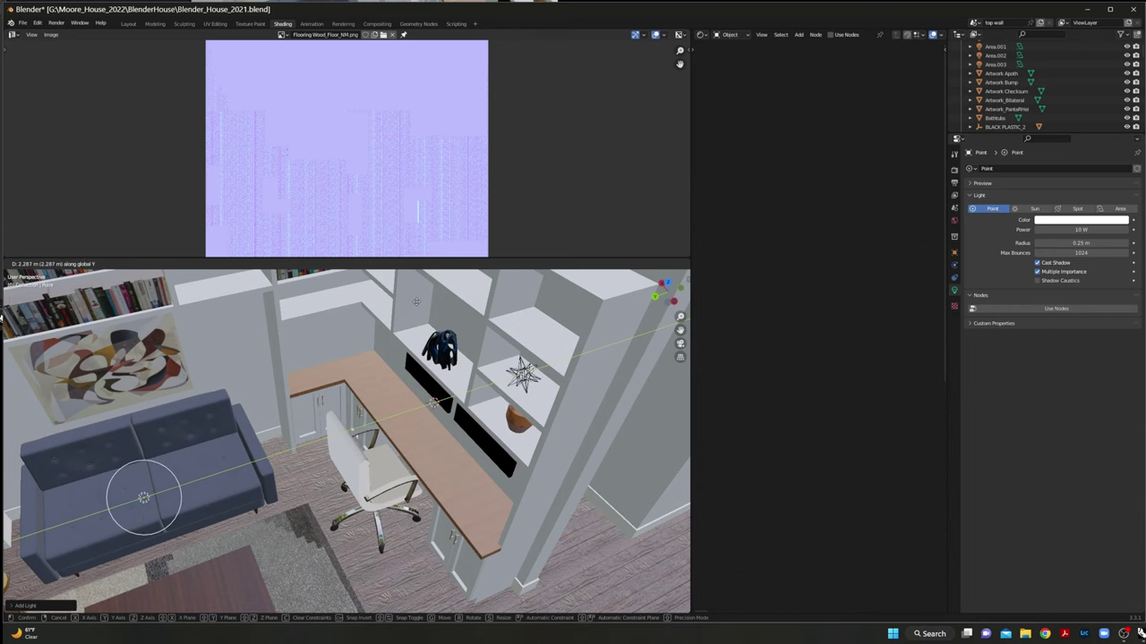
pyautogui.click(2, 320)
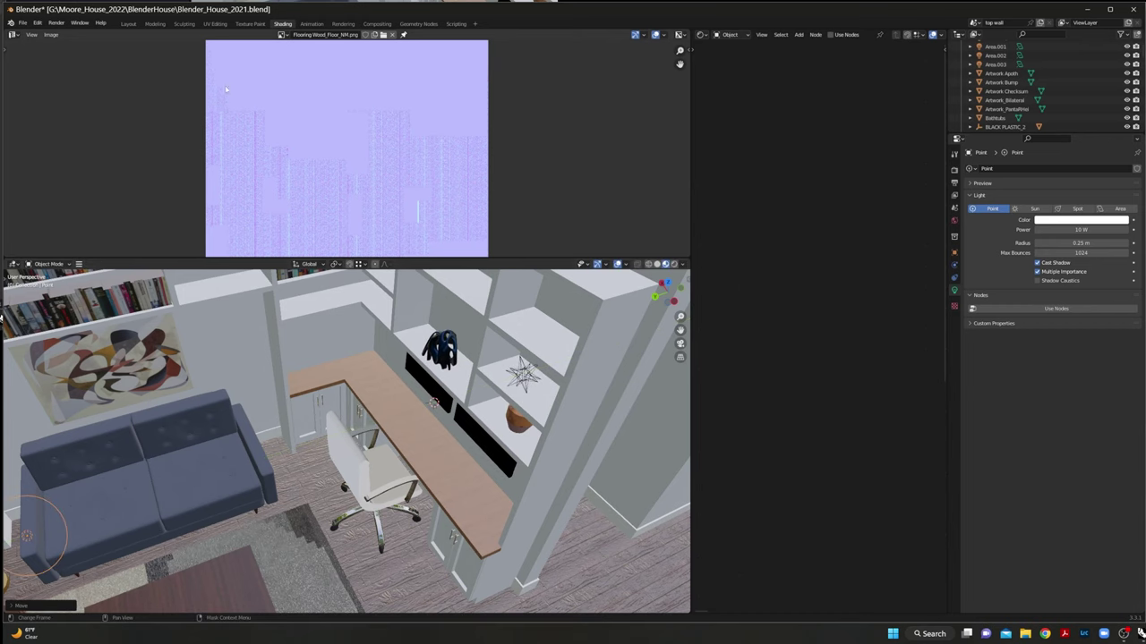
# - In a wireframe top view of the Modeling workspace, center the point light on the floor lamp, moving it about 0.40 m in X and 0.63 m in Y
pyautogui.click(155, 24)
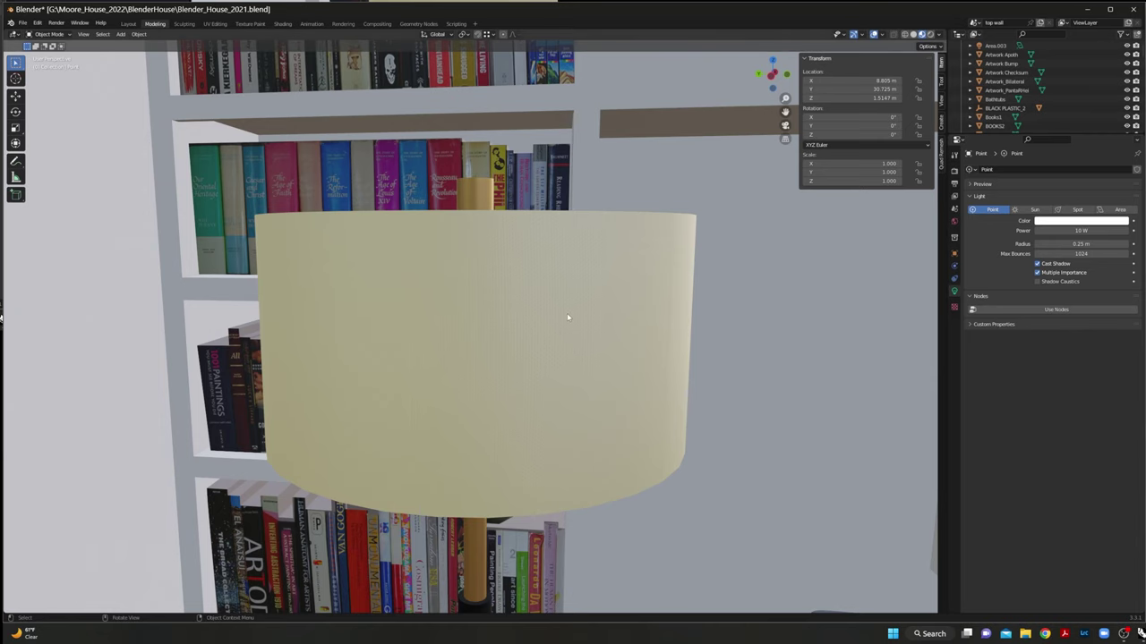
pyautogui.press('KP_Decimal')
pyautogui.moveTo(581, 296); pyautogui.dragTo(356, 389, button='middle')
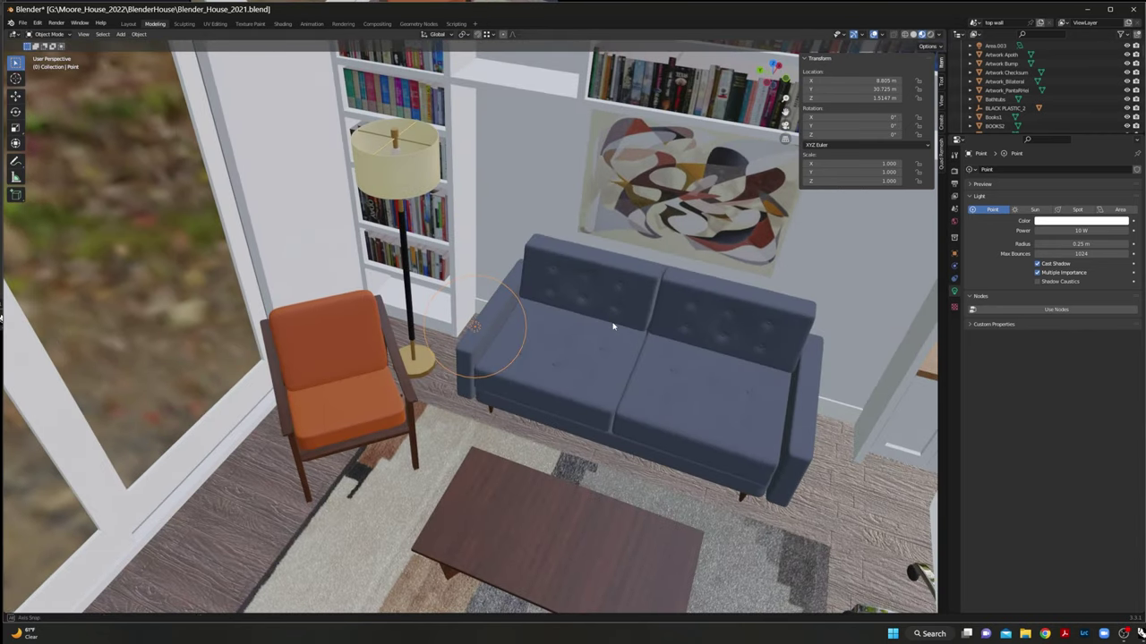
pyautogui.click(84, 34)
pyautogui.press('KP_5')
pyautogui.press('KP_5')
pyautogui.click(776, 65)
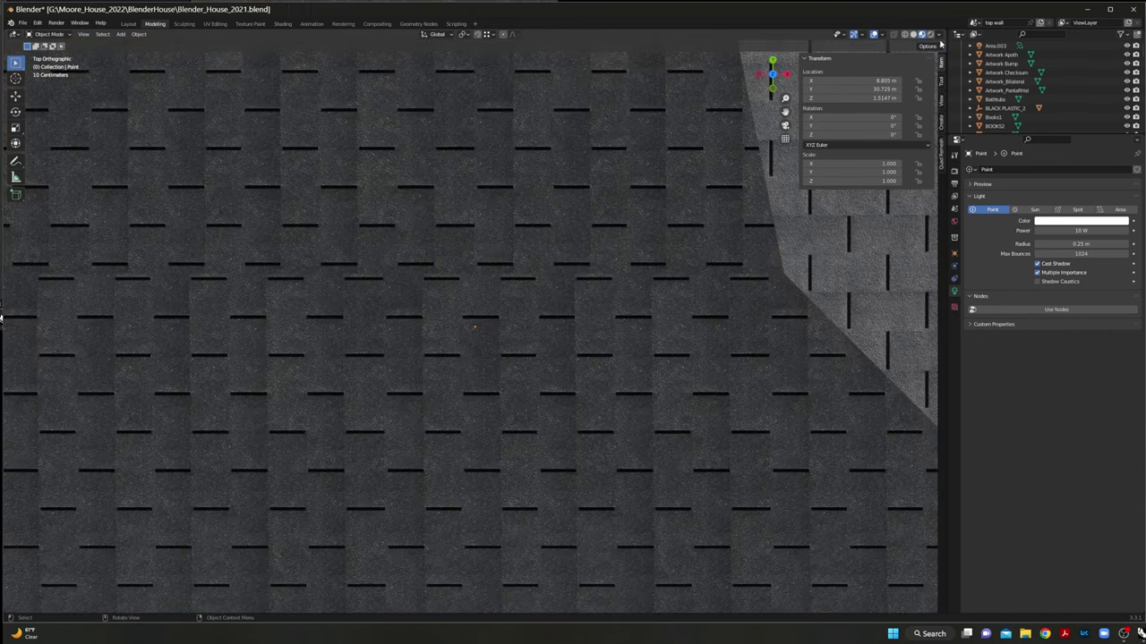
pyautogui.click(892, 34)
pyautogui.moveTo(458, 346); pyautogui.dragTo(541, 215)
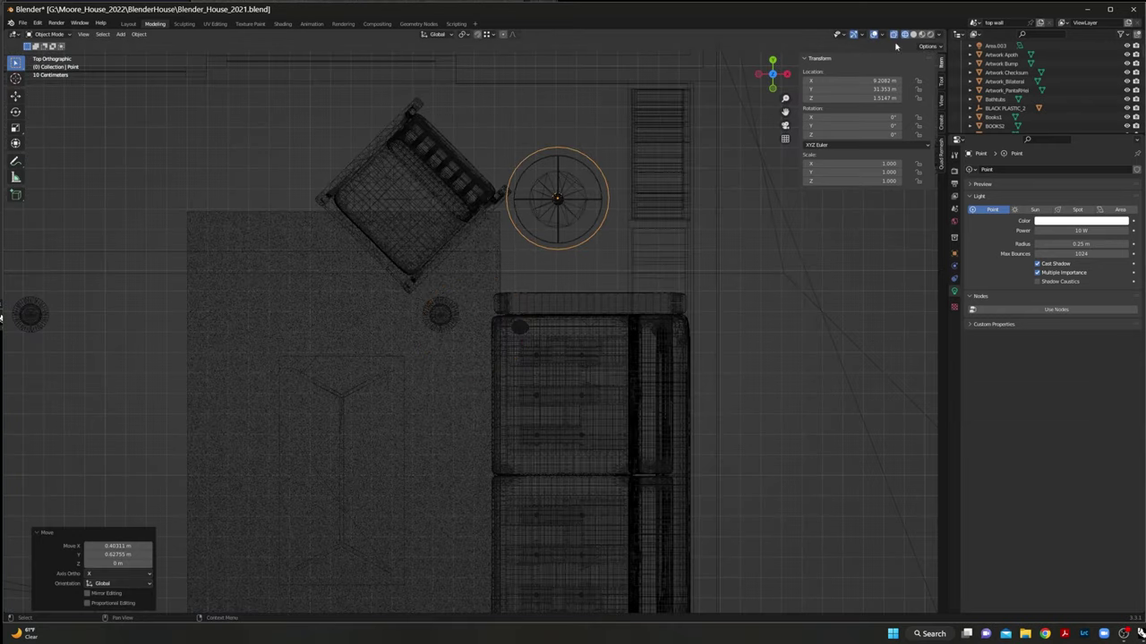
# - From the back view, raise the point light about 0.58 m along Z into the bulb inside the lampshade
pyautogui.click(773, 64)
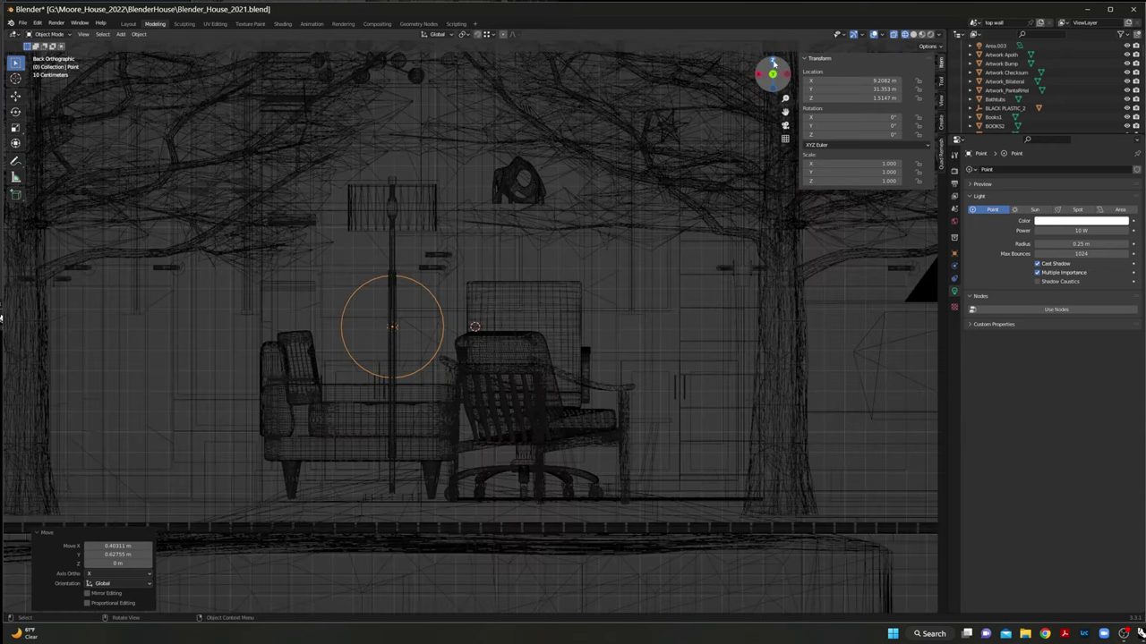
pyautogui.press('g')
pyautogui.press('z')
pyautogui.click(465, 211)
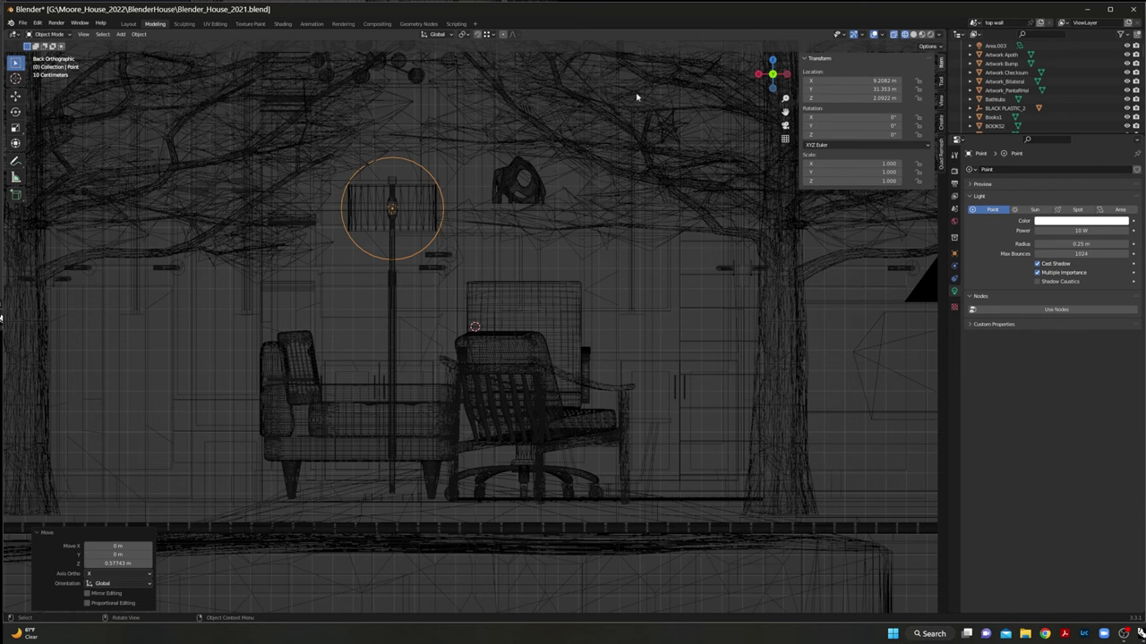
# - Preview the room in rendered shading and set the point light's power to 19.4 W, radius to 0.16 m and max bounces to 994
pyautogui.moveTo(625, 100); pyautogui.dragTo(494, 163, button='middle')
pyautogui.moveTo(712, 418); pyautogui.dragTo(590, 309, button='middle')
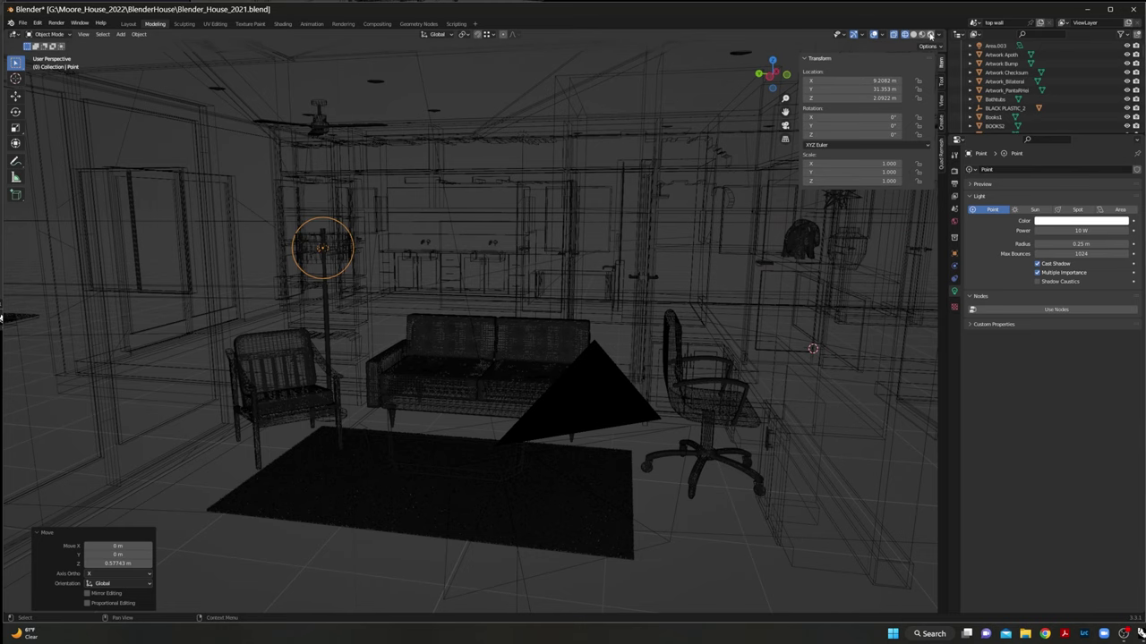
pyautogui.click(930, 34)
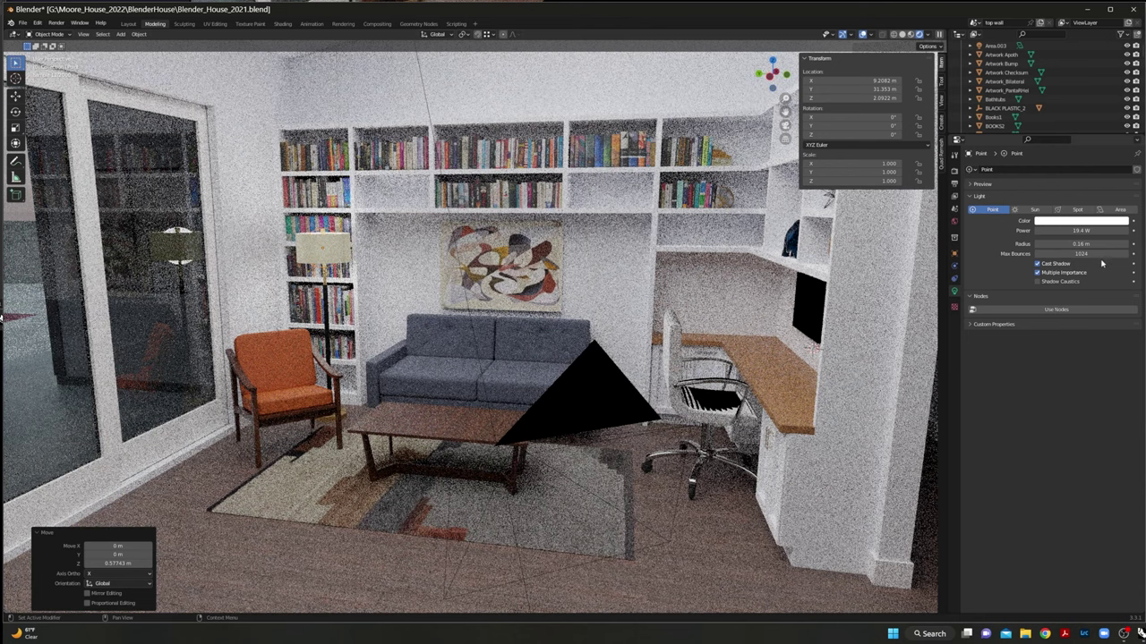
pyautogui.moveTo(1100, 255); pyautogui.dragTo(1078, 256)
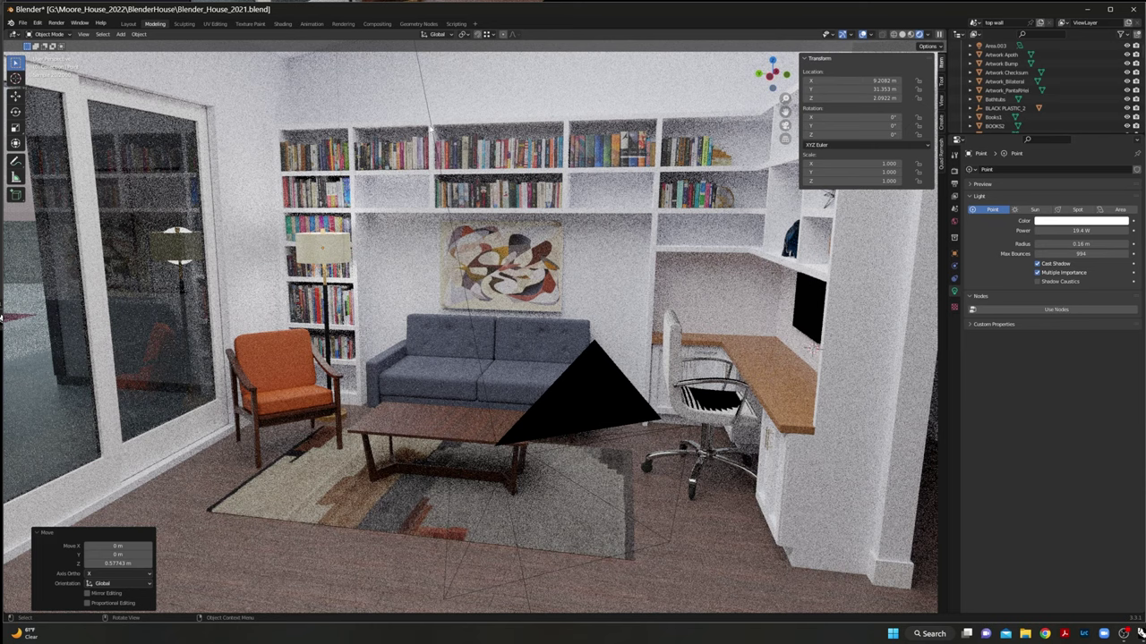
# - Create a new collection in the scene and rename it LIGHTOFF
pyautogui.click(433, 129)
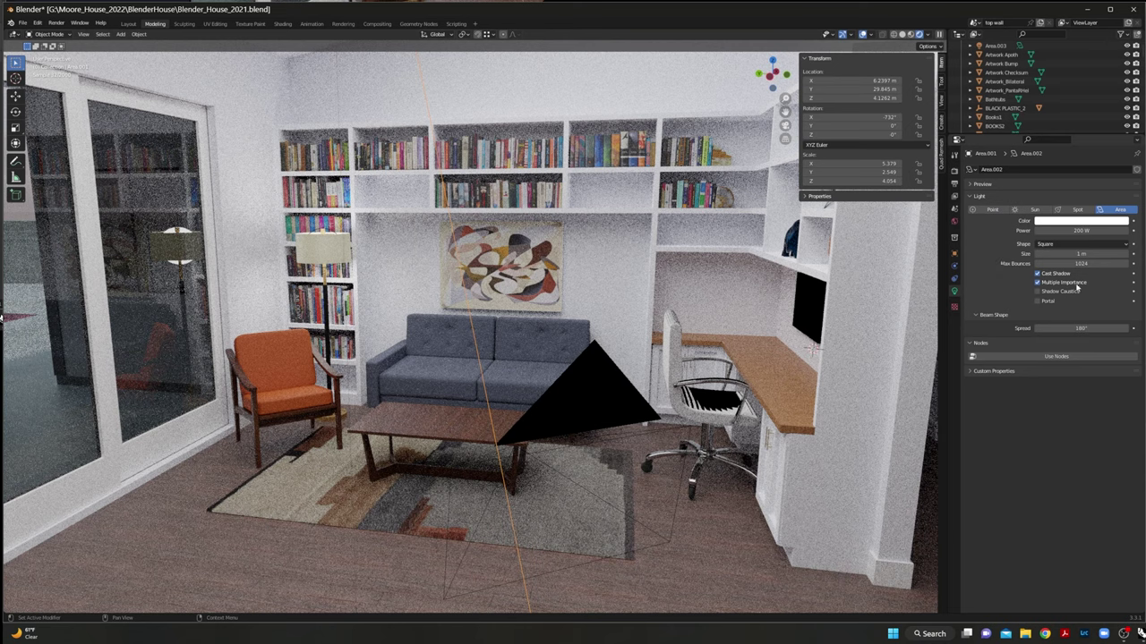
pyautogui.scroll(-10, 1020, 112)
pyautogui.scroll(-15, 1009, 119)
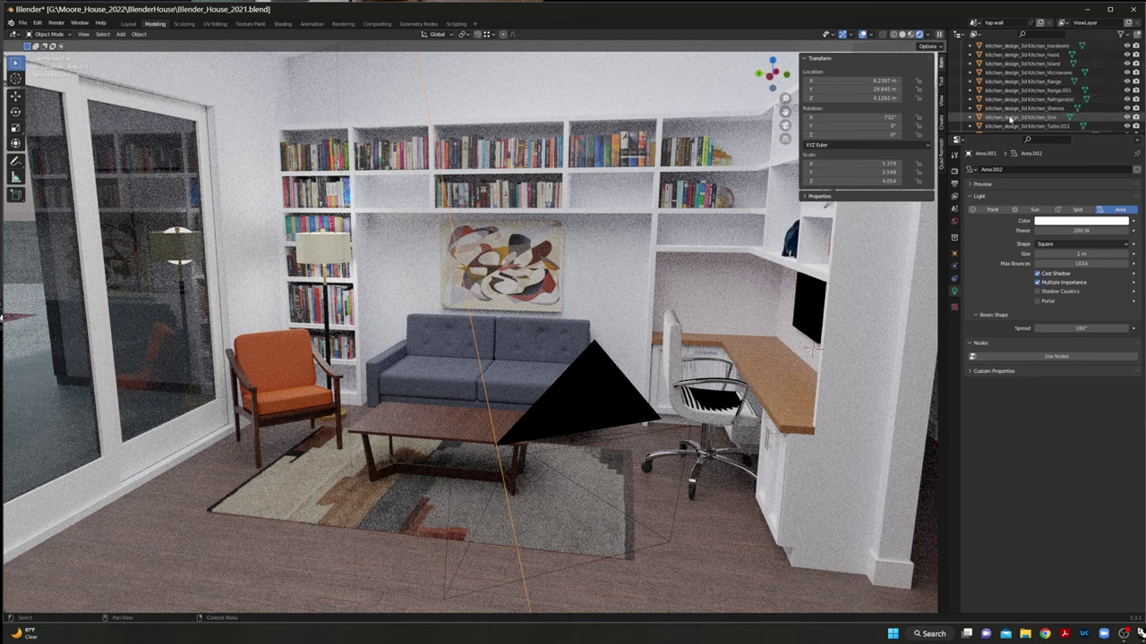
pyautogui.rightClick(1012, 109)
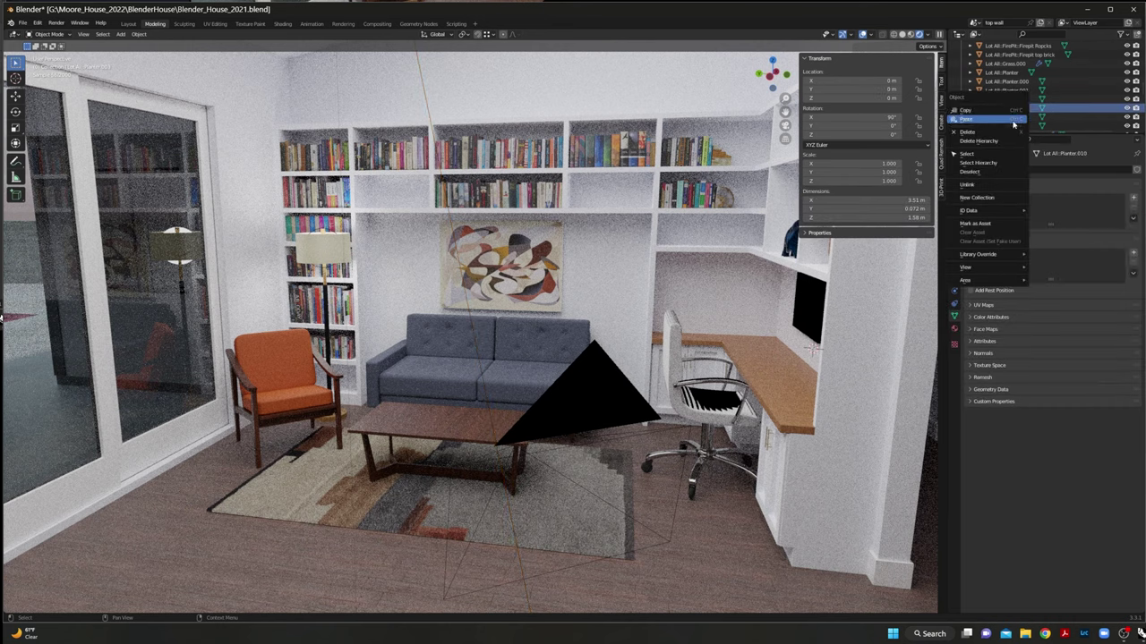
pyautogui.click(1004, 205)
pyautogui.scroll(-10, 1003, 109)
pyautogui.scroll(-10, 1003, 108)
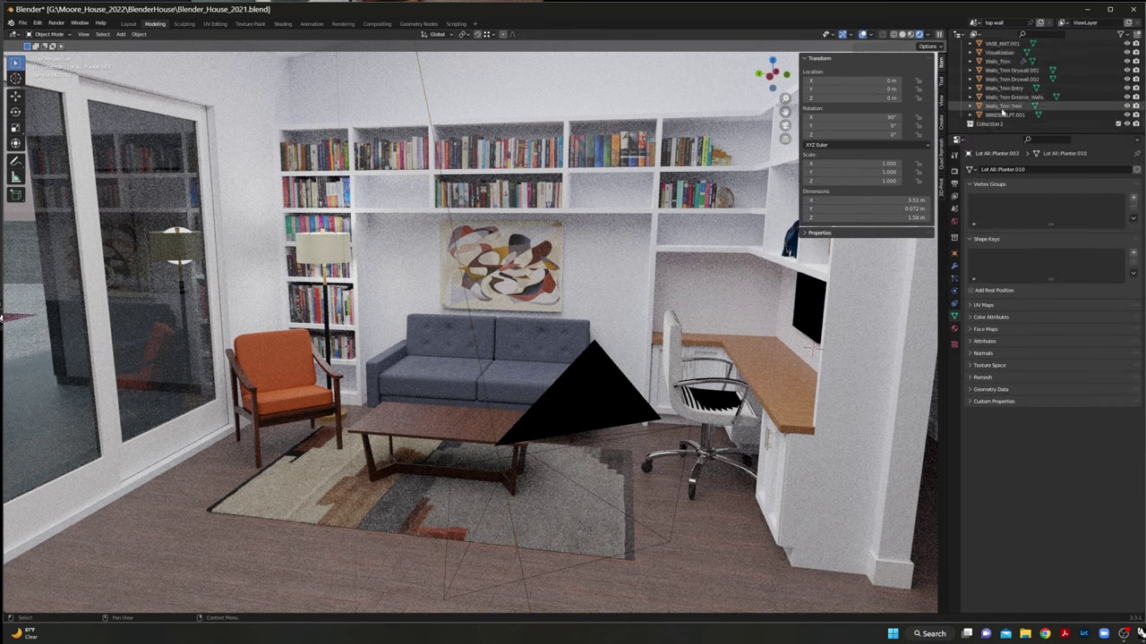
pyautogui.doubleClick(1004, 125)
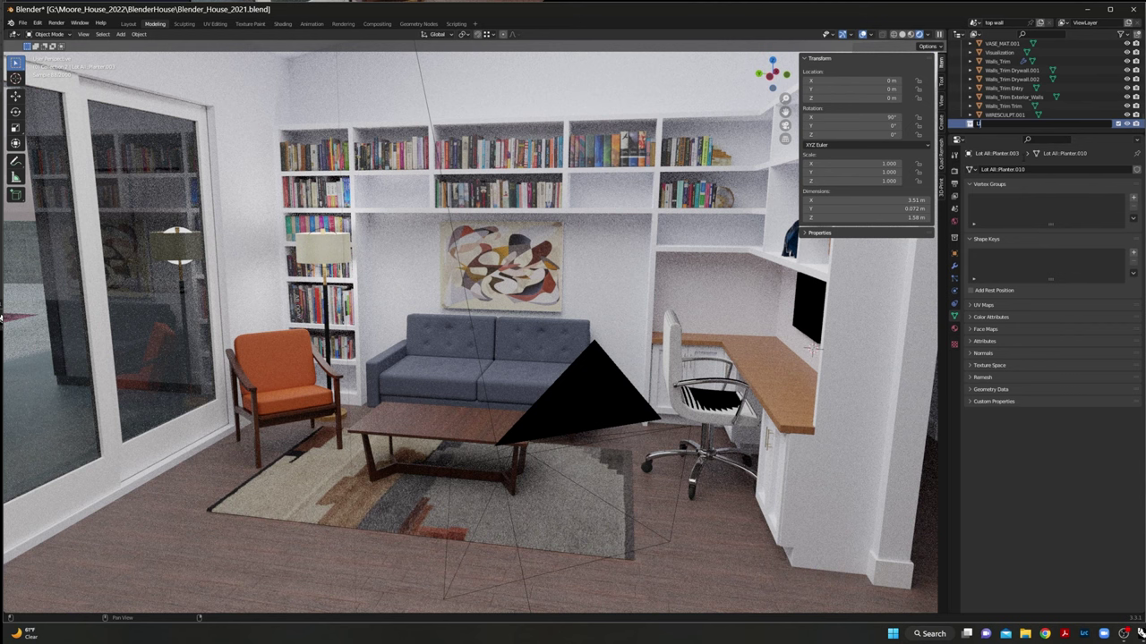
pyautogui.write('LIGHTOFF')
pyautogui.press('Return')
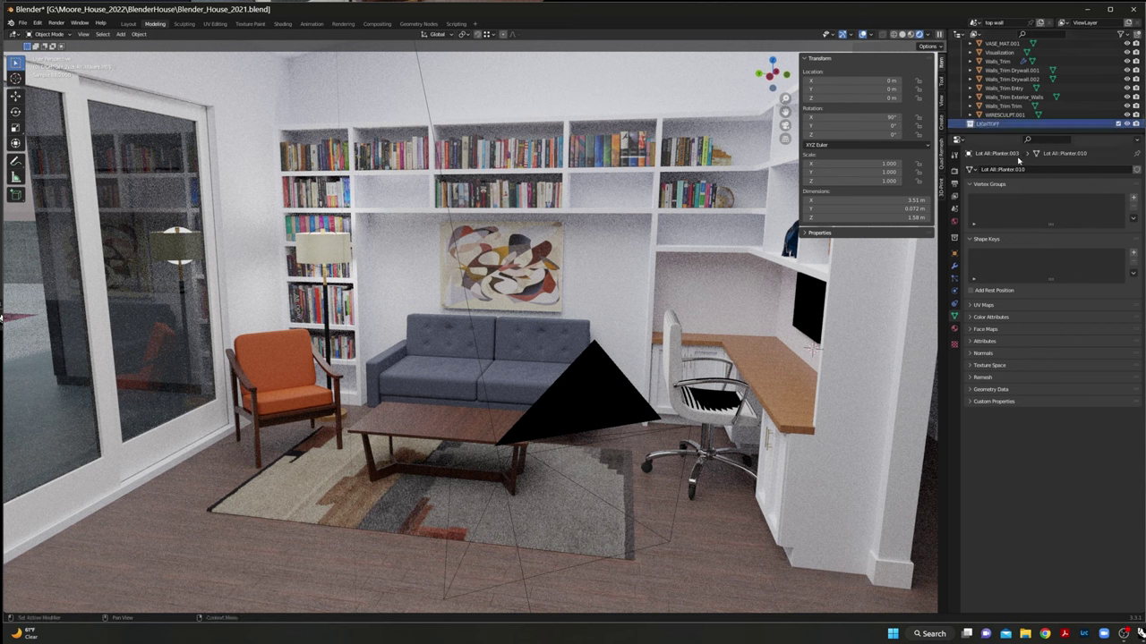
# - Move the Area.001 light into the LIGHTOFF collection and exclude that collection from the view layer
pyautogui.scroll(1, 993, 108)
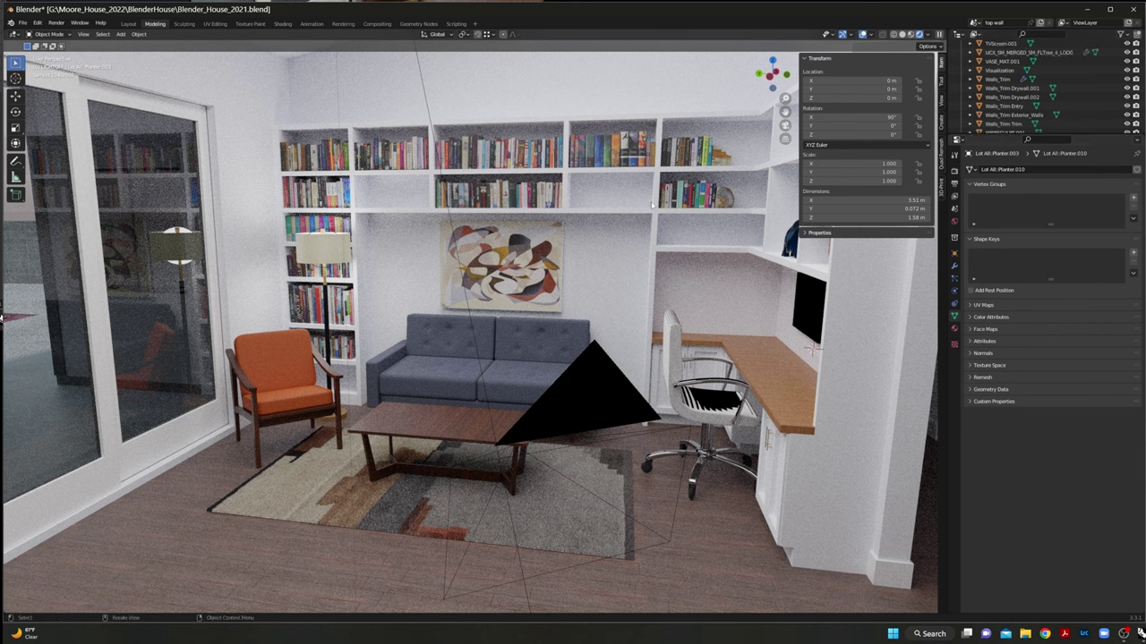
pyautogui.click(465, 296)
pyautogui.scroll(5, 1063, 108)
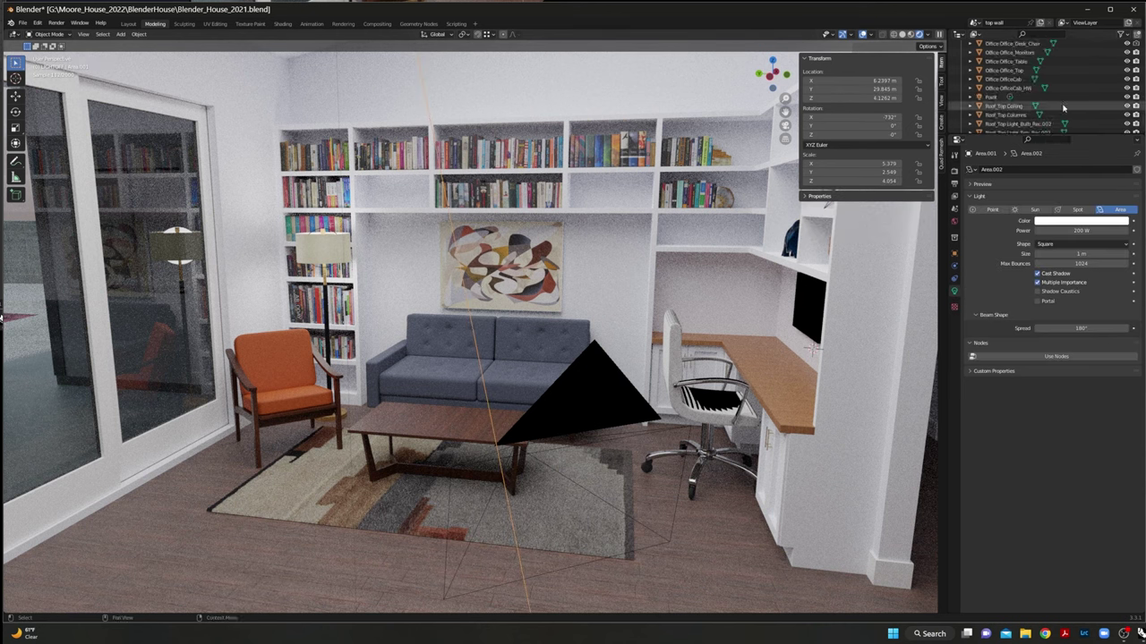
pyautogui.scroll(6, 1062, 108)
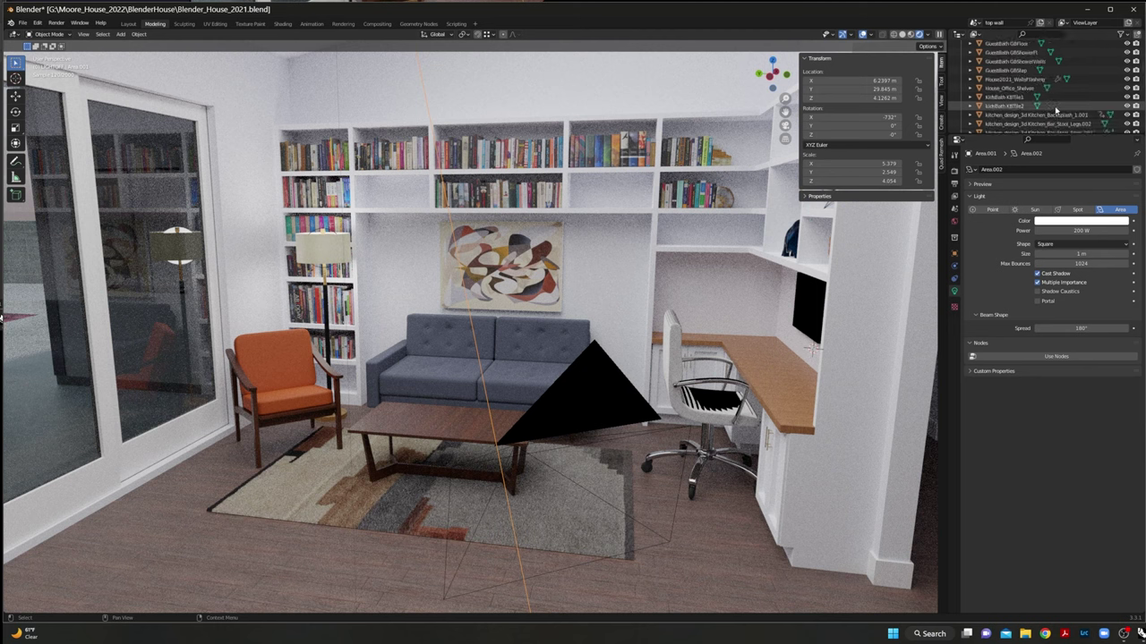
pyautogui.scroll(10, 1056, 109)
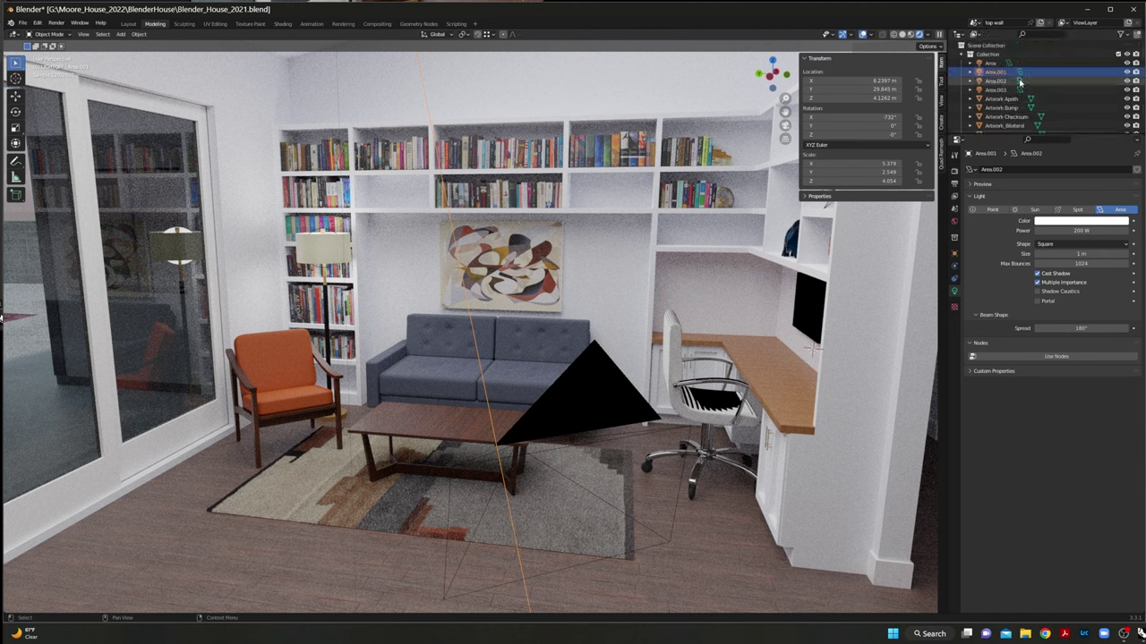
pyautogui.moveTo(990, 74); pyautogui.dragTo(988, 126)
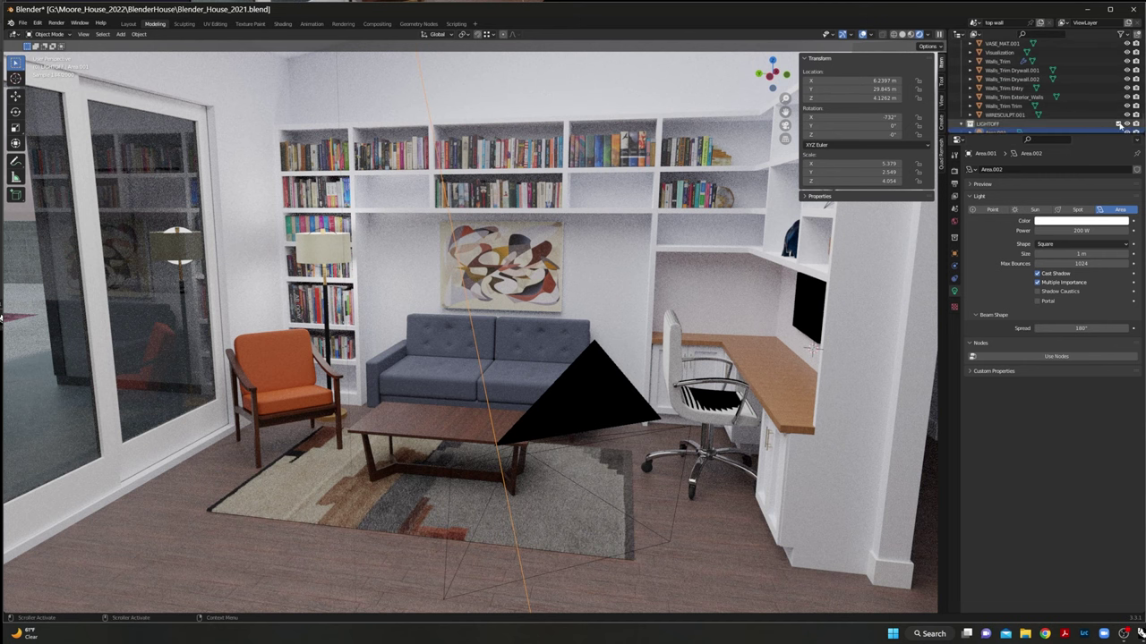
pyautogui.click(1119, 126)
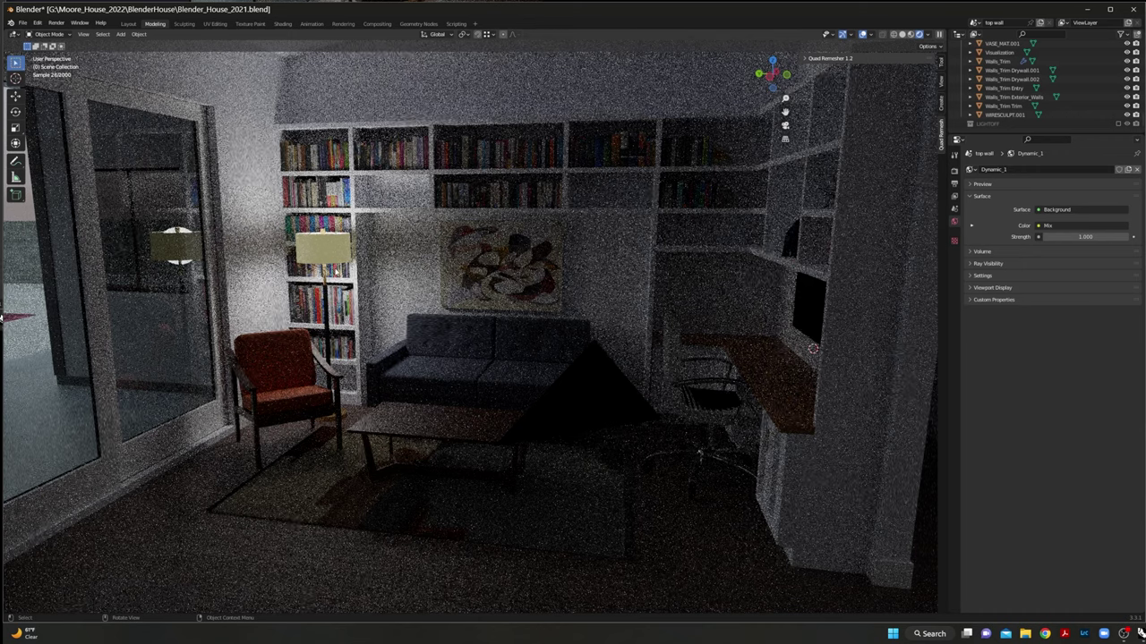
# - Select the point light inside the lampshade, try a power of 300 W and settle on 120 W
pyautogui.click(335, 235)
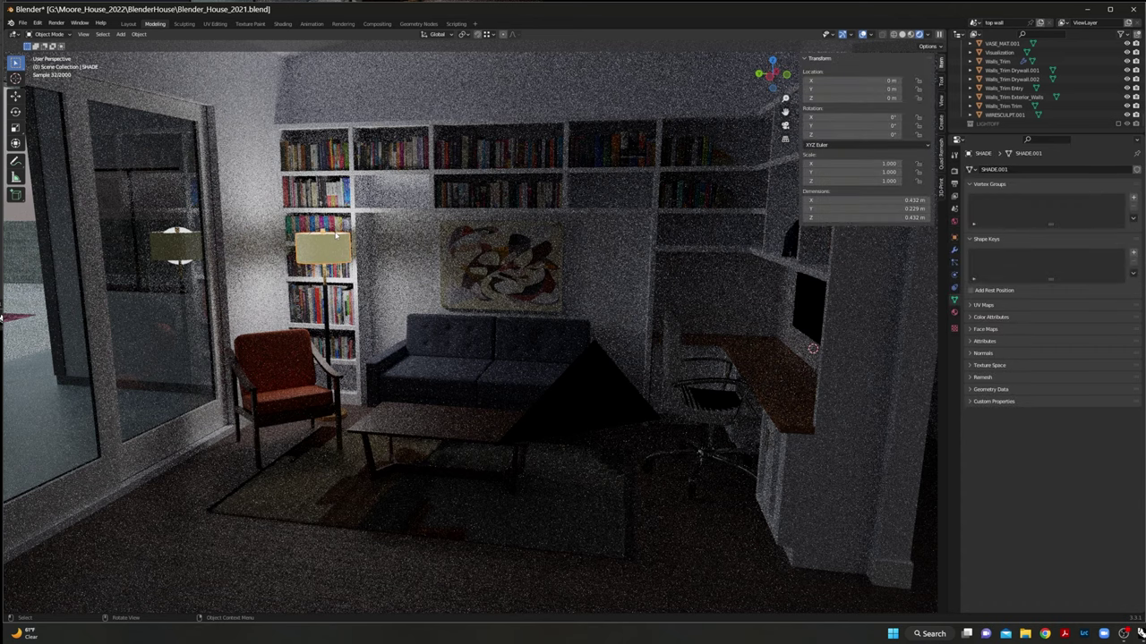
pyautogui.click(335, 235)
pyautogui.click(335, 236)
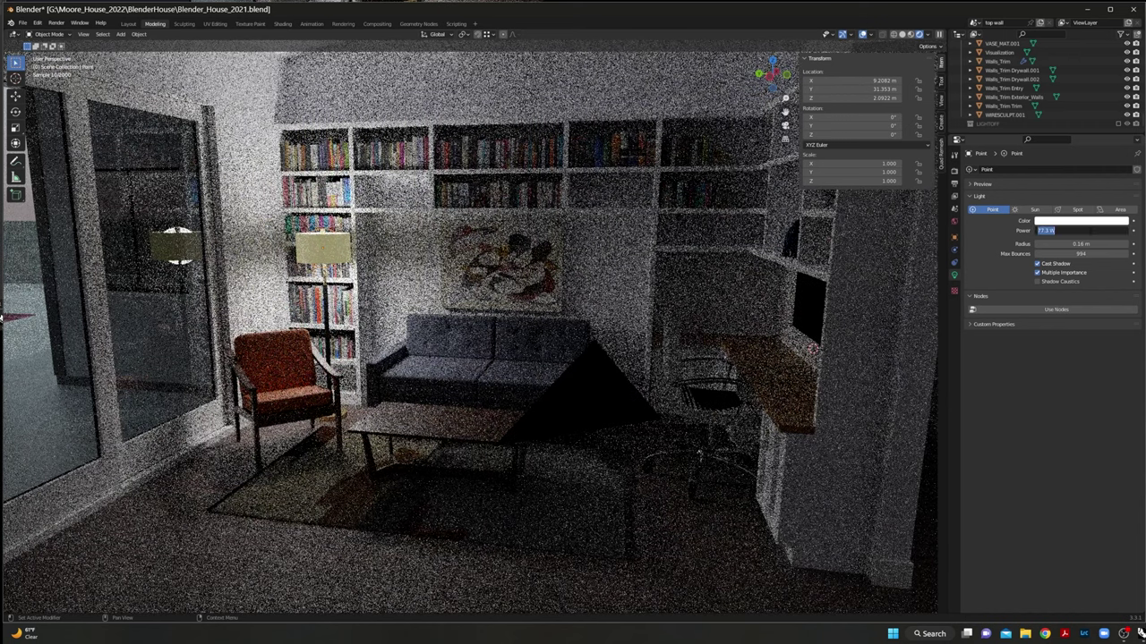
pyautogui.write('300')
pyautogui.press('Tab')
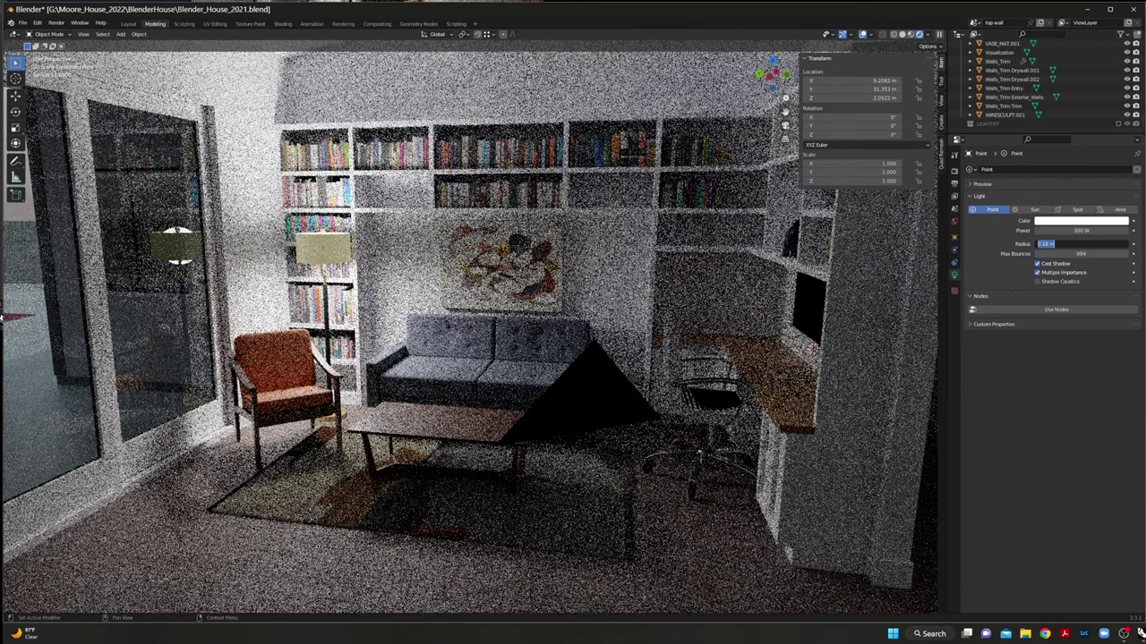
pyautogui.hotkey('shift', 'Tab')
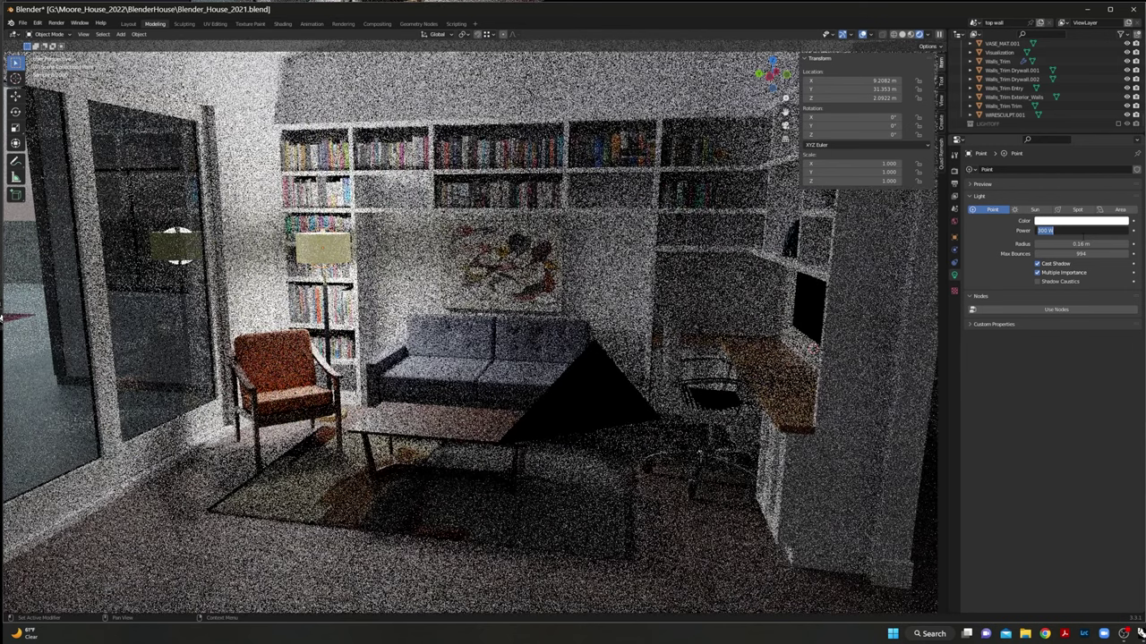
pyautogui.write('120')
pyautogui.press('Tab')
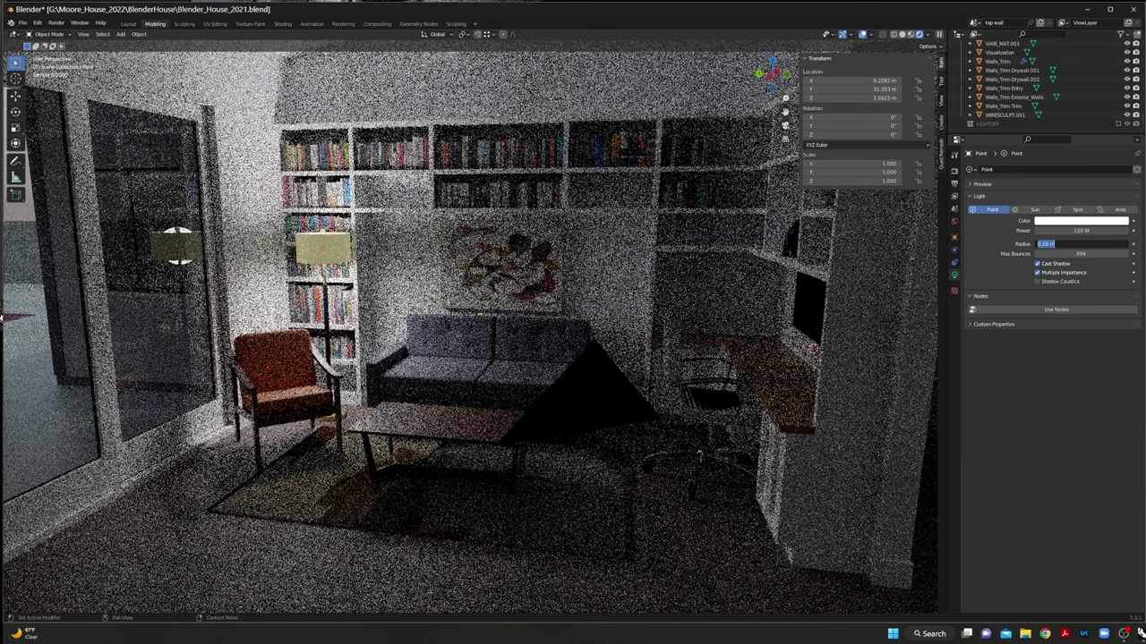
# - Tint the point light's color slightly warm
pyautogui.click(1098, 223)
pyautogui.click(1098, 222)
pyautogui.moveTo(1083, 136); pyautogui.dragTo(1078, 145)
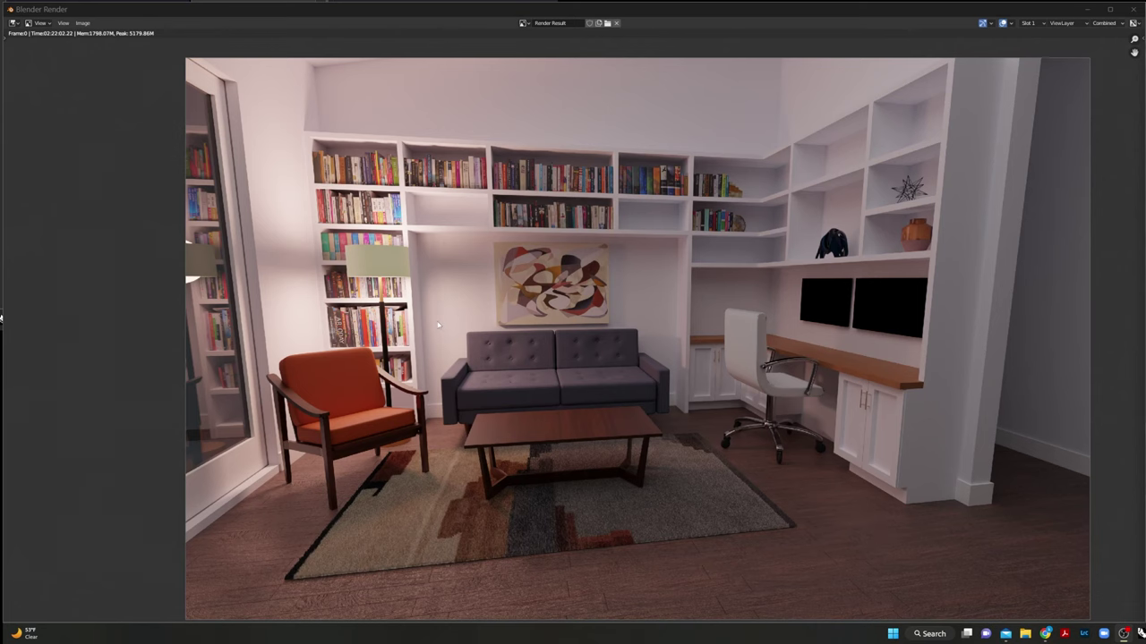
# - Examine the finished render of the room around the floor lamp, sofa and artwork
pyautogui.scroll(4, 497, 273)
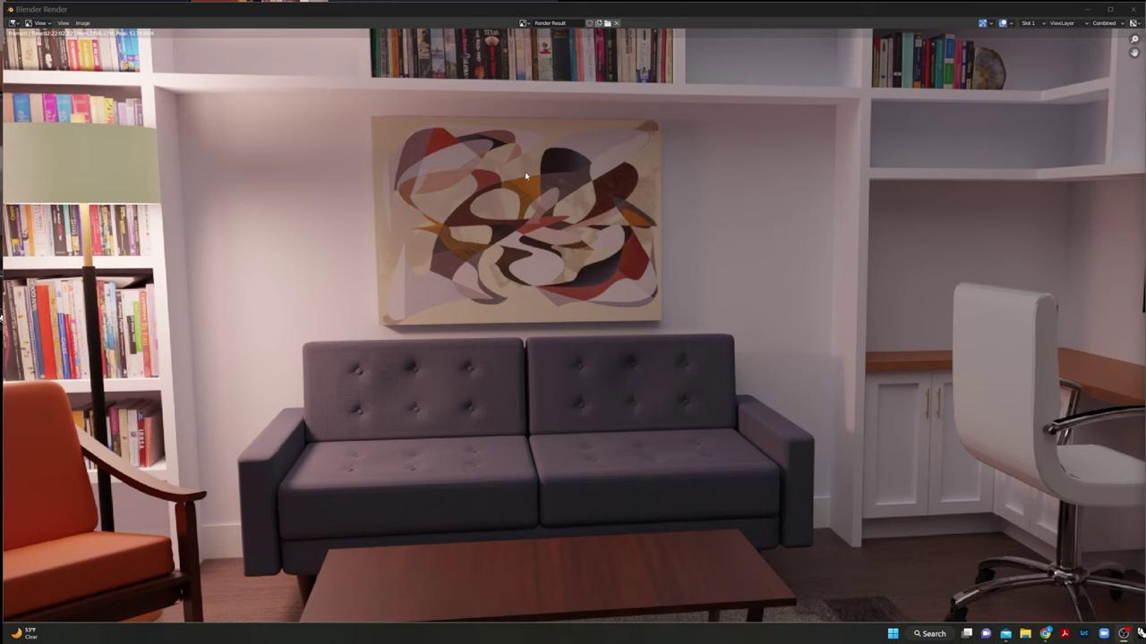
pyautogui.scroll(-1, 273, 268)
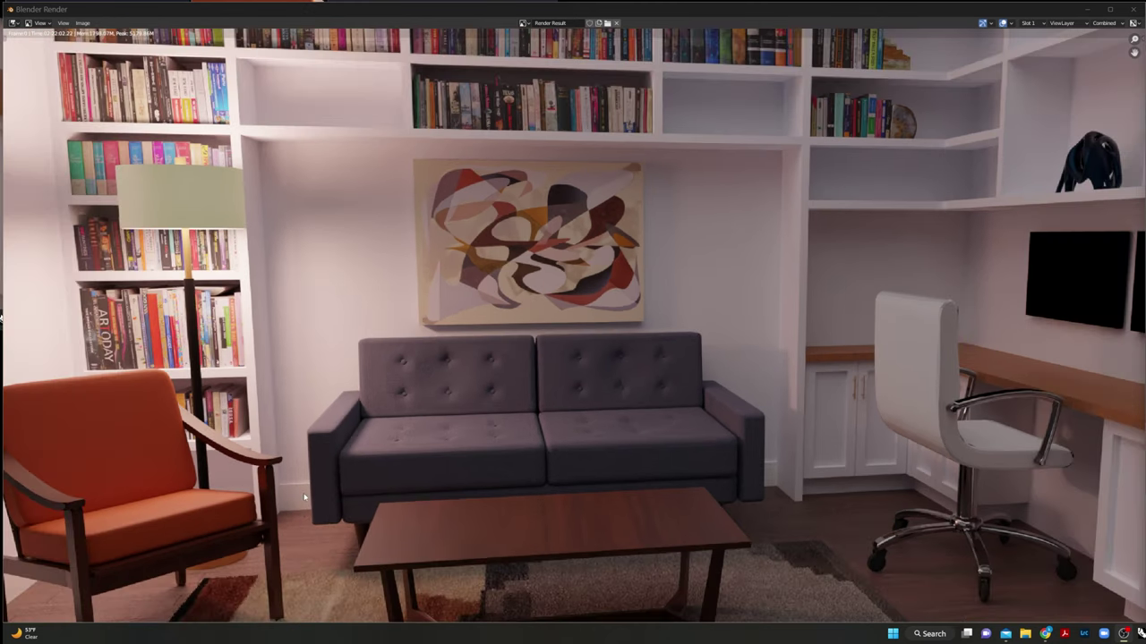
pyautogui.scroll(-1, 306, 501)
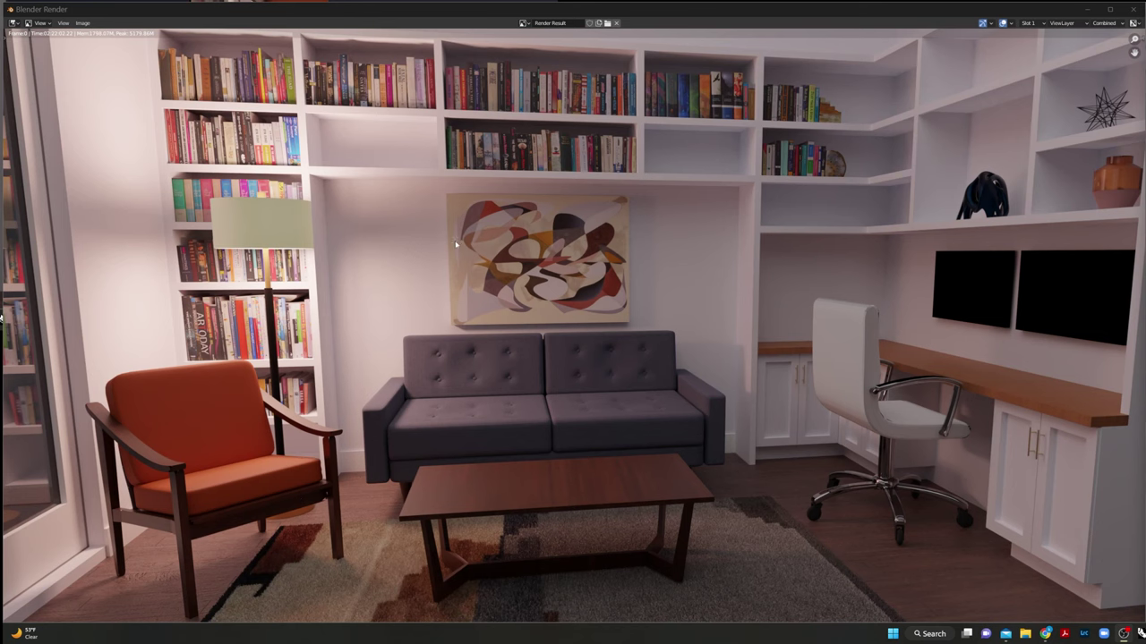
pyautogui.scroll(-1, 447, 268)
pyautogui.scroll(-1, 447, 279)
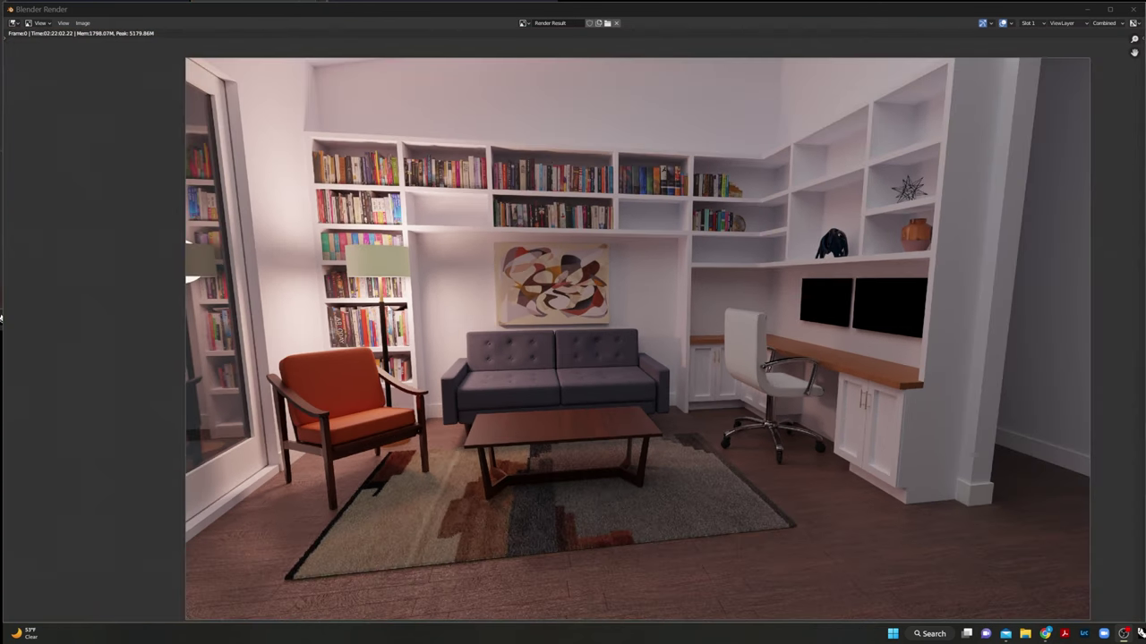